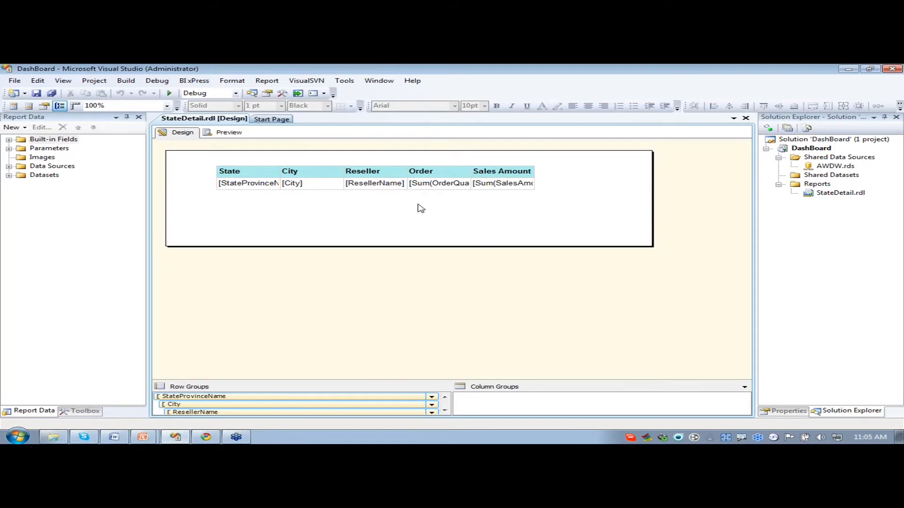
# - Preview the StateDetail report for the state Indiana, and return to its design view
pyautogui.click(227, 134)
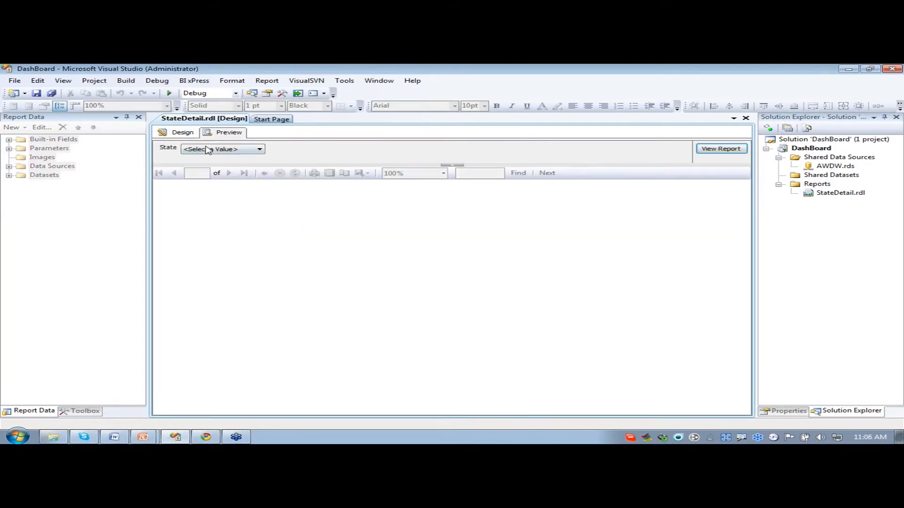
pyautogui.click(219, 150)
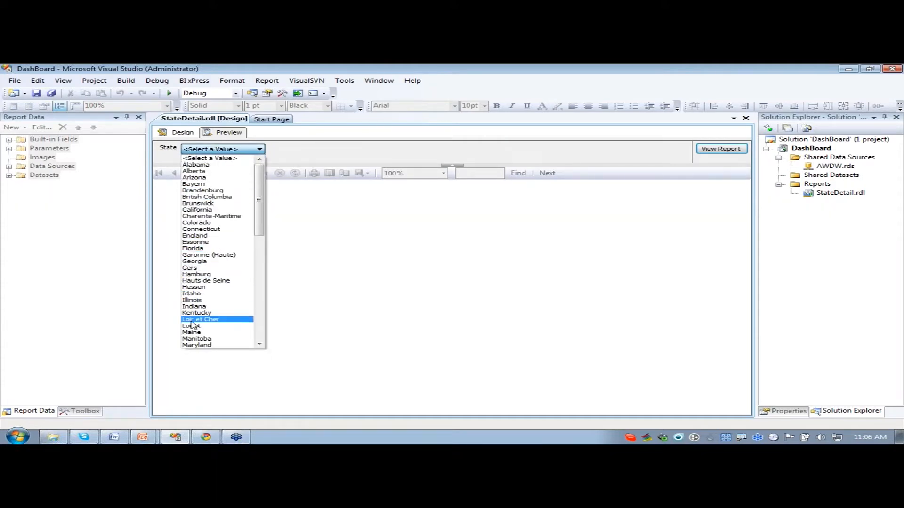
pyautogui.click(195, 307)
pyautogui.click(706, 149)
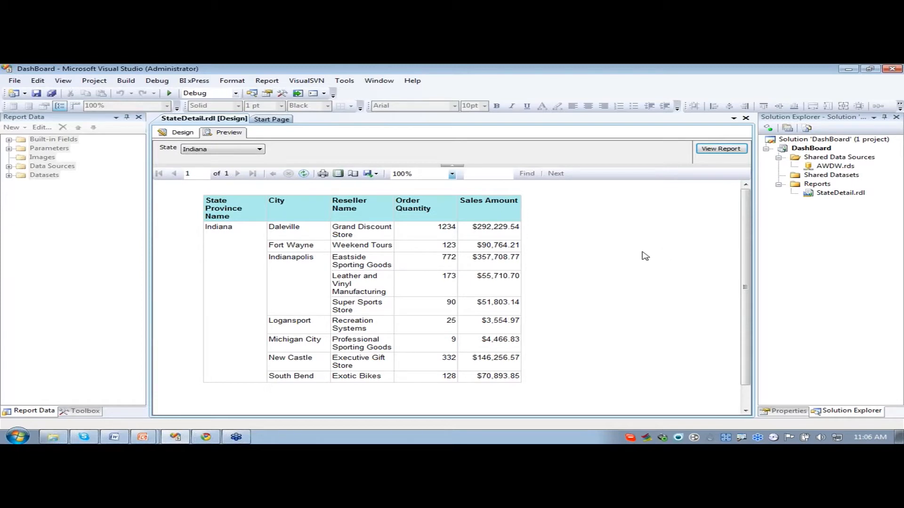
pyautogui.click(172, 133)
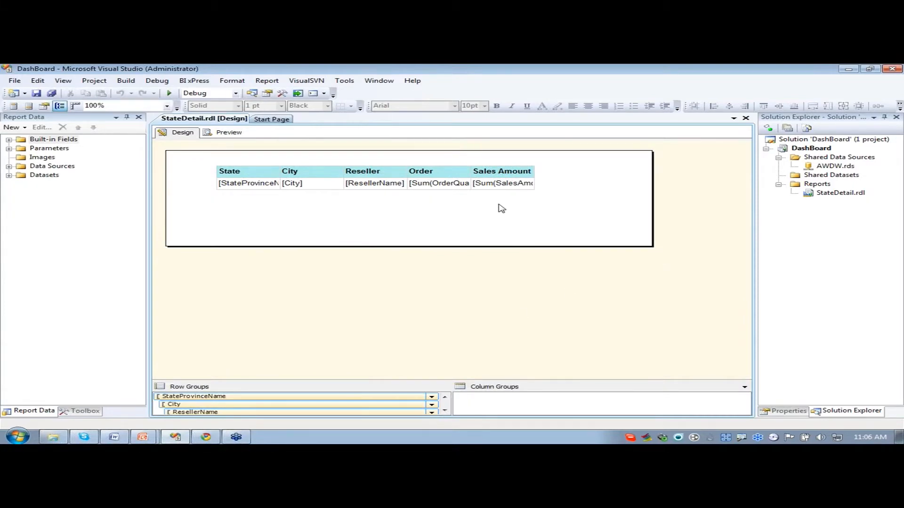
# - Add a new empty report named Dashboard.rdl to the project's Reports folder
pyautogui.rightClick(810, 184)
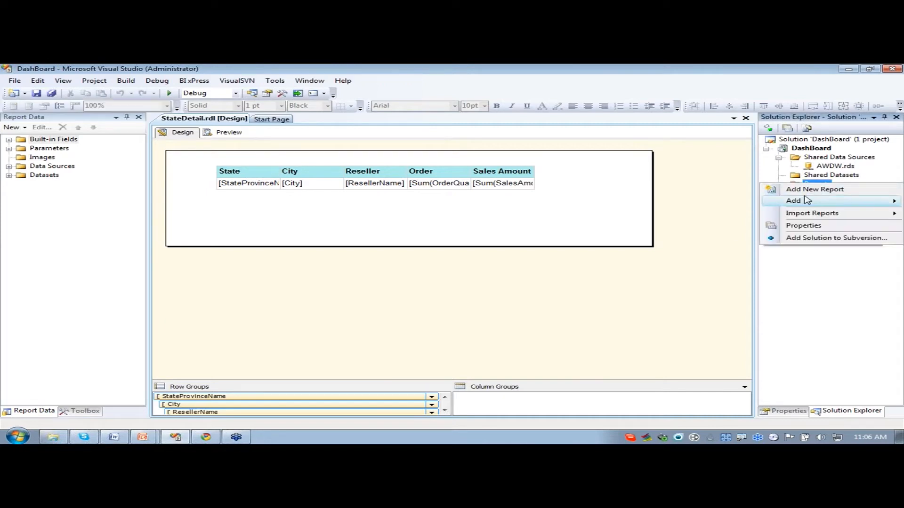
pyautogui.moveTo(800, 201)
pyautogui.click(735, 203)
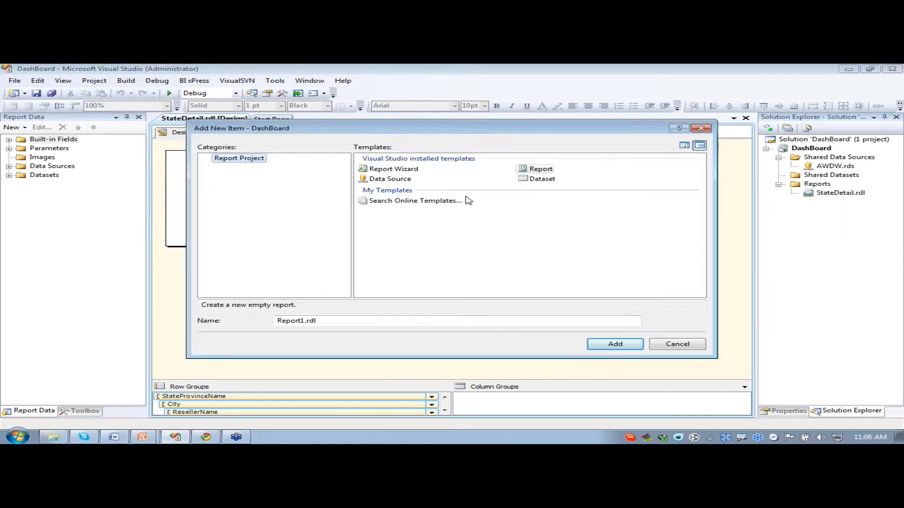
pyautogui.doubleClick(304, 322)
pyautogui.write('Dashboard')
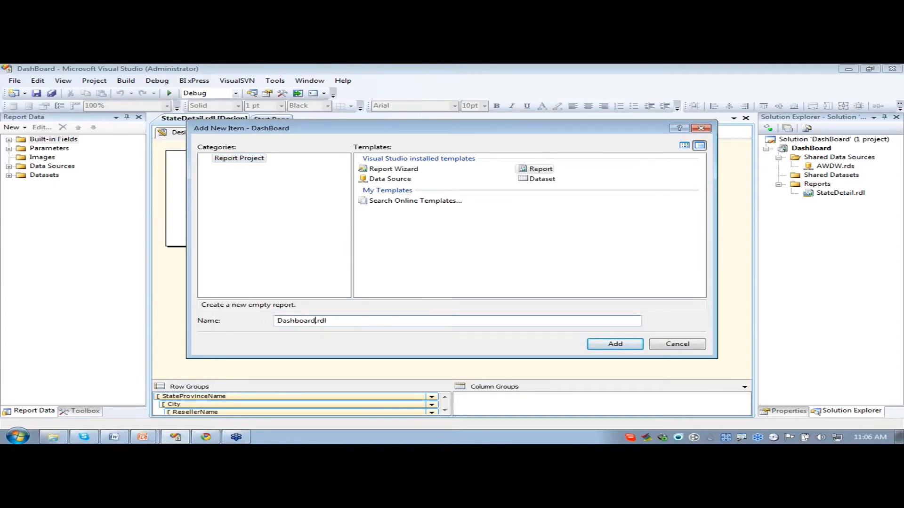
pyautogui.click(614, 345)
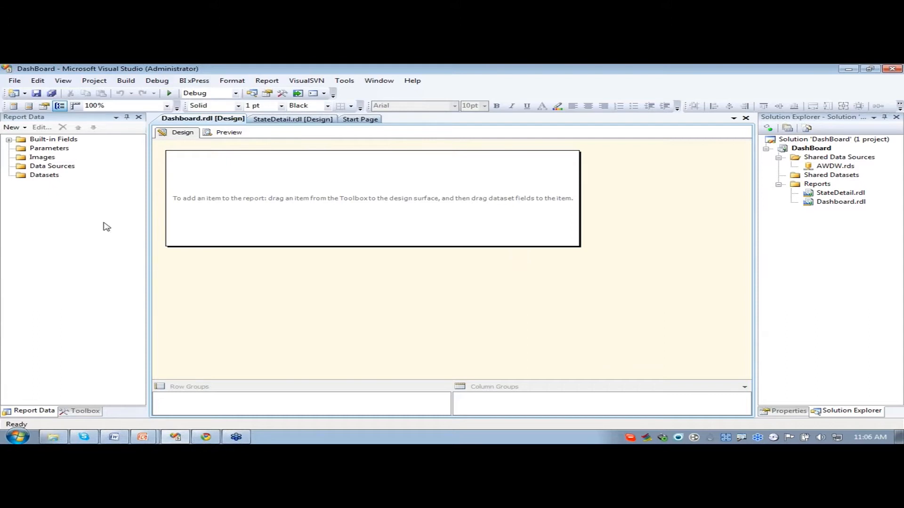
# - Add a data source named AWDW to the Dashboard report, using the shared data source reference AWDW
pyautogui.click(68, 413)
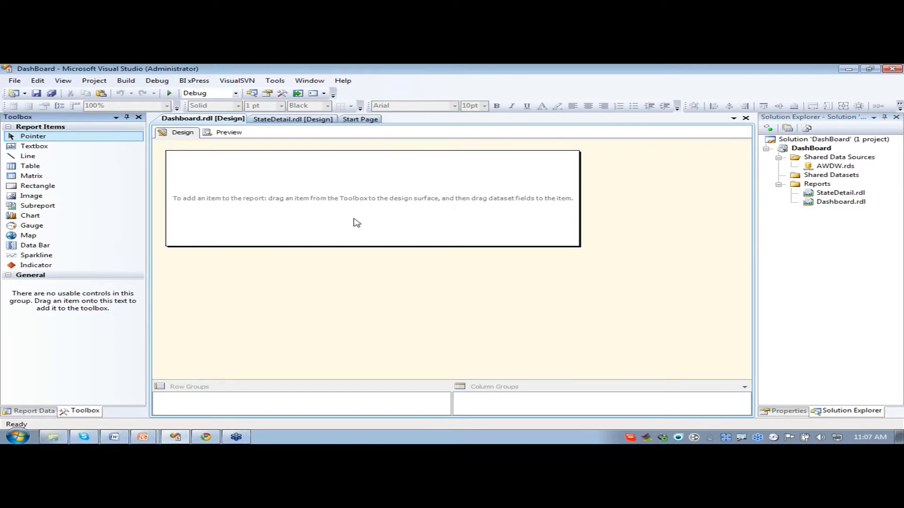
pyautogui.click(34, 412)
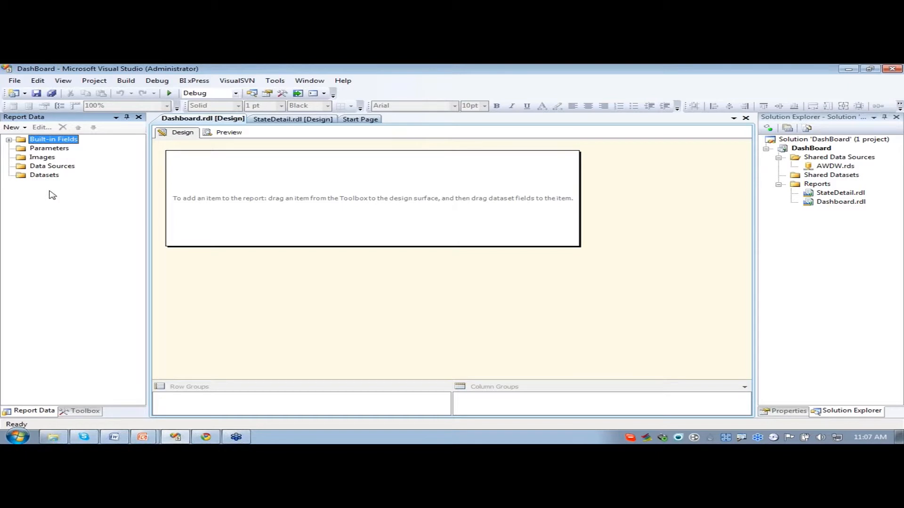
pyautogui.rightClick(43, 168)
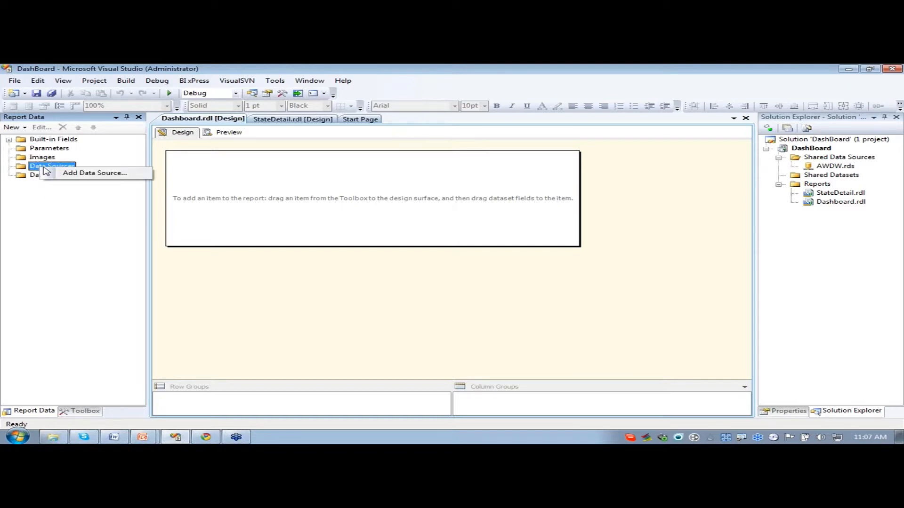
pyautogui.click(70, 173)
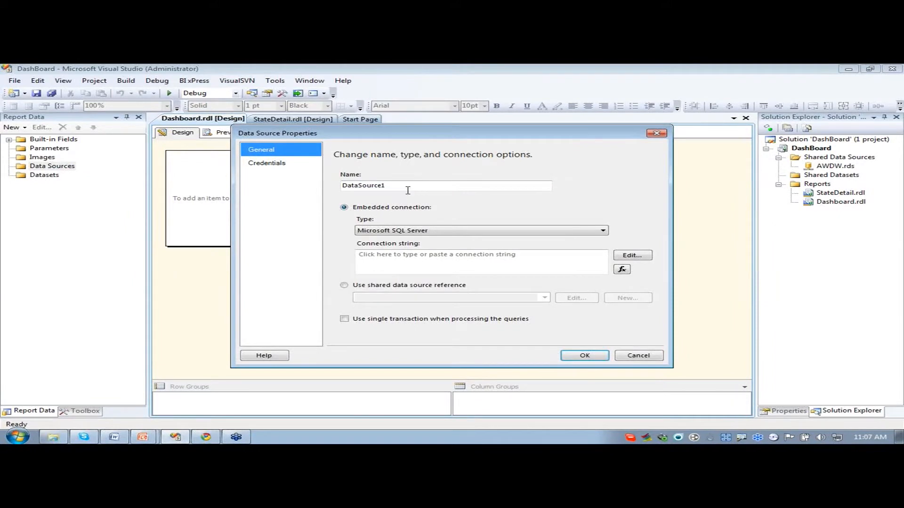
pyautogui.press('Tab')
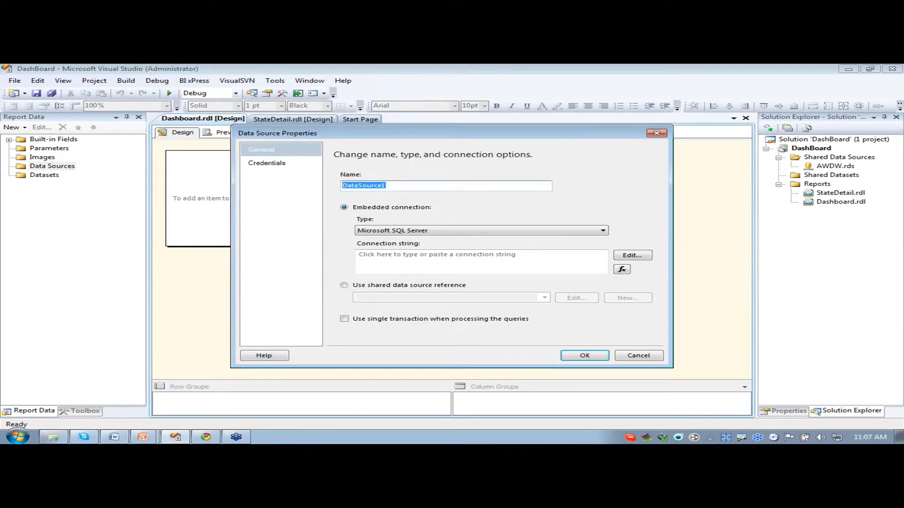
pyautogui.write('AWDW')
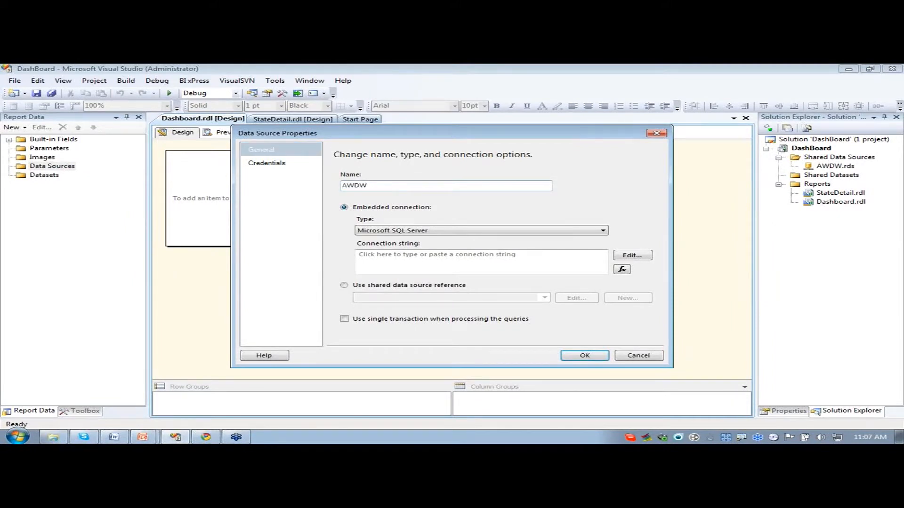
pyautogui.click(344, 285)
pyautogui.click(544, 297)
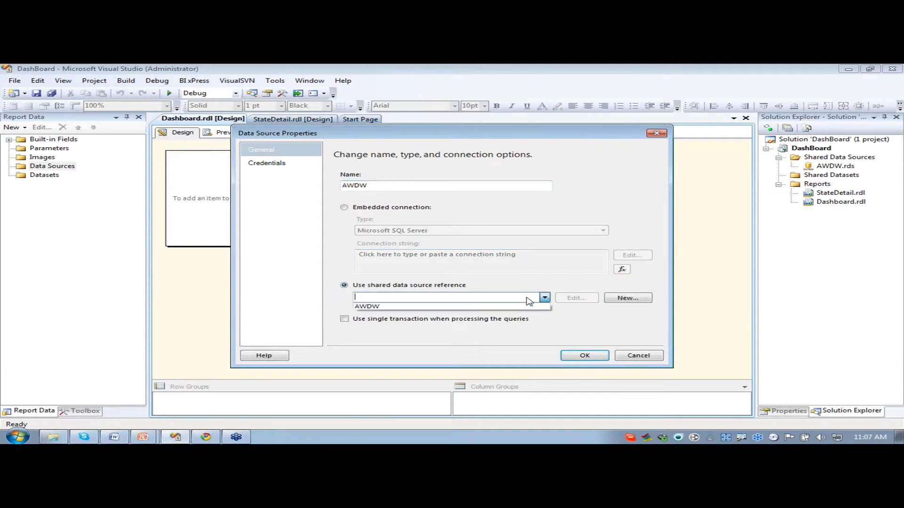
pyautogui.click(456, 309)
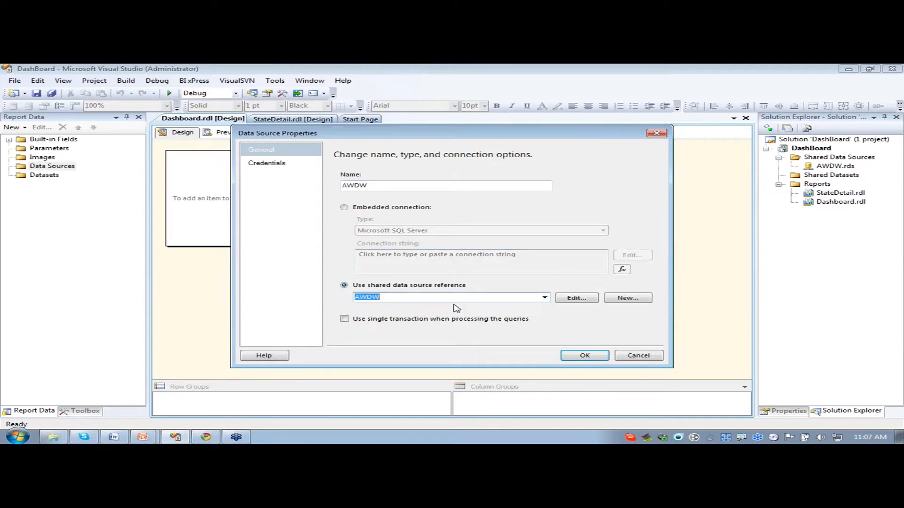
pyautogui.click(585, 355)
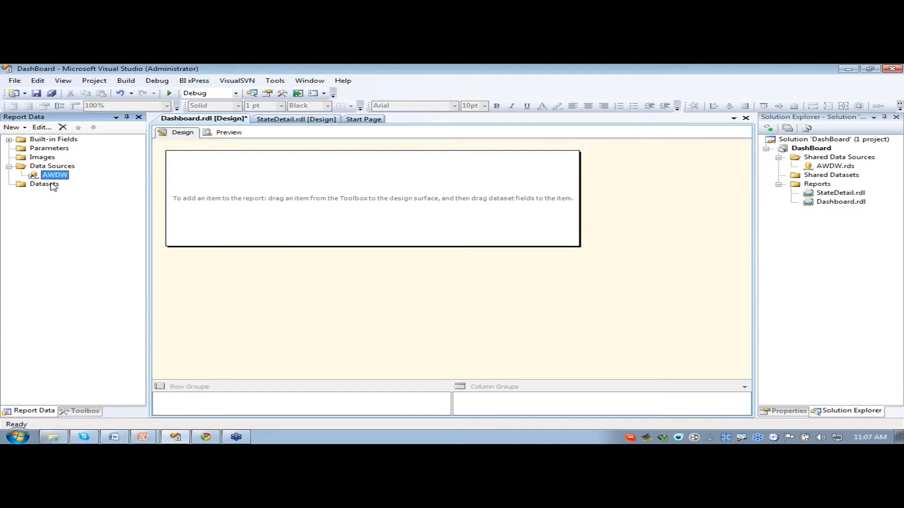
# - Start a new dataset named SalesByState, embedded in the report and based on the AWDW data source
pyautogui.rightClick(53, 185)
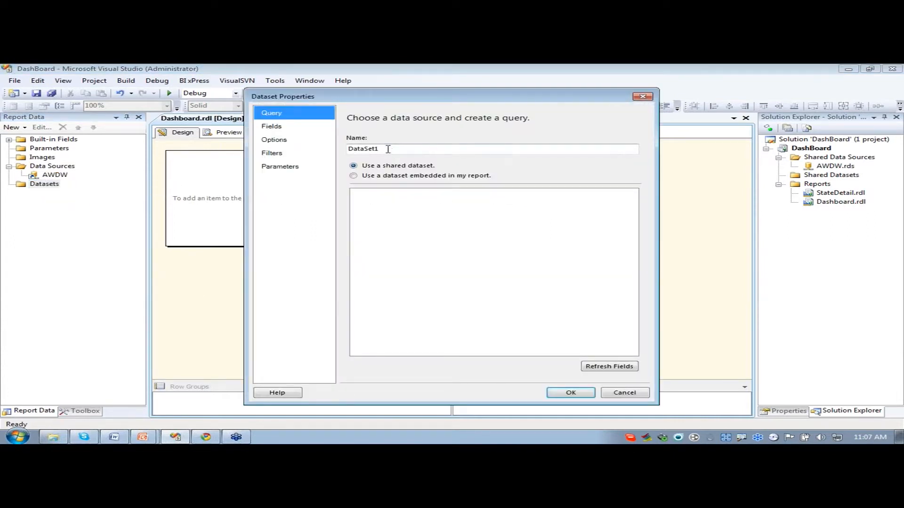
pyautogui.doubleClick(386, 149)
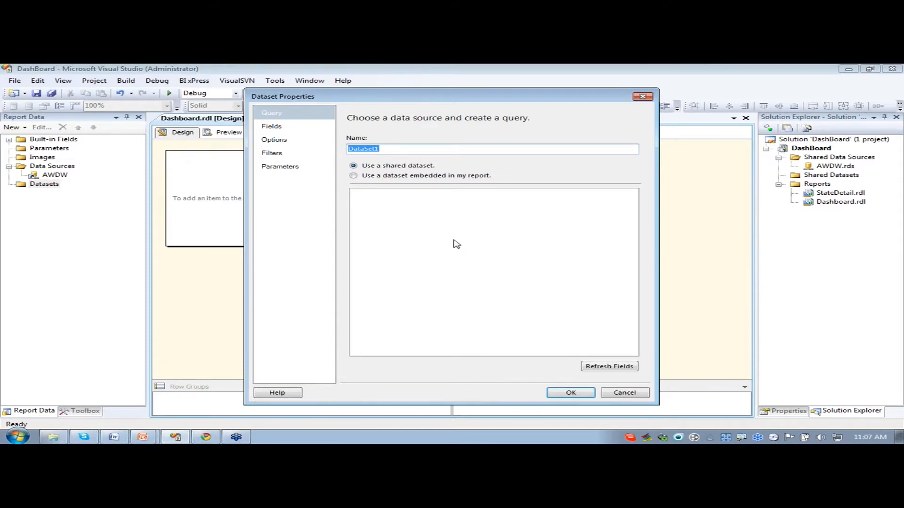
pyautogui.write('SalesByState')
pyautogui.click(354, 175)
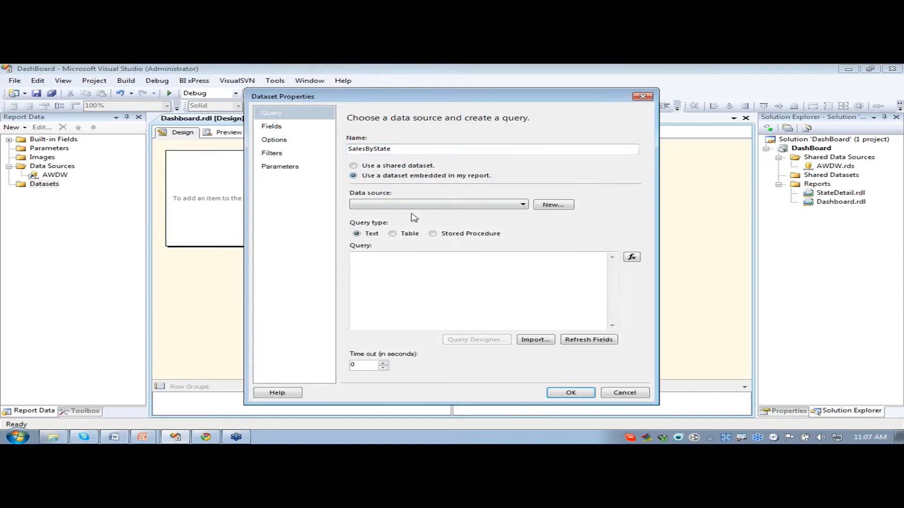
pyautogui.click(413, 207)
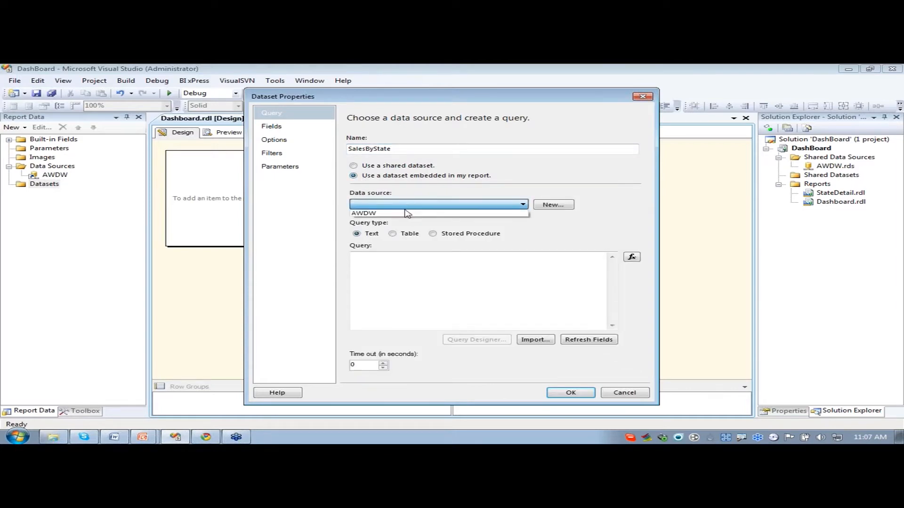
pyautogui.click(405, 215)
# - Paste the copied reseller sales SELECT query, including its joins and GROUP BY clause, as the text query of SalesByState and save the dataset
pyautogui.click(489, 340)
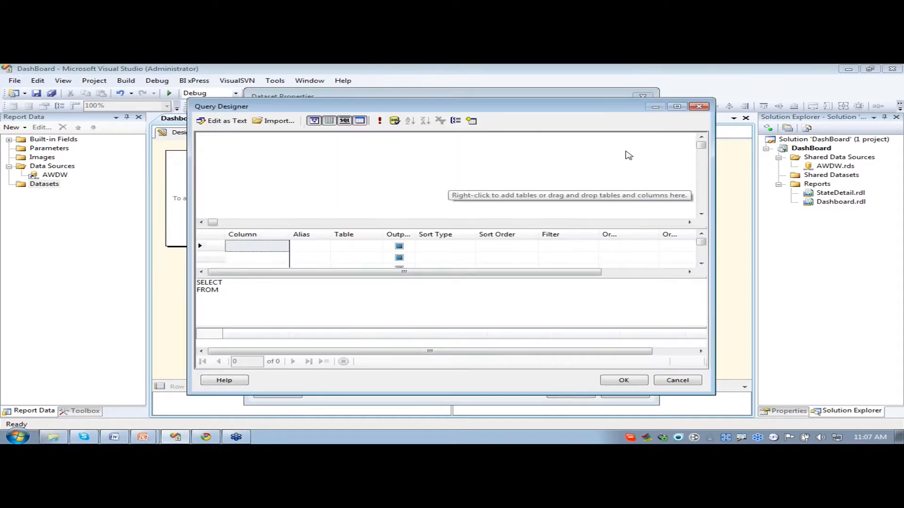
pyautogui.click(700, 108)
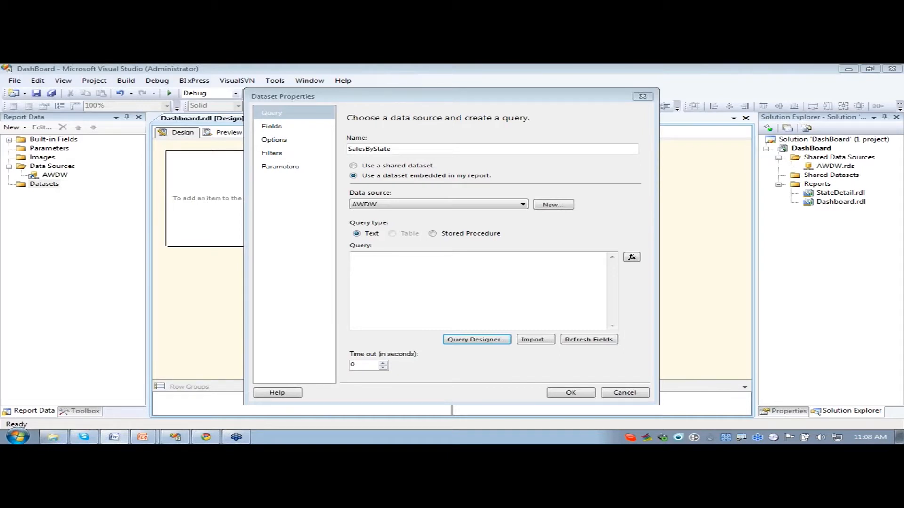
pyautogui.click(447, 303)
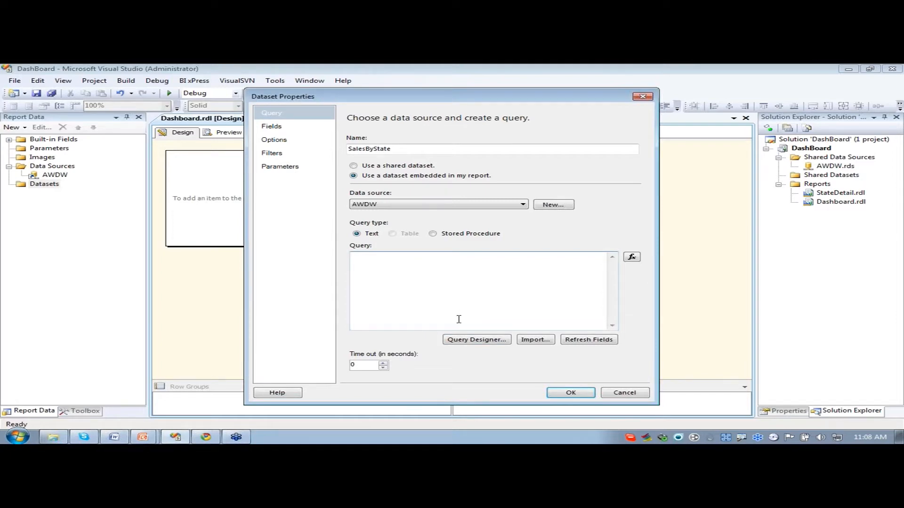
pyautogui.hotkey('ctrl', 'v')
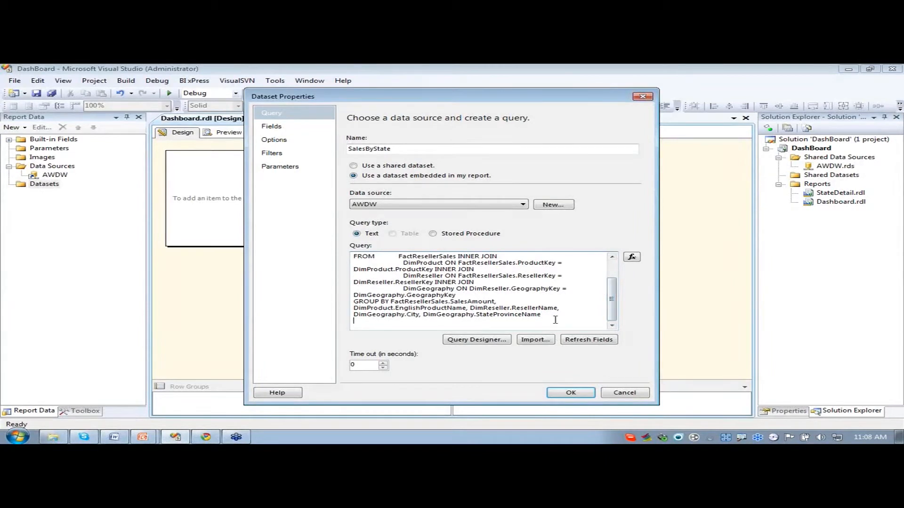
pyautogui.scroll(2, 522, 305)
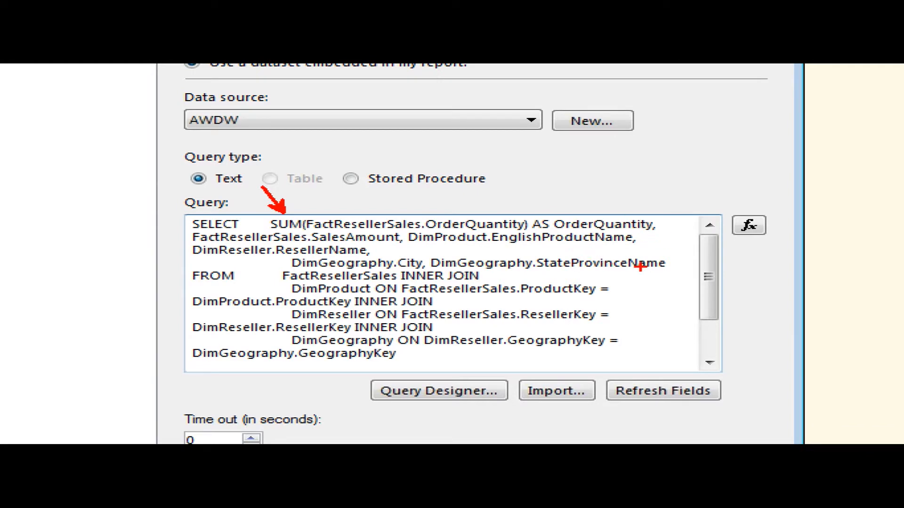
pyautogui.press('Escape')
pyautogui.moveTo(612, 278); pyautogui.dragTo(612, 297)
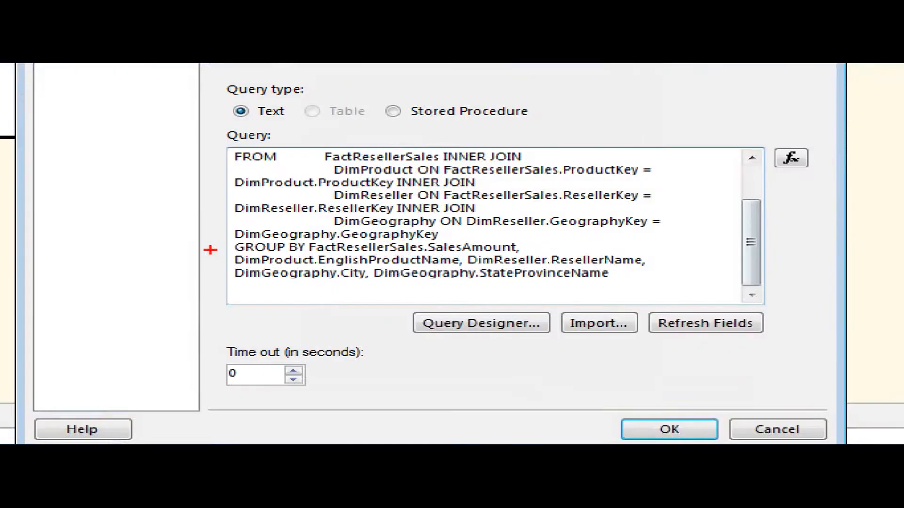
pyautogui.moveTo(324, 294); pyautogui.dragTo(293, 297)
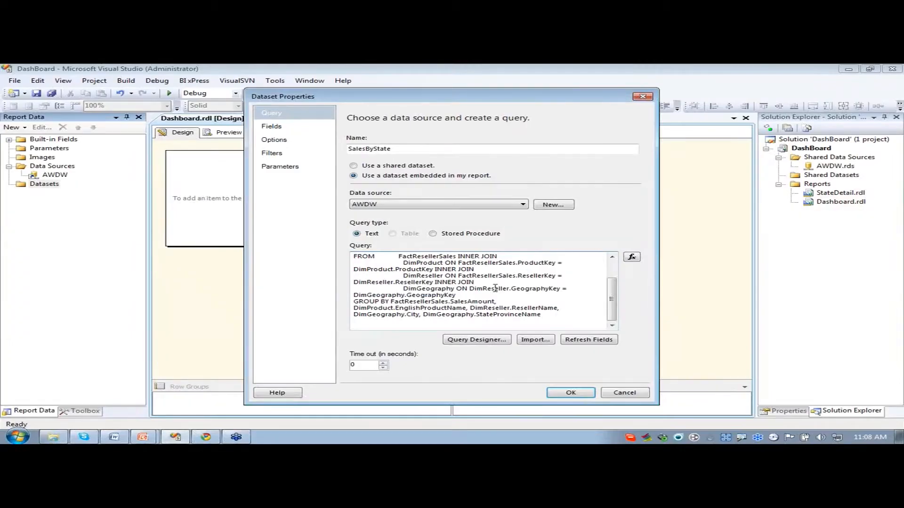
pyautogui.click(571, 392)
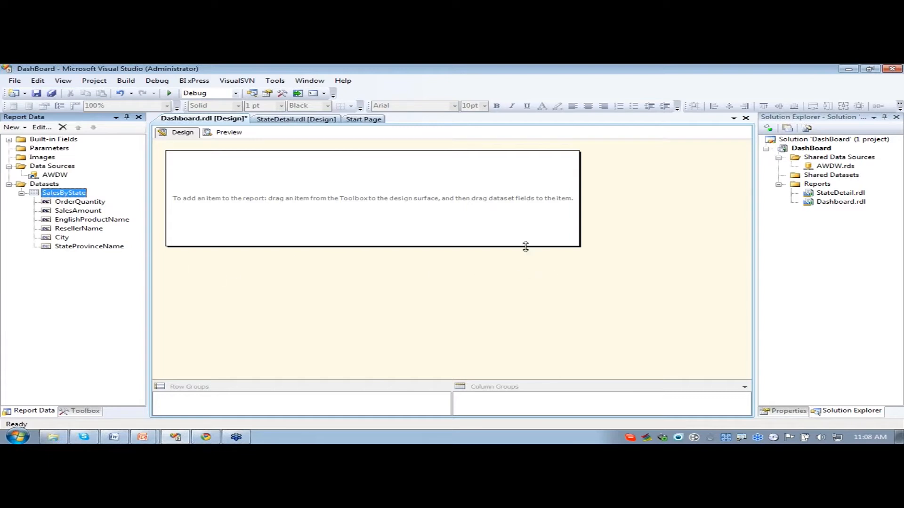
# - Enlarge the Dashboard report body in both directions and place a Map item in its upper-left corner
pyautogui.click(593, 262)
pyautogui.moveTo(581, 246); pyautogui.dragTo(732, 376)
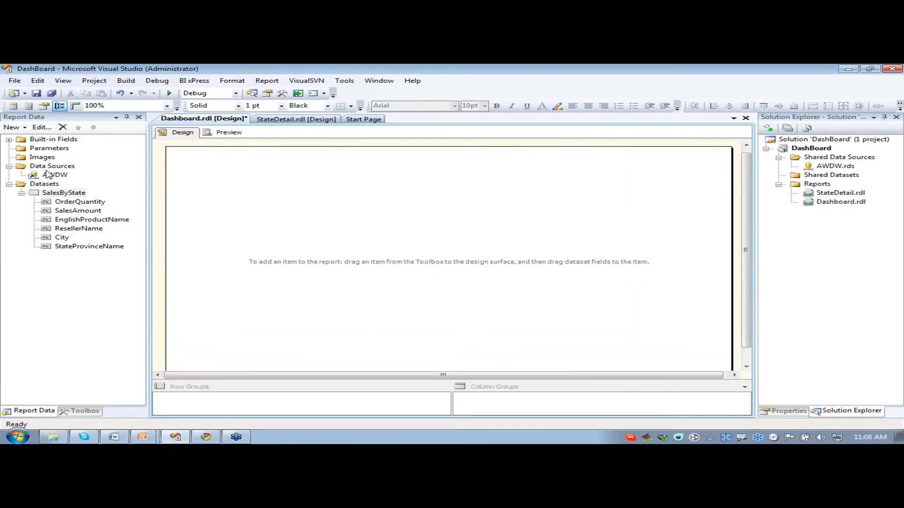
pyautogui.click(70, 413)
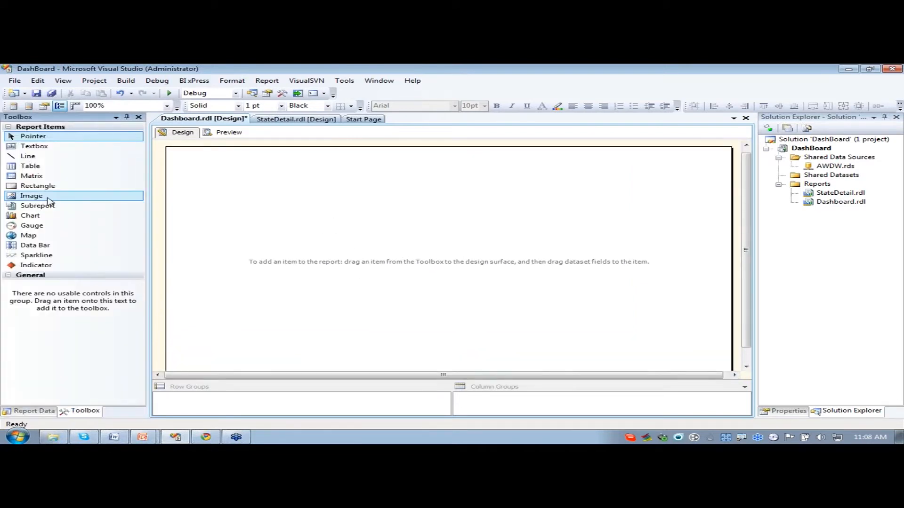
pyautogui.click(27, 237)
pyautogui.moveTo(27, 237); pyautogui.dragTo(185, 168)
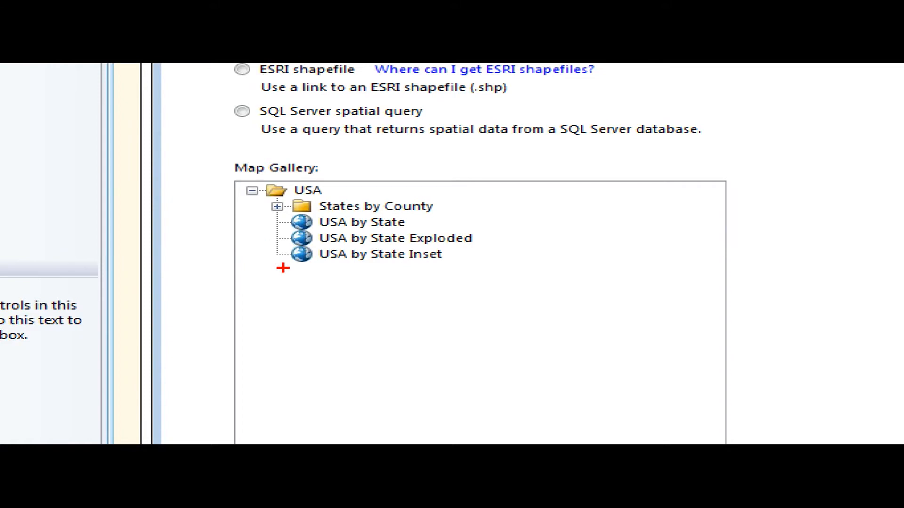
# - Compare the state-level USA maps in the map gallery and choose USA by State Exploded as the spatial data source
pyautogui.click(375, 222)
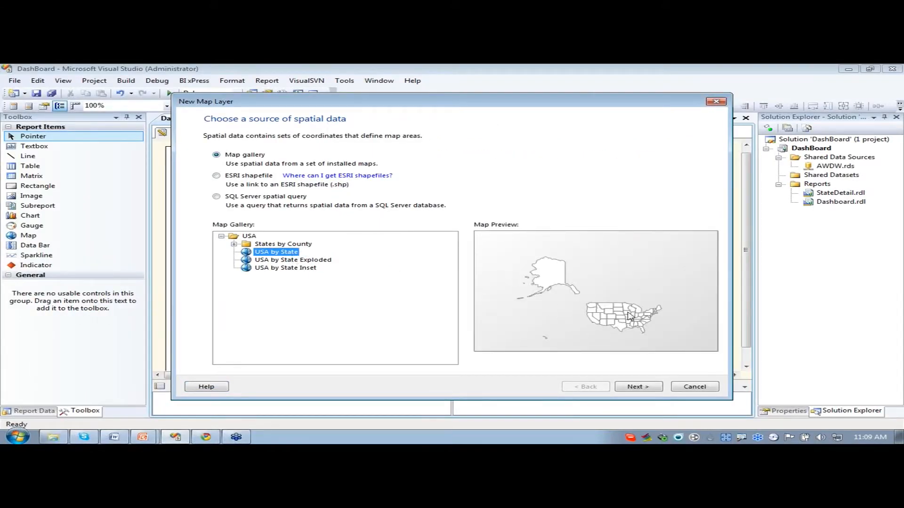
pyautogui.click(298, 261)
pyautogui.click(299, 269)
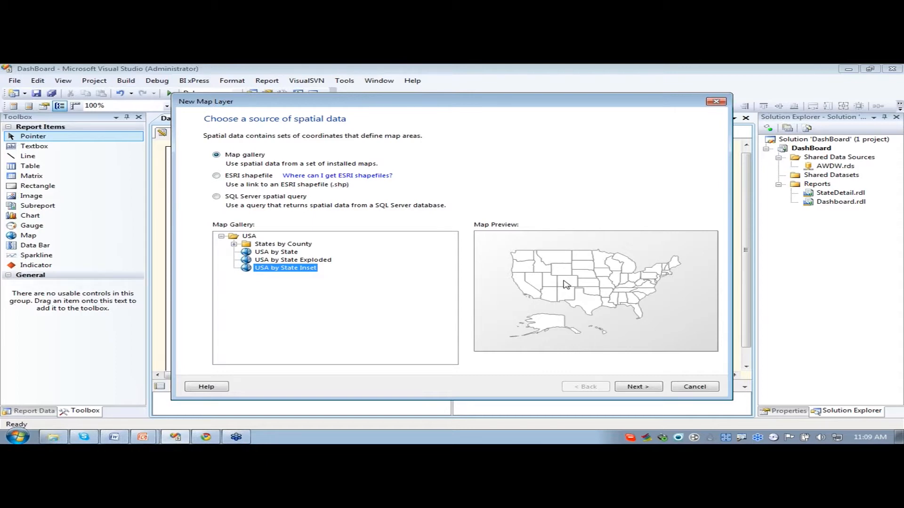
pyautogui.click(273, 261)
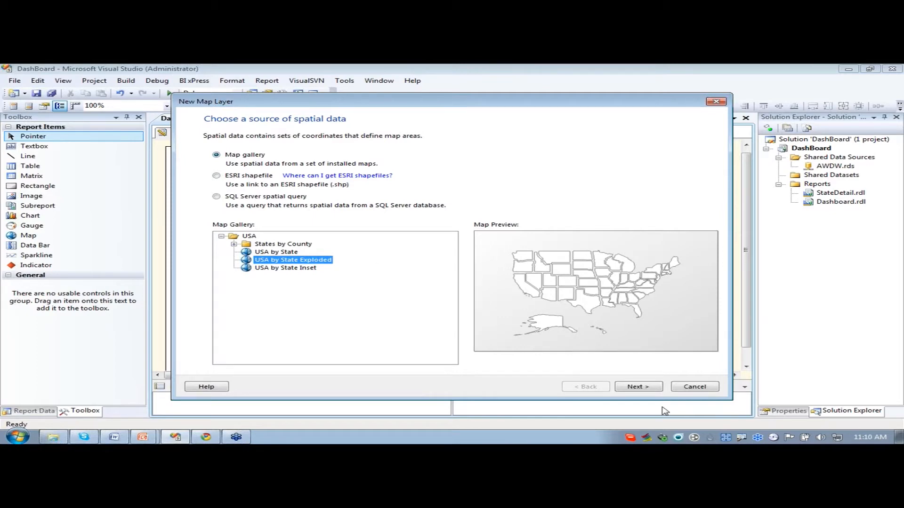
# - Continue to the map view options and shift the map slightly up and to the right within the view
pyautogui.click(634, 388)
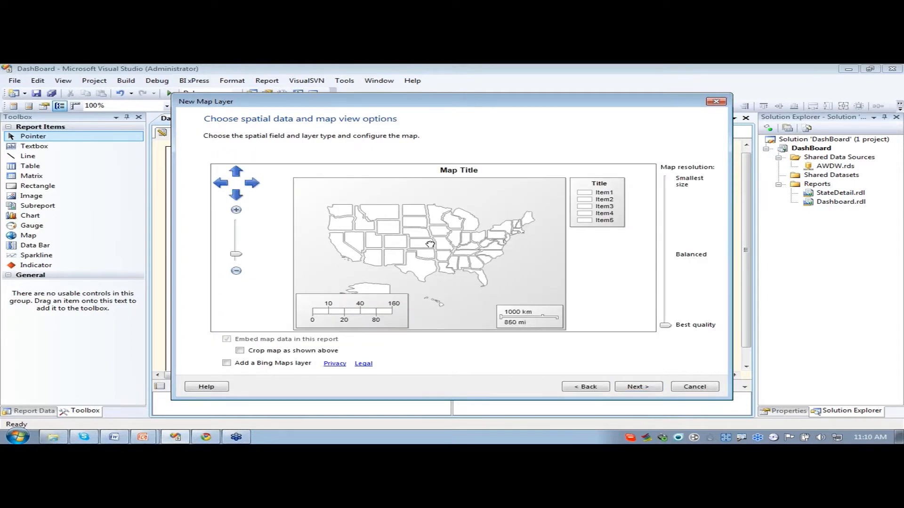
pyautogui.moveTo(430, 244)
pyautogui.mouseDown()
pyautogui.moveTo(485, 251)
pyautogui.moveTo(439, 225)
pyautogui.moveTo(438, 234)
pyautogui.mouseUp()
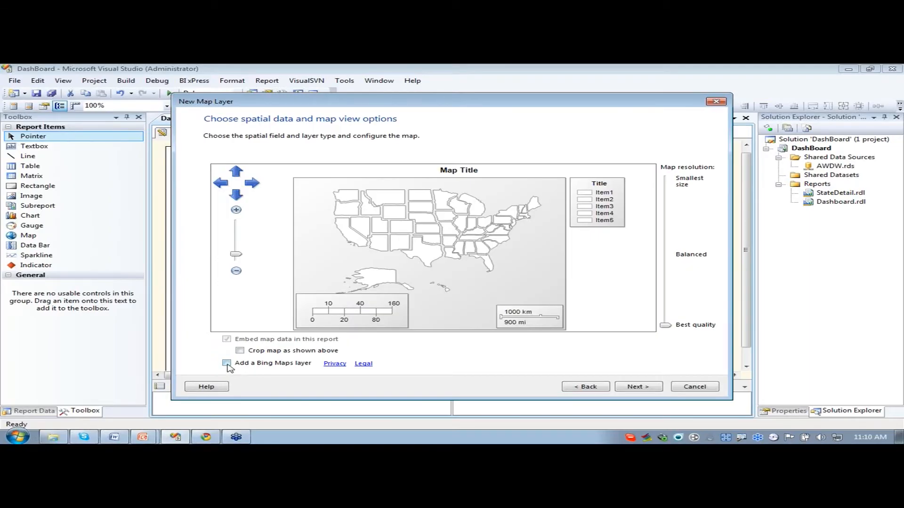
# - Try a Bing Maps layer behind the map with the Aerial and Hybrid tile types, and remove the layer
pyautogui.click(227, 363)
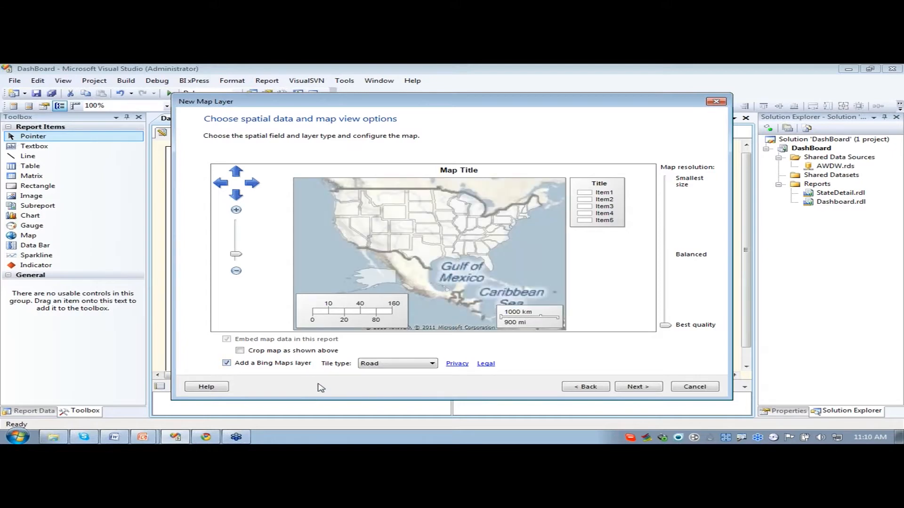
pyautogui.click(401, 366)
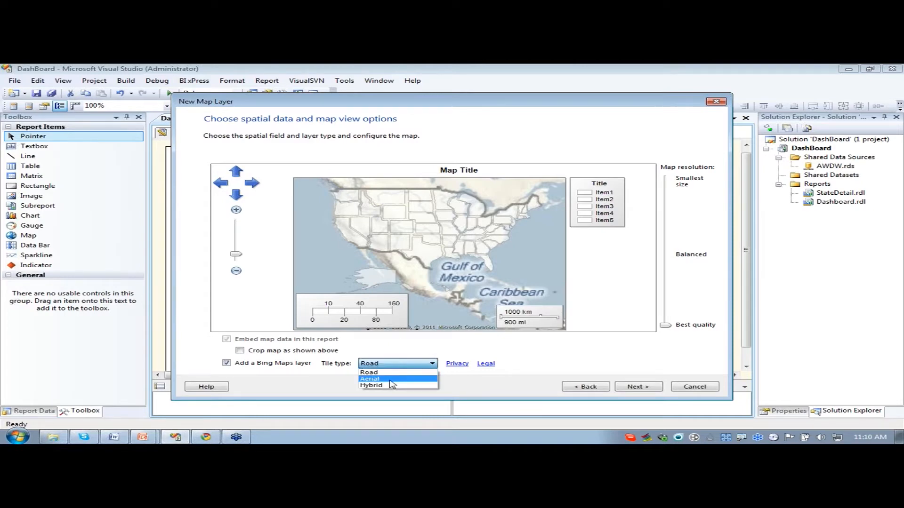
pyautogui.click(390, 379)
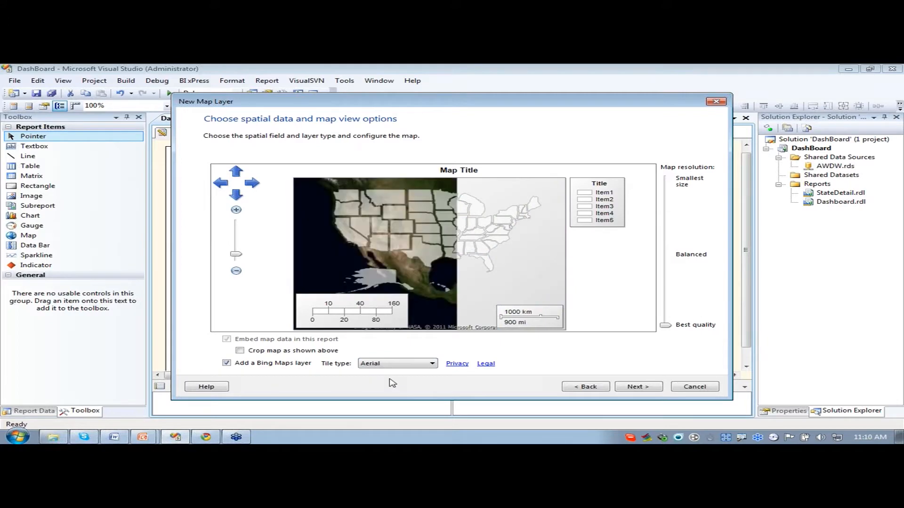
pyautogui.click(392, 368)
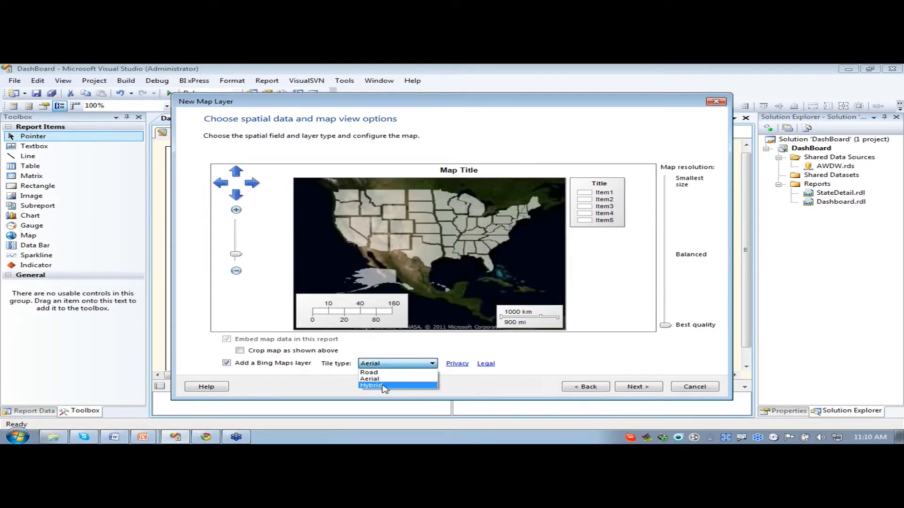
pyautogui.click(384, 386)
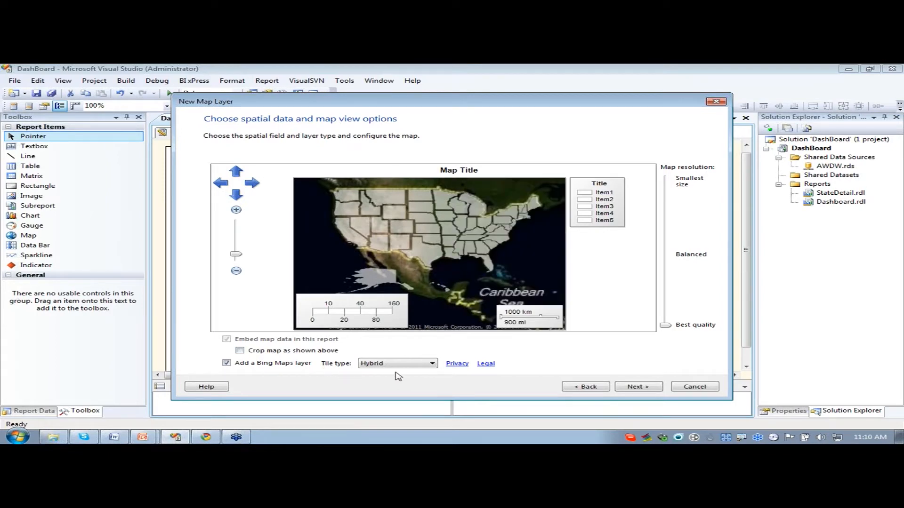
pyautogui.click(227, 362)
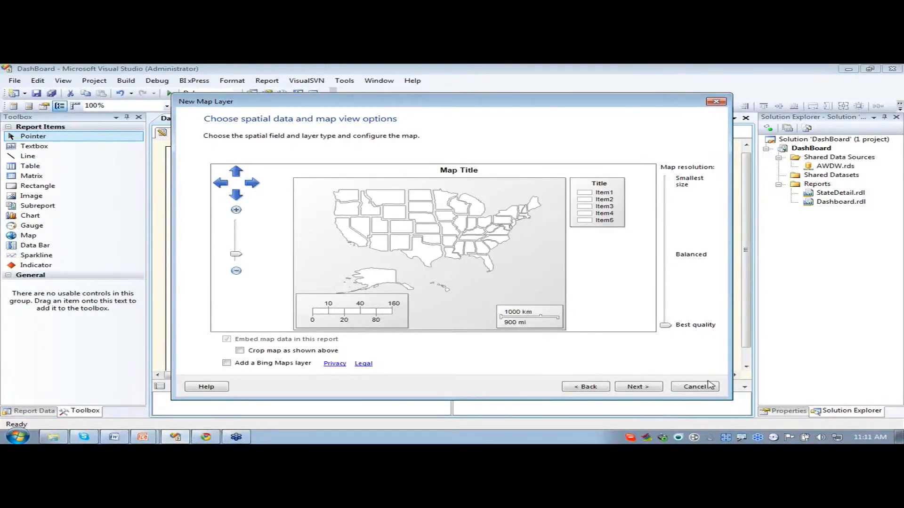
# - Choose Color Analytical Map as the visualization and the existing SalesByState dataset as its analytical data
pyautogui.click(641, 388)
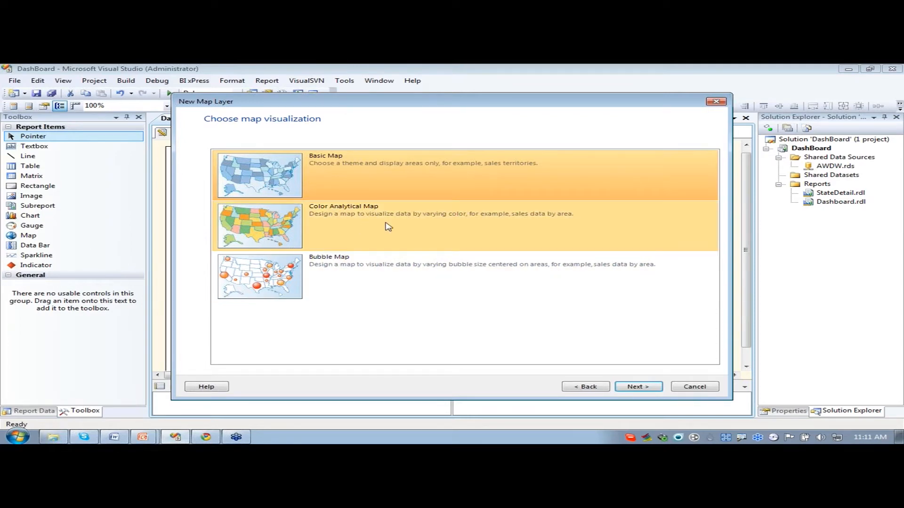
pyautogui.click(387, 227)
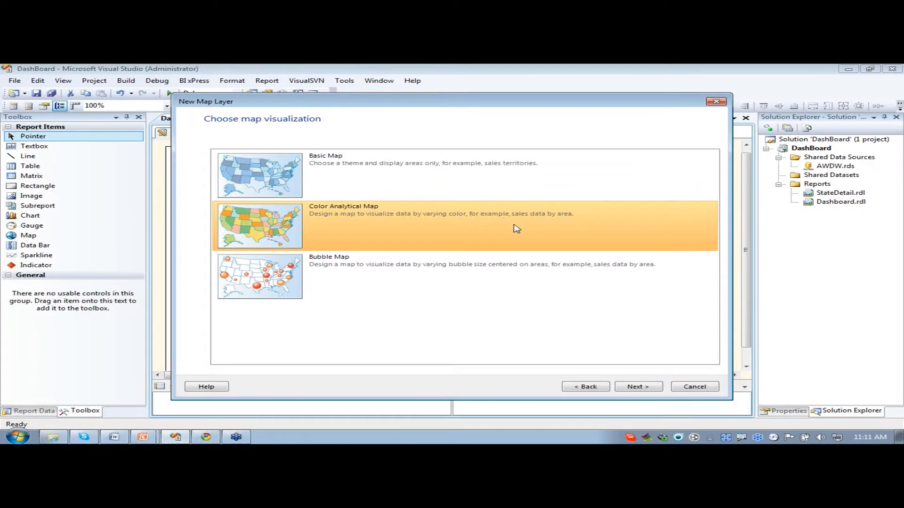
pyautogui.click(643, 389)
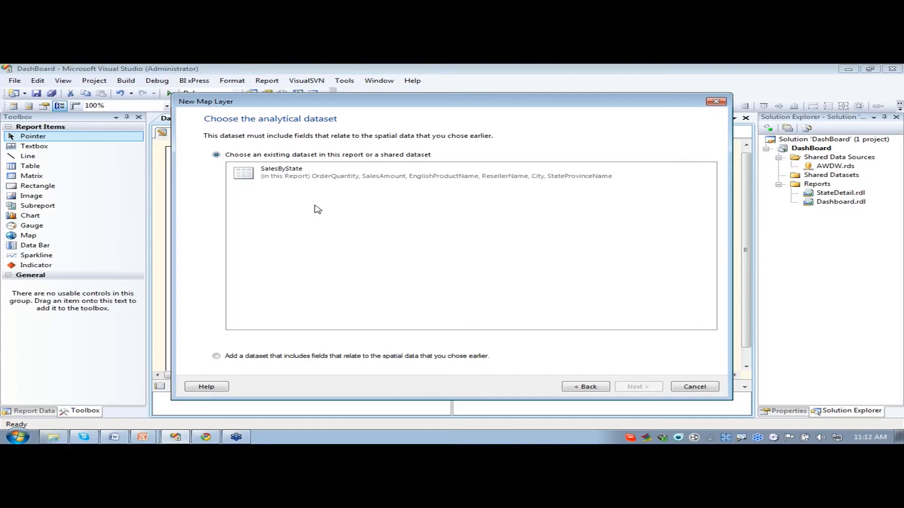
pyautogui.click(283, 176)
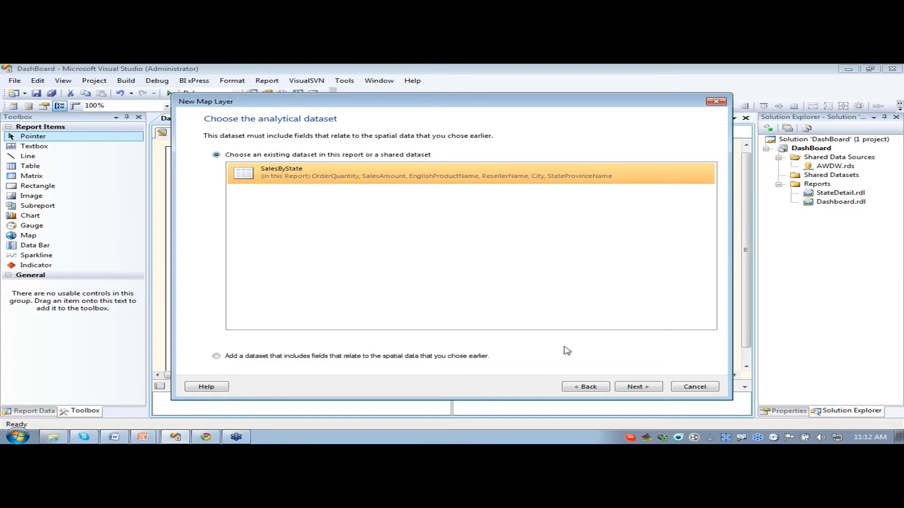
pyautogui.click(644, 387)
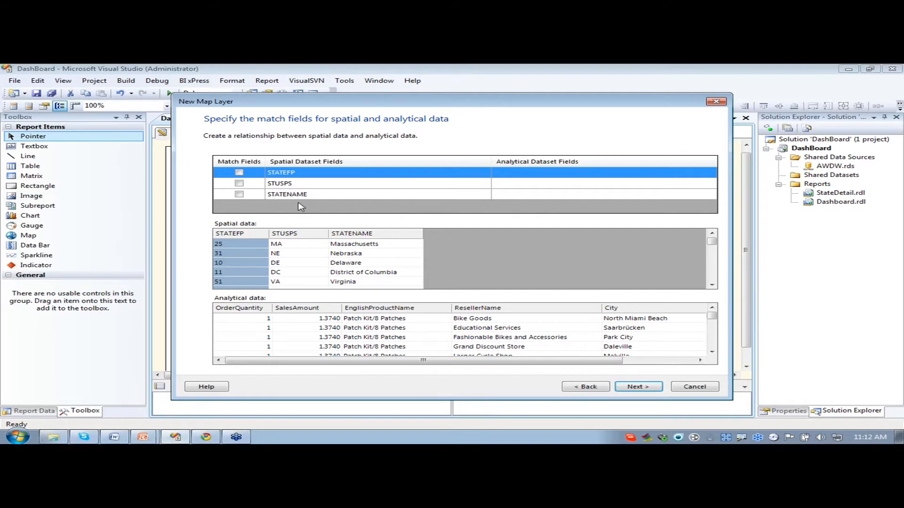
# - Match the spatial field STATENAME to the analytical field StateProvinceName and continue to the color theme options
pyautogui.click(239, 194)
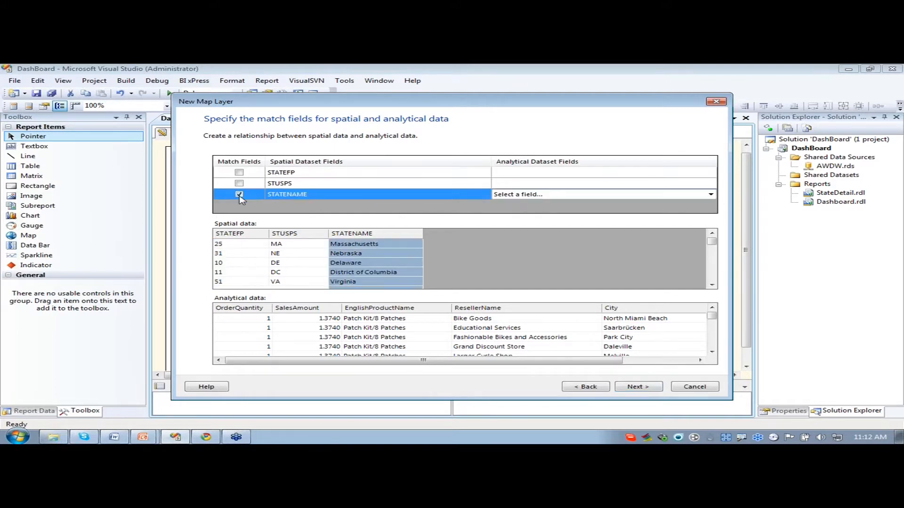
pyautogui.click(713, 195)
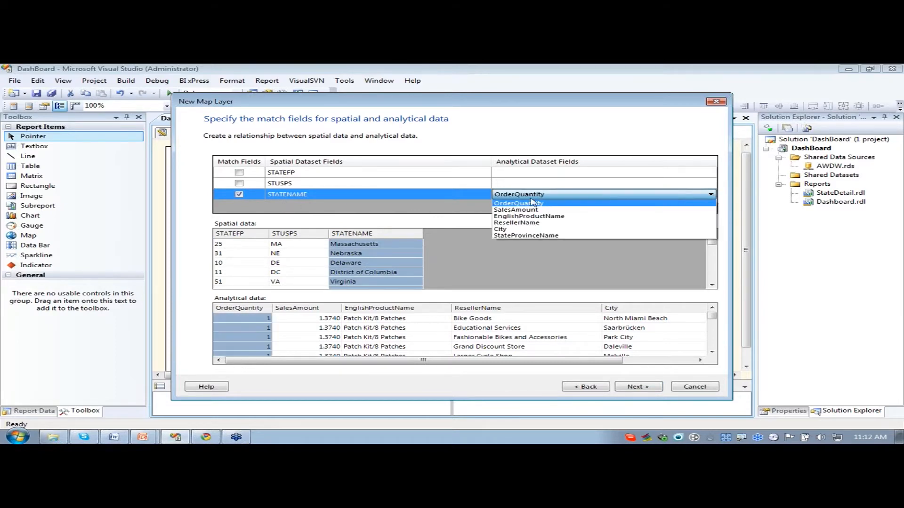
pyautogui.click(523, 236)
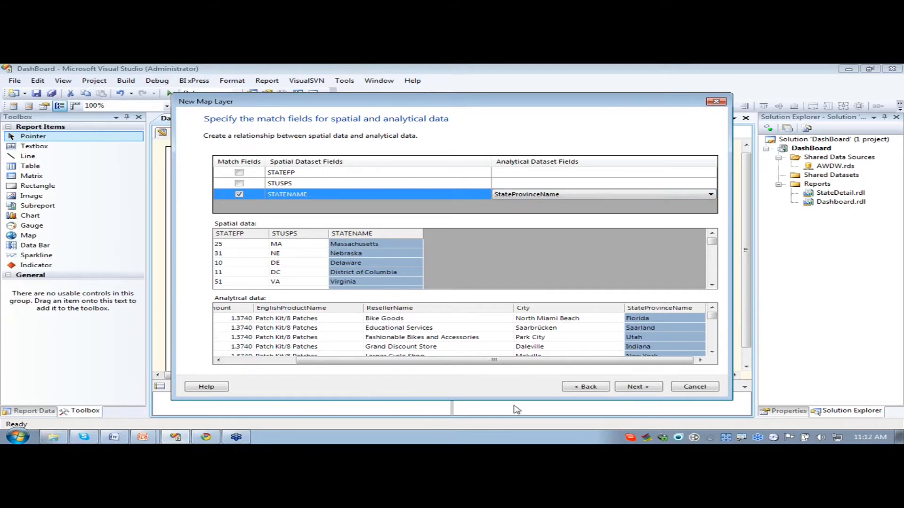
pyautogui.click(636, 388)
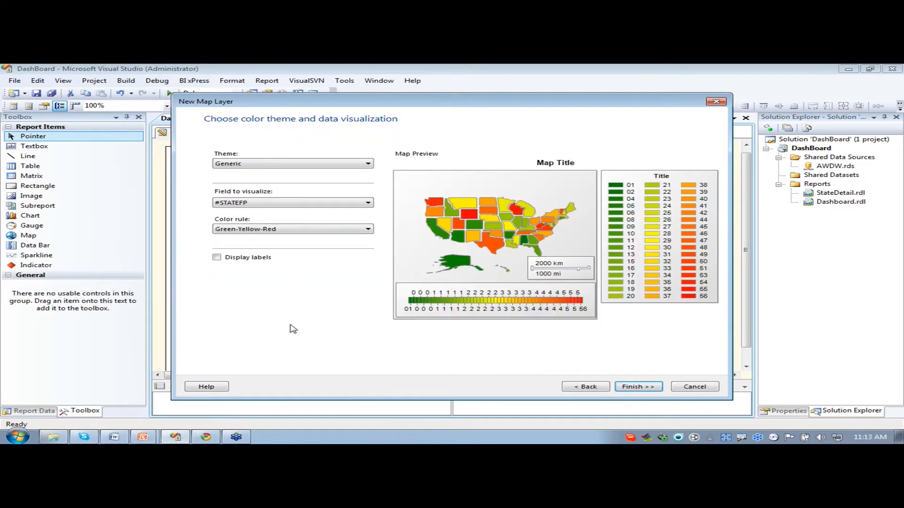
# - Preview the Corporate, Forest, Mahogany and Slate map themes and return the theme to Generic
pyautogui.click(258, 165)
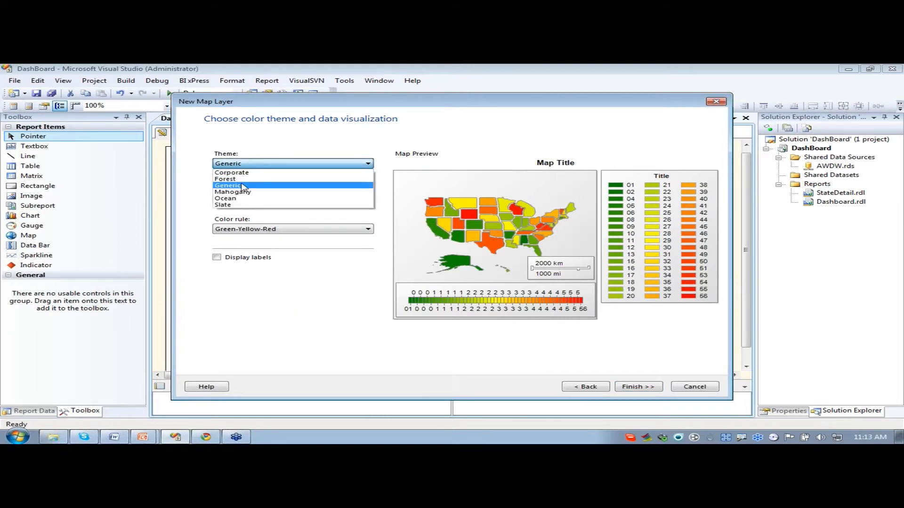
pyautogui.click(267, 162)
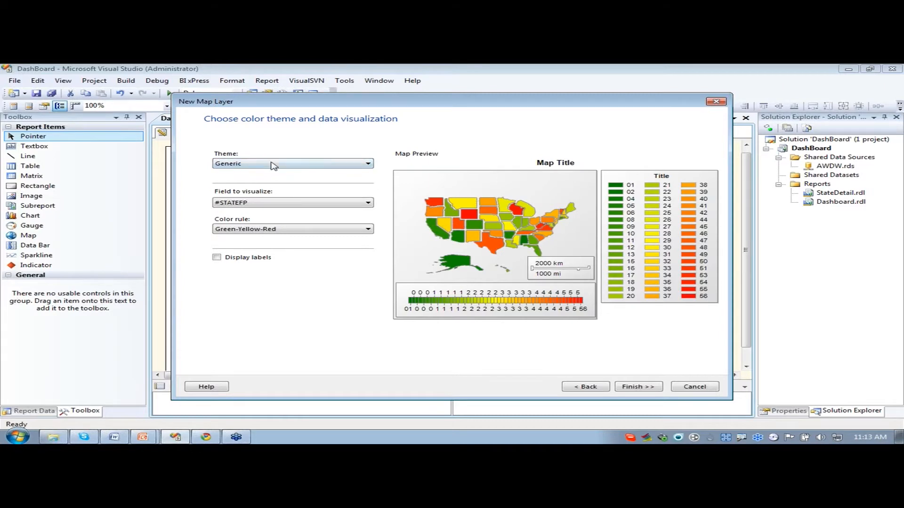
pyautogui.click(273, 165)
pyautogui.click(264, 173)
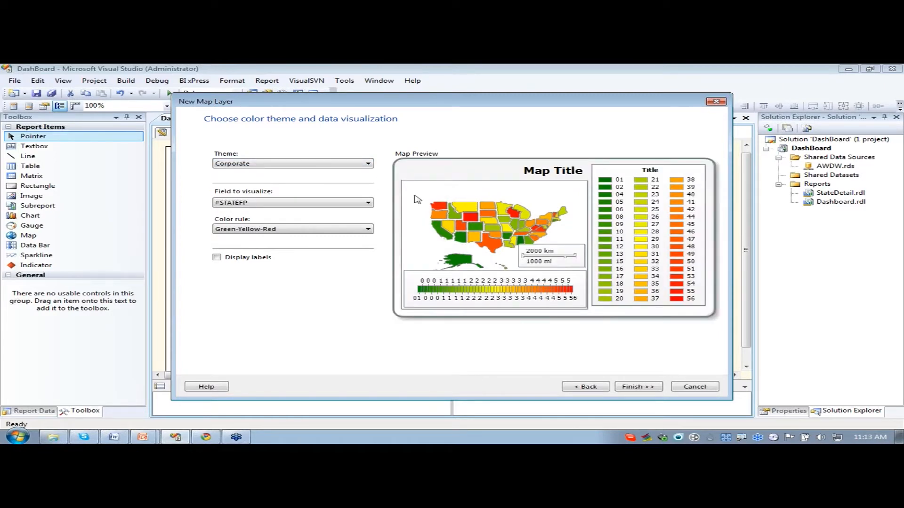
pyautogui.click(267, 164)
pyautogui.click(259, 179)
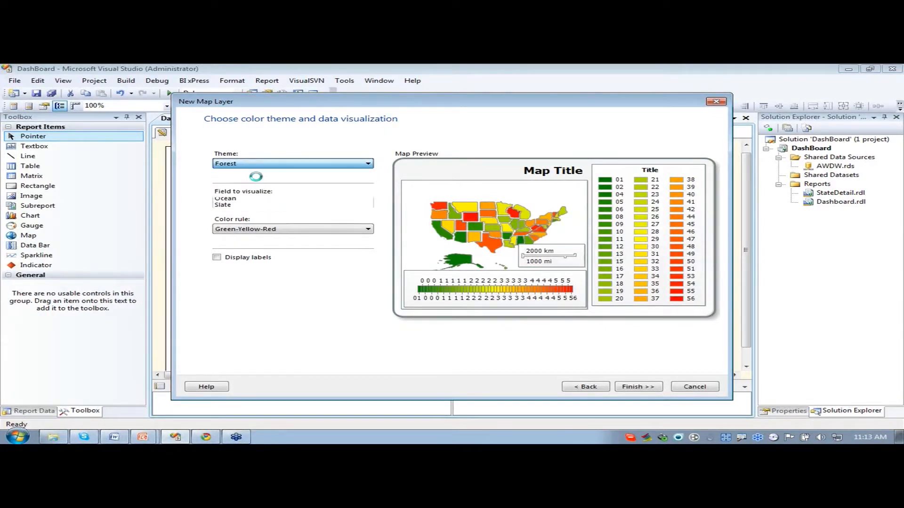
pyautogui.click(262, 164)
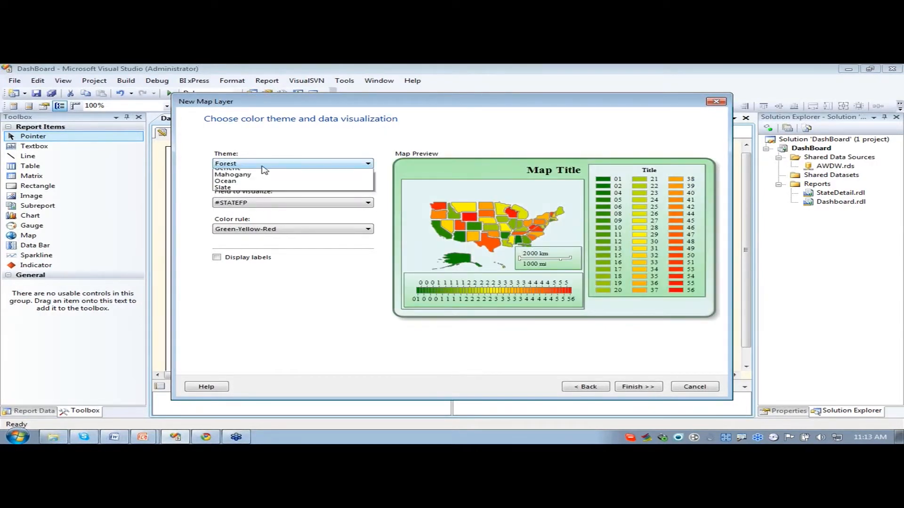
pyautogui.click(259, 192)
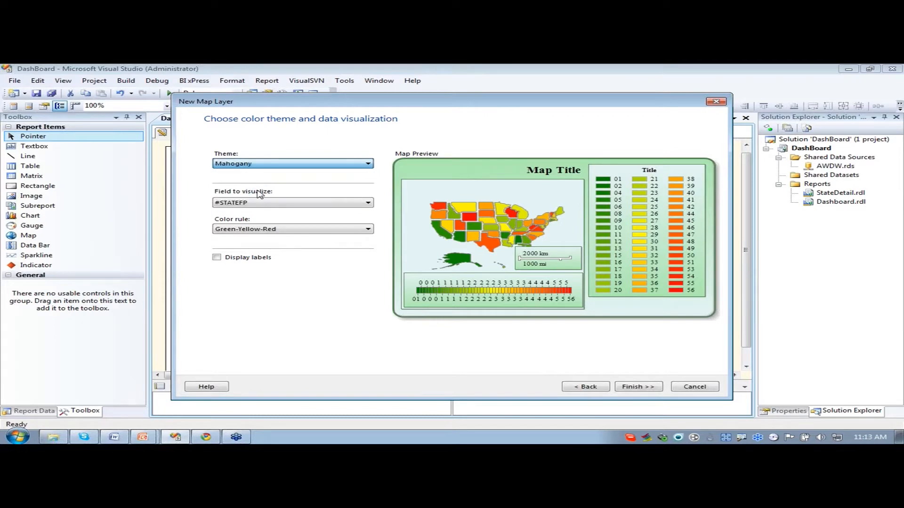
pyautogui.click(304, 165)
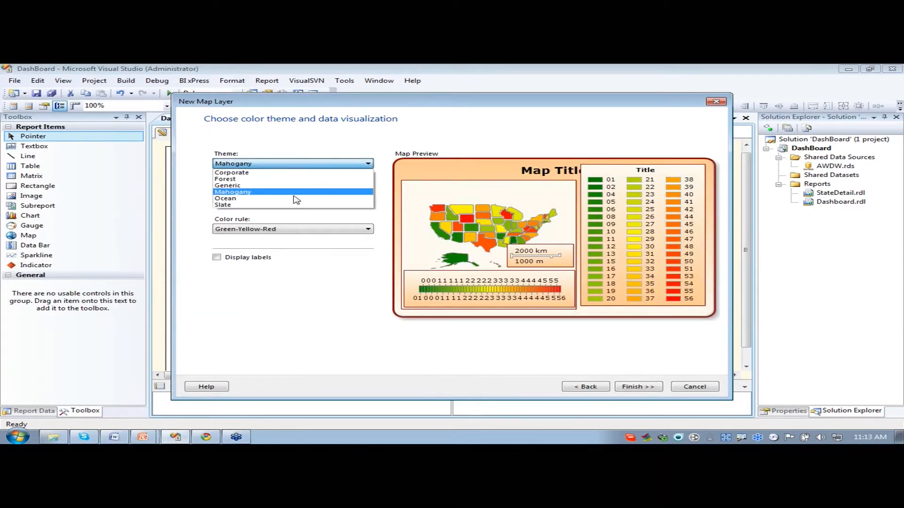
pyautogui.click(295, 201)
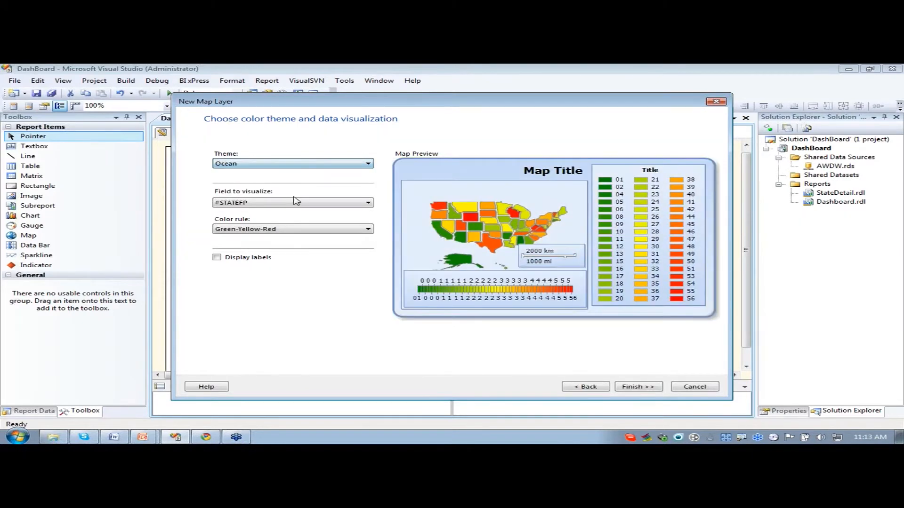
pyautogui.click(272, 163)
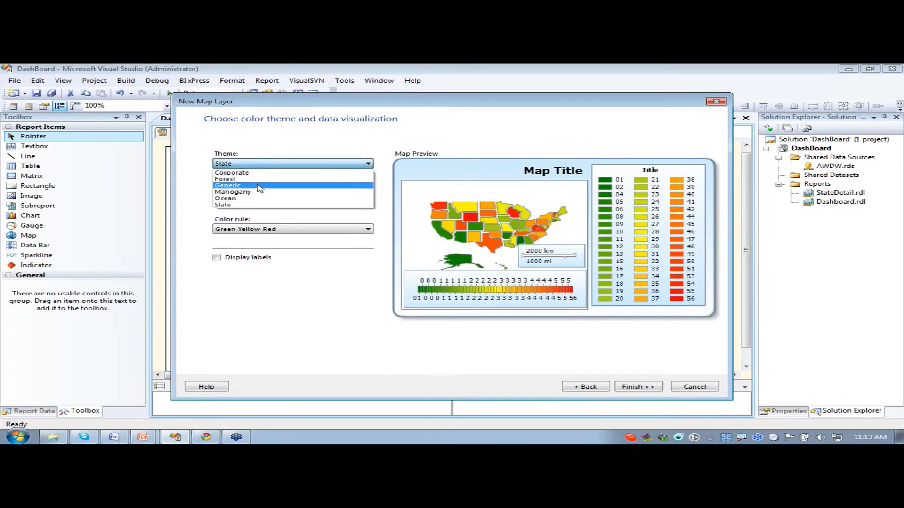
pyautogui.click(255, 193)
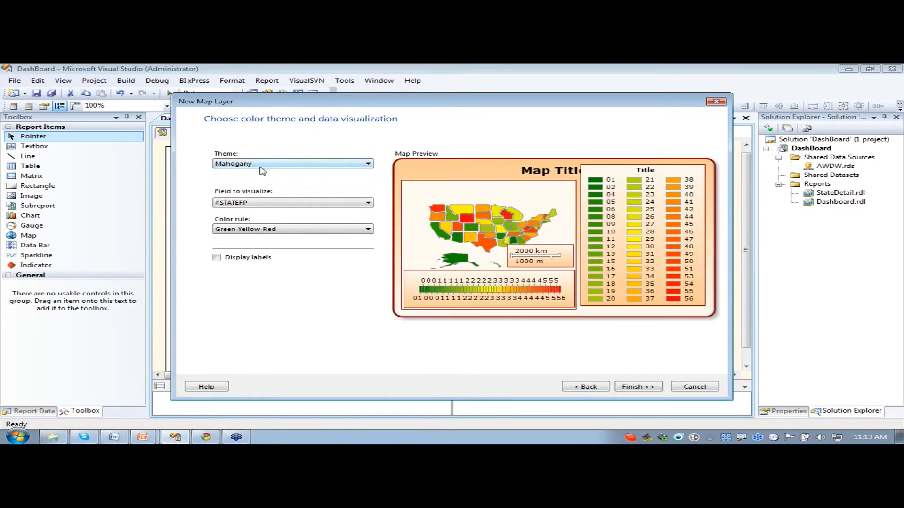
pyautogui.click(261, 164)
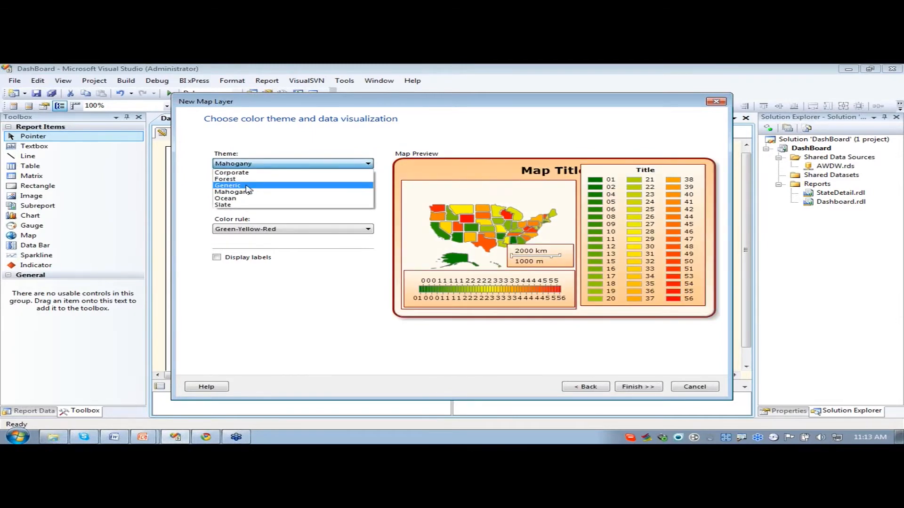
pyautogui.click(231, 185)
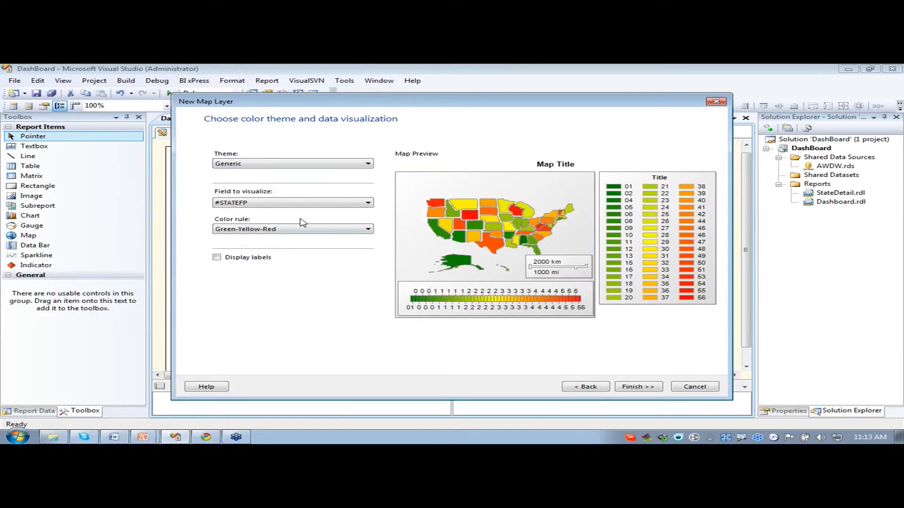
# - Set the field to visualize on the map to [Sum(OrderQuantity)]
pyautogui.click(267, 204)
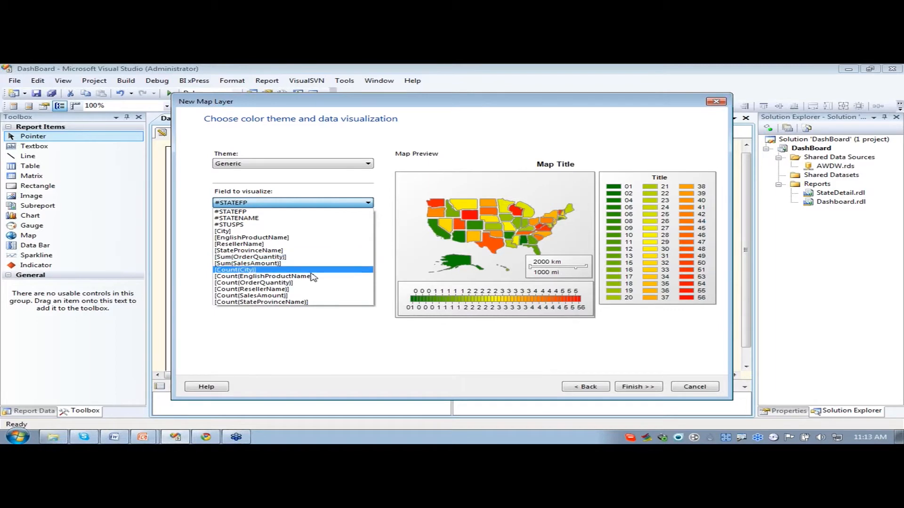
pyautogui.click(243, 258)
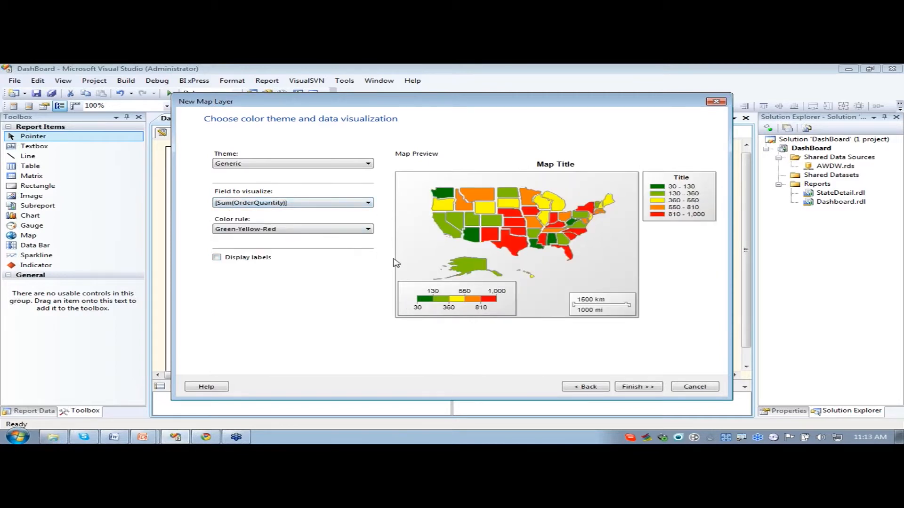
# - Try the Dark-Light color rule on the map preview and switch the rule to Green-Red
pyautogui.click(283, 229)
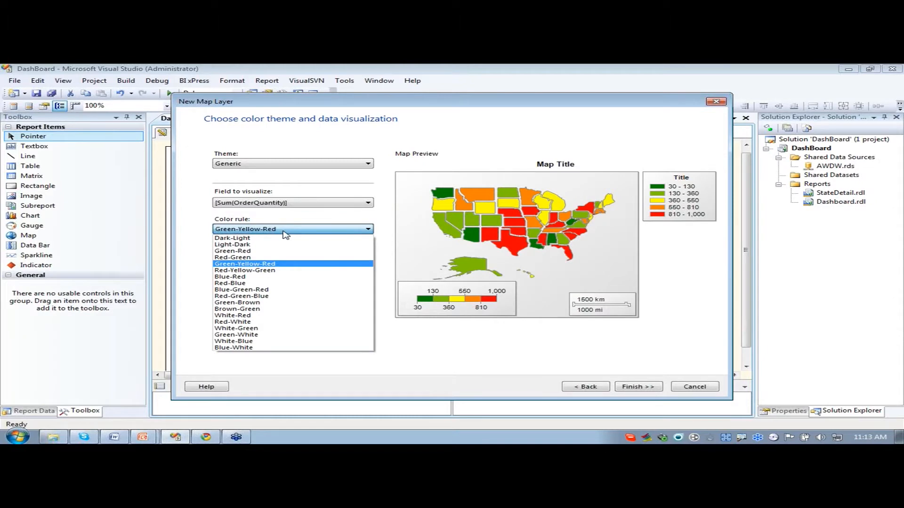
pyautogui.click(285, 233)
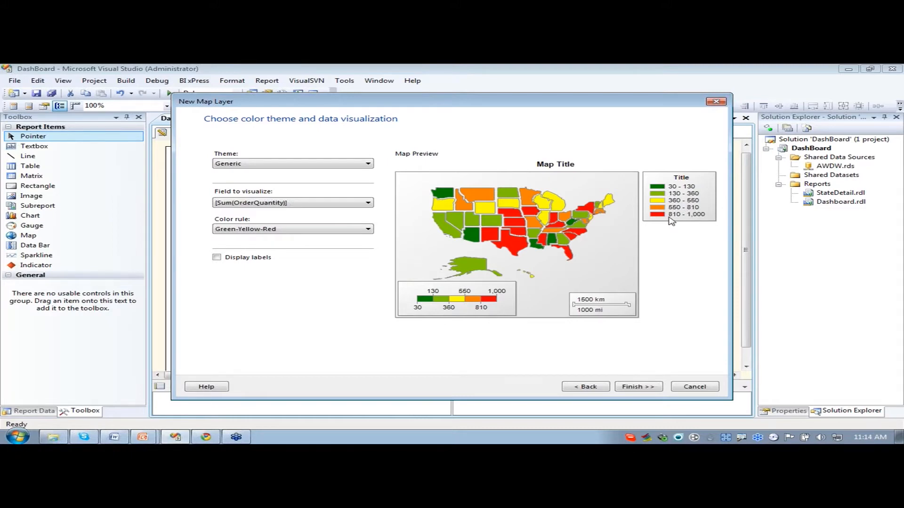
pyautogui.click(290, 231)
pyautogui.click(260, 239)
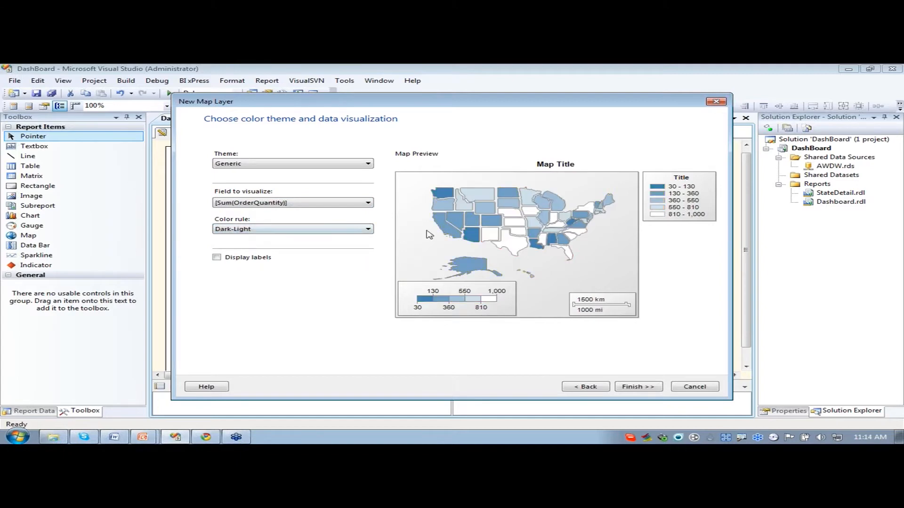
pyautogui.click(337, 231)
pyautogui.click(278, 252)
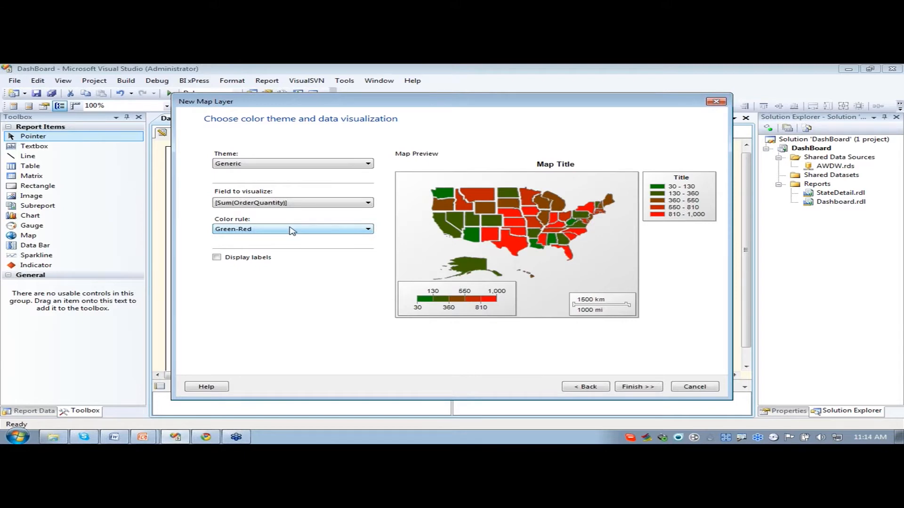
# - Try the Brown-Green and Green-White color rules on the map preview
pyautogui.click(290, 230)
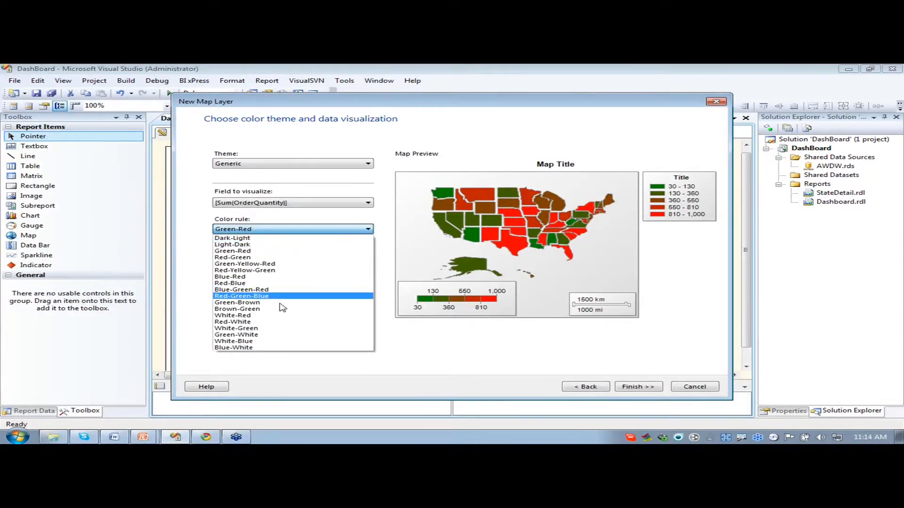
pyautogui.click(256, 309)
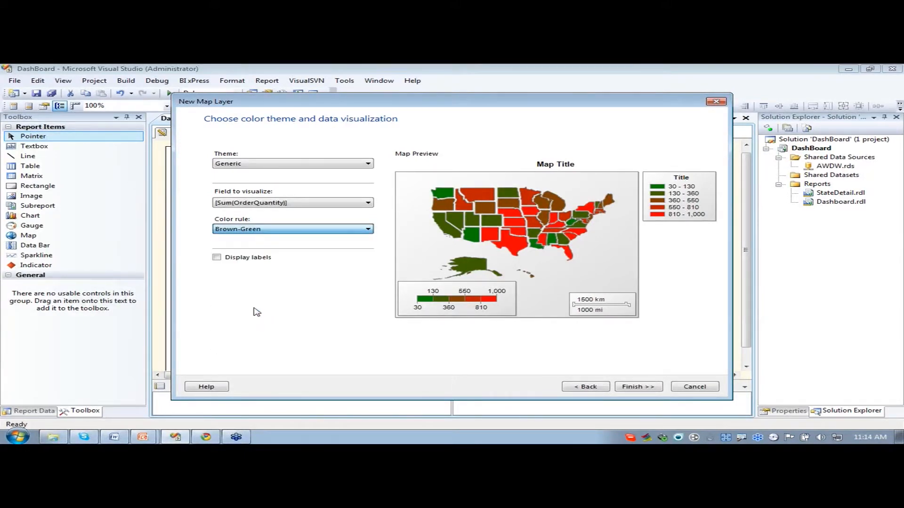
pyautogui.click(295, 229)
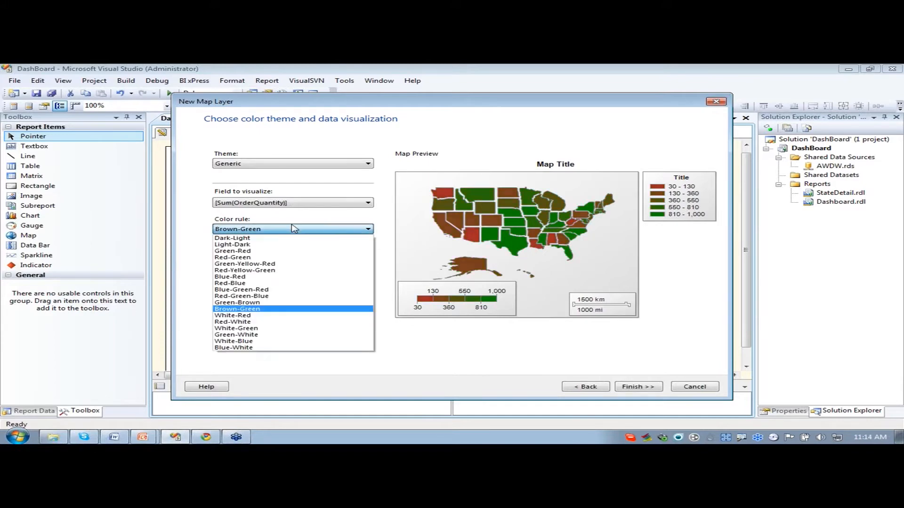
pyautogui.click(287, 335)
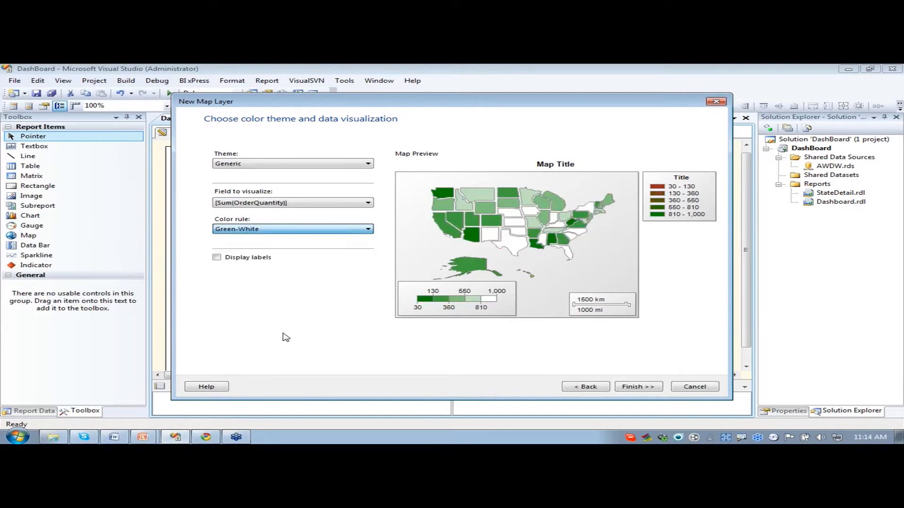
# - Set the map's color rule to Red-Yellow-Green and finish the map layer wizard
pyautogui.click(315, 232)
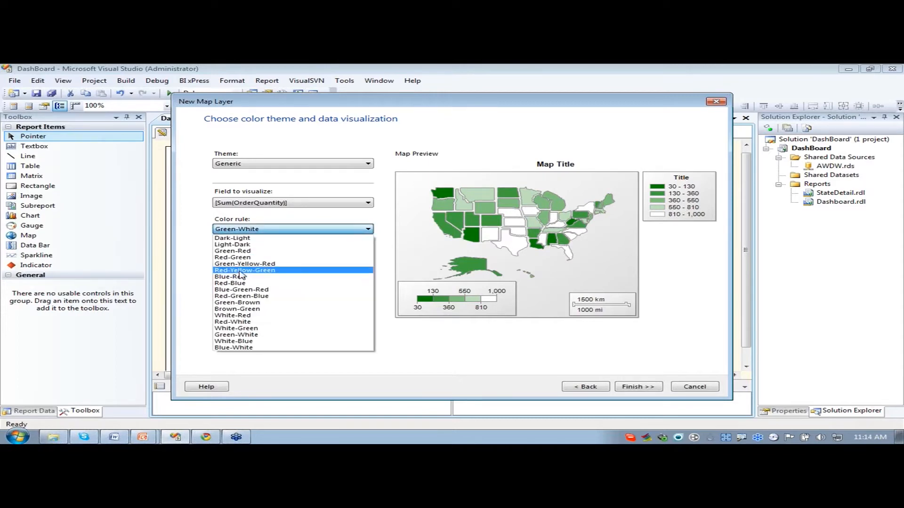
pyautogui.click(241, 271)
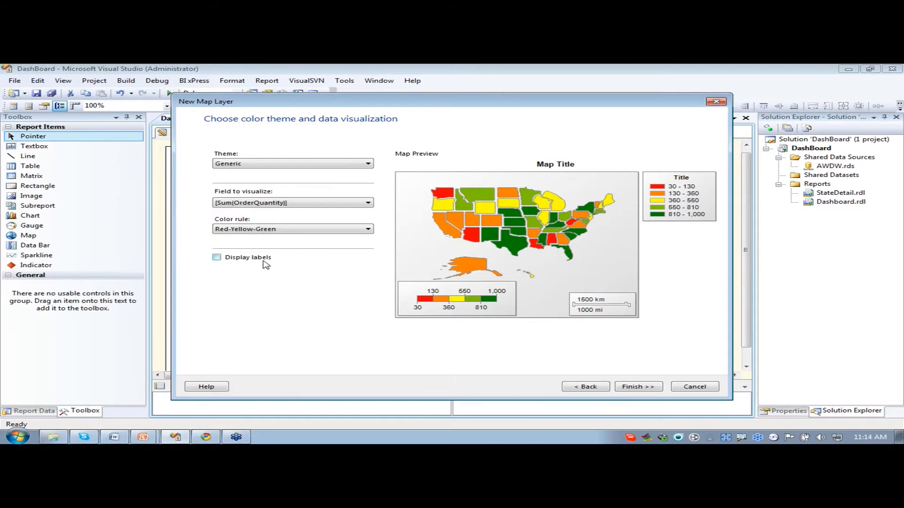
pyautogui.click(639, 388)
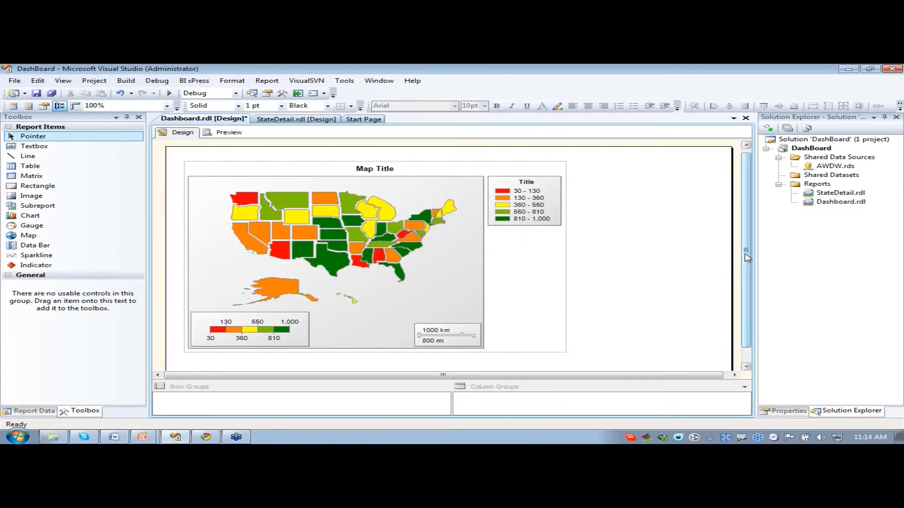
# - Preview the Dashboard report and check the parameters defined in the StateDetail report before returning to the Dashboard design
pyautogui.click(229, 134)
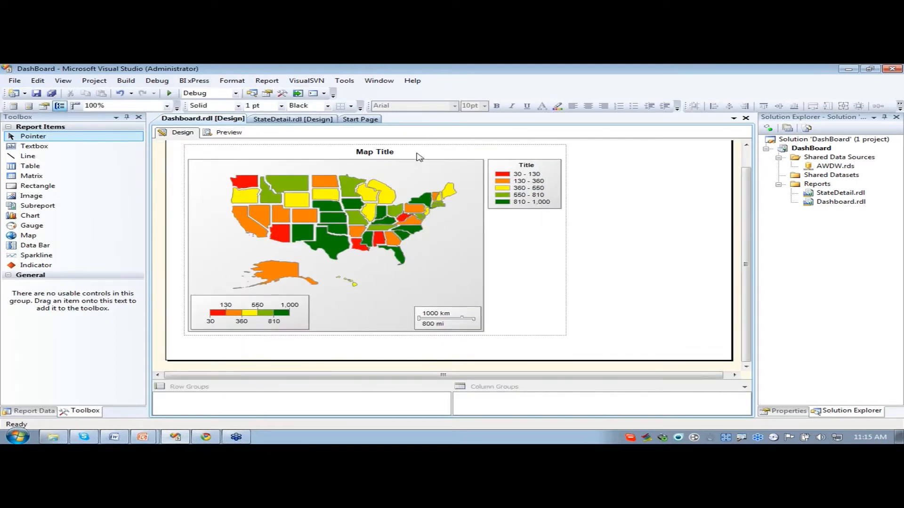
pyautogui.click(295, 121)
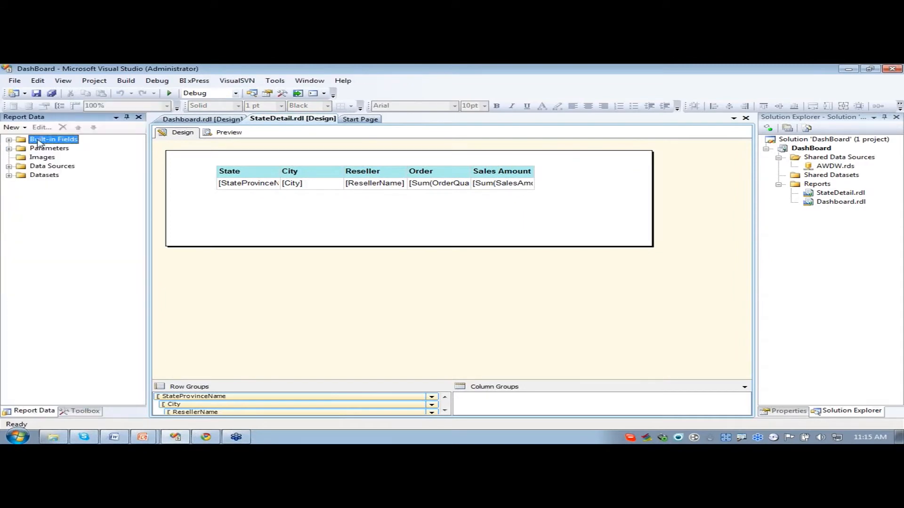
pyautogui.click(9, 149)
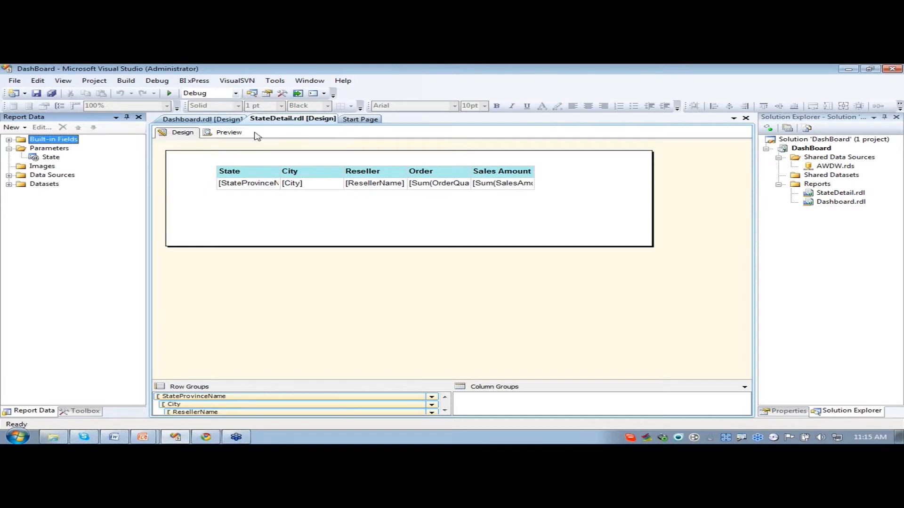
pyautogui.click(205, 121)
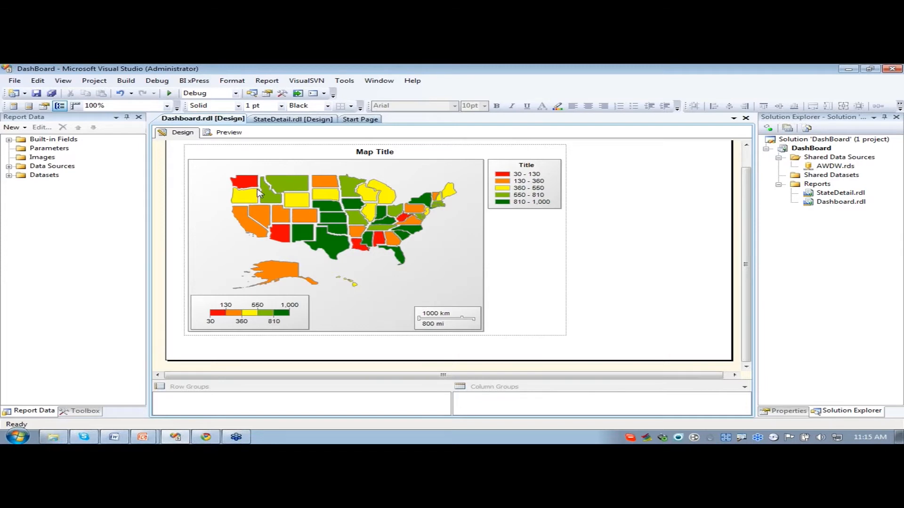
# - Select the map in the Dashboard report and open the polygon properties of its polygon layer
pyautogui.click(507, 249)
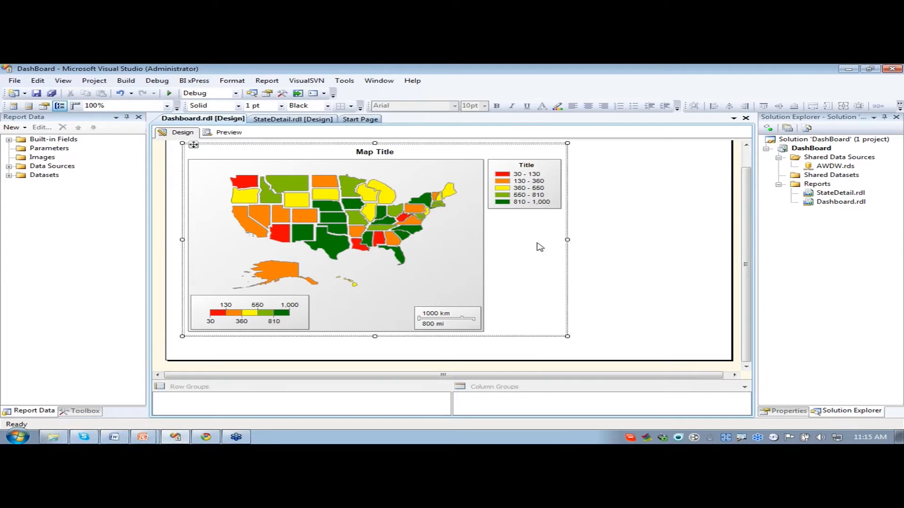
pyautogui.click(456, 228)
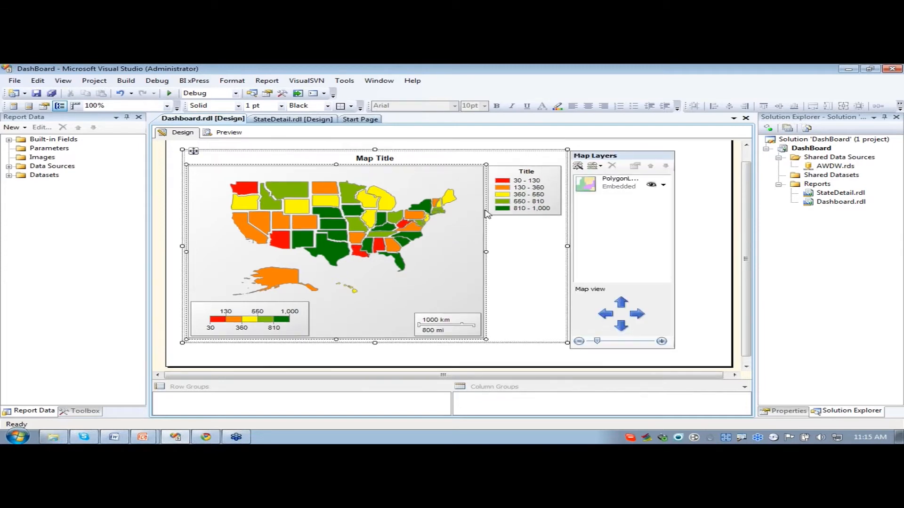
pyautogui.rightClick(619, 182)
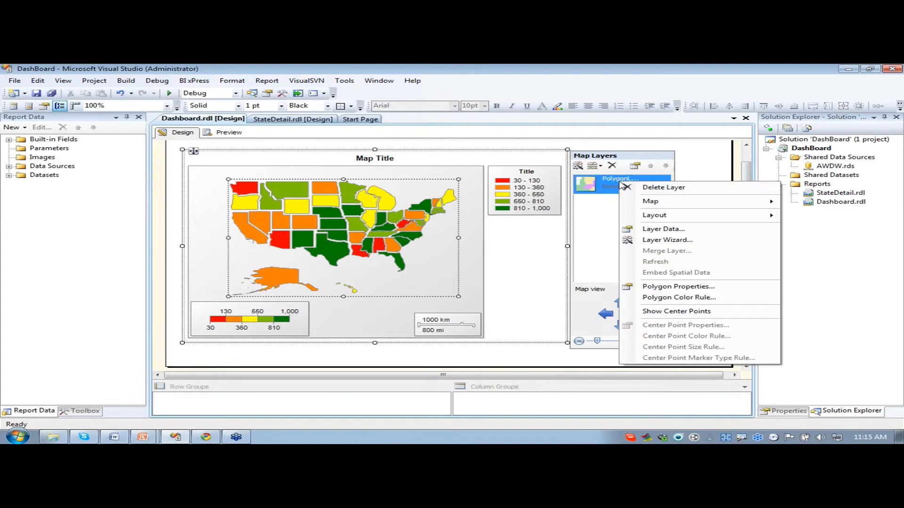
pyautogui.click(666, 289)
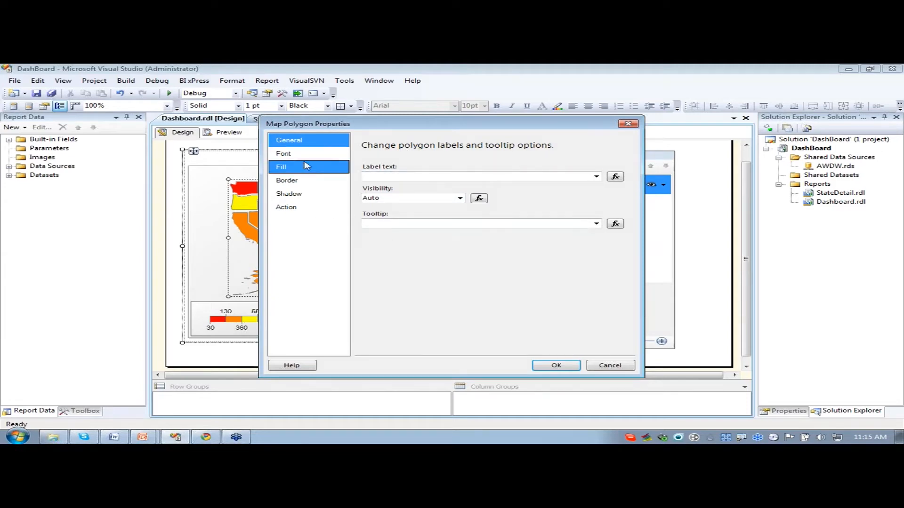
# - Review the font, fill, border and shadow options of the map polygons
pyautogui.click(287, 156)
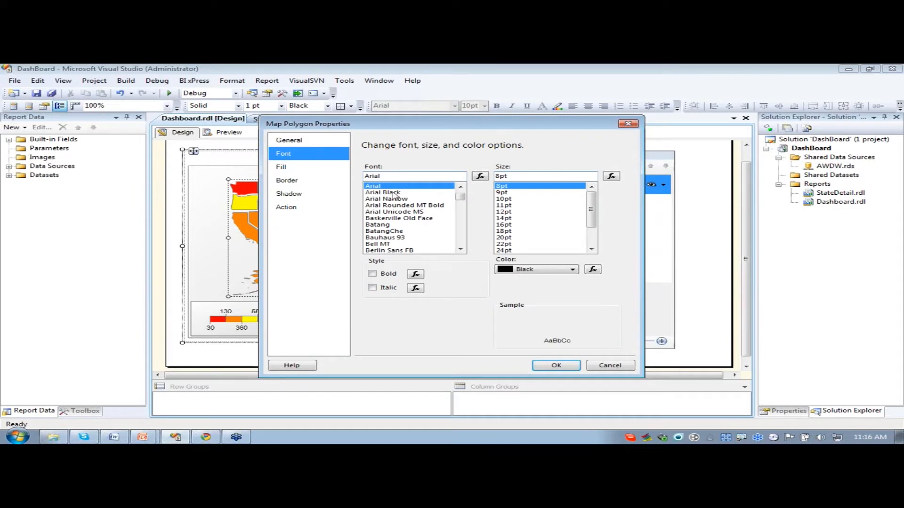
pyautogui.click(310, 168)
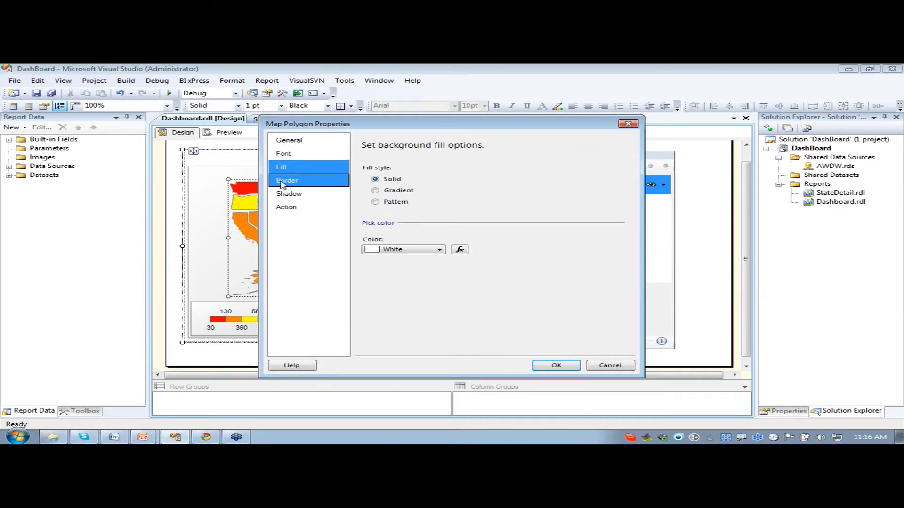
pyautogui.click(301, 181)
pyautogui.click(296, 194)
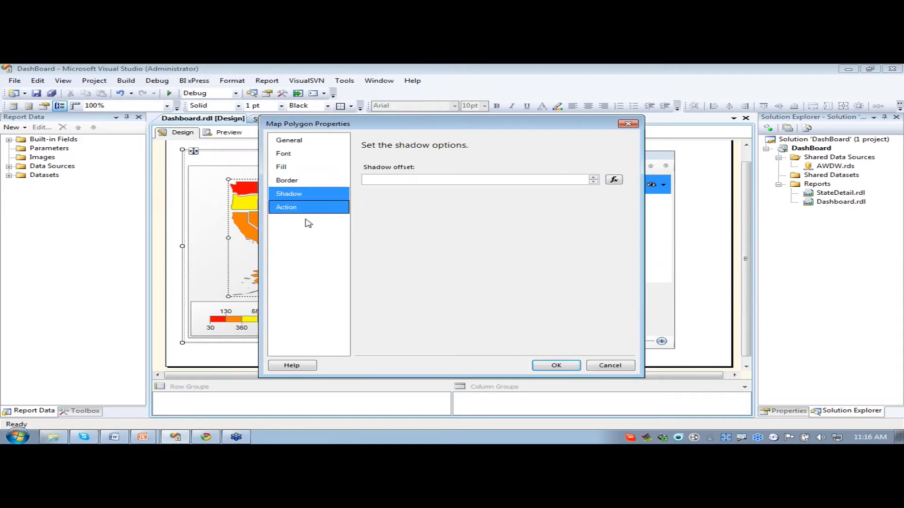
pyautogui.click(288, 212)
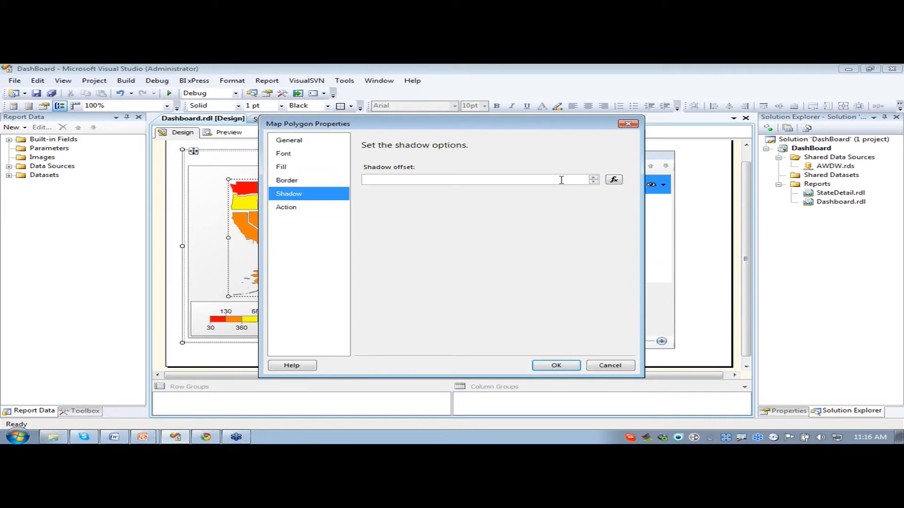
# - Set the map polygons' action to Go to report with StateDetail as the target report
pyautogui.click(278, 208)
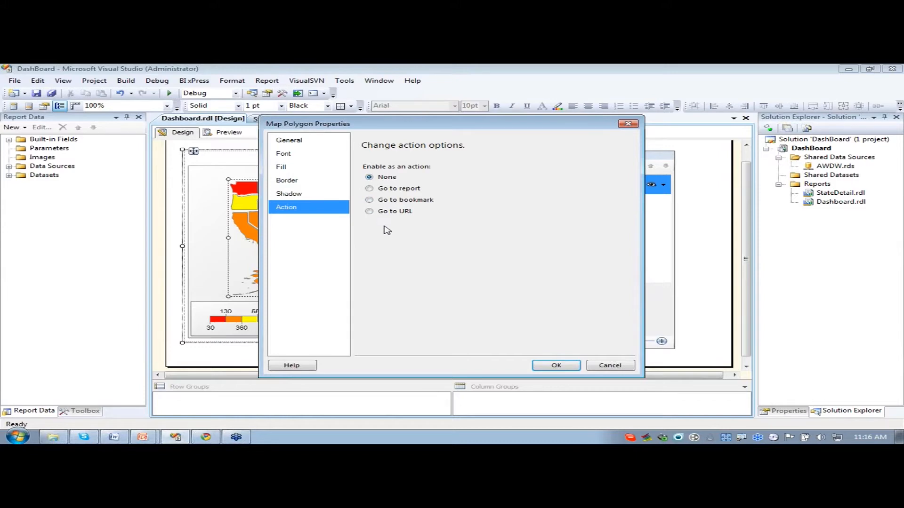
pyautogui.click(370, 189)
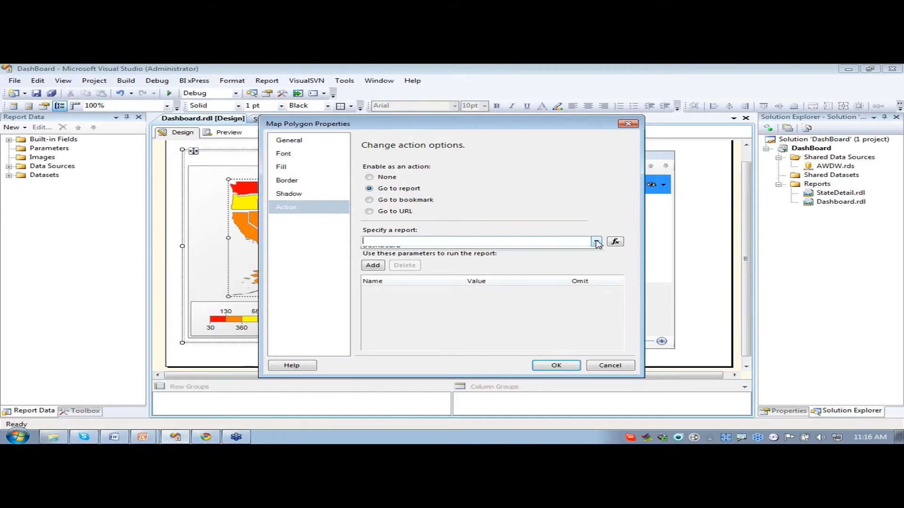
pyautogui.click(596, 242)
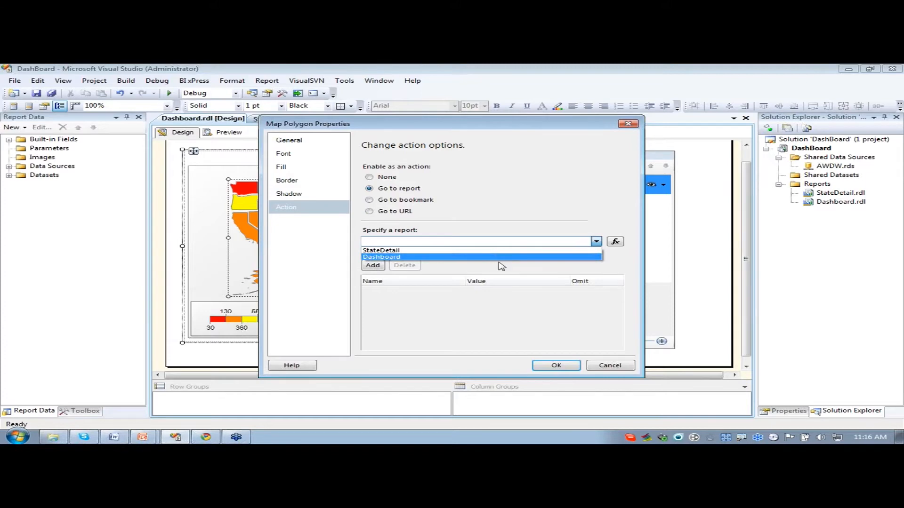
pyautogui.click(379, 251)
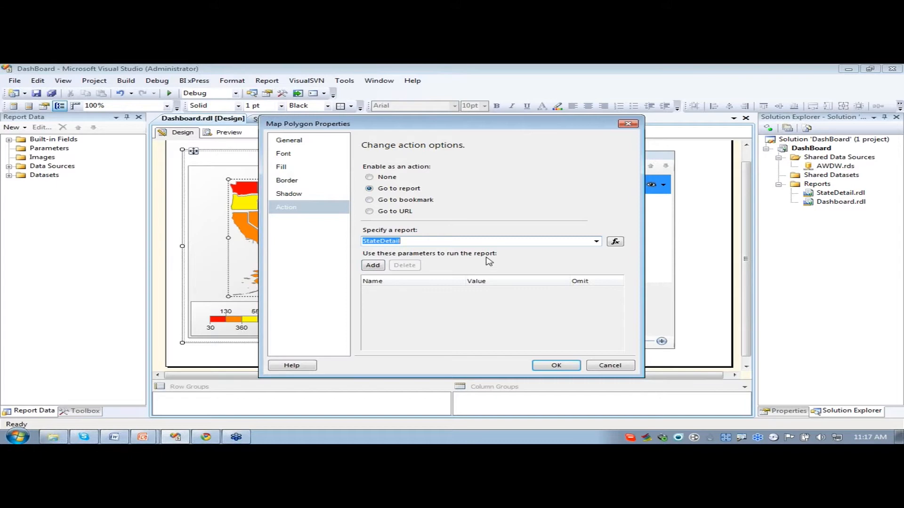
# - Add the State parameter with the value [StateProvinceName] to the drill-through action and apply the polygon properties
pyautogui.click(373, 266)
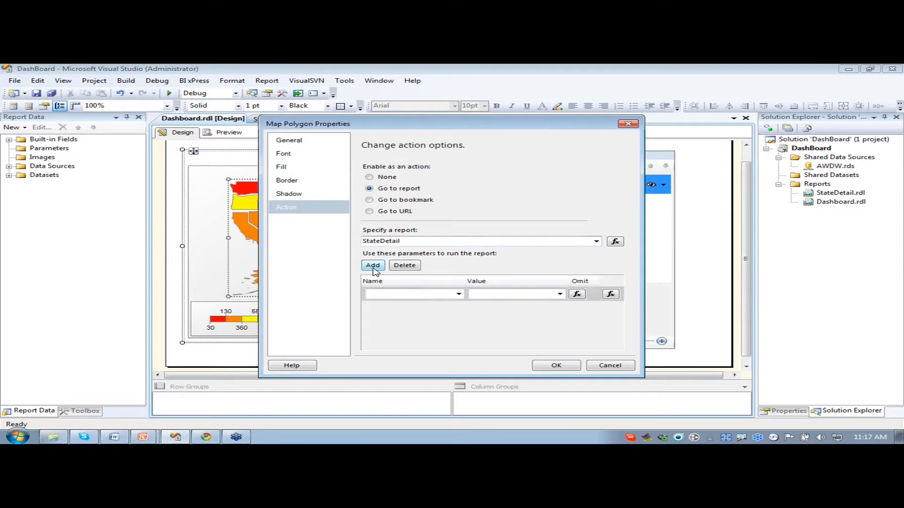
pyautogui.click(458, 295)
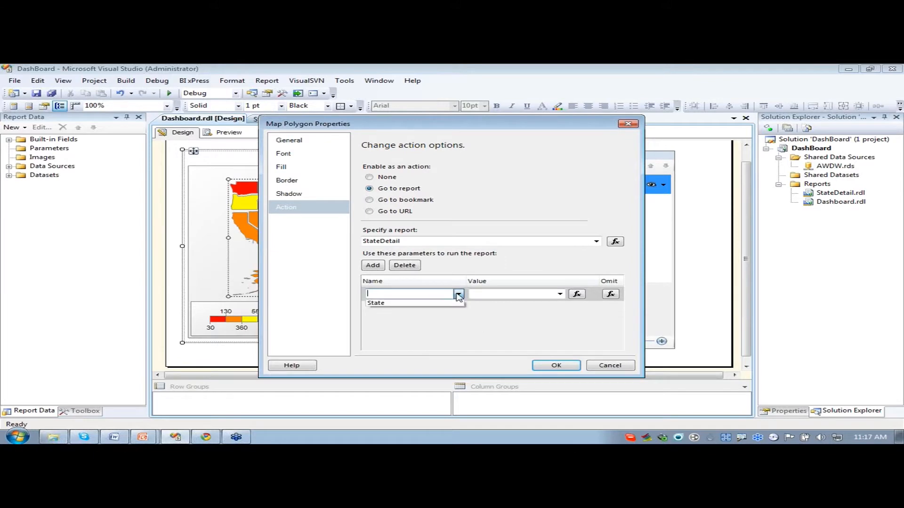
pyautogui.click(389, 303)
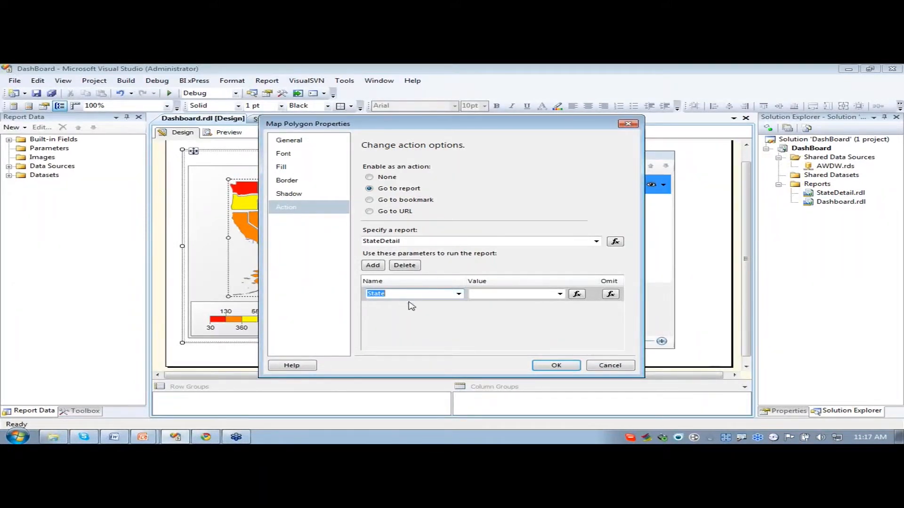
pyautogui.click(558, 295)
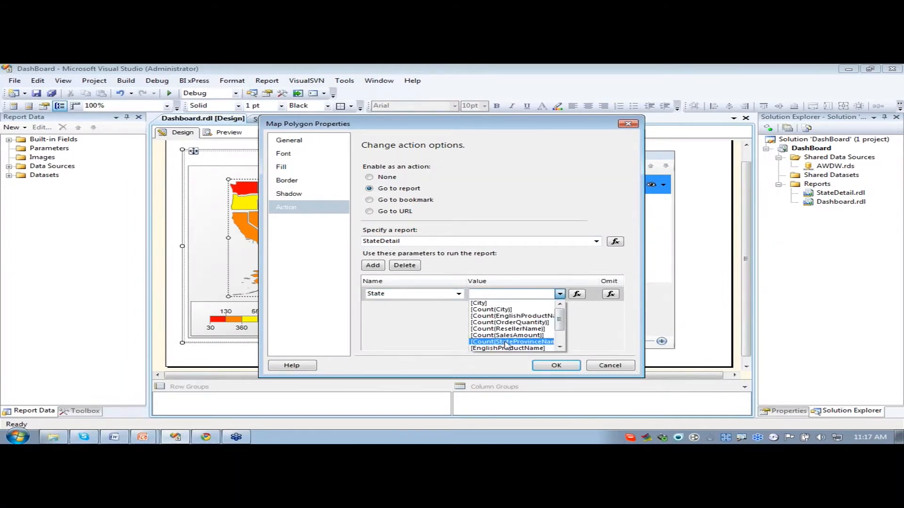
pyautogui.moveTo(560, 324); pyautogui.dragTo(562, 340)
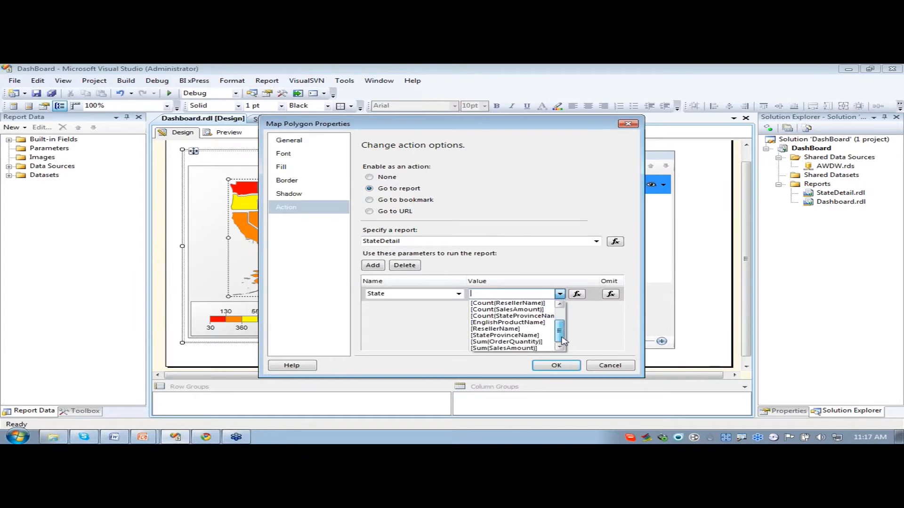
pyautogui.click(492, 335)
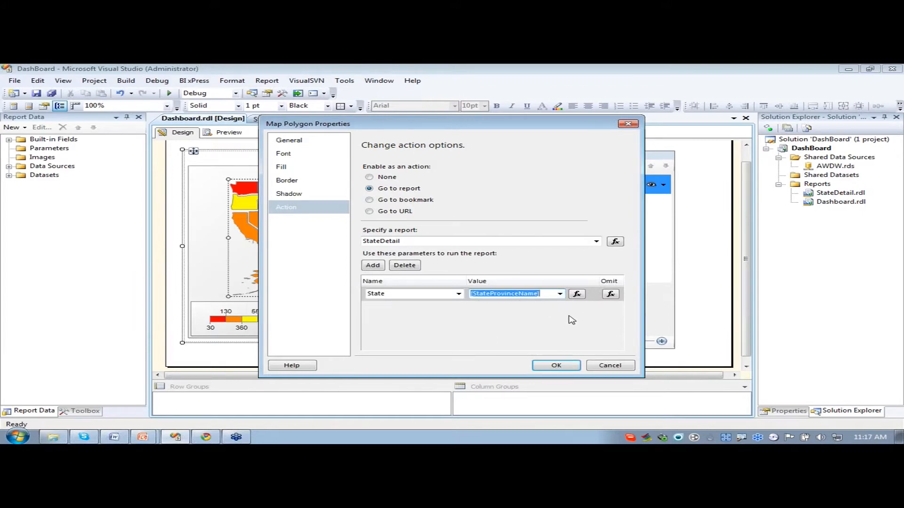
pyautogui.click(555, 367)
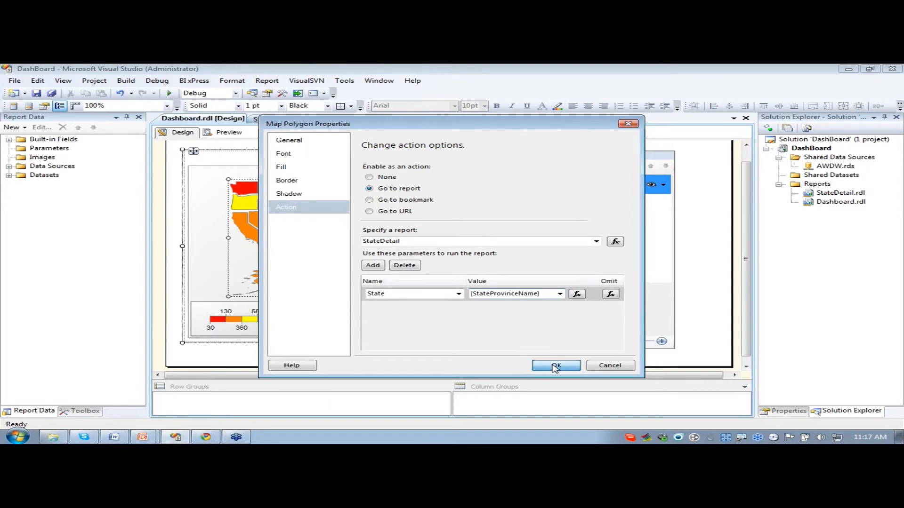
pyautogui.click(698, 287)
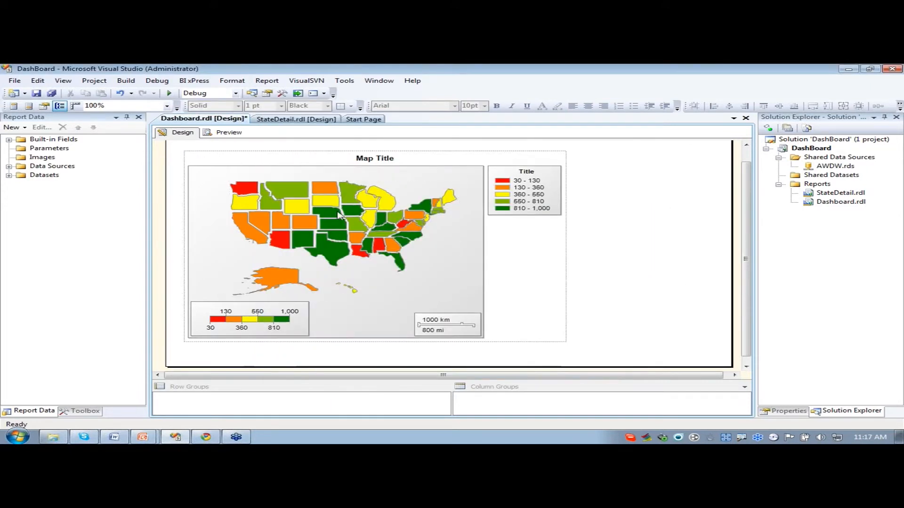
# - Preview the Dashboard report, drill through from Washington on the map and look over its reseller sales details
pyautogui.click(224, 133)
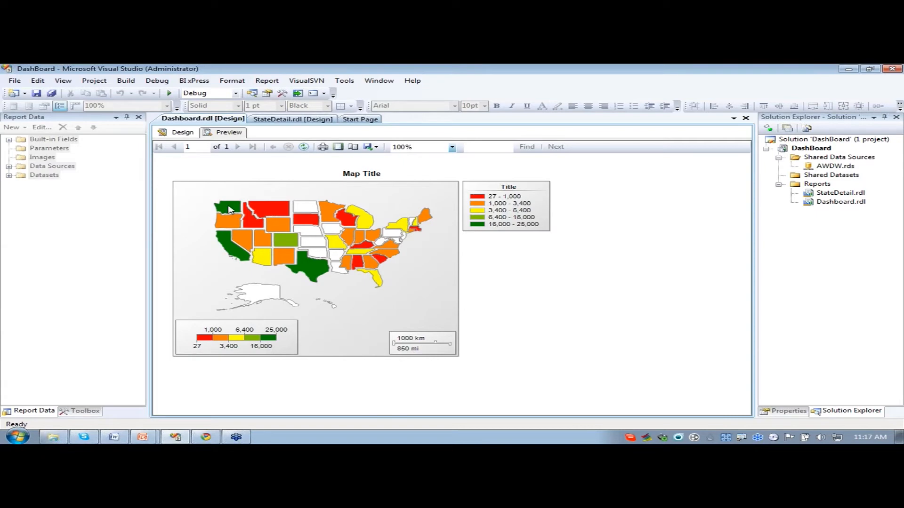
pyautogui.click(229, 209)
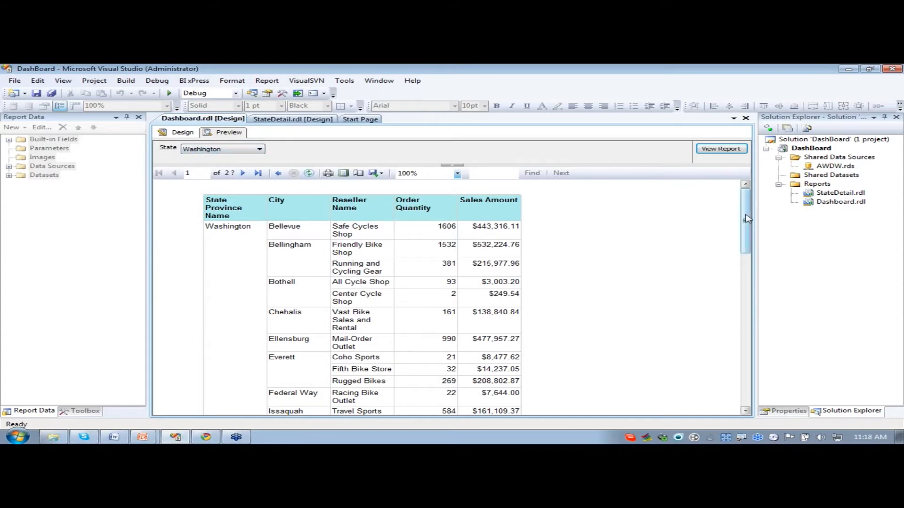
pyautogui.moveTo(746, 215); pyautogui.dragTo(743, 236)
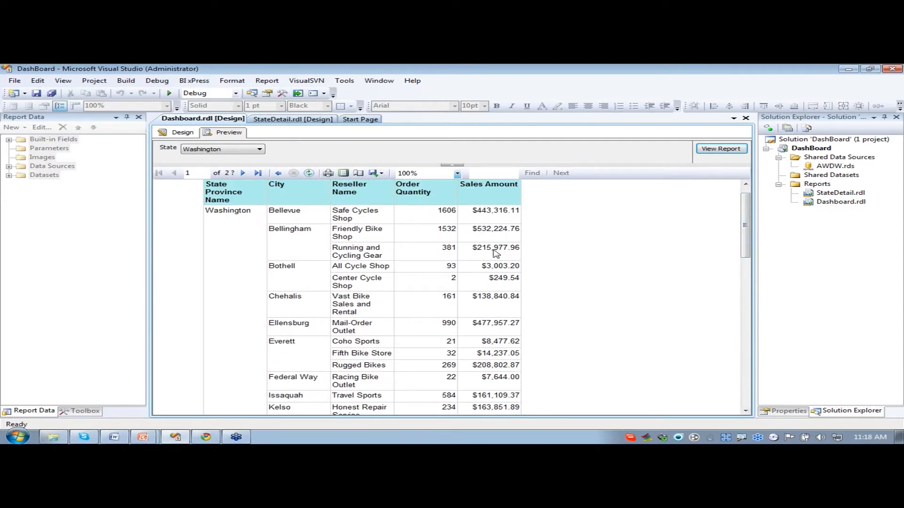
pyautogui.moveTo(741, 236); pyautogui.dragTo(686, 210)
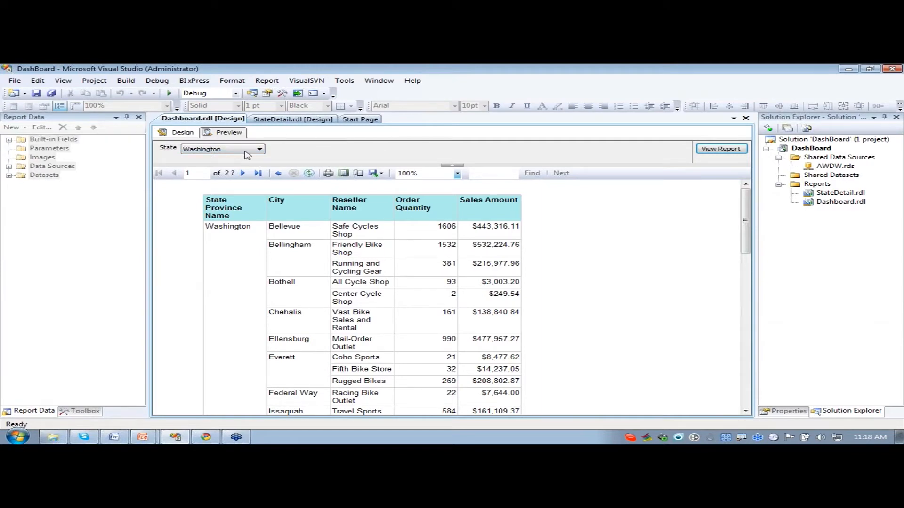
# - Preview the Dashboard report again, drill through from South Dakota on the map and return to the report design
pyautogui.click(183, 134)
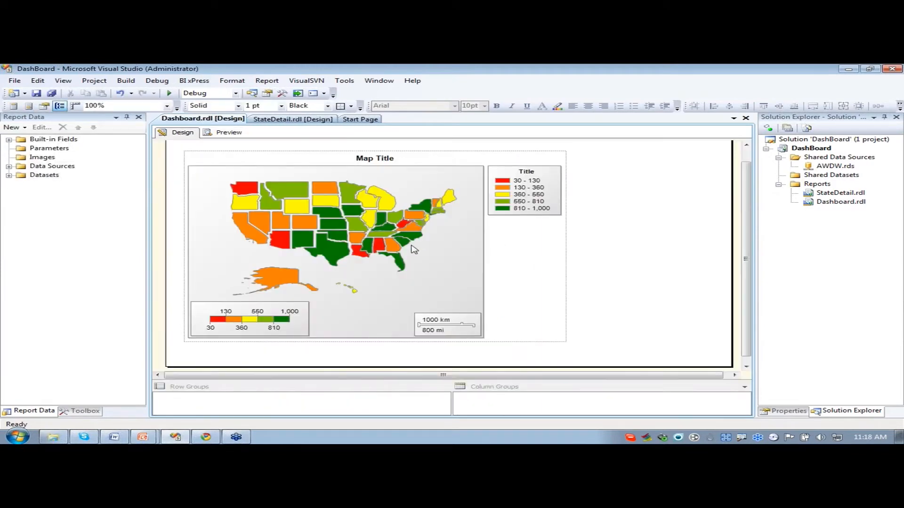
pyautogui.click(224, 133)
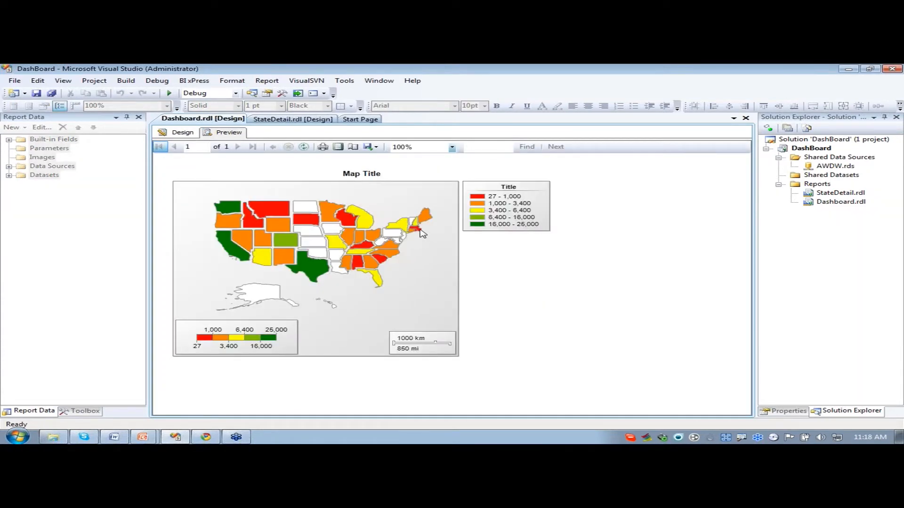
pyautogui.click(307, 224)
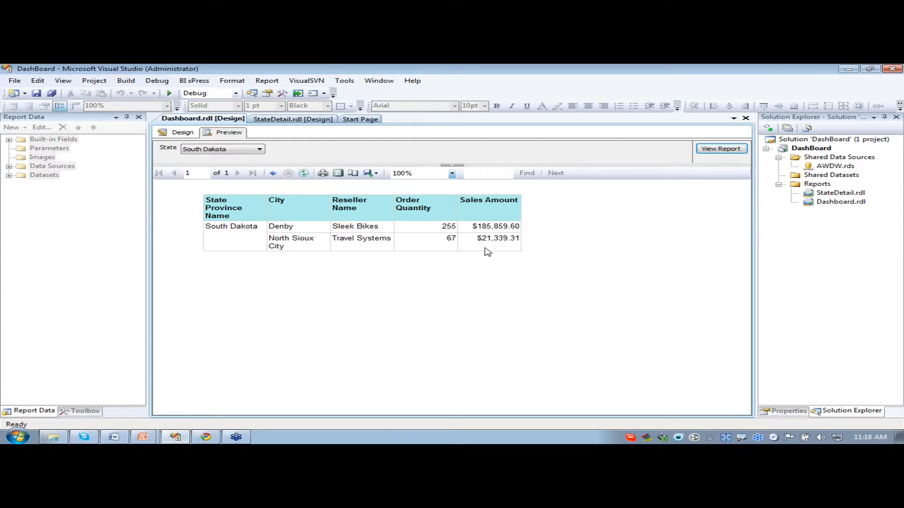
pyautogui.click(177, 135)
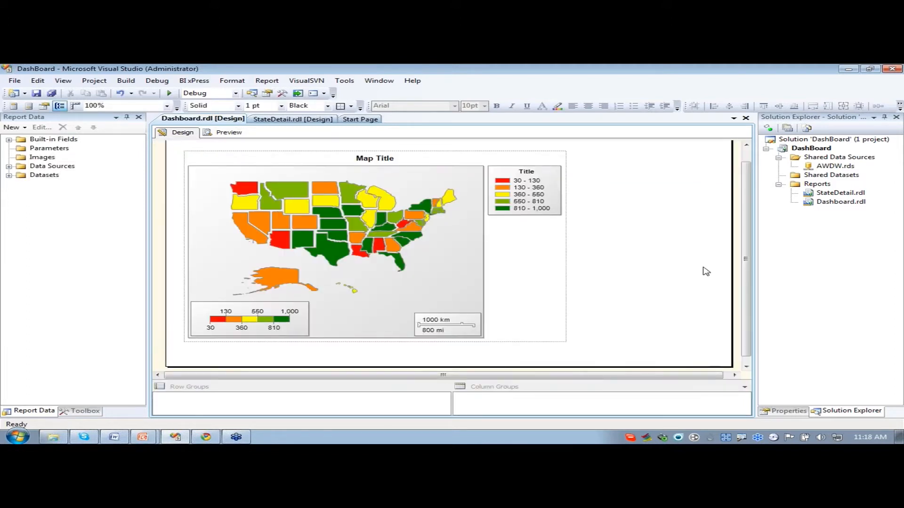
# - Change the map's title to Sales by State
pyautogui.click(406, 163)
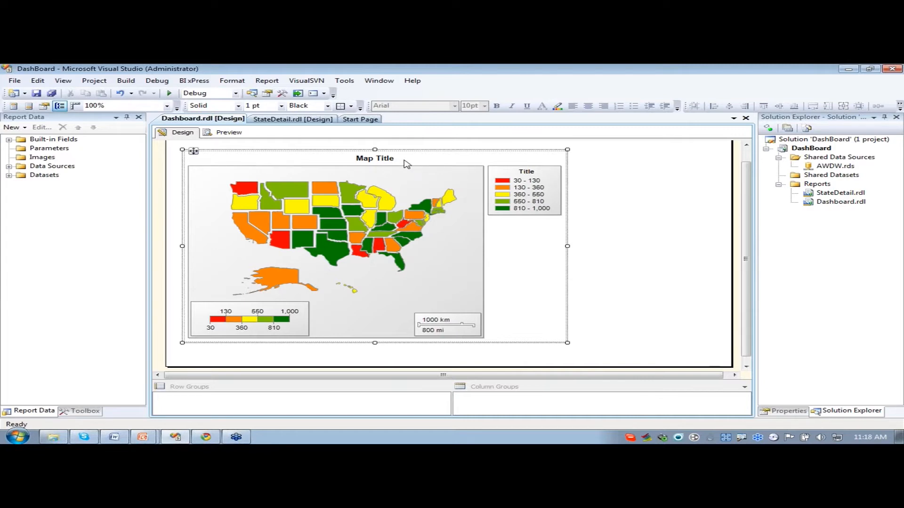
pyautogui.click(406, 163)
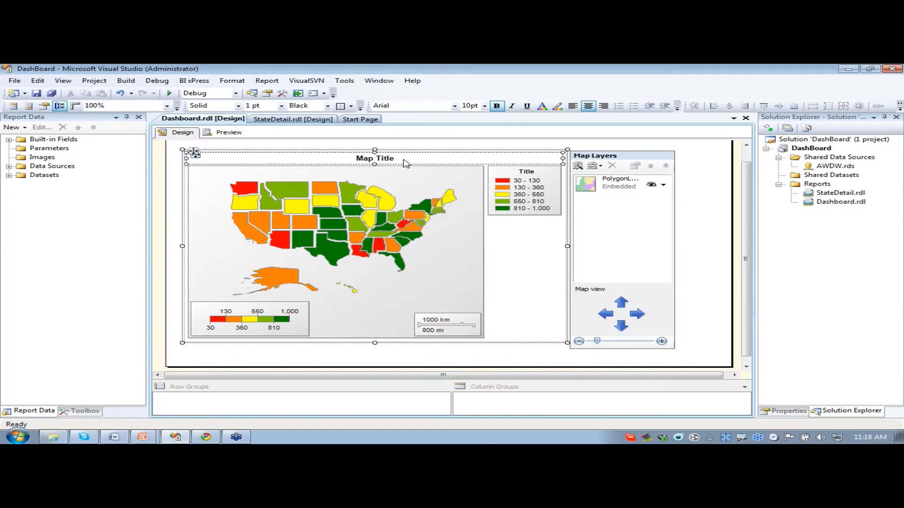
pyautogui.click(405, 163)
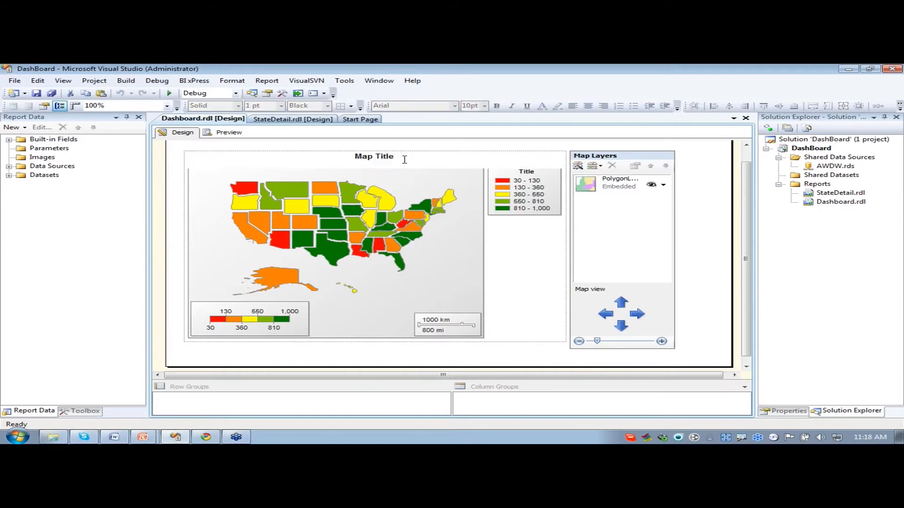
pyautogui.moveTo(404, 158); pyautogui.dragTo(353, 158)
pyautogui.write('Sales ly State')
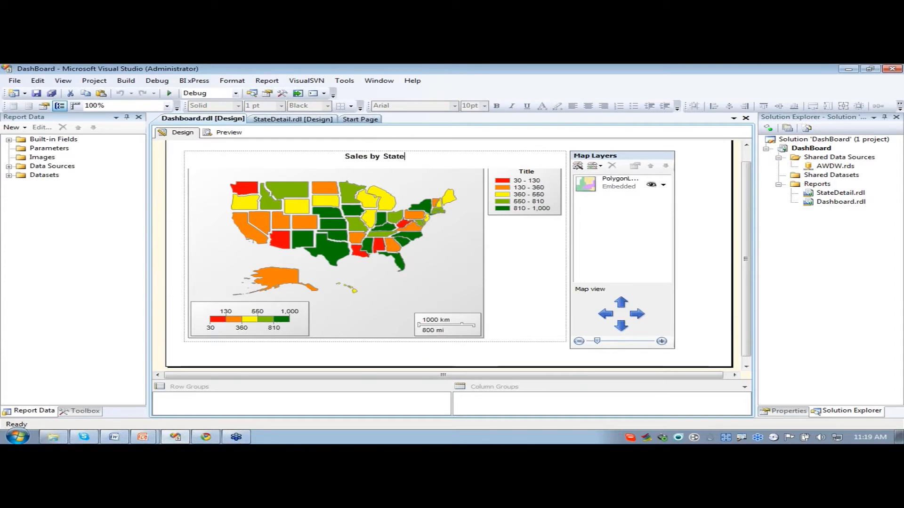
pyautogui.click(709, 281)
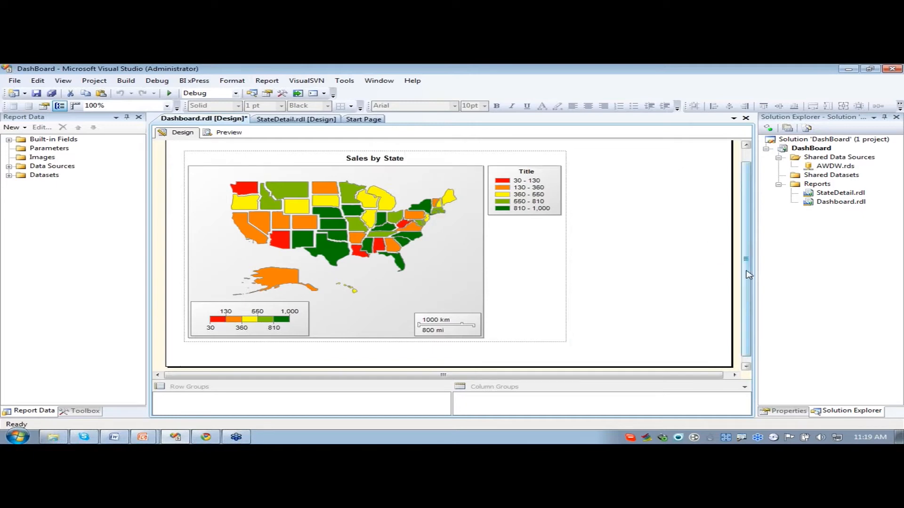
# - Enlarge the map to fill most of the report's width and check its new size in the preview
pyautogui.click(525, 264)
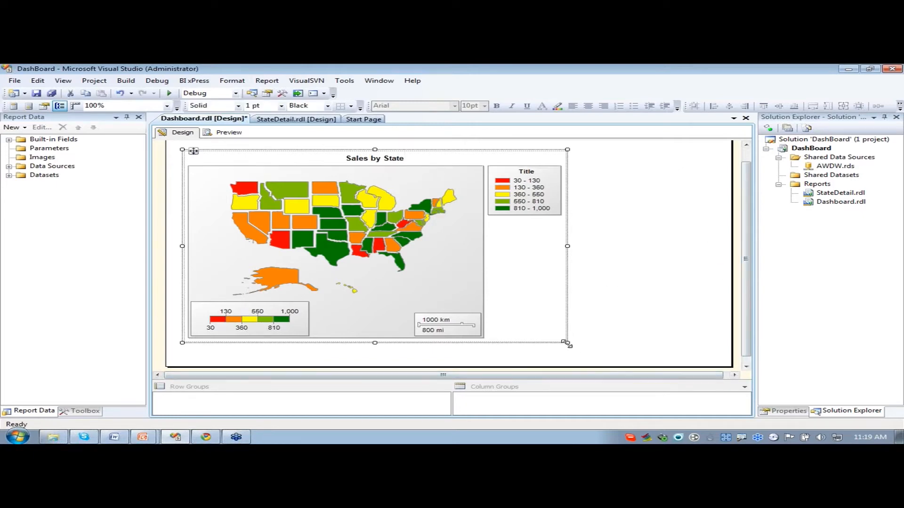
pyautogui.moveTo(567, 343); pyautogui.dragTo(671, 358)
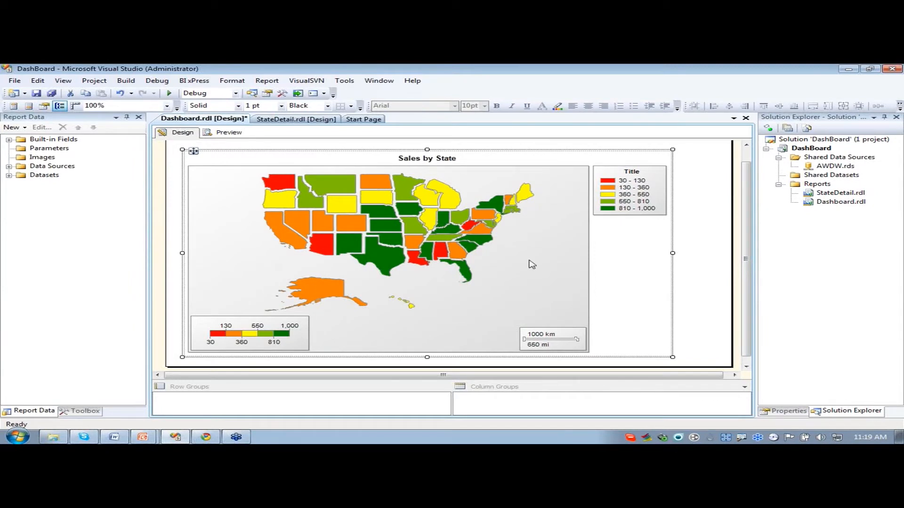
pyautogui.click(237, 132)
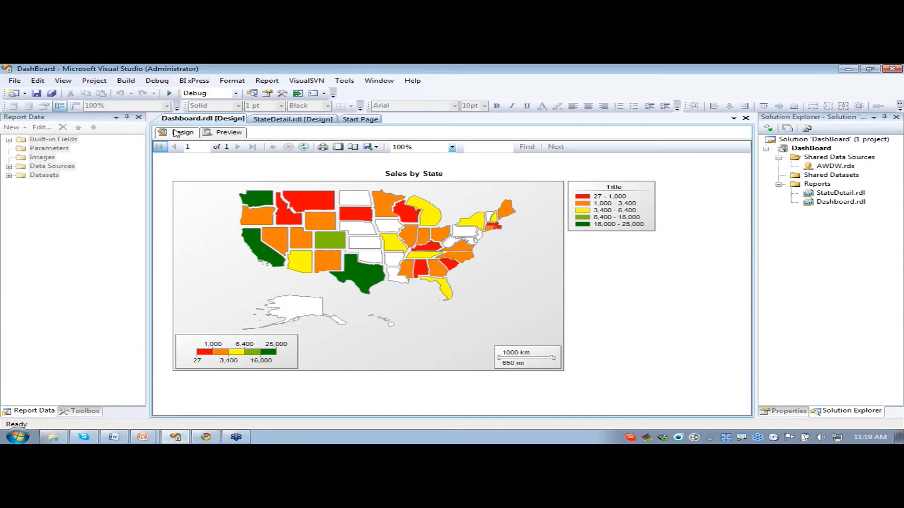
pyautogui.click(176, 133)
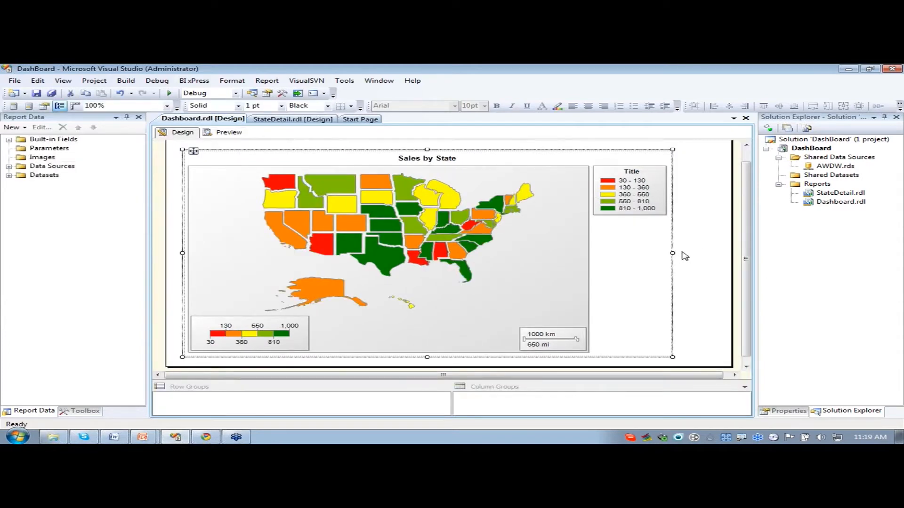
# - Enlarge the report body to about 9.02 in by 6.78 in, leaving blank space below the map
pyautogui.click(685, 256)
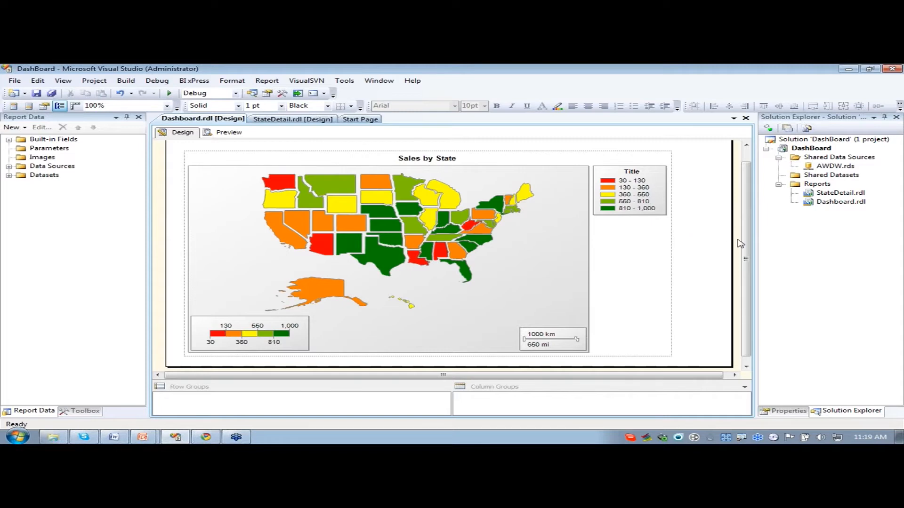
pyautogui.moveTo(749, 239)
pyautogui.mouseDown()
pyautogui.moveTo(740, 226)
pyautogui.moveTo(747, 250)
pyautogui.mouseUp()
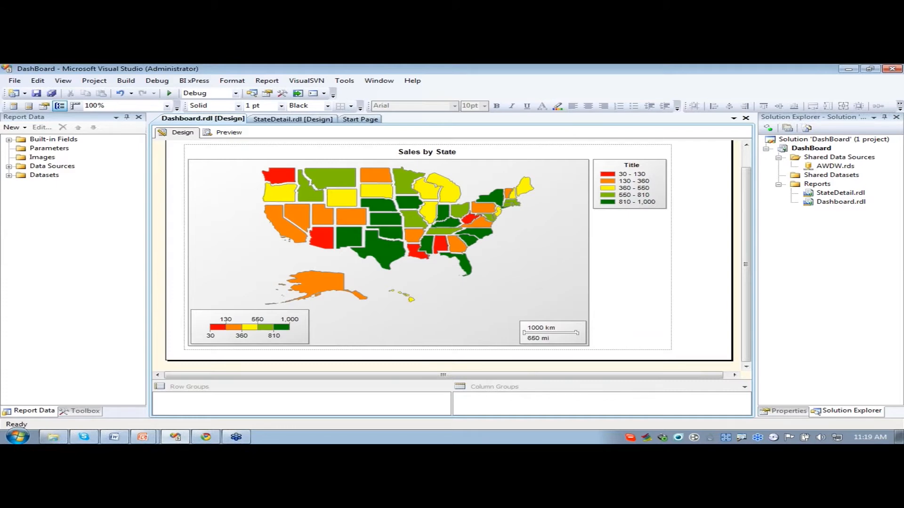
pyautogui.hotkey('alt', 'Tab')
pyautogui.moveTo(728, 359); pyautogui.dragTo(736, 370)
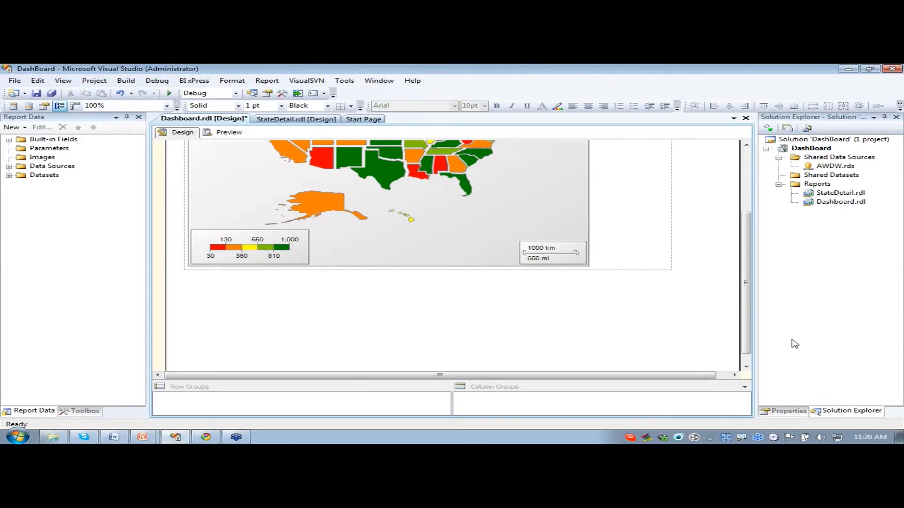
# - Start a new dataset named InternetTop10, embedded in the report and using the AWDW data source
pyautogui.click(9, 176)
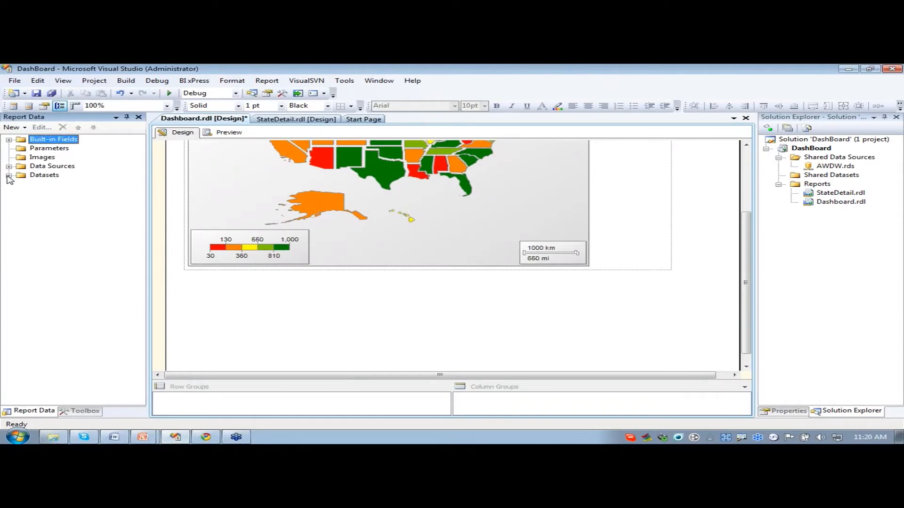
pyautogui.rightClick(38, 177)
pyautogui.click(66, 183)
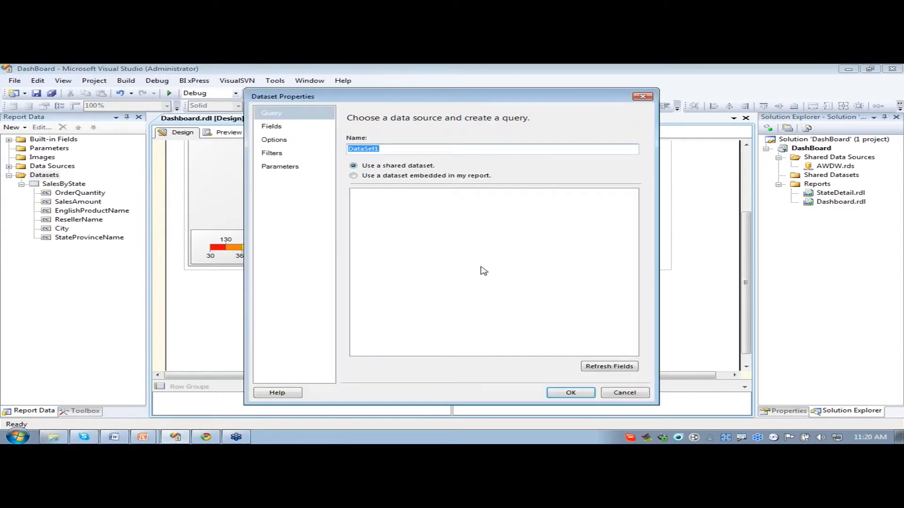
pyautogui.write('InternetTop10')
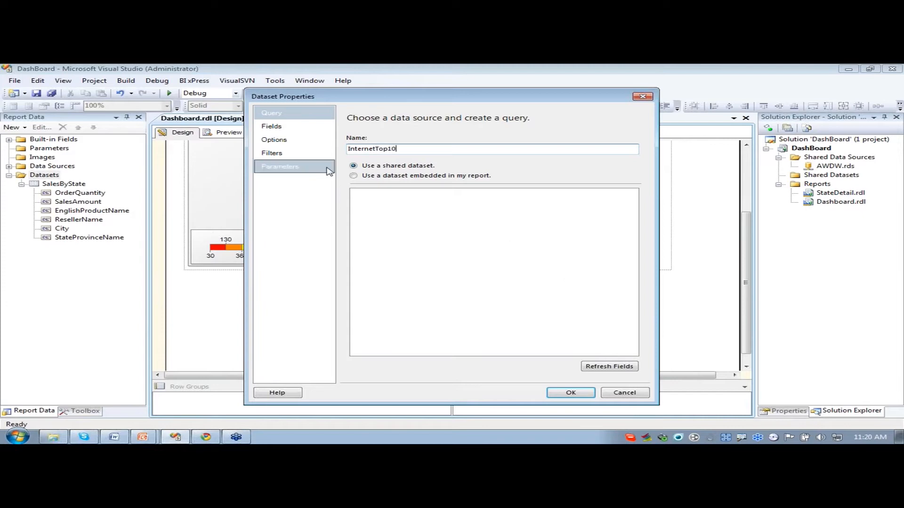
pyautogui.click(354, 177)
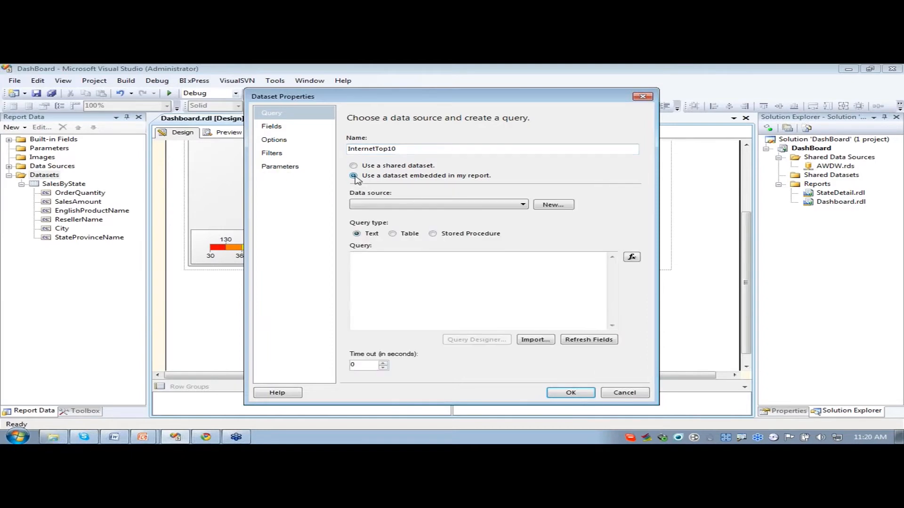
pyautogui.click(431, 207)
pyautogui.click(431, 212)
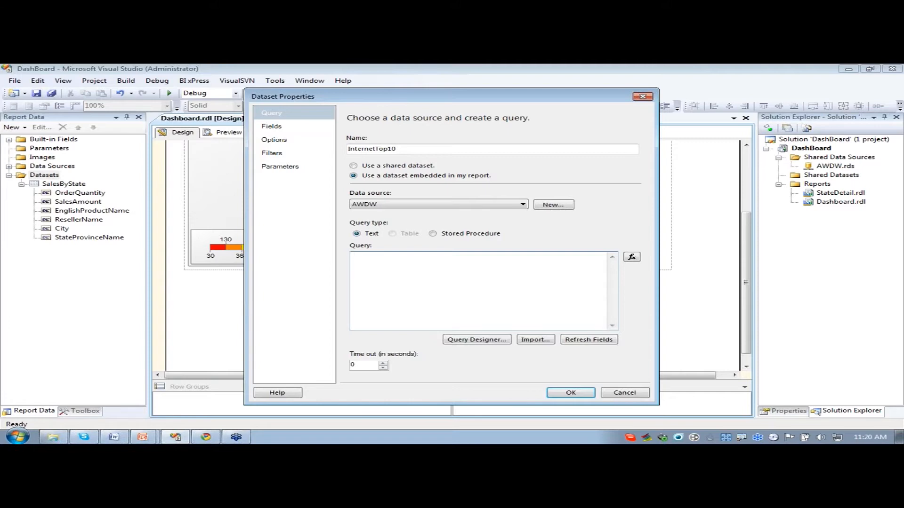
# - Paste the FactInternetSales query ordered by SalesAmount descending, remove its leading space and create the InternetTop10 dataset
pyautogui.hotkey('alt', 'Tab')
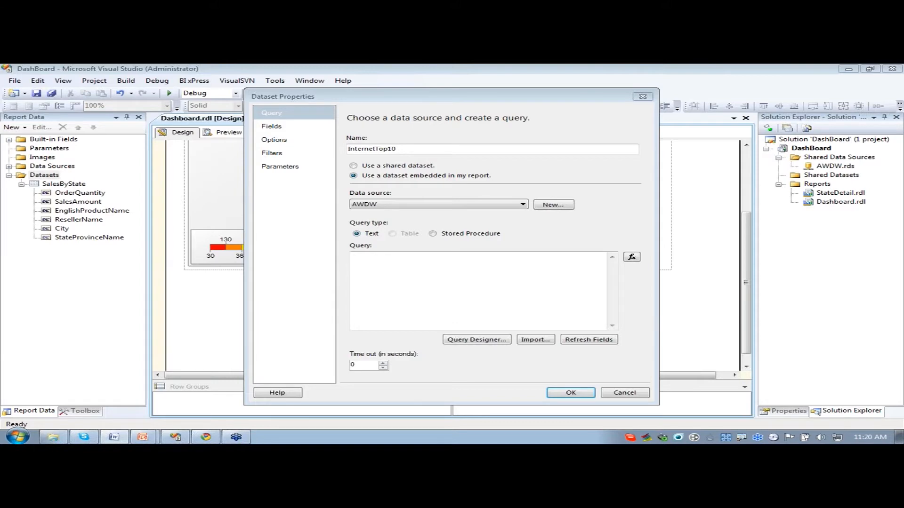
pyautogui.click(384, 310)
pyautogui.click(383, 310)
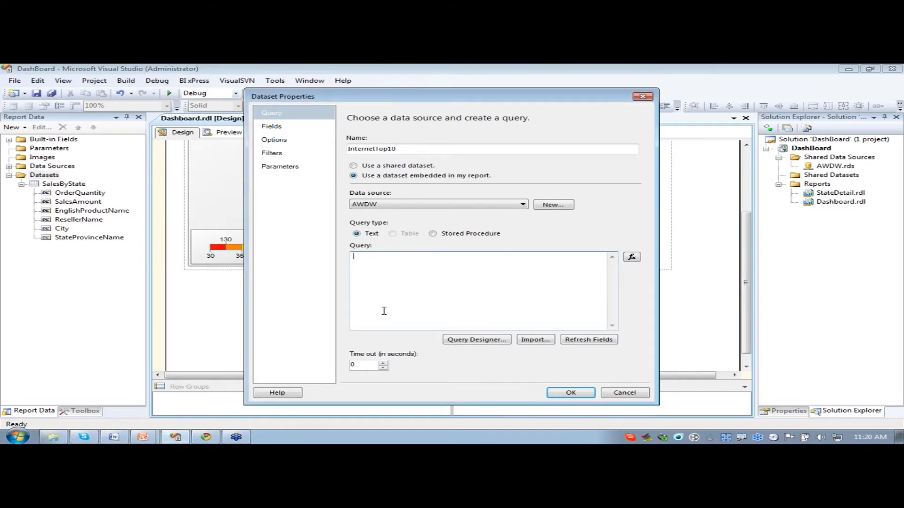
pyautogui.write('SELECT FactInternetSales.OrderQuantity, FactInternetSales.SalesAmount, DimProduct.EnglishProductName, DimDate.FullDateAlternateKey FROM FactInternetSales INNER JOIN DimProduct ON FactInternetSales.ProductKey = DimProduct.ProductKey INNER JOIN DimDate ON FactInternetSales.OrderDateKey = DimDate.DateKey ORDER BY FactInternetSales.SalesAmount DESC')
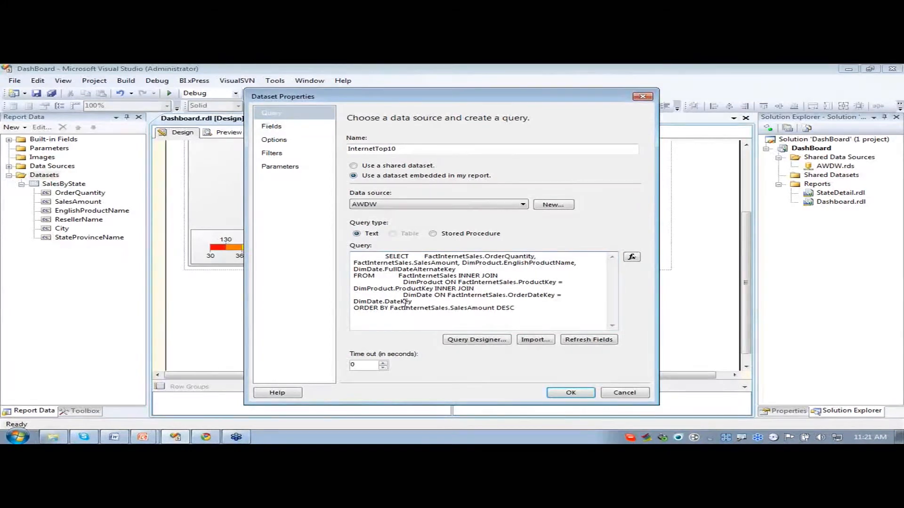
pyautogui.press('BackSpace')
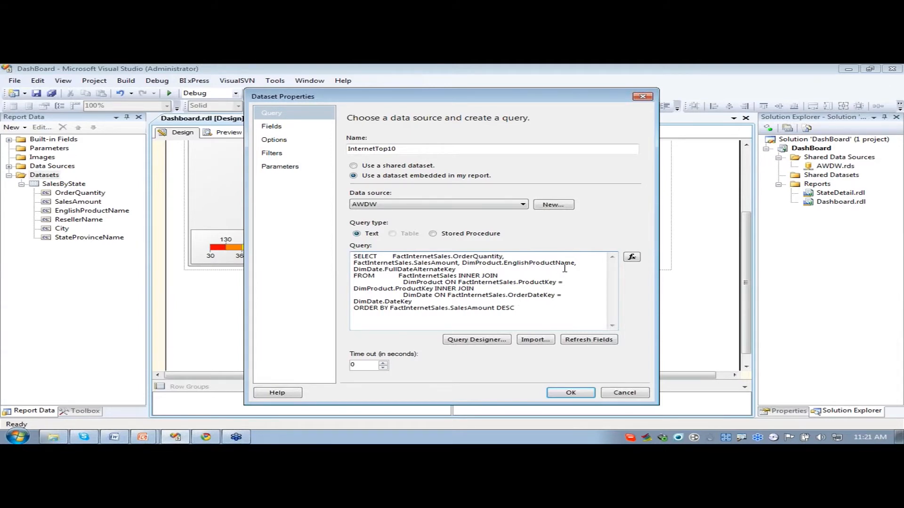
pyautogui.click(571, 394)
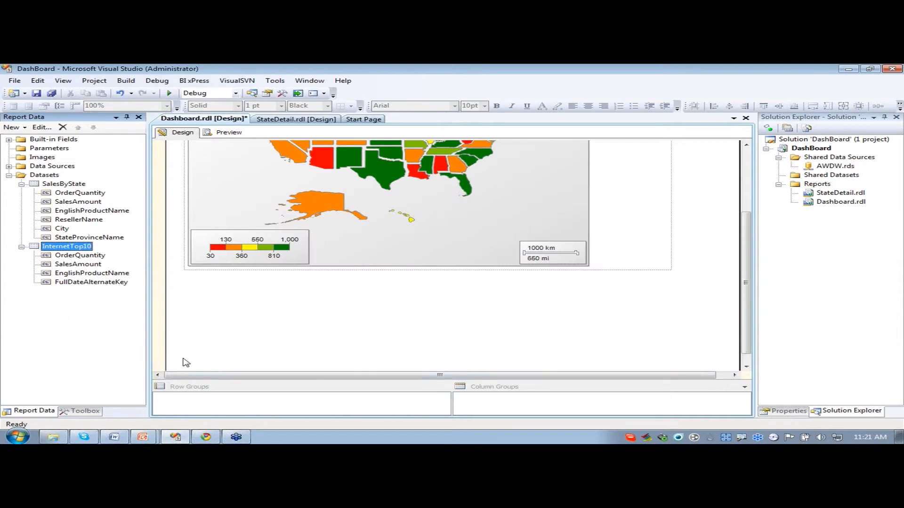
# - Place a table in the blank area below the map, near the report body's left edge
pyautogui.click(96, 412)
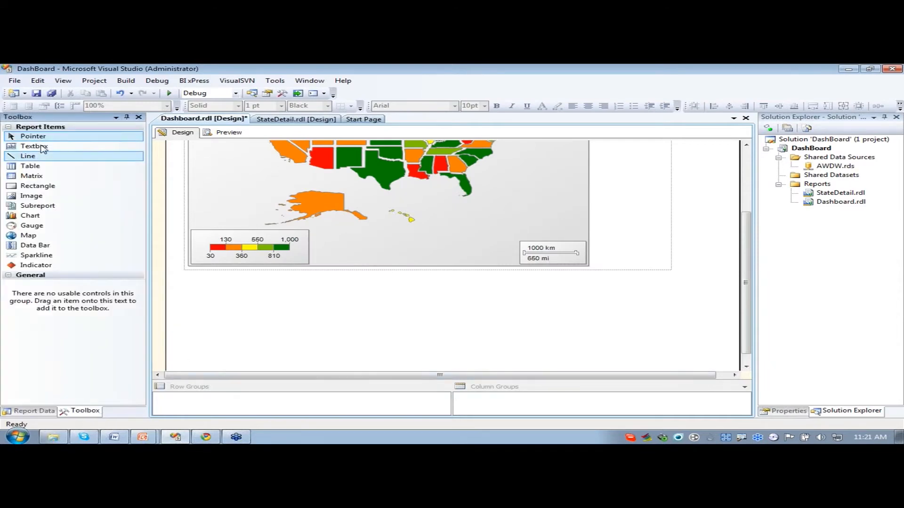
pyautogui.moveTo(30, 166); pyautogui.dragTo(191, 311)
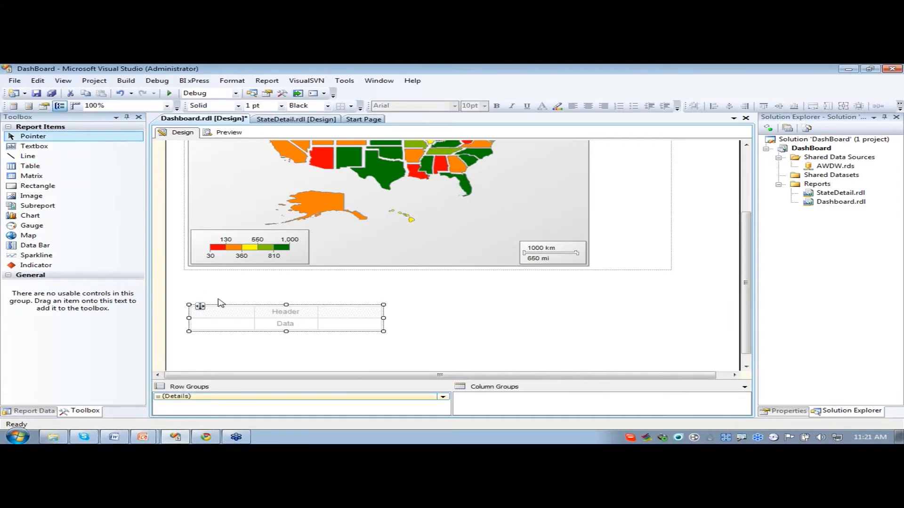
pyautogui.moveTo(200, 304)
pyautogui.mouseDown()
pyautogui.moveTo(211, 293)
pyautogui.moveTo(194, 295)
pyautogui.moveTo(195, 317)
pyautogui.moveTo(202, 303)
pyautogui.moveTo(515, 282)
pyautogui.moveTo(552, 291)
pyautogui.moveTo(528, 299)
pyautogui.moveTo(196, 306)
pyautogui.mouseUp()
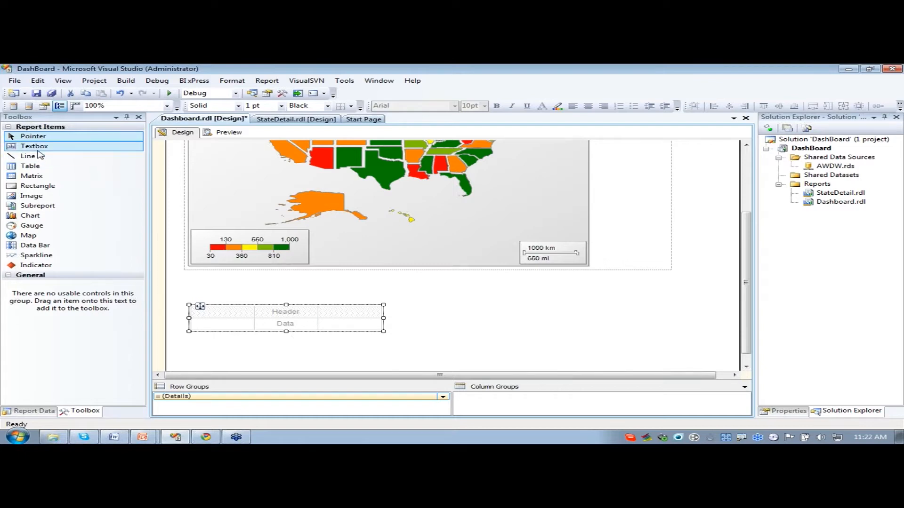
# - Add a text box directly above the table, widen it to the table's width and enter Top 10 Internet Sales
pyautogui.moveTo(37, 149); pyautogui.dragTo(189, 294)
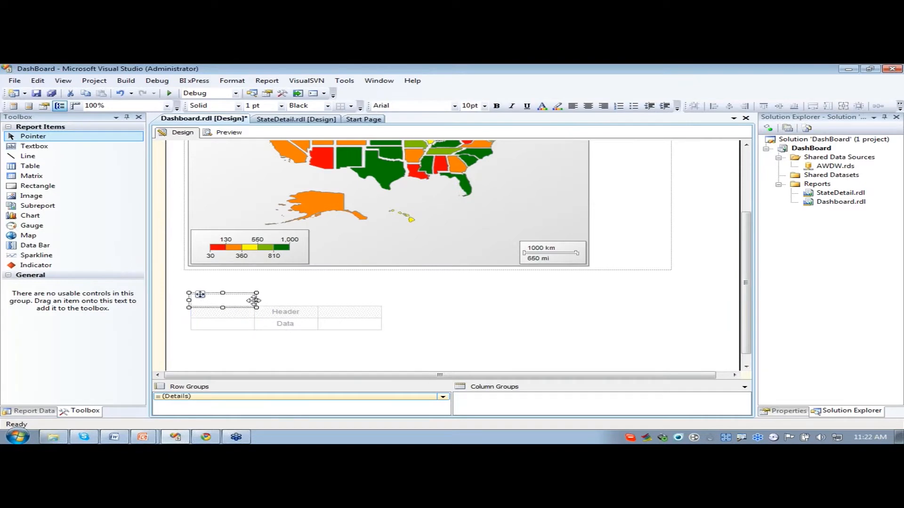
pyautogui.moveTo(257, 300); pyautogui.dragTo(383, 301)
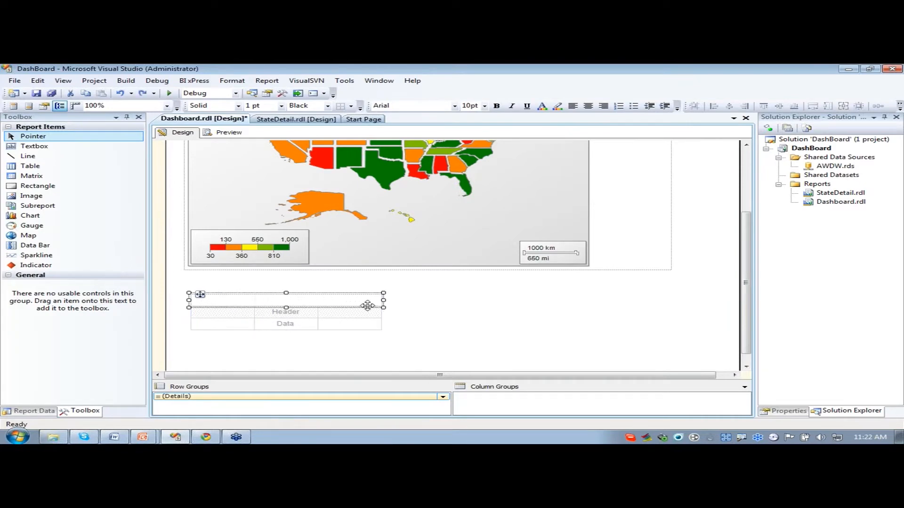
pyautogui.click(309, 299)
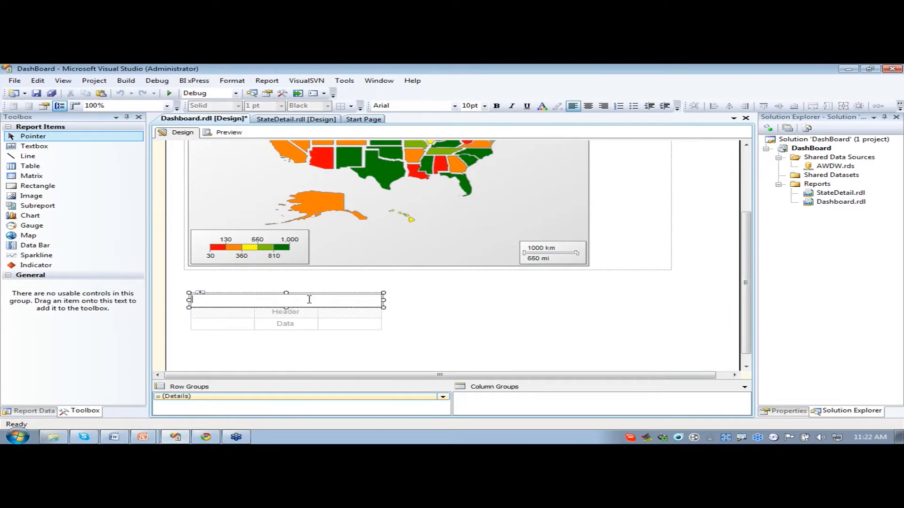
pyautogui.write('Top 10 Internet Sales')
# - Make the Top 10 Internet Sales heading bold and display the report body's properties
pyautogui.moveTo(294, 299); pyautogui.dragTo(197, 302)
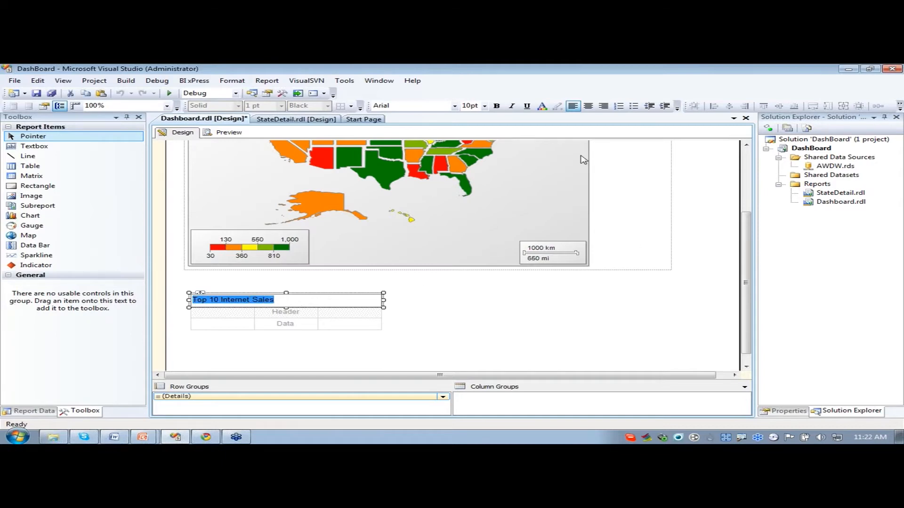
pyautogui.click(497, 106)
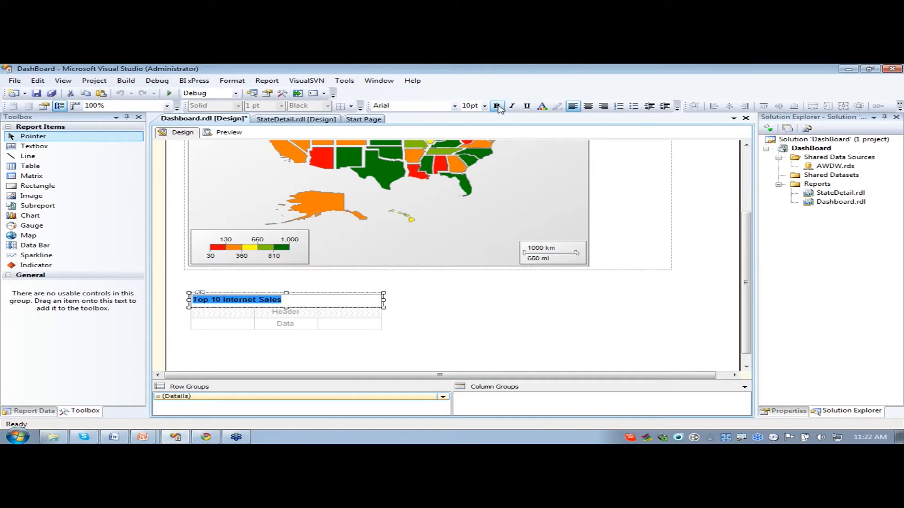
pyautogui.click(443, 300)
pyautogui.click(801, 415)
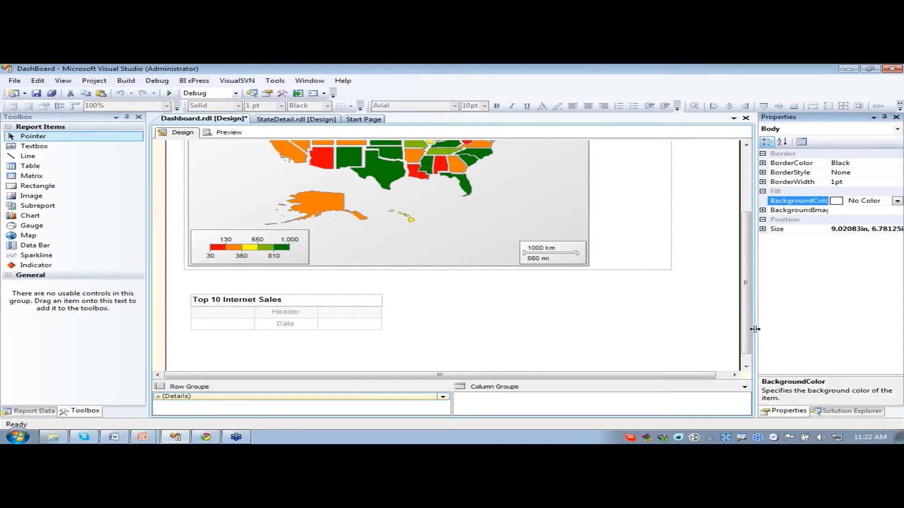
# - Add EnglishProductName from the InternetTop10 dataset as a row group of the new table, above its details group
pyautogui.click(838, 413)
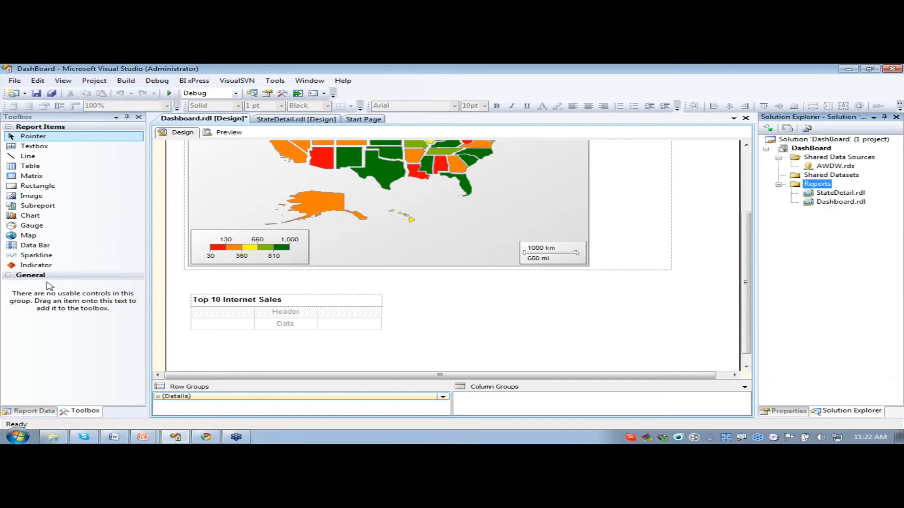
pyautogui.click(41, 412)
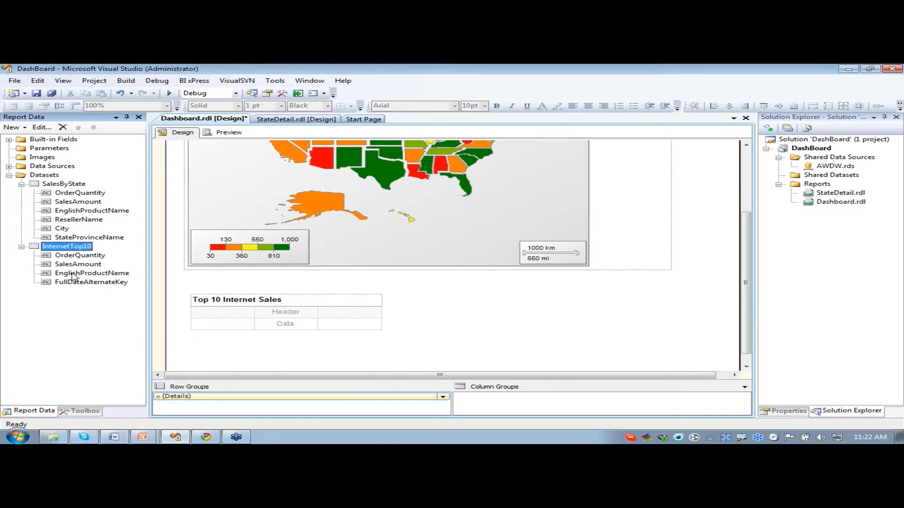
pyautogui.moveTo(73, 276); pyautogui.dragTo(216, 397)
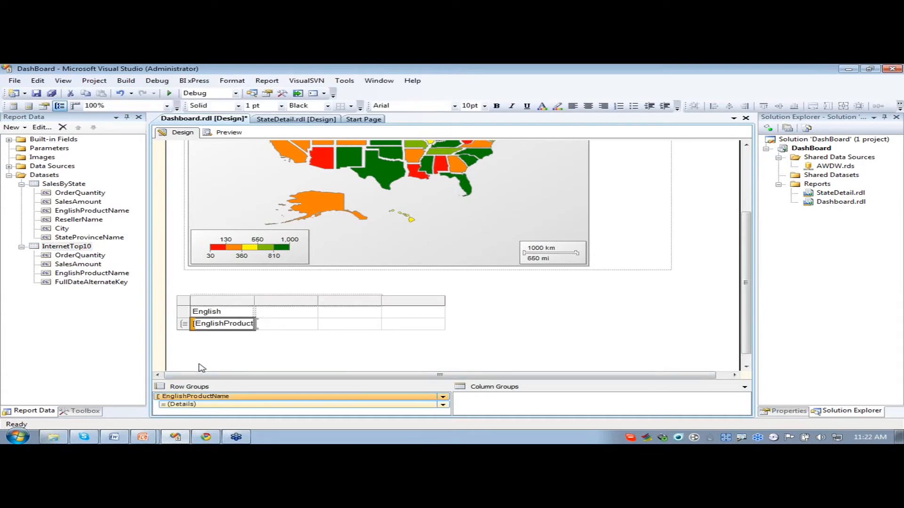
# - Shorten the English Product Name column header to Product
pyautogui.doubleClick(230, 315)
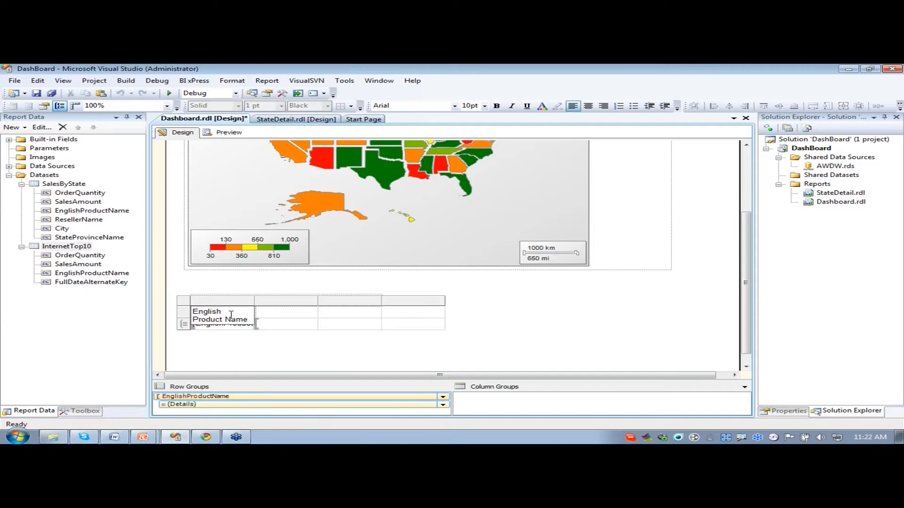
pyautogui.moveTo(225, 311); pyautogui.dragTo(253, 311)
pyautogui.press('BackSpace')
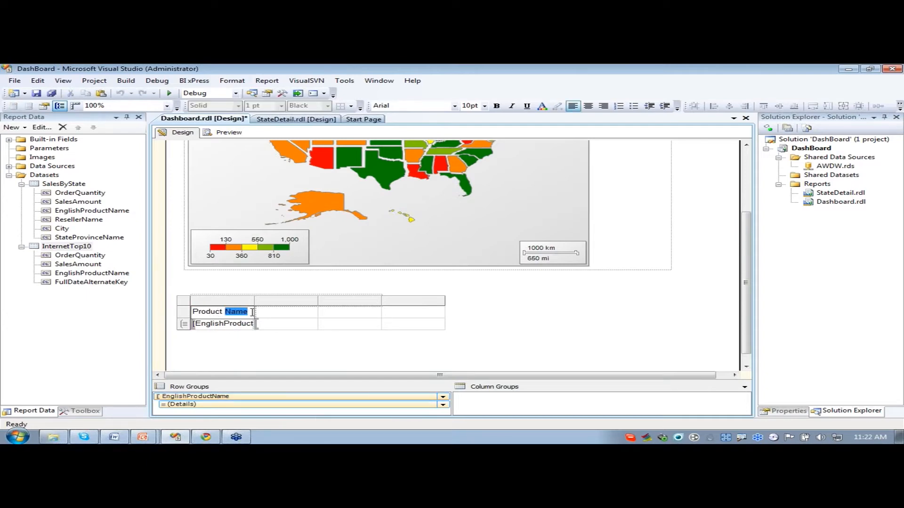
pyautogui.press('BackSpace')
# - Delete the table's Details row group using the option that removes the group only, keeping its rows and columns
pyautogui.click(255, 405)
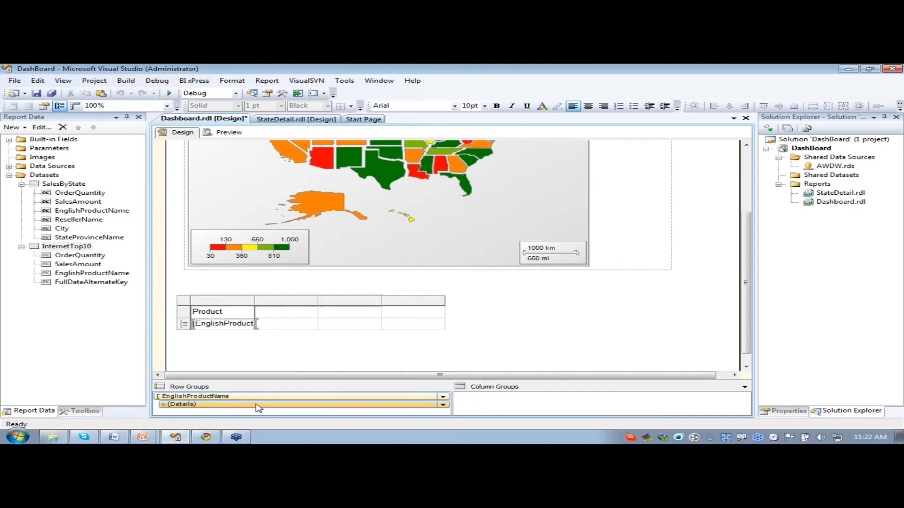
pyautogui.rightClick(252, 408)
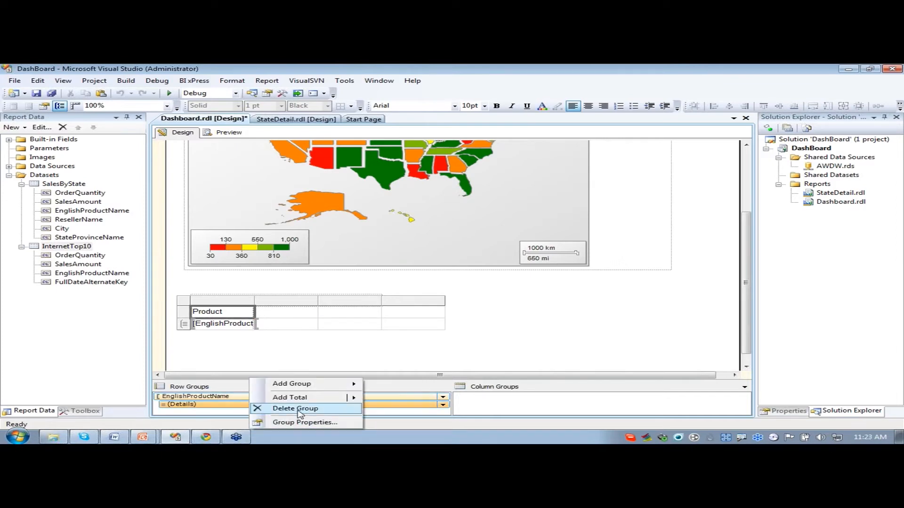
pyautogui.click(297, 409)
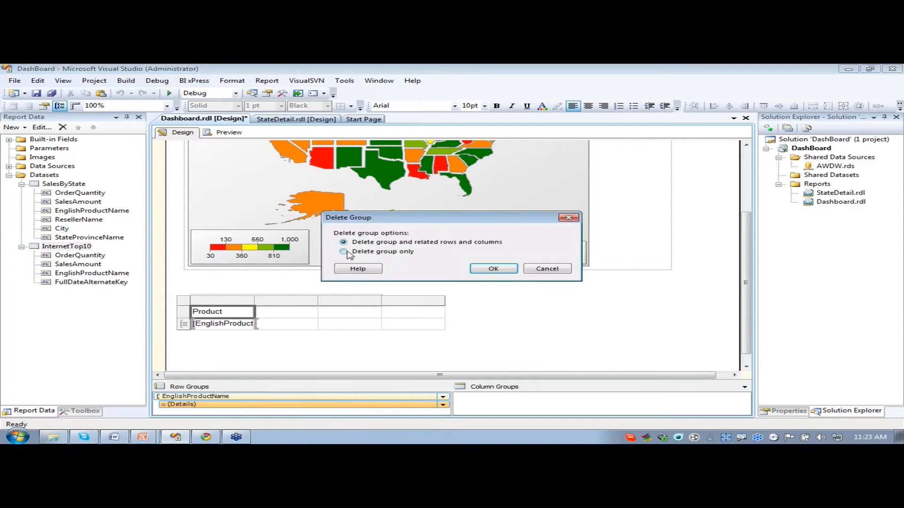
pyautogui.click(346, 252)
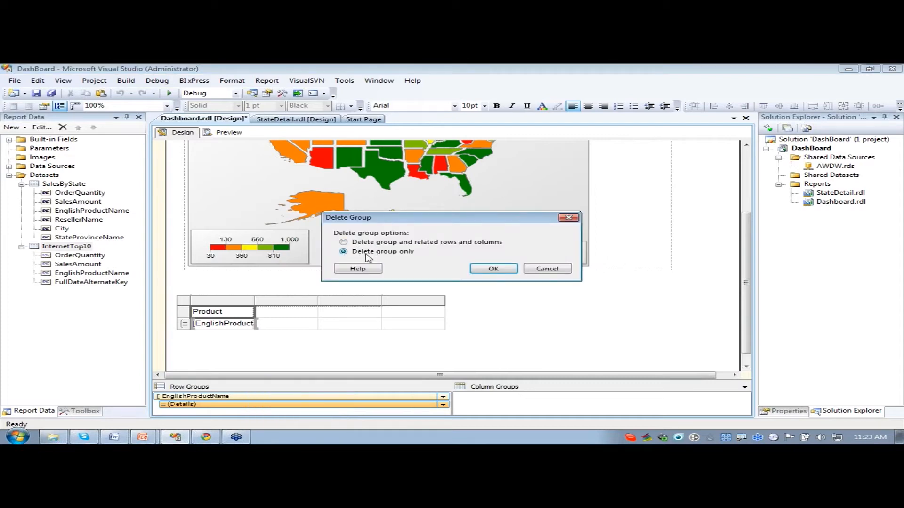
pyautogui.click(493, 269)
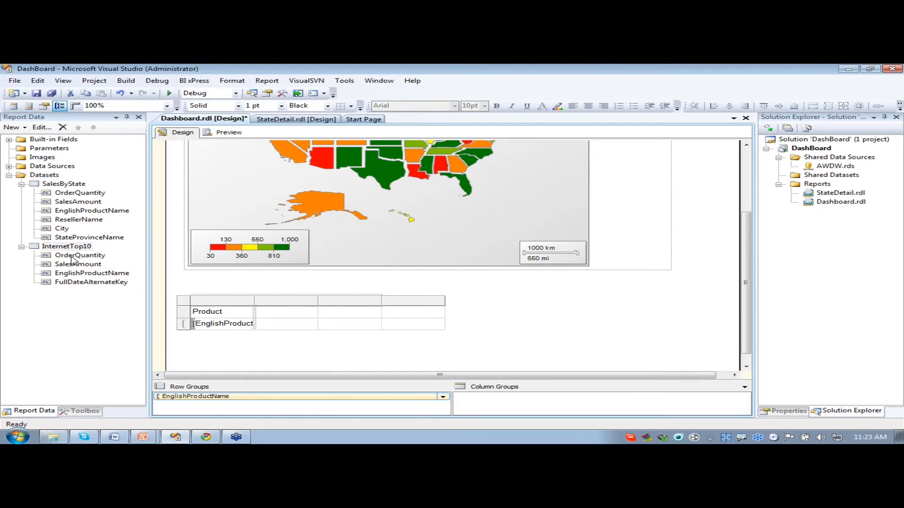
# - Add the InternetTop10 fields OrderQuantity and SalesAmount to the data row in the two columns after Product
pyautogui.moveTo(71, 257); pyautogui.dragTo(286, 325)
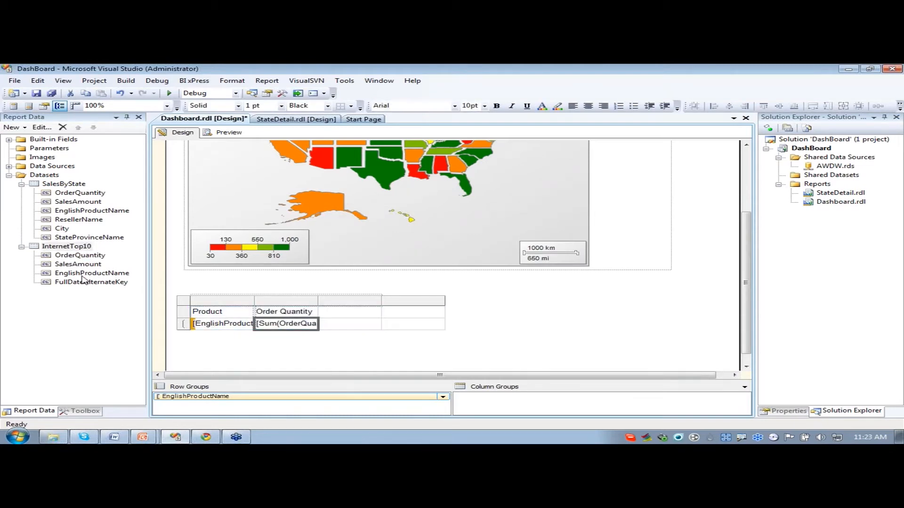
pyautogui.moveTo(78, 266); pyautogui.dragTo(350, 327)
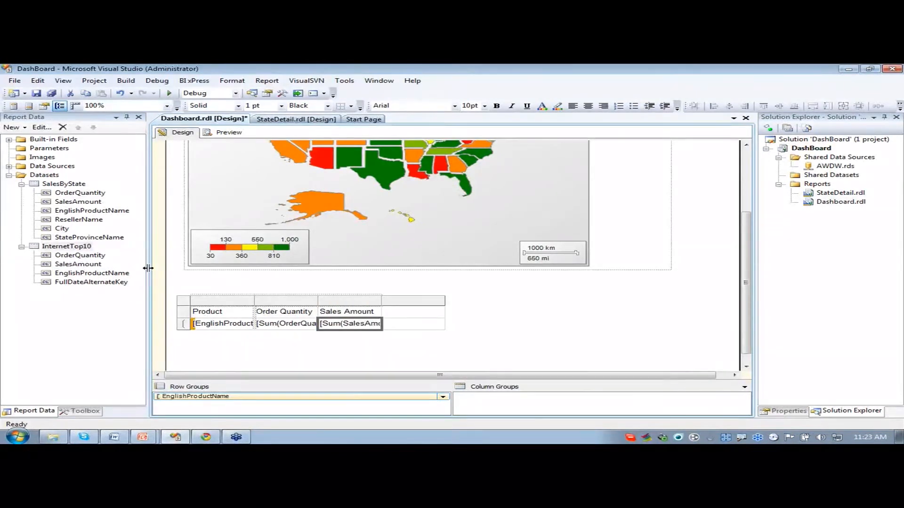
pyautogui.click(358, 356)
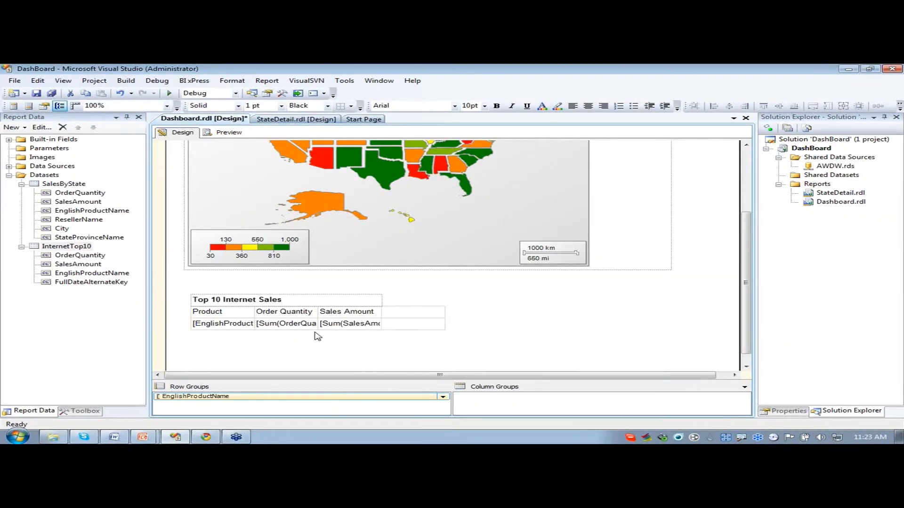
# - Delete the empty column after Sales Amount from the table
pyautogui.click(409, 325)
pyautogui.rightClick(413, 300)
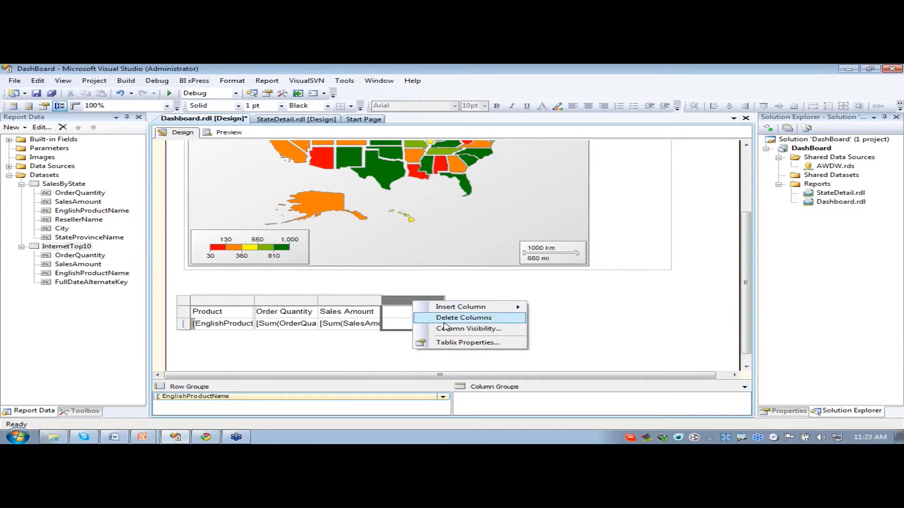
pyautogui.click(445, 322)
# - Make the table's three header cells, Product through Sales Amount, bold and set their background color to Khaki
pyautogui.click(232, 314)
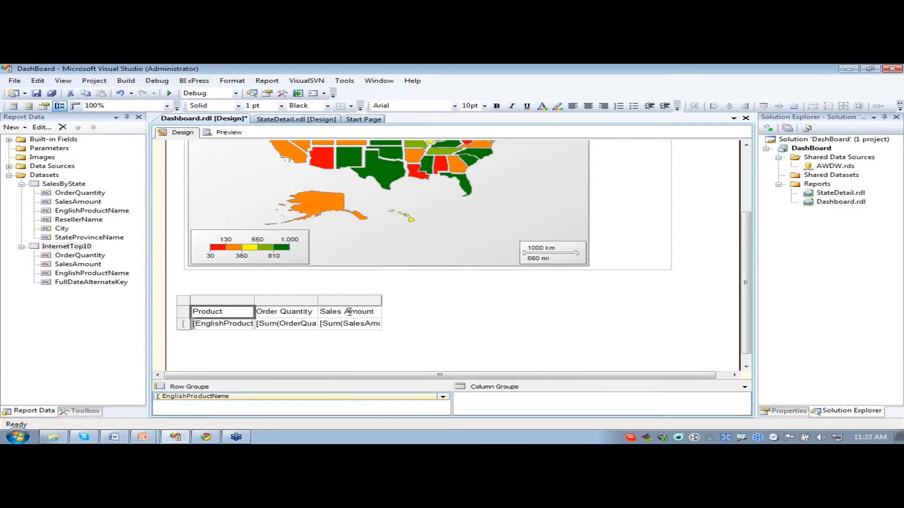
pyautogui.keyDown('shift'); pyautogui.click(349, 312); pyautogui.keyUp('shift')
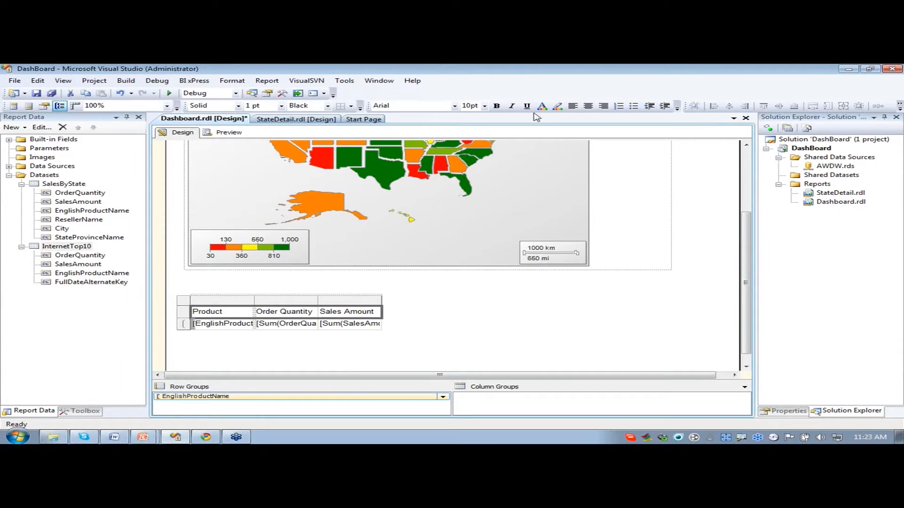
pyautogui.click(496, 106)
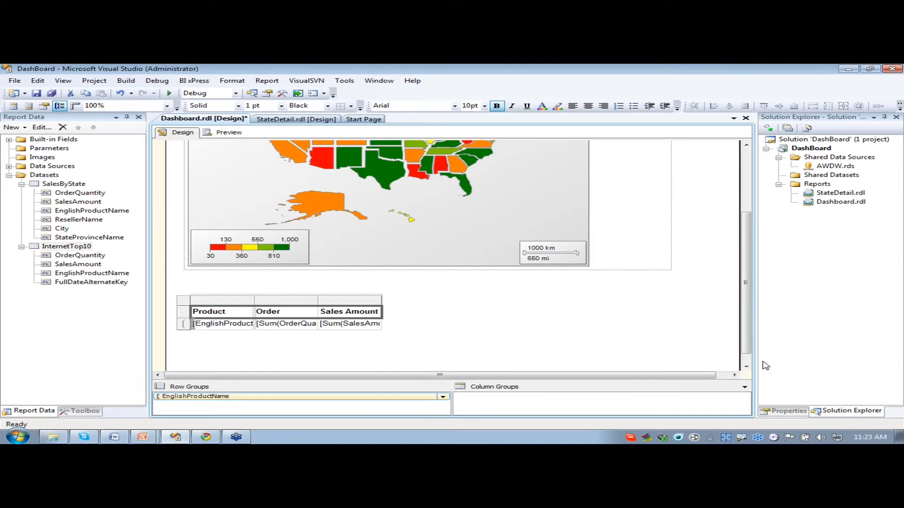
pyautogui.click(779, 412)
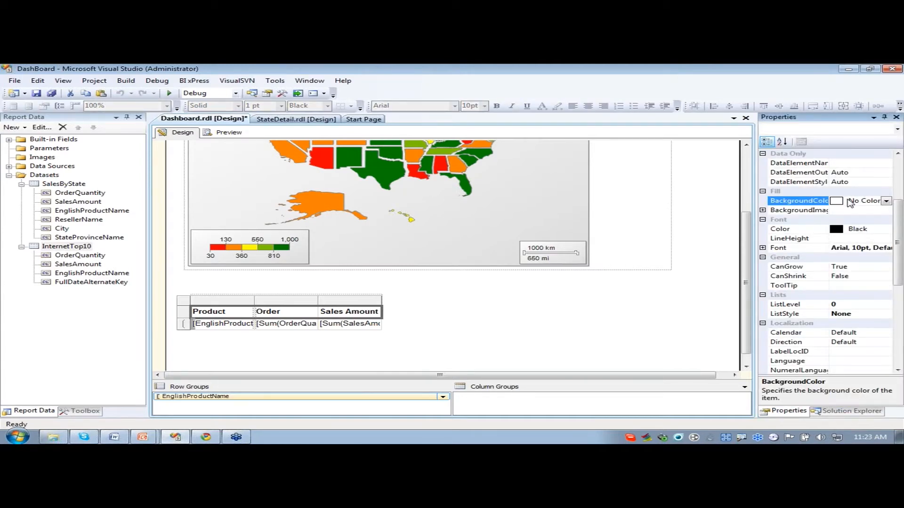
pyautogui.click(885, 201)
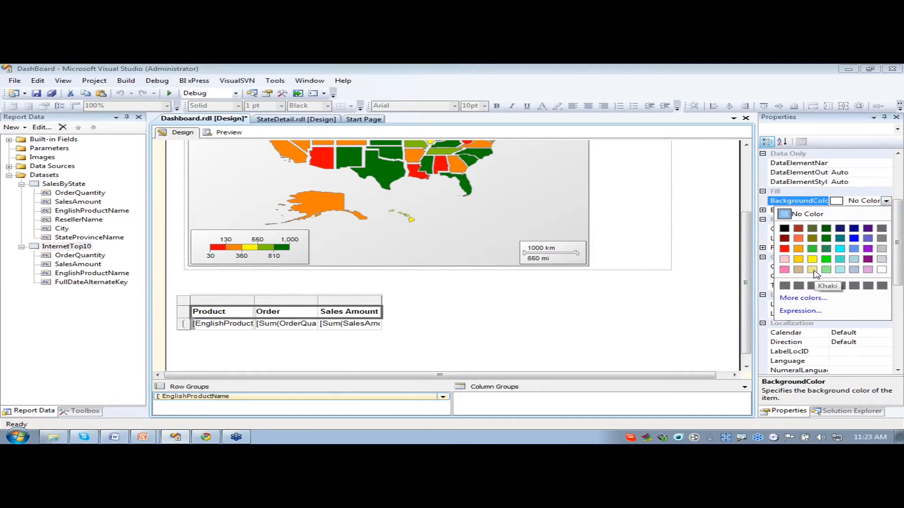
pyautogui.click(812, 270)
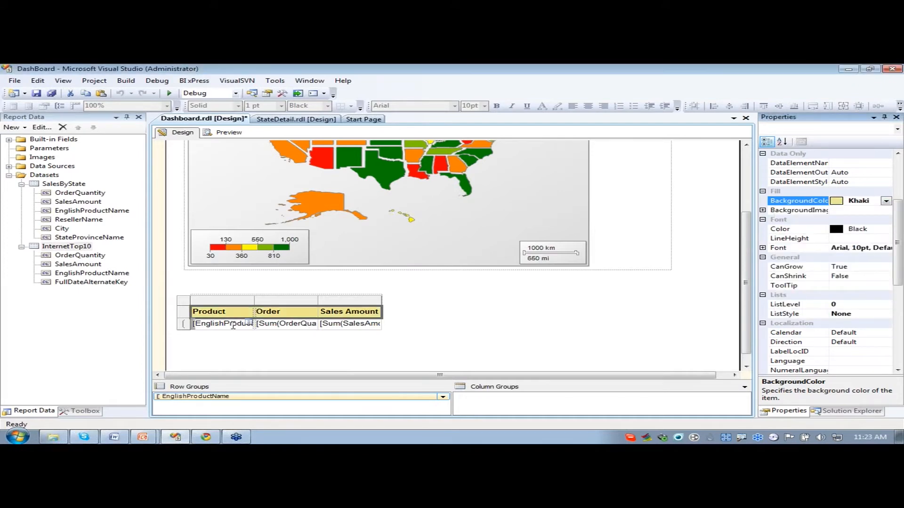
pyautogui.click(410, 313)
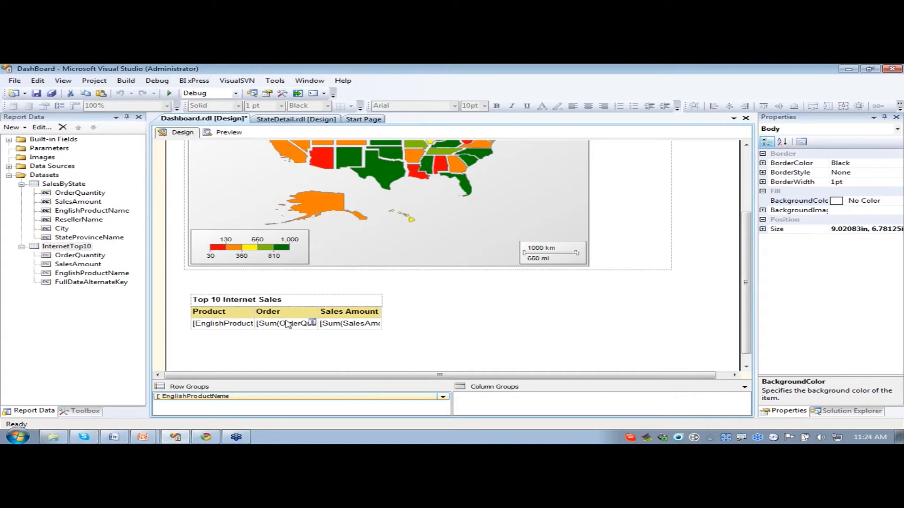
# - Set the number format of the Sales Amount data cell to currency
pyautogui.click(340, 324)
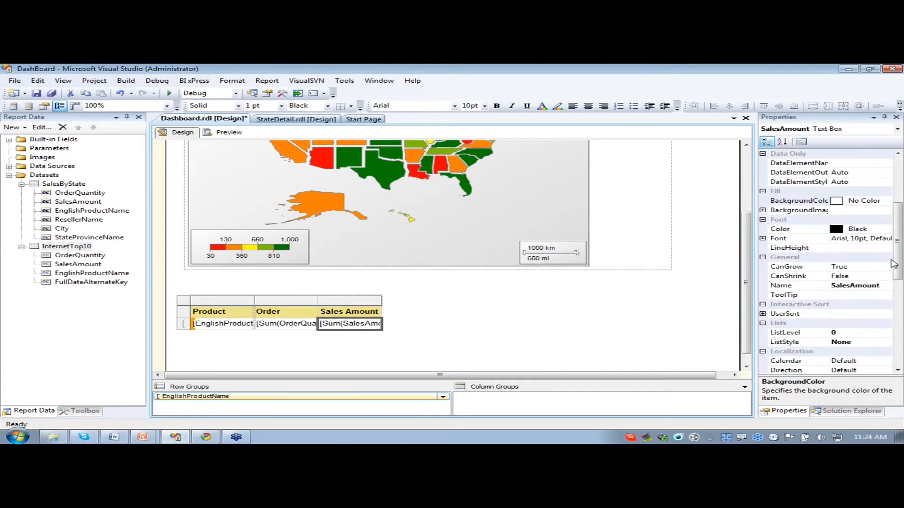
pyautogui.scroll(-8, 893, 264)
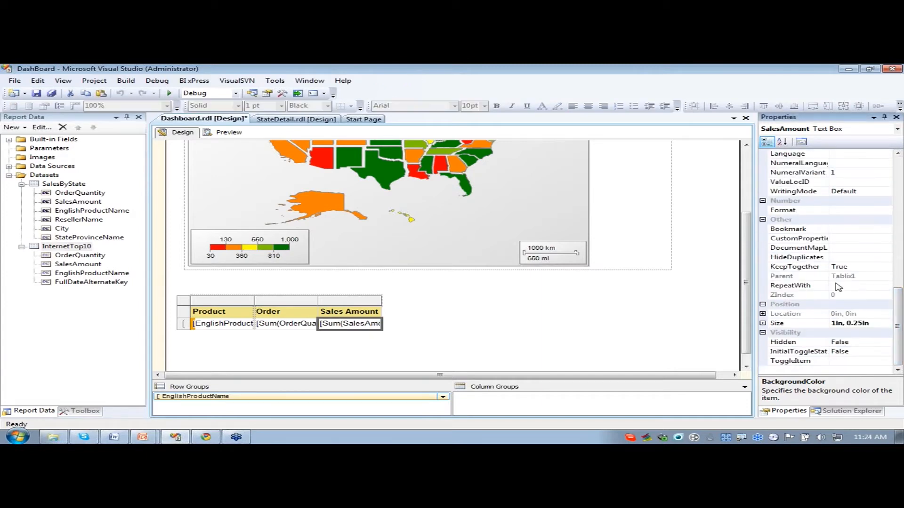
pyautogui.click(844, 212)
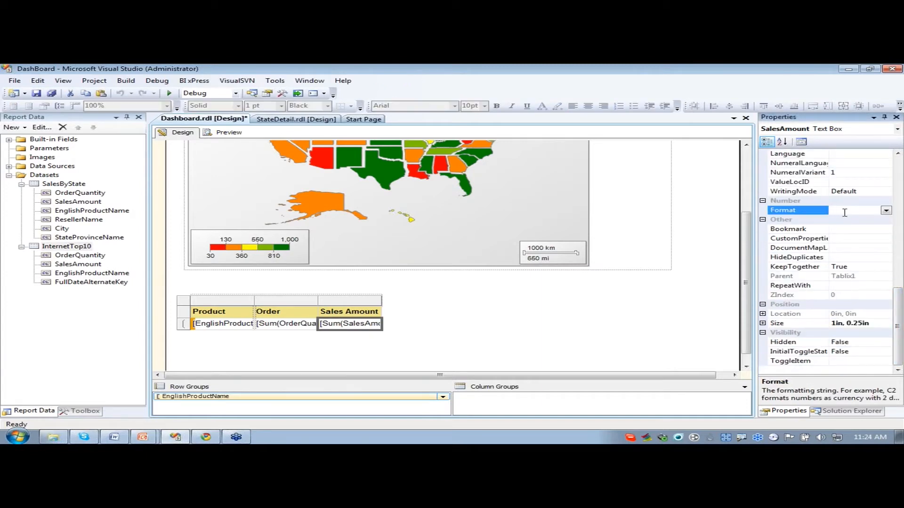
pyautogui.click(529, 318)
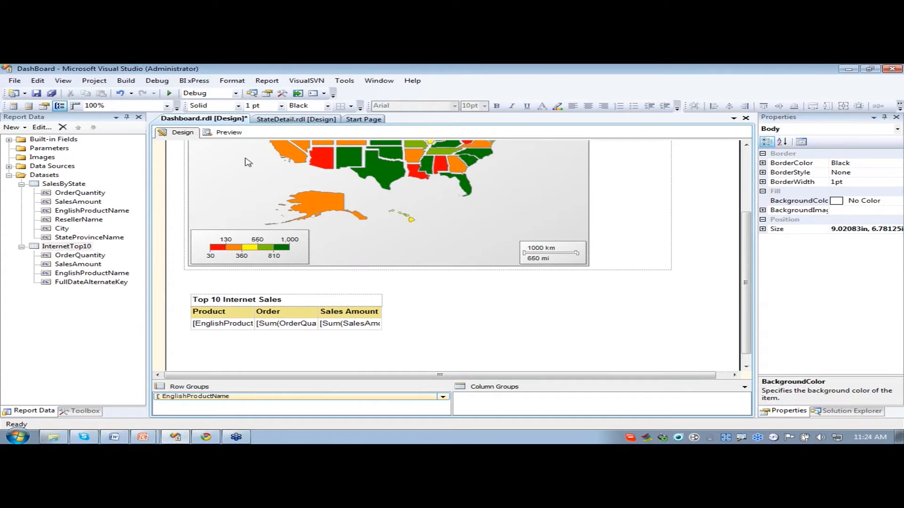
# - Preview the Dashboard report, examine the Top 10 Internet Sales table below the map and return to the design
pyautogui.click(228, 134)
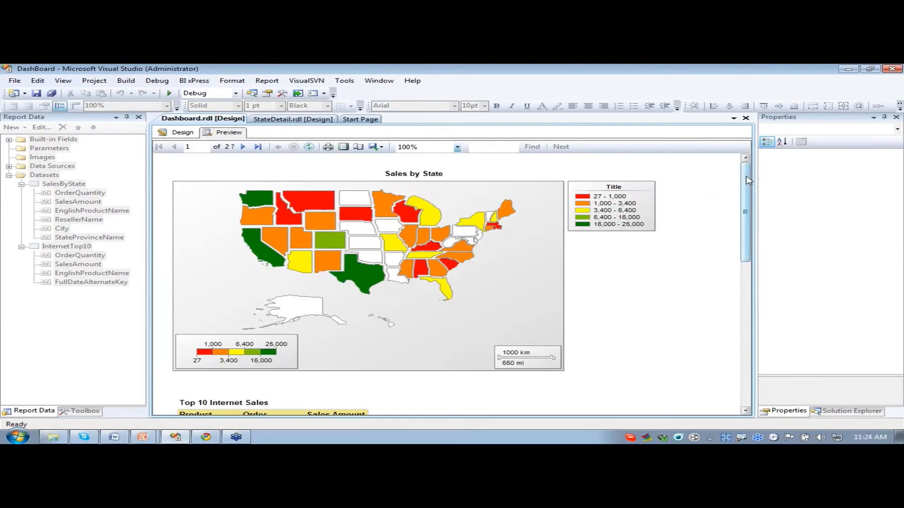
pyautogui.moveTo(748, 180); pyautogui.dragTo(744, 220)
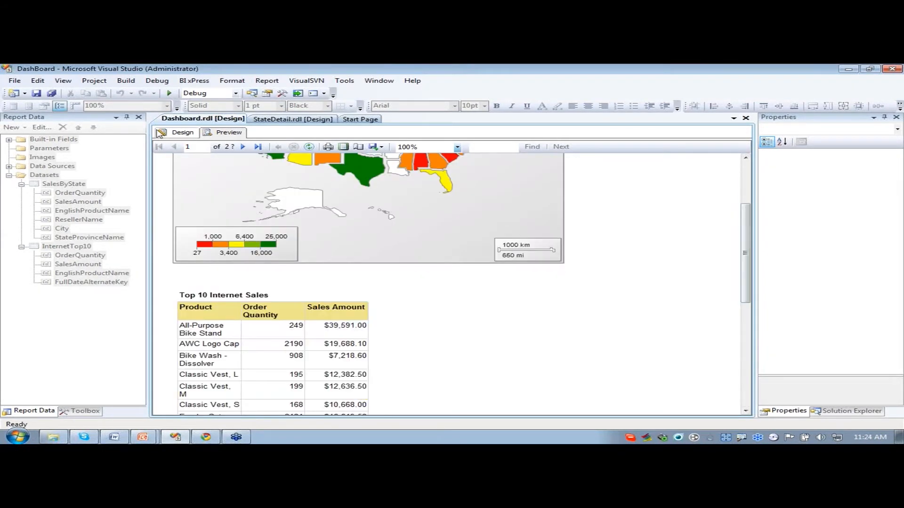
pyautogui.click(171, 133)
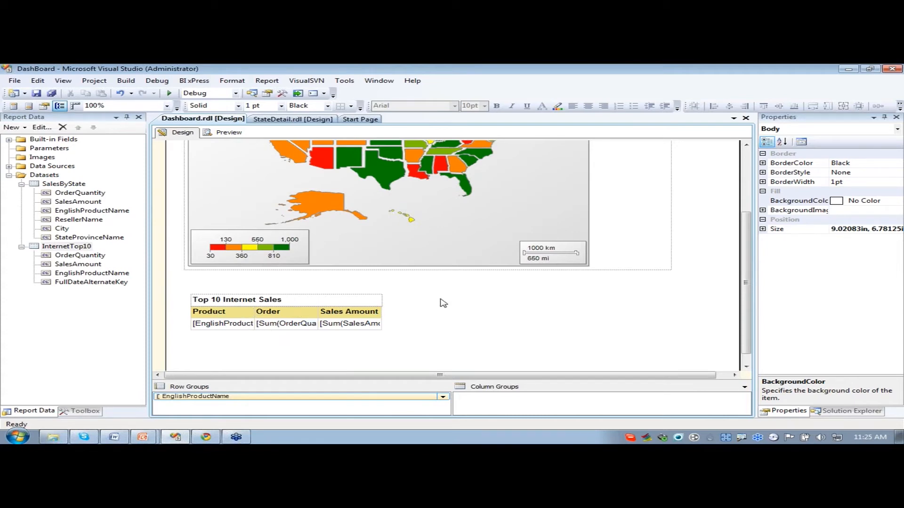
pyautogui.click(342, 306)
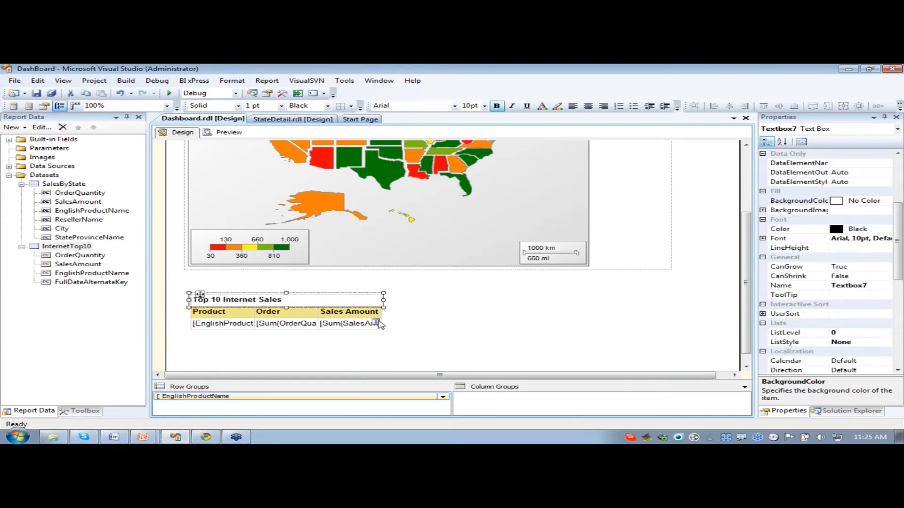
pyautogui.click(453, 301)
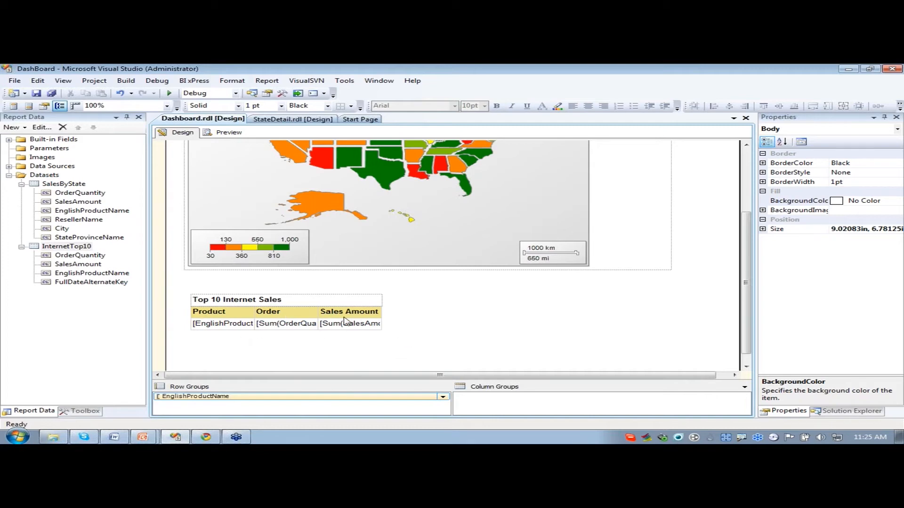
# - Add a filter to the EnglishProductName row group that keeps the Top N values of [EnglishProductName] with value 10
pyautogui.rightClick(227, 398)
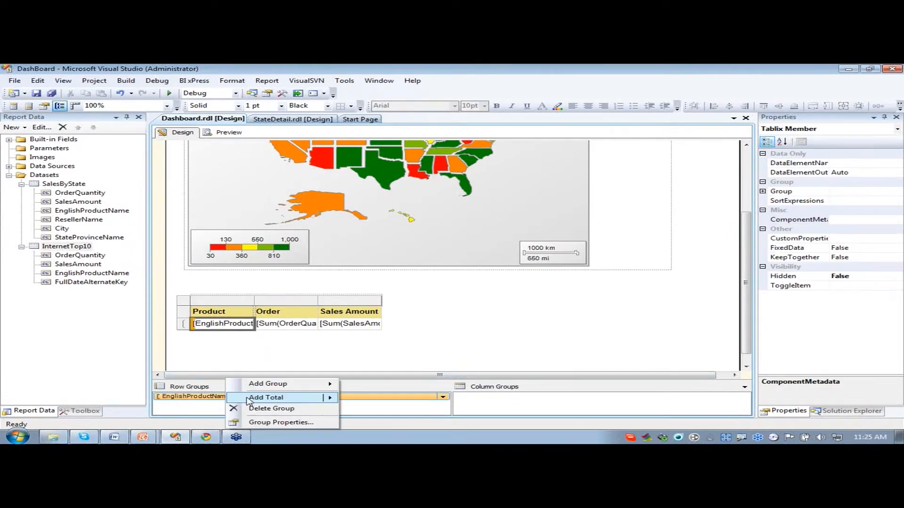
pyautogui.click(260, 424)
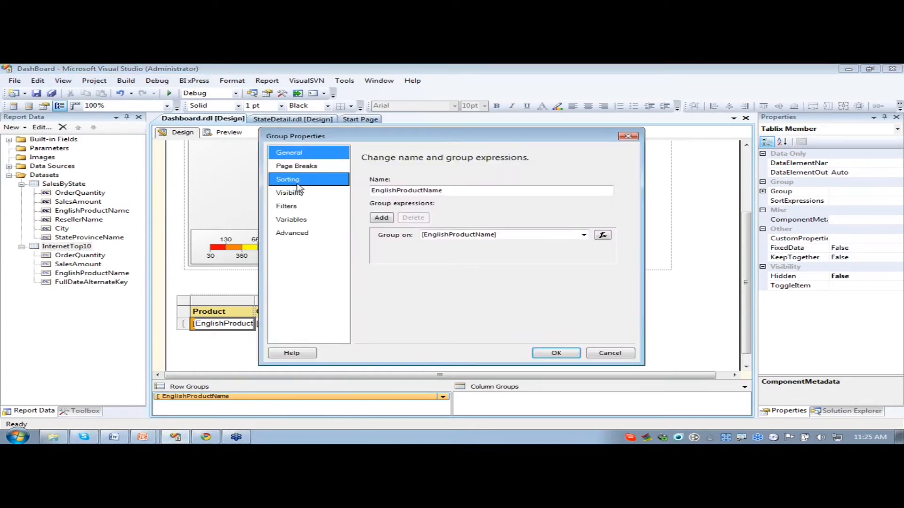
pyautogui.click(286, 207)
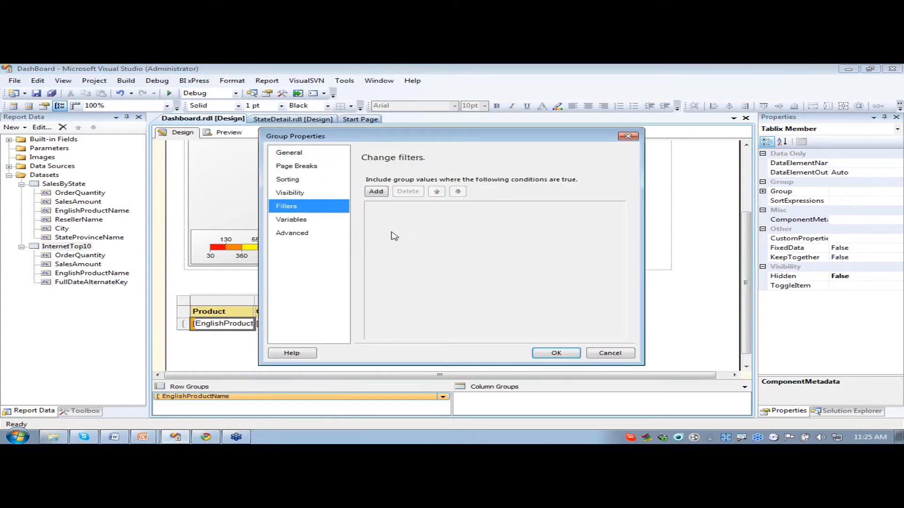
pyautogui.click(377, 192)
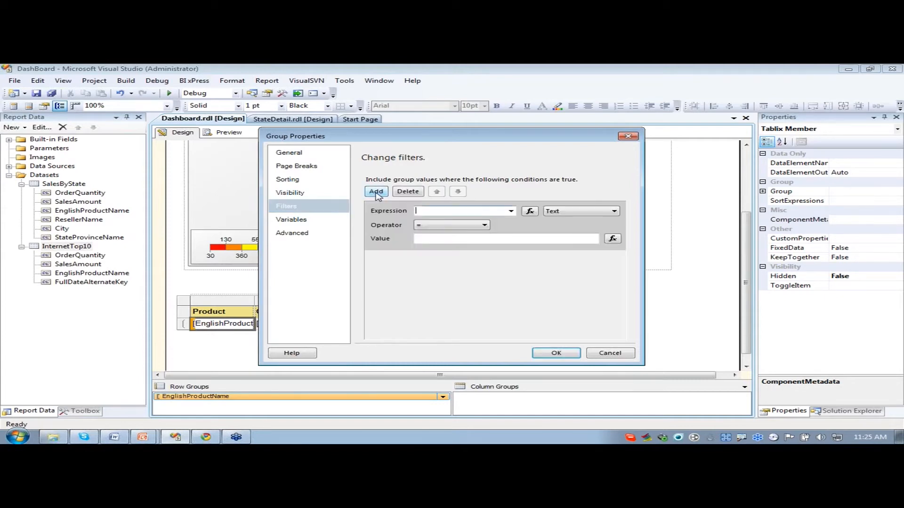
pyautogui.click(511, 211)
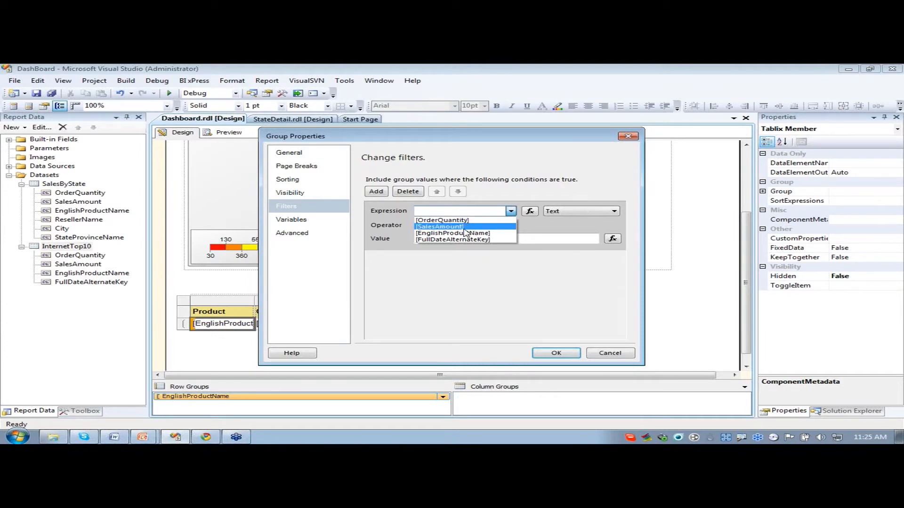
pyautogui.click(464, 233)
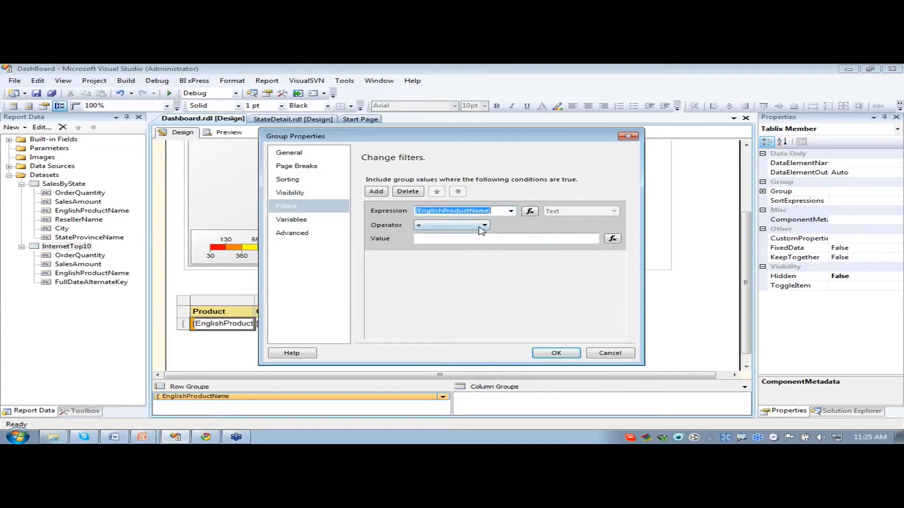
pyautogui.click(483, 225)
pyautogui.click(434, 280)
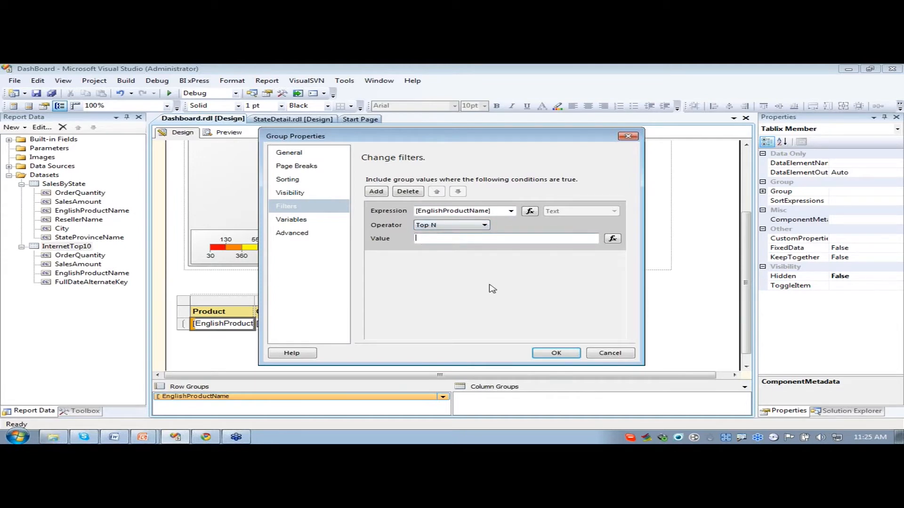
pyautogui.write('10')
pyautogui.click(556, 353)
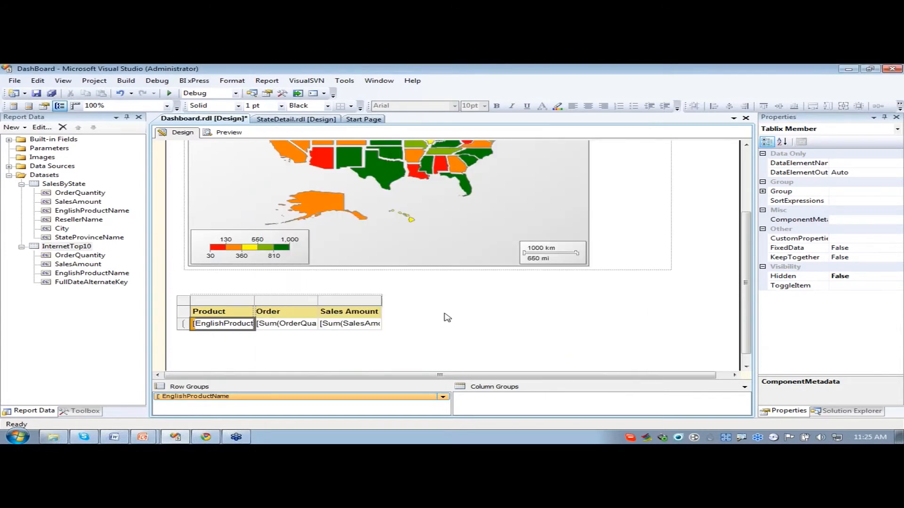
pyautogui.click(456, 326)
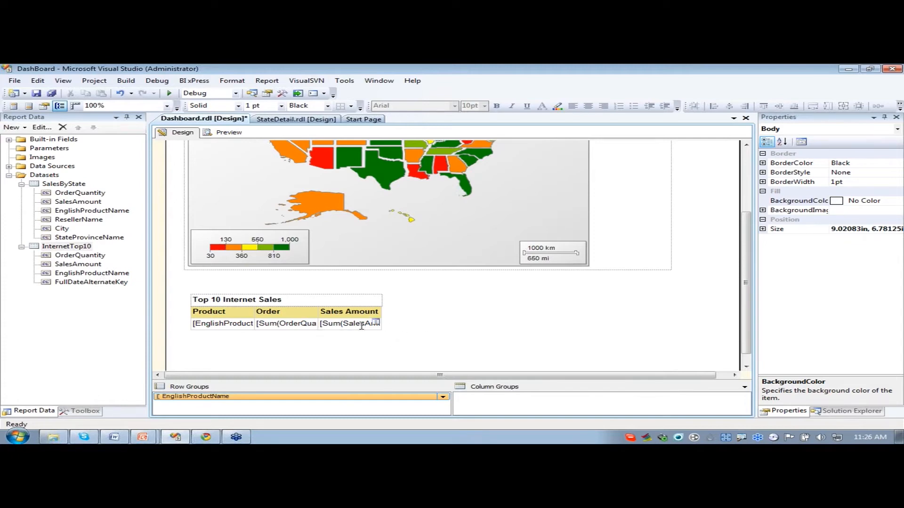
# - Rename the text box of the table's Product header cell to InternetProducts
pyautogui.moveTo(214, 323)
pyautogui.click(250, 317)
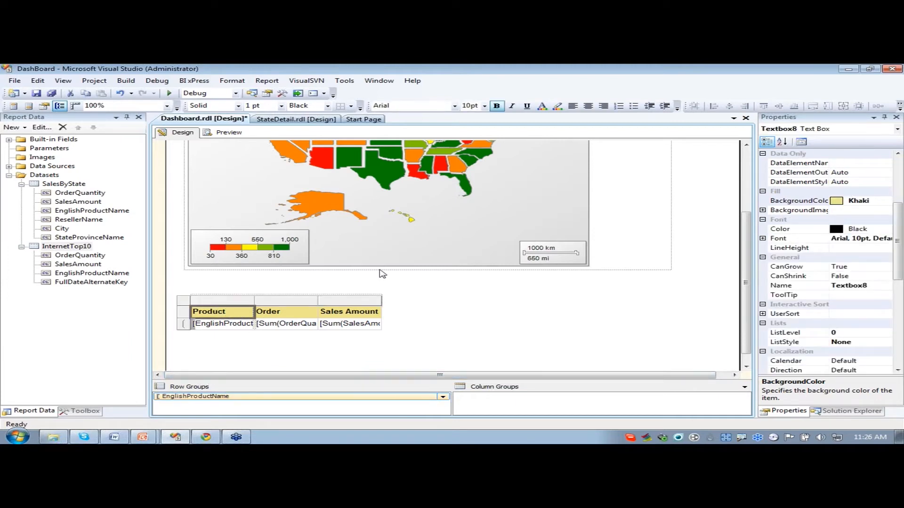
pyautogui.rightClick(237, 316)
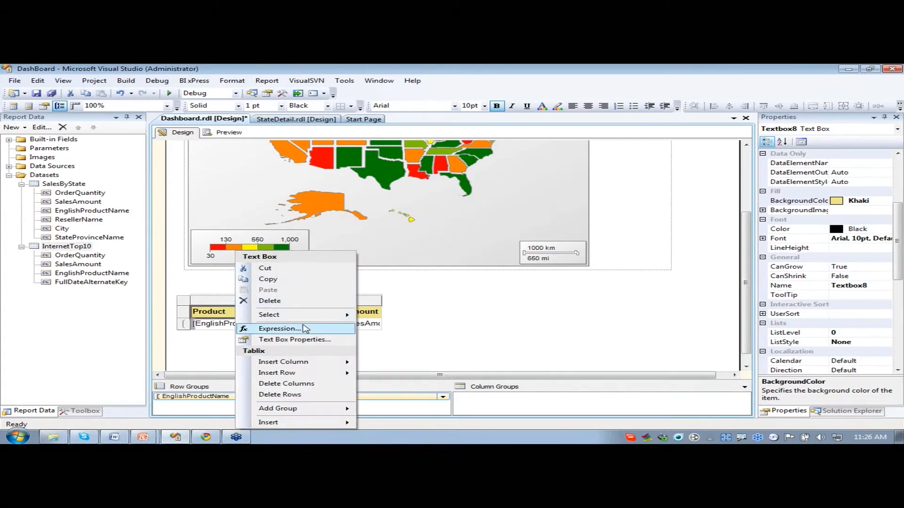
pyautogui.click(293, 341)
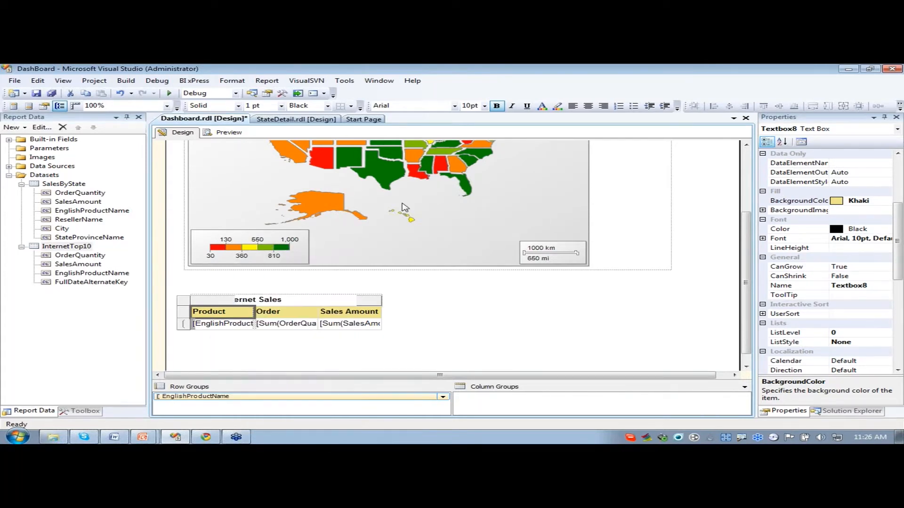
pyautogui.moveTo(420, 123); pyautogui.dragTo(544, 128)
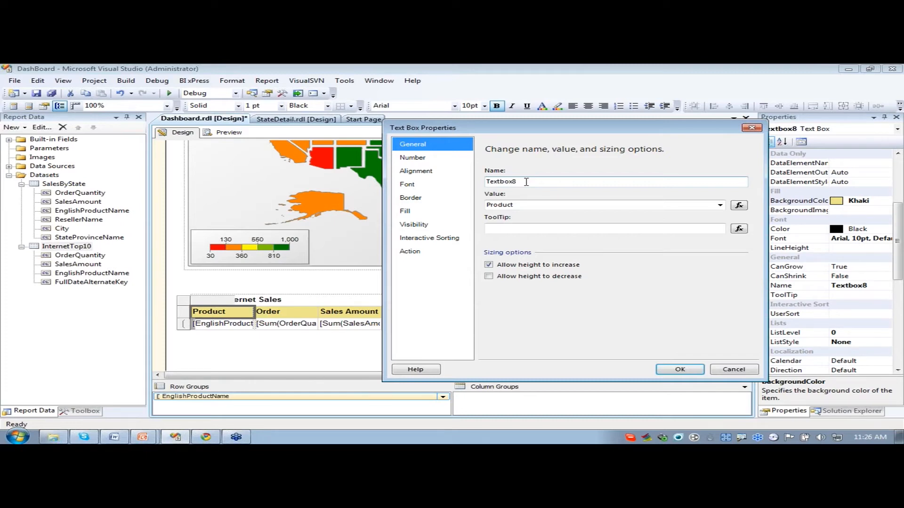
pyautogui.moveTo(526, 182); pyautogui.dragTo(481, 181)
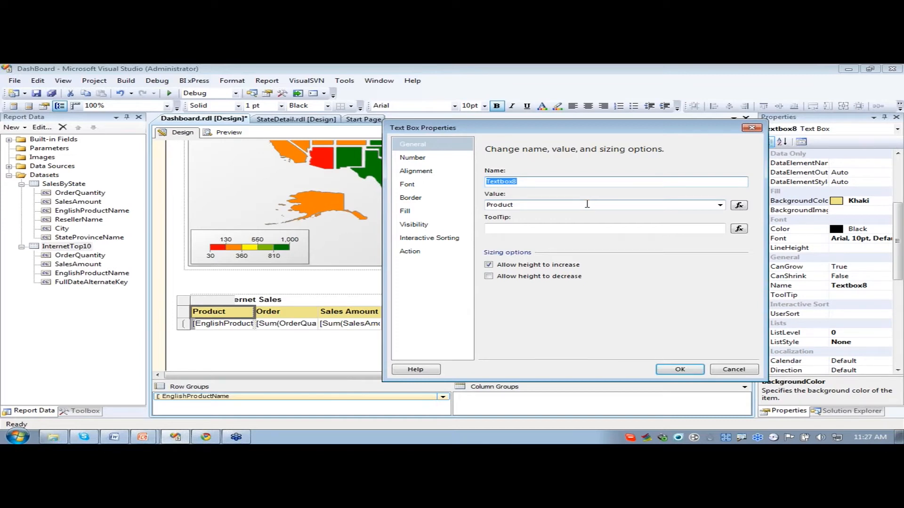
pyautogui.write('InternetProducts')
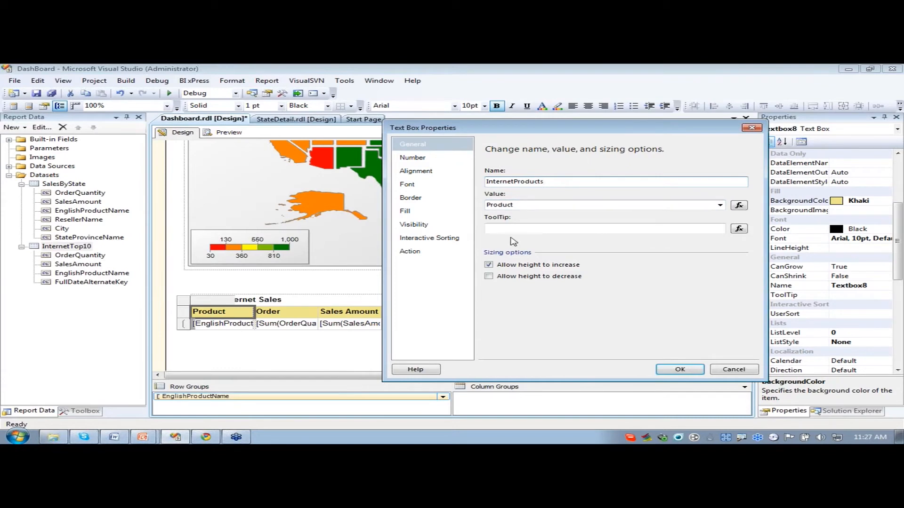
pyautogui.click(665, 371)
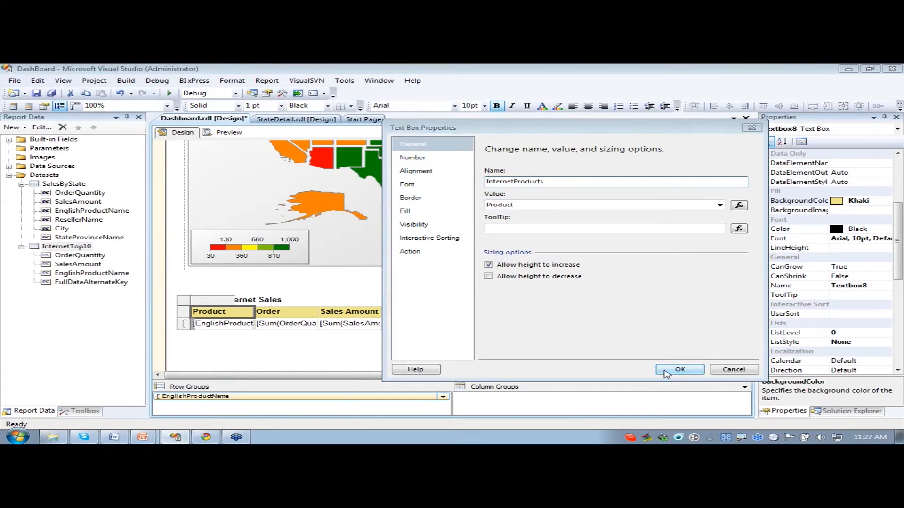
pyautogui.click(477, 365)
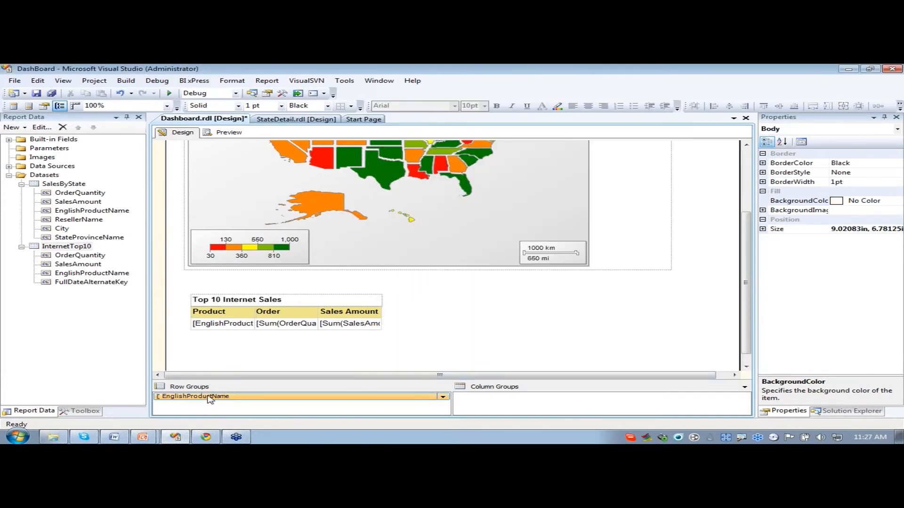
# - Set the EnglishProductName row group to be initially hidden, with its display toggled by the InternetProducts report item
pyautogui.click(206, 399)
pyautogui.rightClick(205, 399)
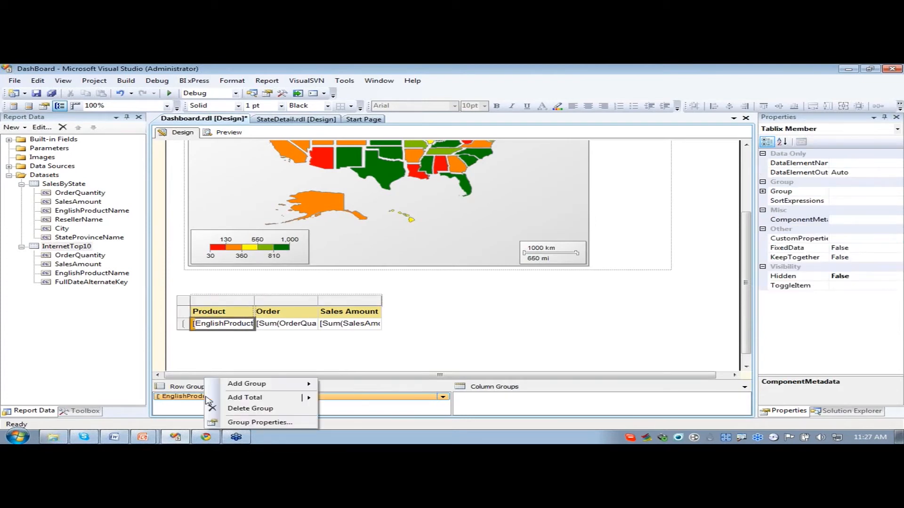
pyautogui.click(257, 423)
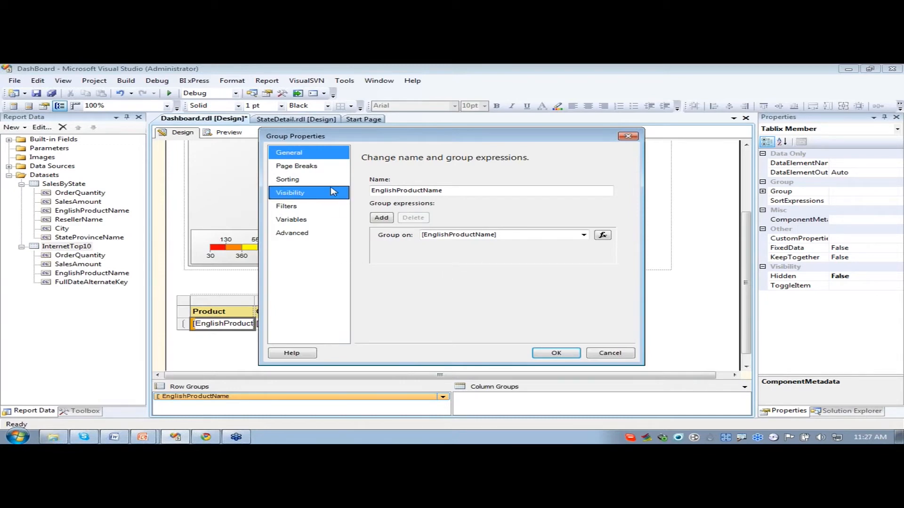
pyautogui.click(288, 193)
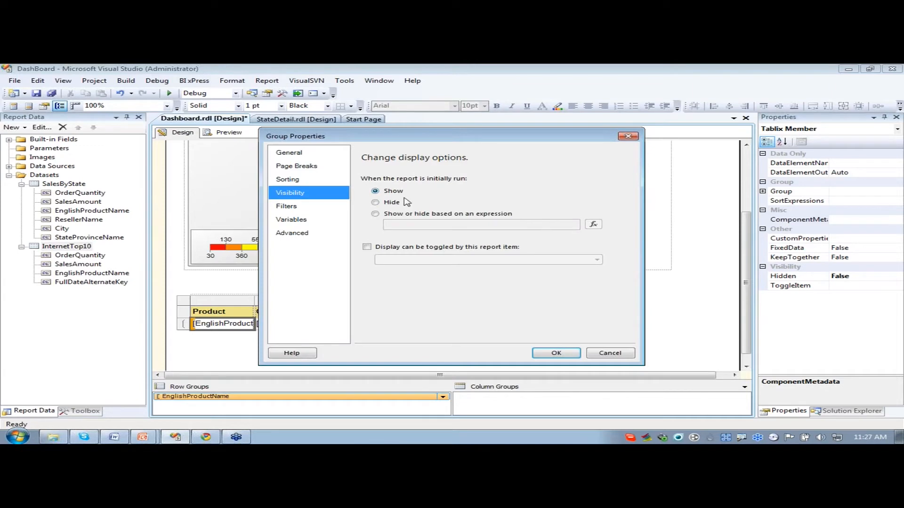
pyautogui.click(376, 203)
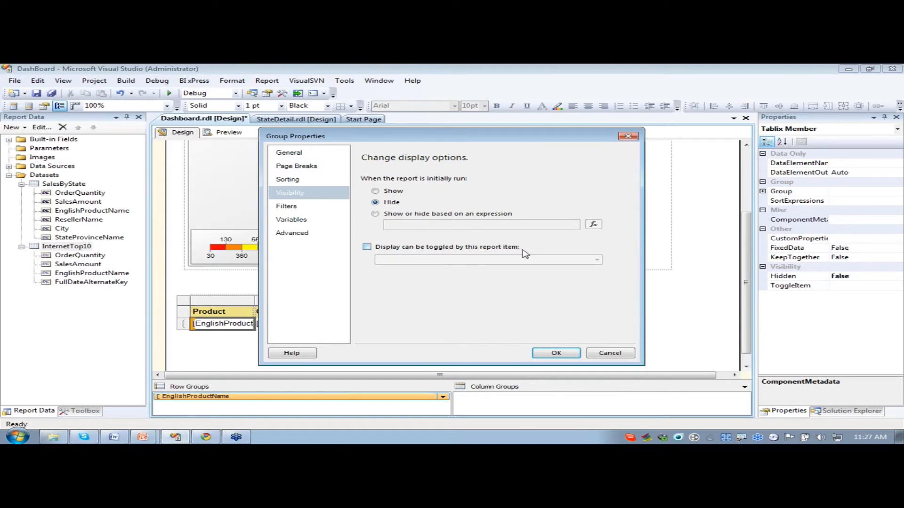
pyautogui.click(367, 247)
pyautogui.click(597, 260)
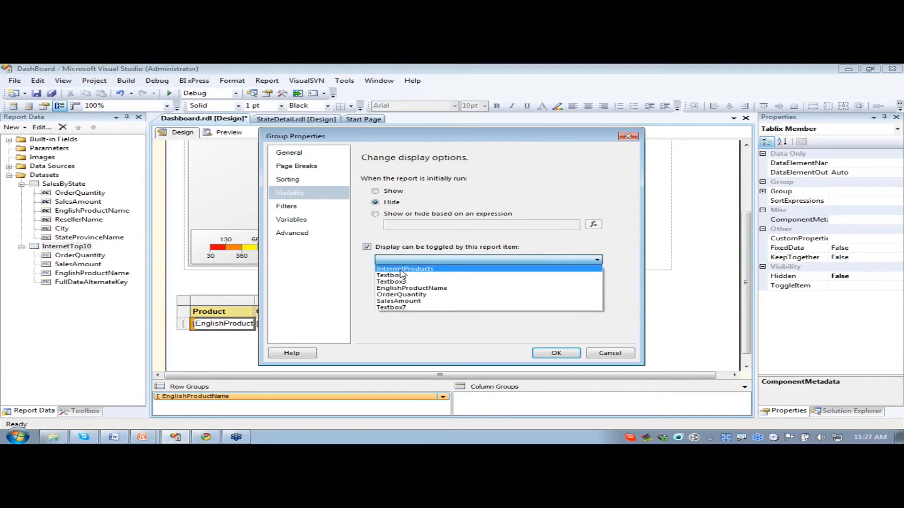
pyautogui.click(422, 271)
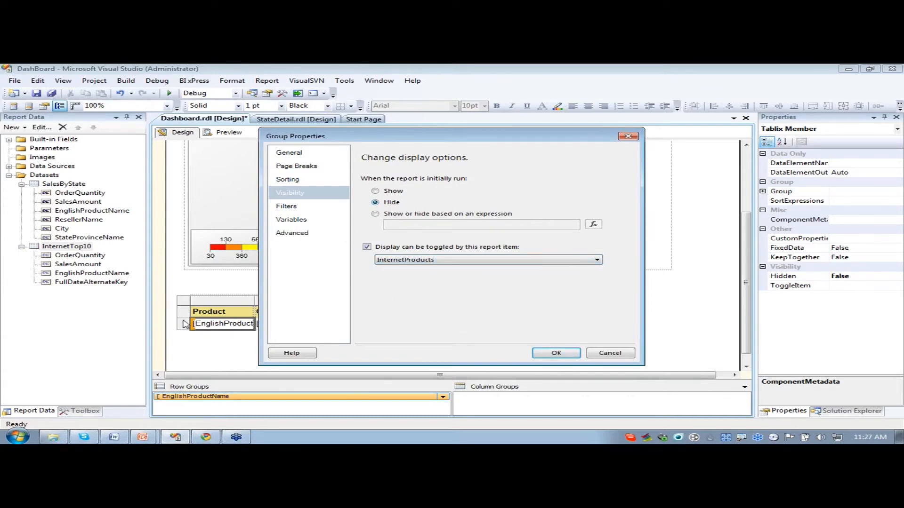
pyautogui.click(556, 354)
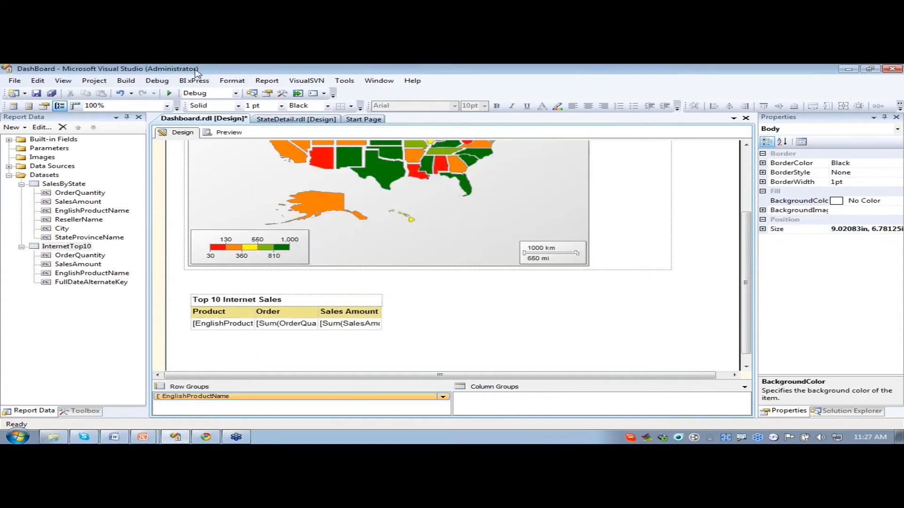
# - Preview the Dashboard report and test the Product toggle by expanding and collapsing the Top 10 Internet Sales table
pyautogui.click(224, 133)
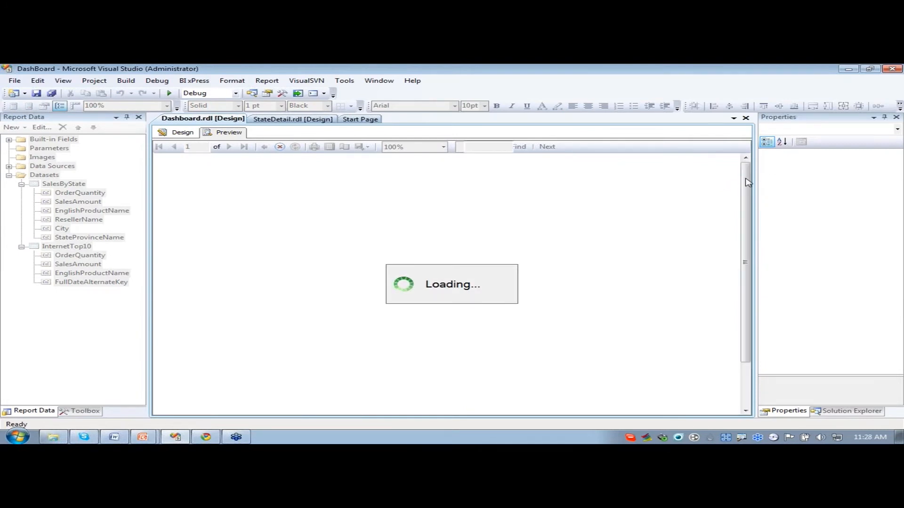
pyautogui.scroll(-3, 749, 182)
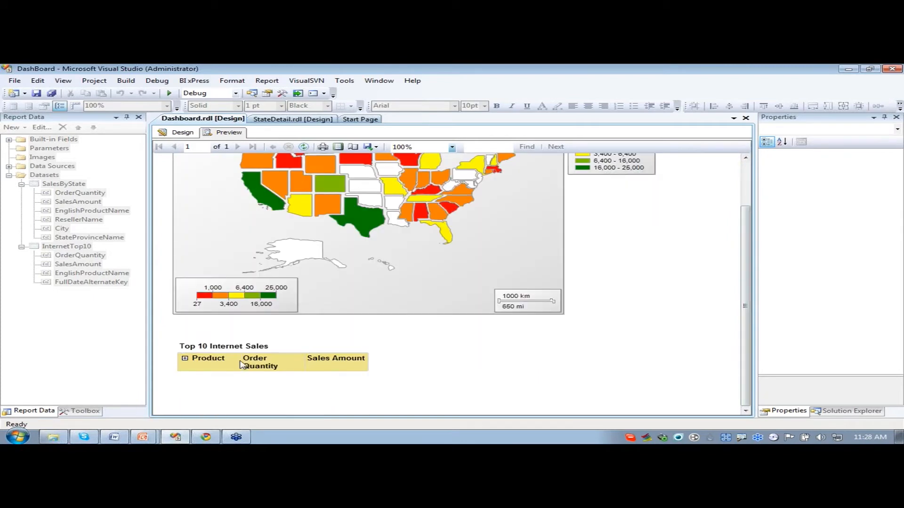
pyautogui.click(185, 361)
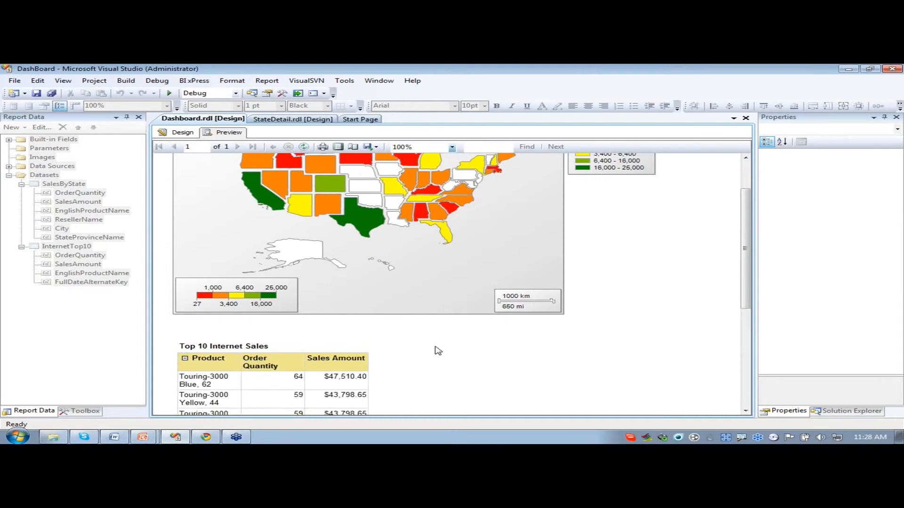
pyautogui.scroll(-3, 446, 375)
pyautogui.scroll(-9, 446, 375)
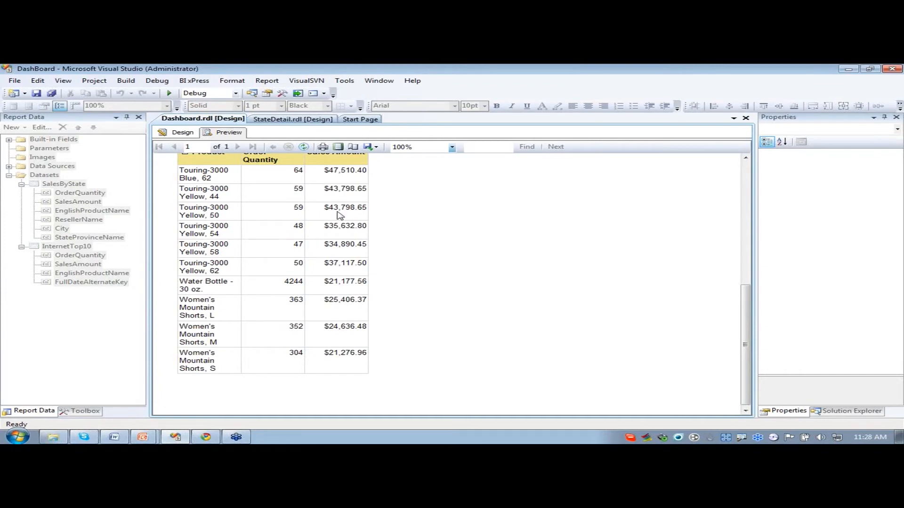
pyautogui.scroll(3, 339, 211)
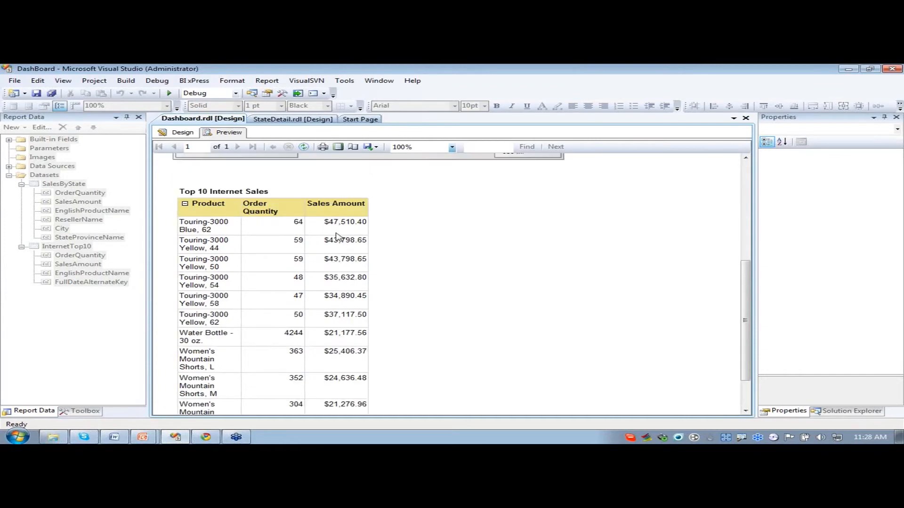
pyautogui.click(186, 205)
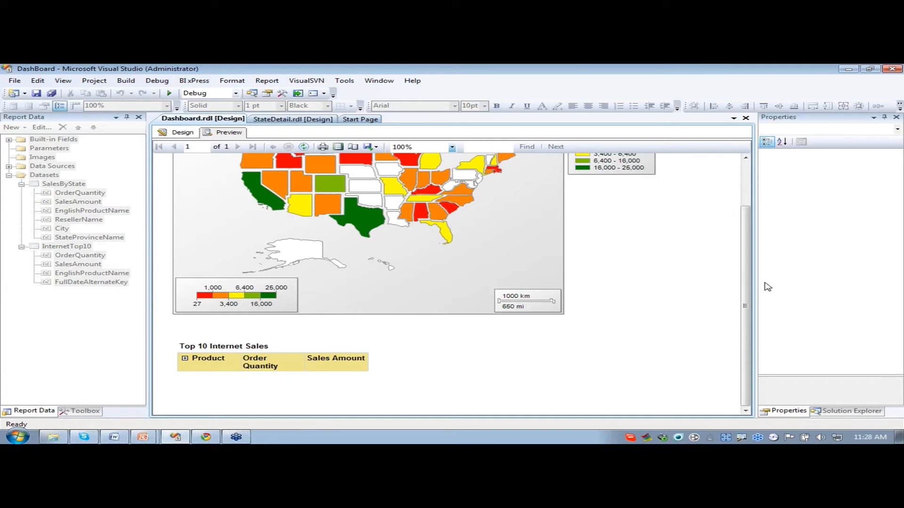
# - Review the Sales by State map and the collapsed table in the preview, and return to the design with the report data shown
pyautogui.moveTo(744, 306); pyautogui.dragTo(741, 263)
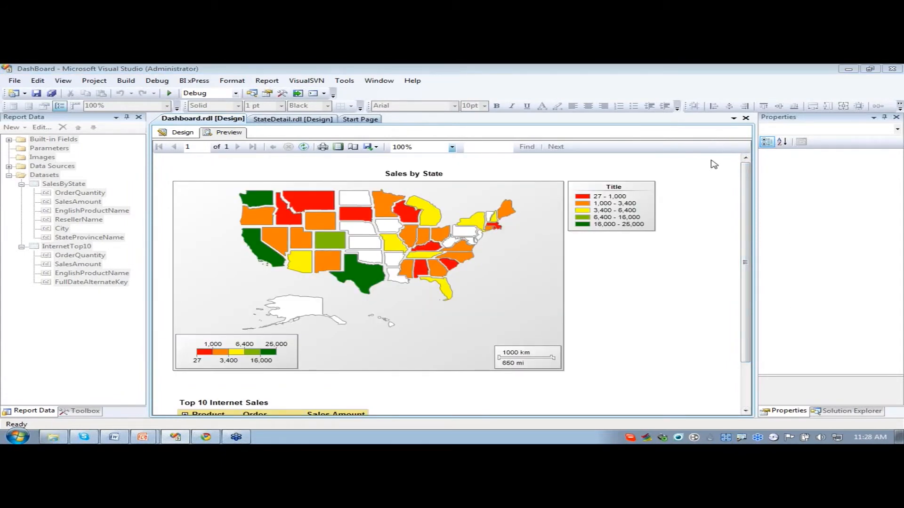
pyautogui.click(670, 289)
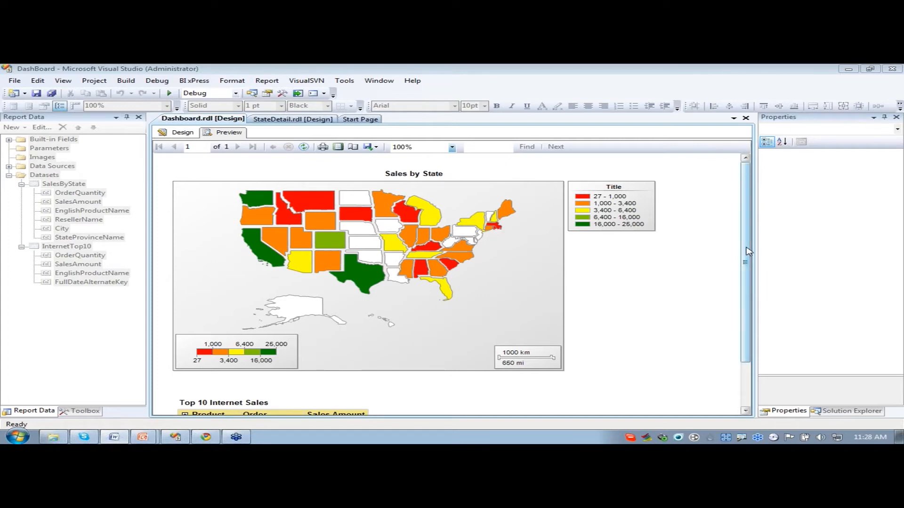
pyautogui.moveTo(748, 252); pyautogui.dragTo(746, 302)
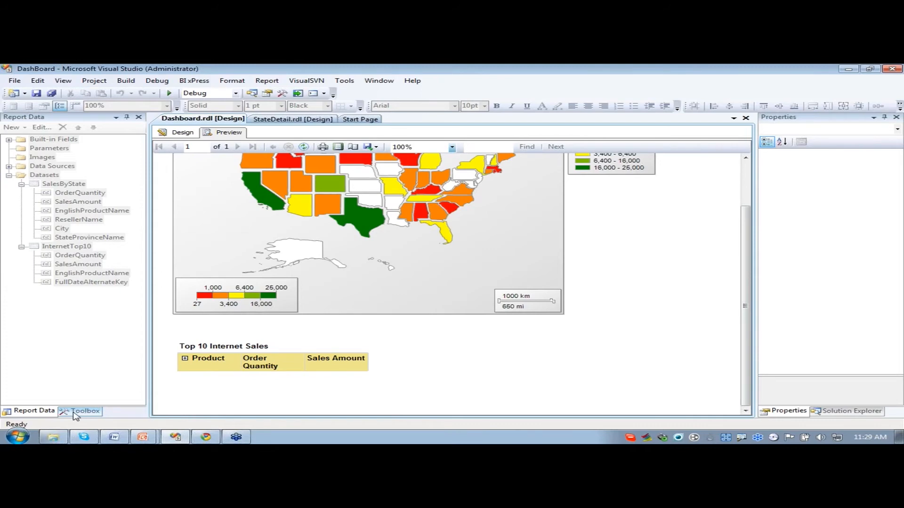
pyautogui.click(188, 135)
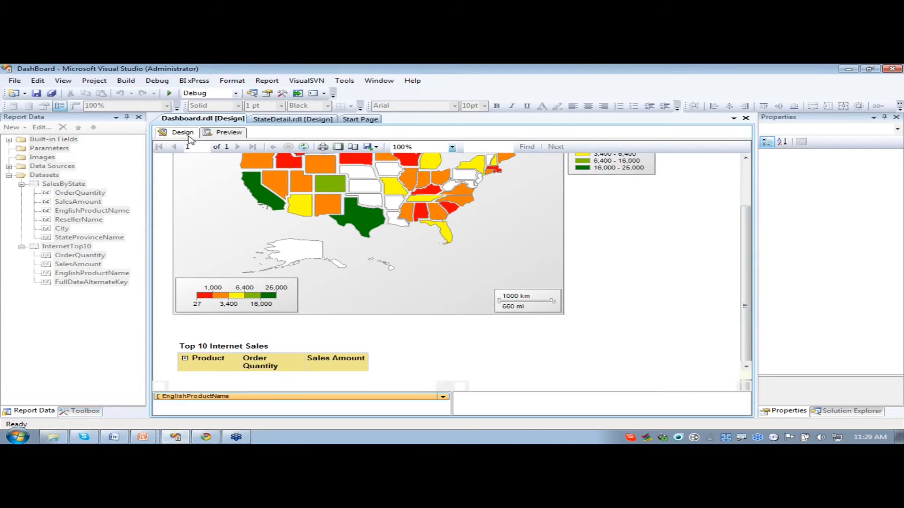
pyautogui.click(46, 412)
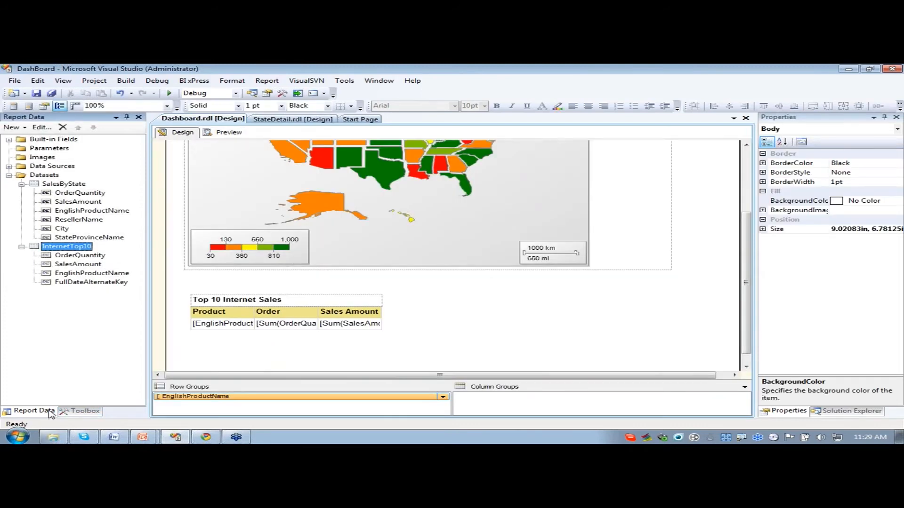
# - Add a dataset named ResellerTop10, embedded in the report and using the AWDW data source
pyautogui.click(53, 176)
pyautogui.rightClick(53, 176)
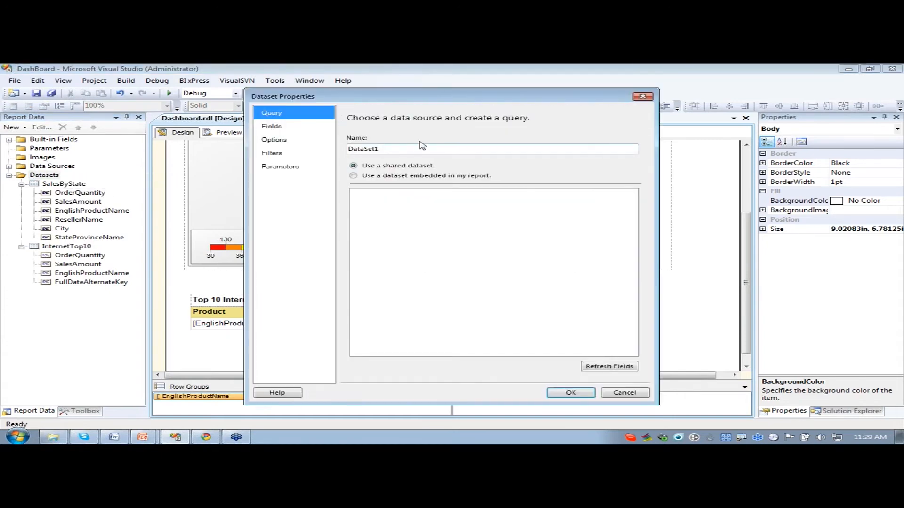
pyautogui.moveTo(410, 148); pyautogui.dragTo(315, 152)
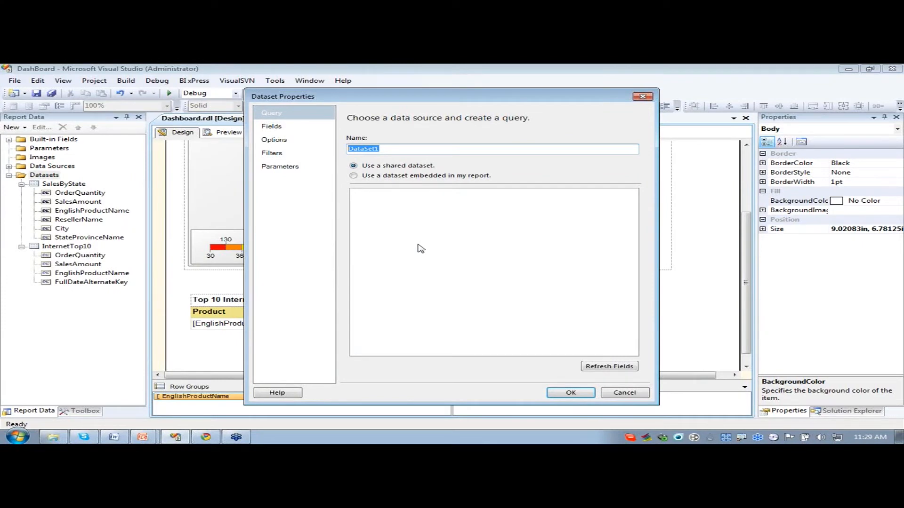
pyautogui.write('ResellerTop10')
pyautogui.click(354, 176)
pyautogui.click(411, 208)
pyautogui.click(410, 215)
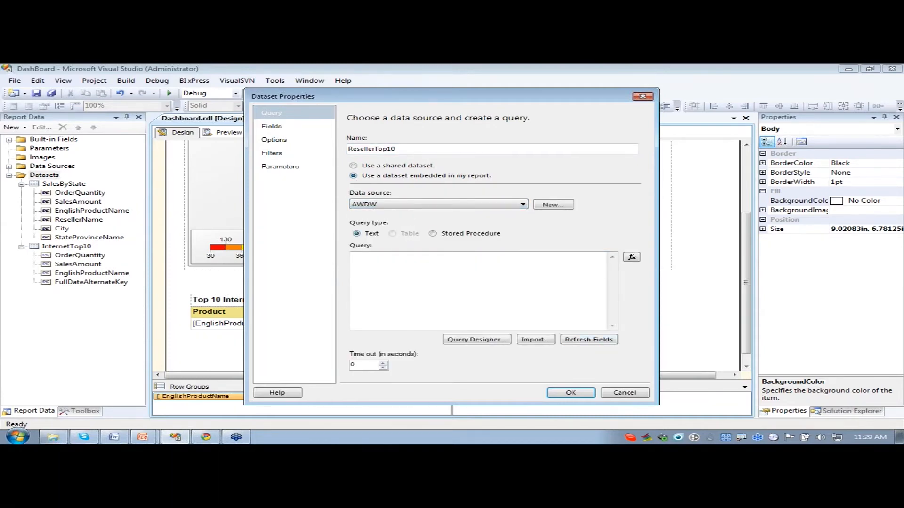
# - Paste the FactResellerSales query joining DimReseller and DimProduct into the ResellerTop10 dataset, remove its leading whitespace, and save the dataset
pyautogui.hotkey('alt', 'Tab')
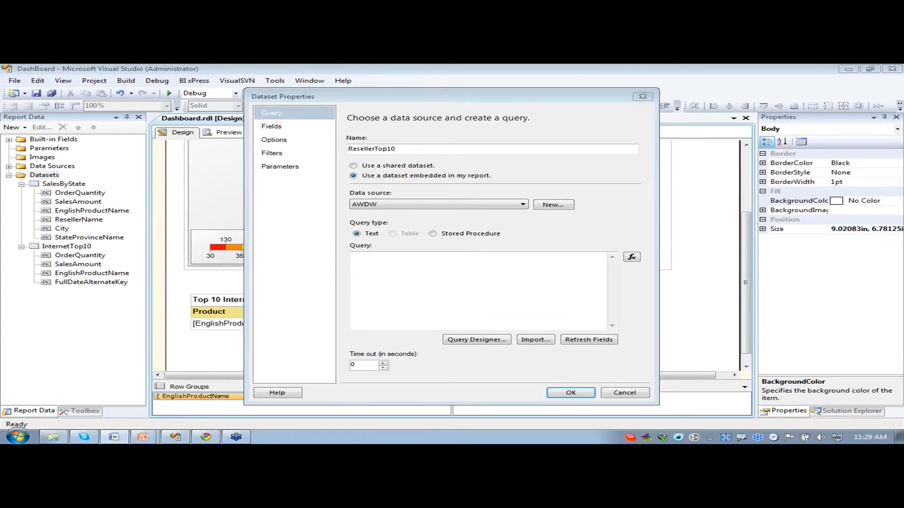
pyautogui.click(441, 272)
pyautogui.write('SELECT FactResellerSales.OrderQuantity, FactResellerSales.SalesAmount, DimReseller.ResellerName, DimProduct.EnglishProductName FROM FactResellerSales INNER JOIN DimReseller ON FactResellerSales.ResellerKey = DimReseller.ResellerKey INNER JOIN DimProduct ON FactResellerSales.ProductKey = DimProduct.ProductKey')
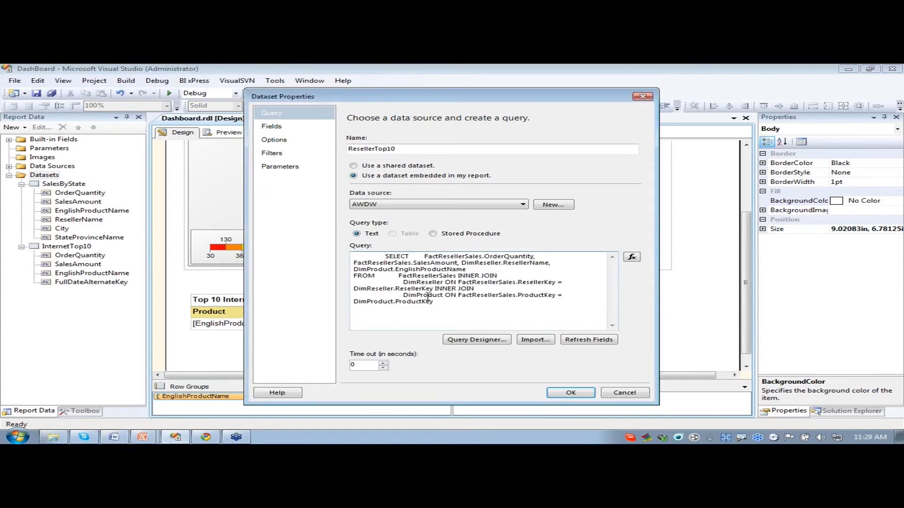
pyautogui.hotkey('ctrl', 'Home')
pyautogui.press('Delete')
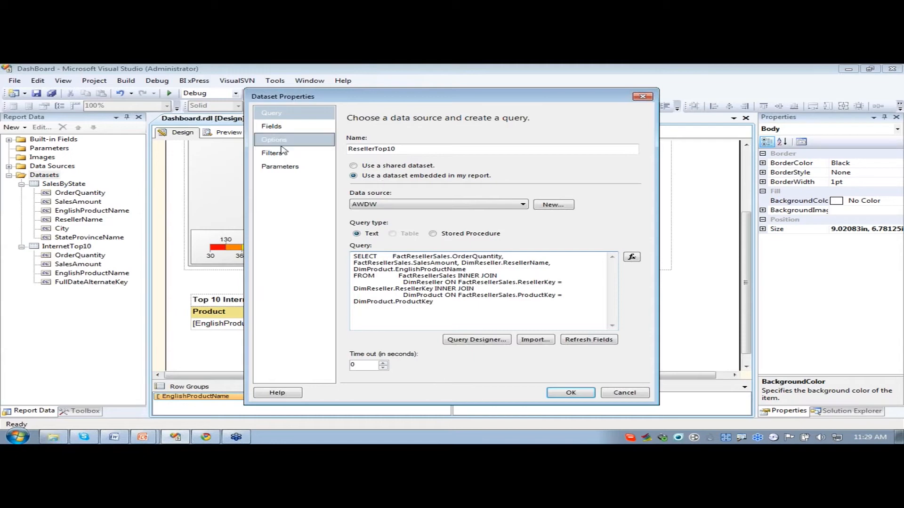
pyautogui.click(582, 395)
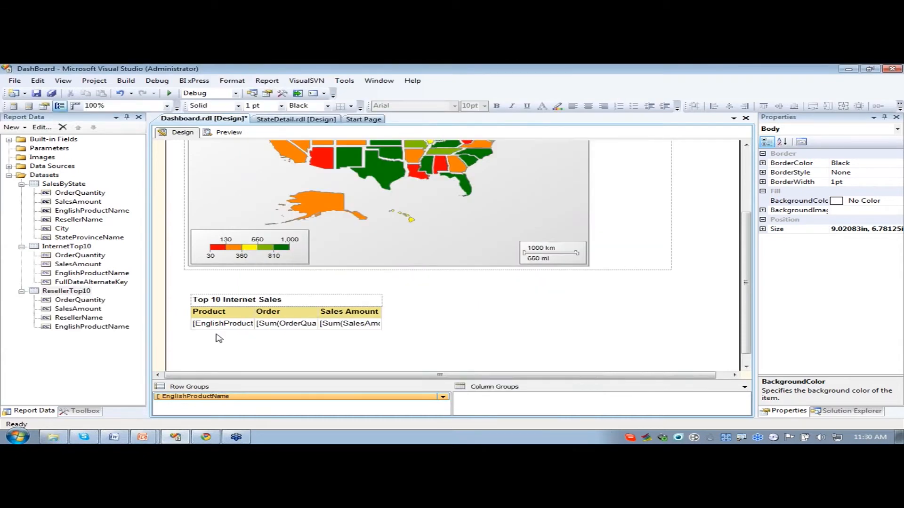
# - Insert a new table on the report body beside the Top 10 Internet Sales table, below the map
pyautogui.click(89, 411)
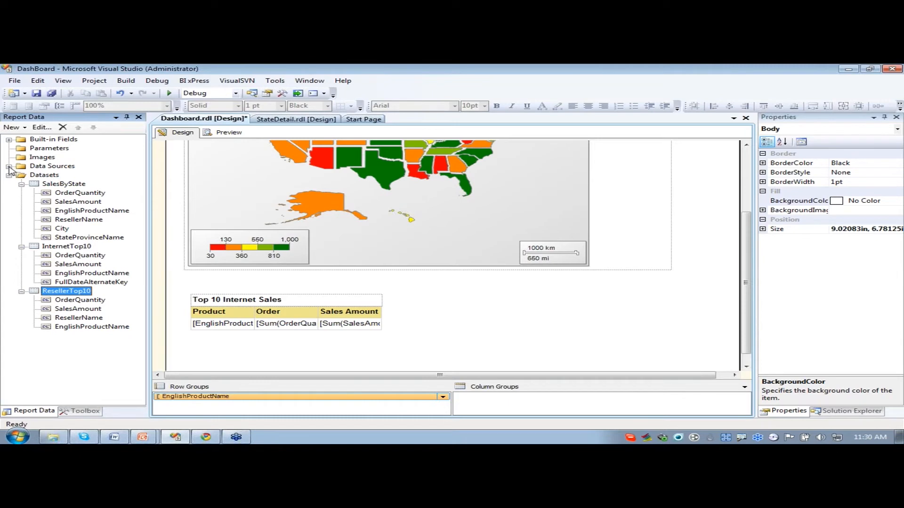
pyautogui.click(70, 412)
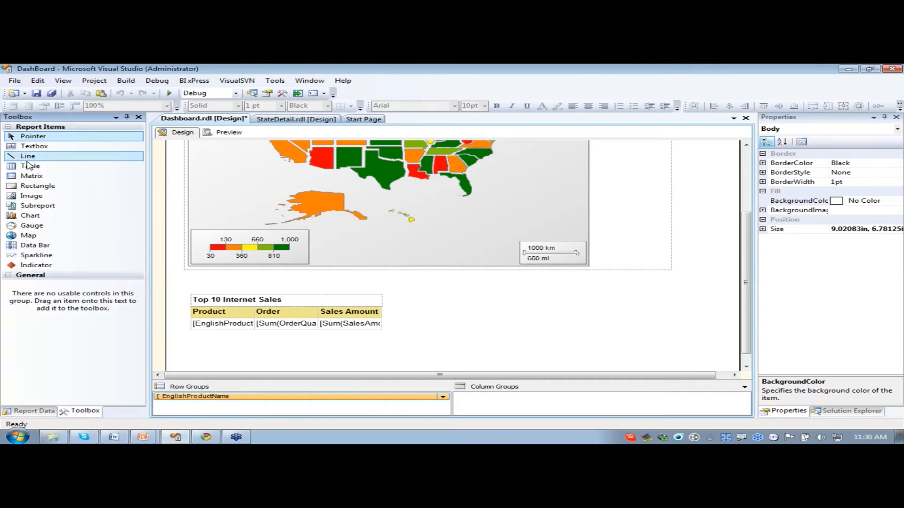
pyautogui.moveTo(30, 166); pyautogui.dragTo(477, 303)
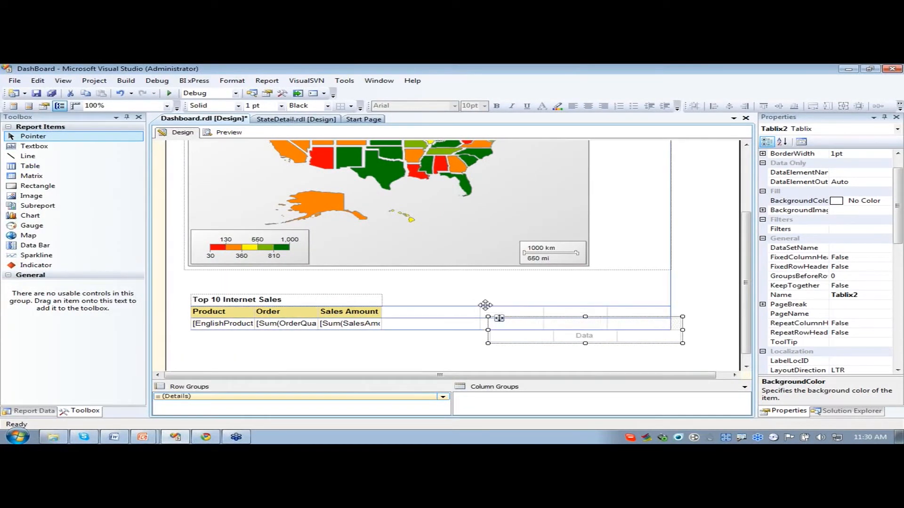
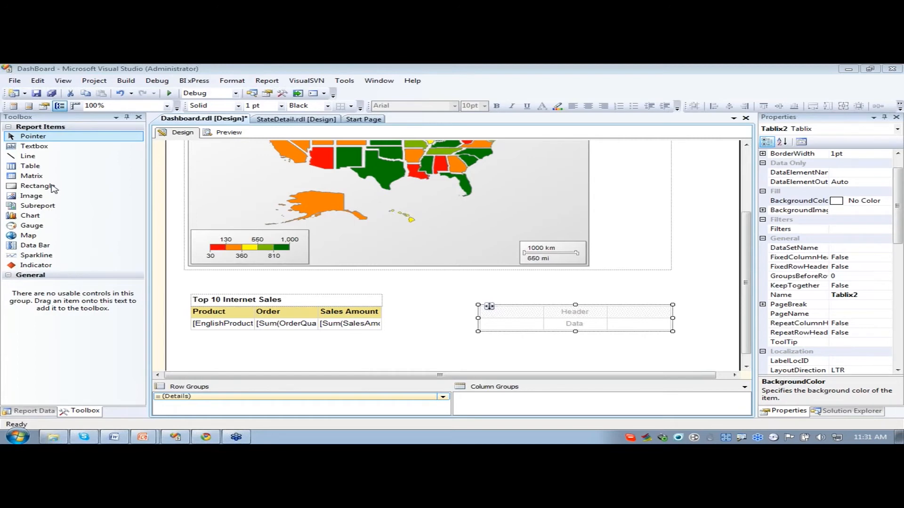
# - Add a text box directly above the new table and stretch it to the table's full width
pyautogui.click(42, 148)
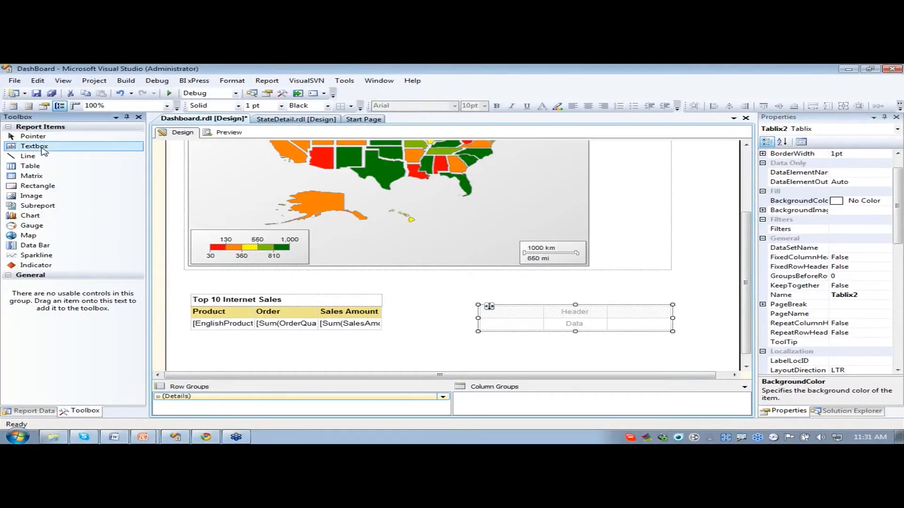
pyautogui.click(512, 294)
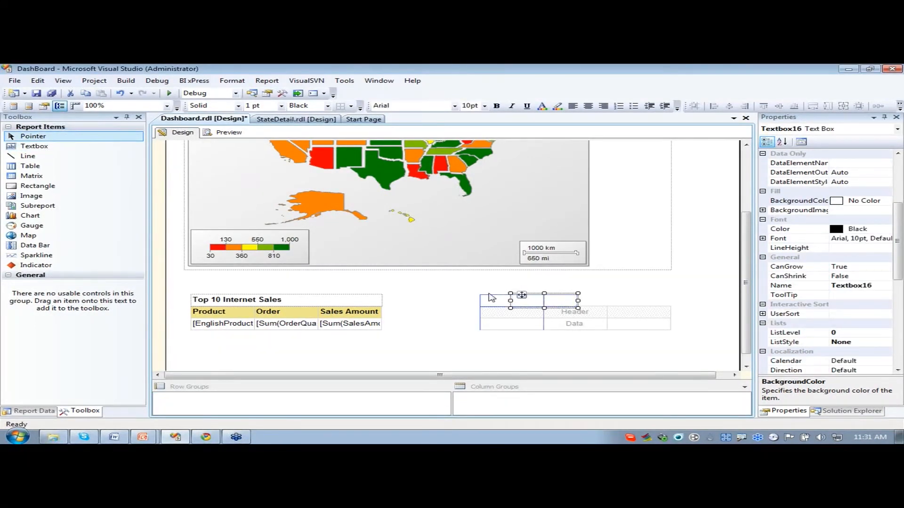
pyautogui.moveTo(490, 297); pyautogui.dragTo(489, 296)
pyautogui.moveTo(546, 300); pyautogui.dragTo(672, 301)
# - Enter the title Top 10 Reseller Sales in the text box and make it bold
pyautogui.click(554, 298)
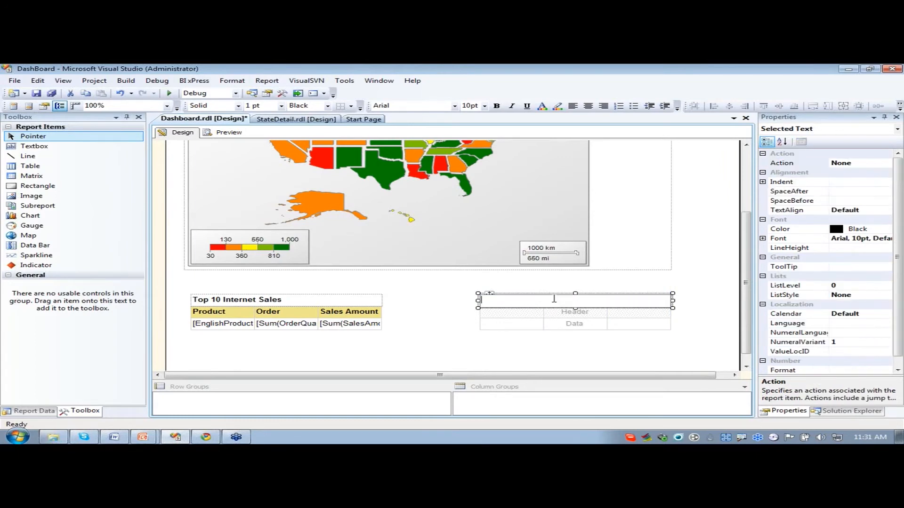
pyautogui.write('Top')
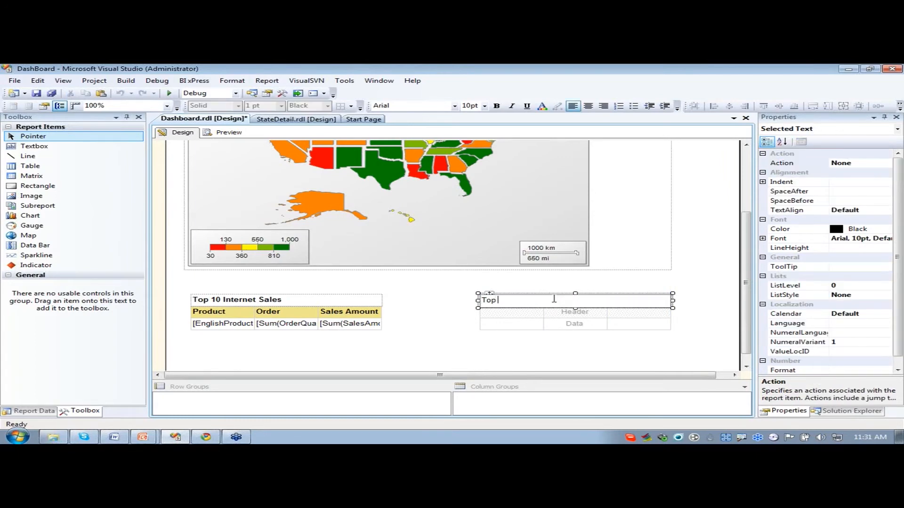
pyautogui.write(' 10 Reseller Sales')
pyautogui.click(597, 289)
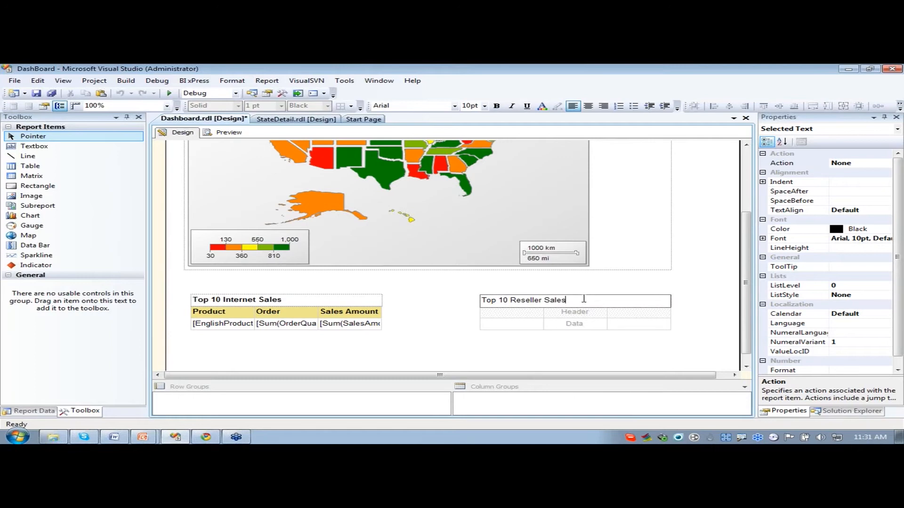
pyautogui.moveTo(566, 300); pyautogui.dragTo(480, 301)
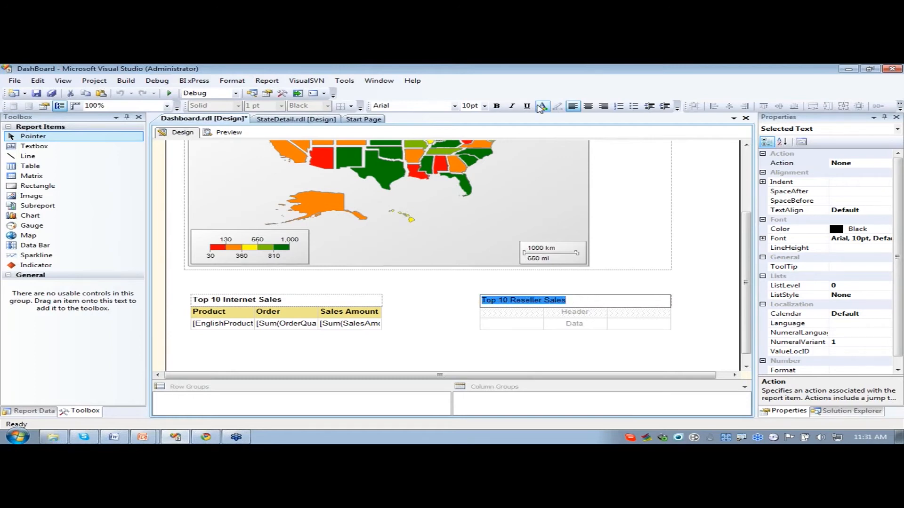
pyautogui.click(496, 106)
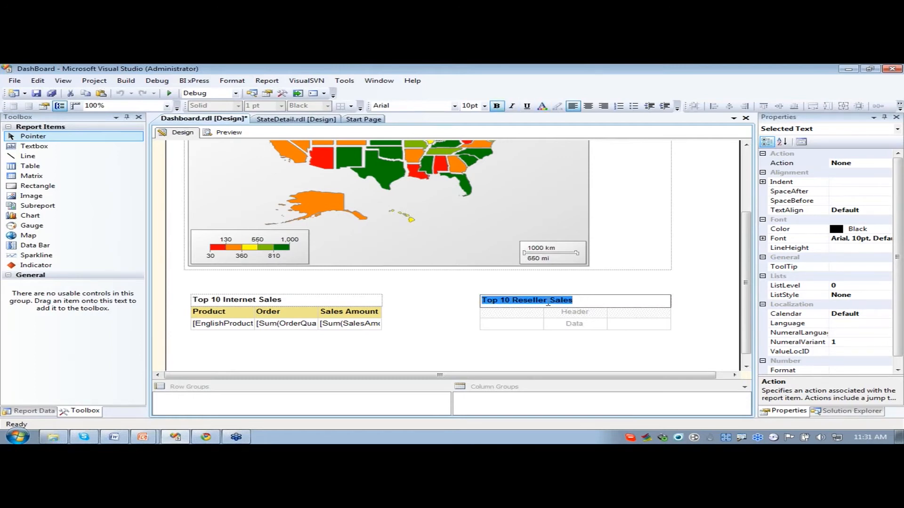
# - Group the new table's rows by EnglishProductName from ResellerTop10 and delete the Details group only, keeping its rows and columns
pyautogui.click(508, 313)
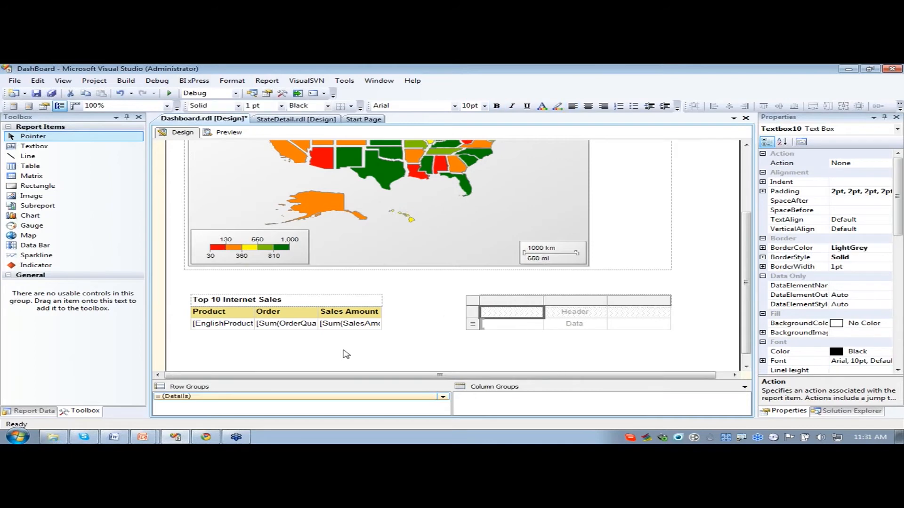
pyautogui.click(28, 413)
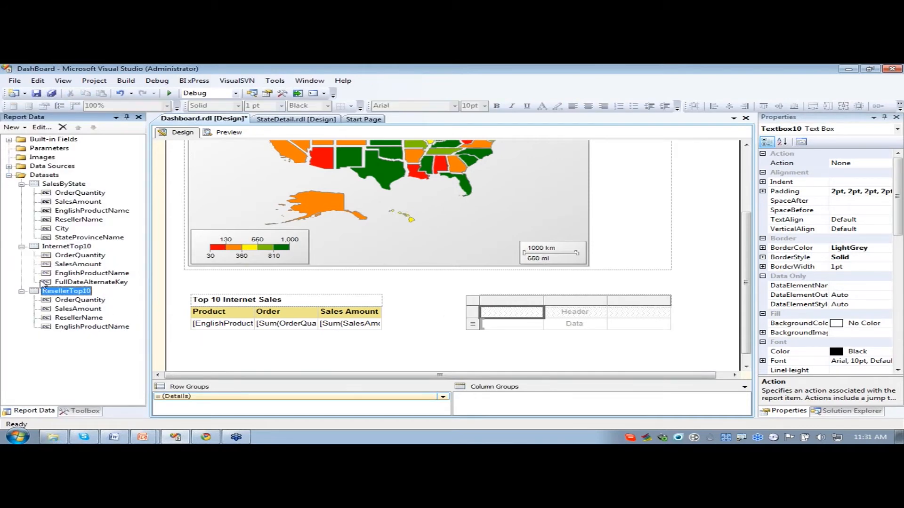
pyautogui.moveTo(65, 330); pyautogui.dragTo(226, 396)
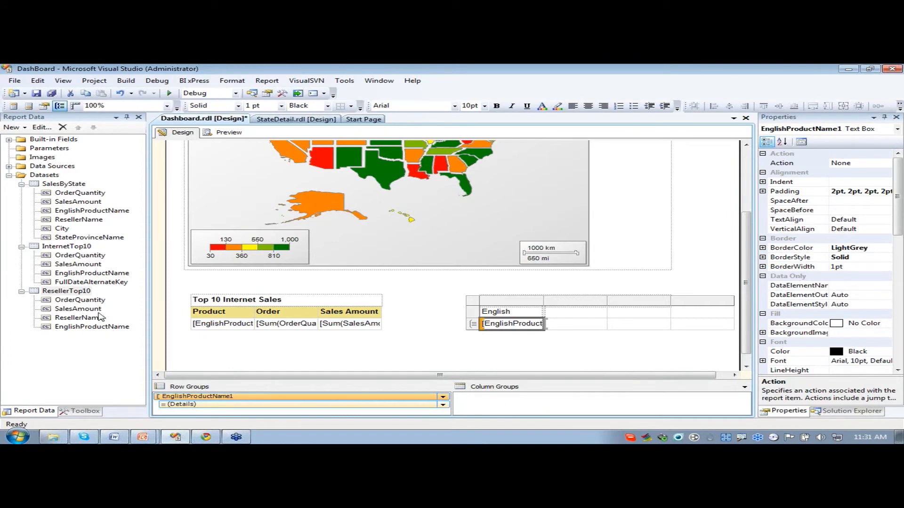
pyautogui.click(217, 407)
pyautogui.rightClick(216, 407)
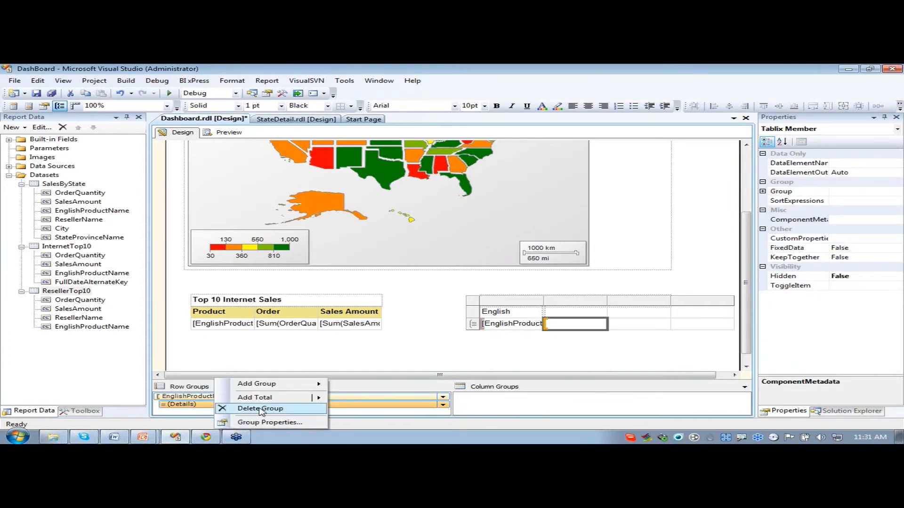
pyautogui.click(261, 410)
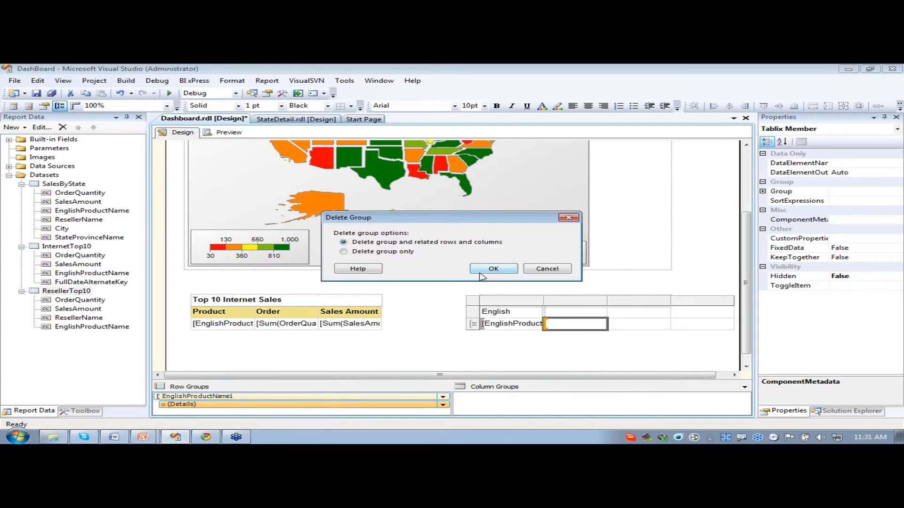
pyautogui.click(343, 252)
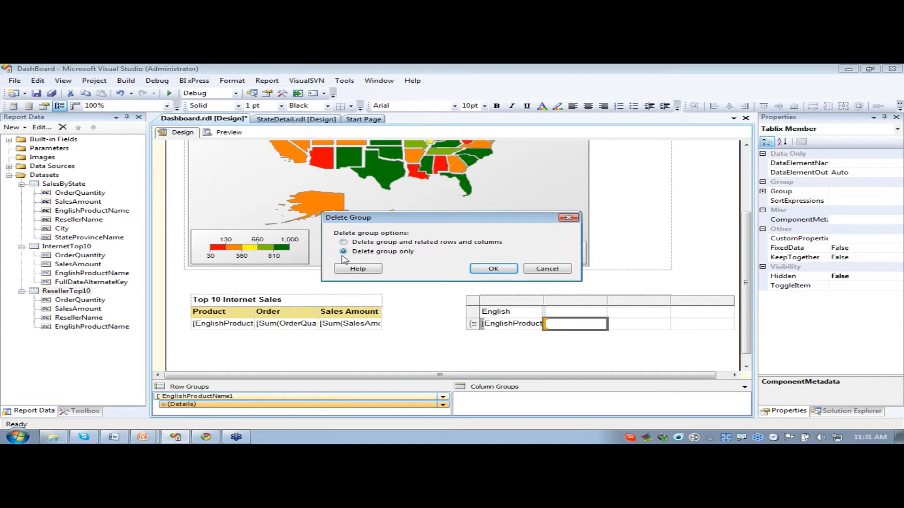
pyautogui.click(493, 269)
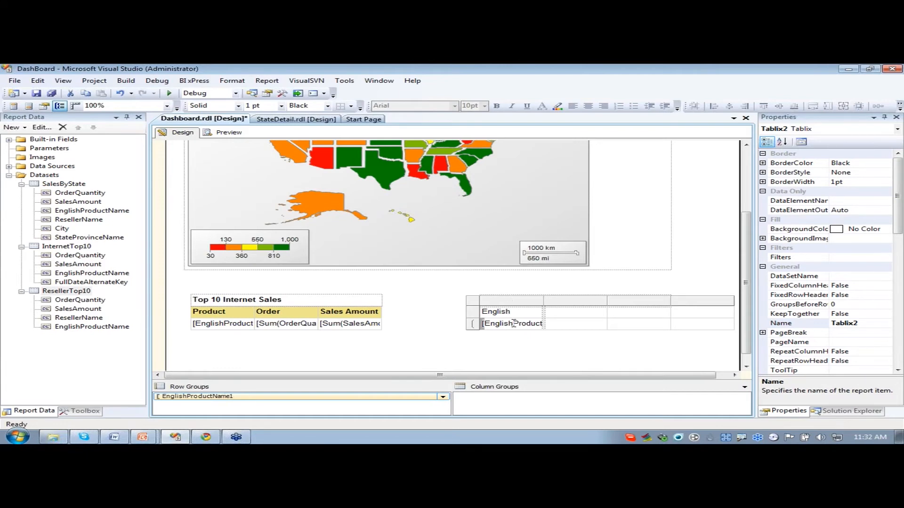
# - Delete the product name column with its associated group, and group the table's rows by ResellerName from ResellerTop10 instead
pyautogui.rightClick(525, 306)
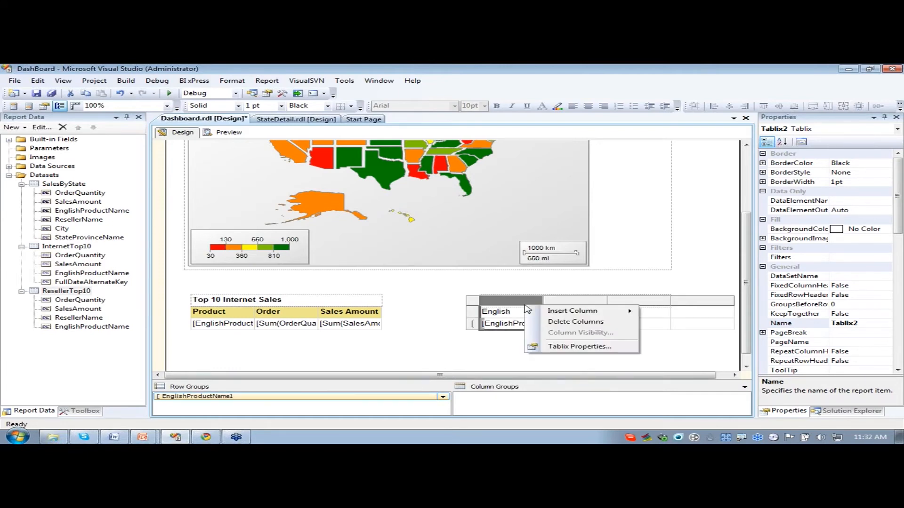
pyautogui.click(589, 322)
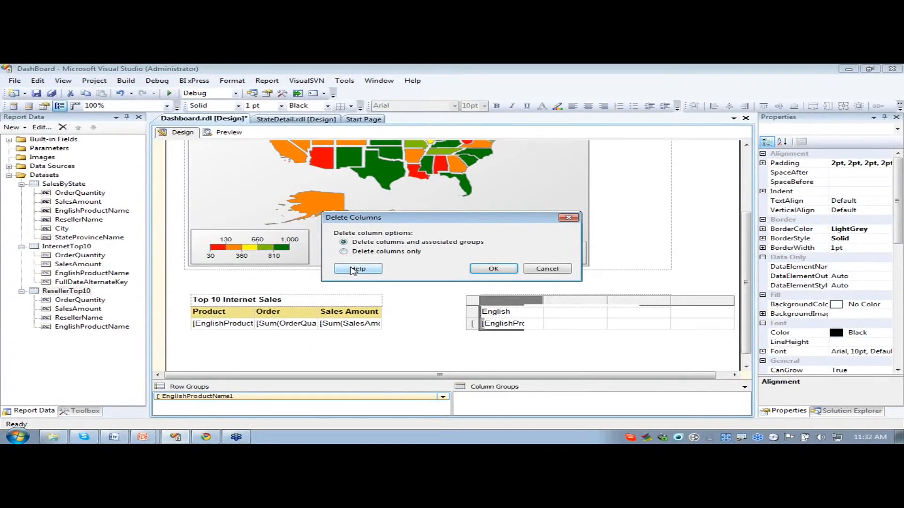
pyautogui.click(493, 269)
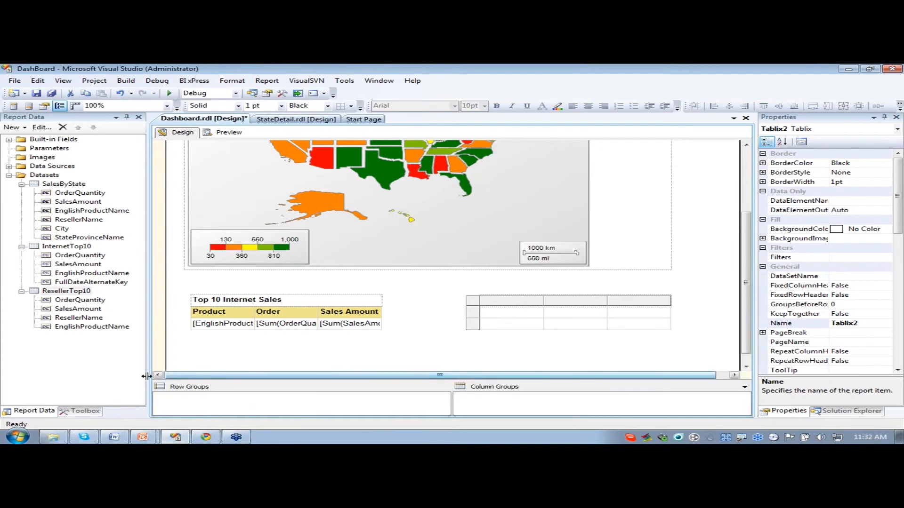
pyautogui.click(68, 318)
pyautogui.moveTo(65, 321); pyautogui.dragTo(275, 397)
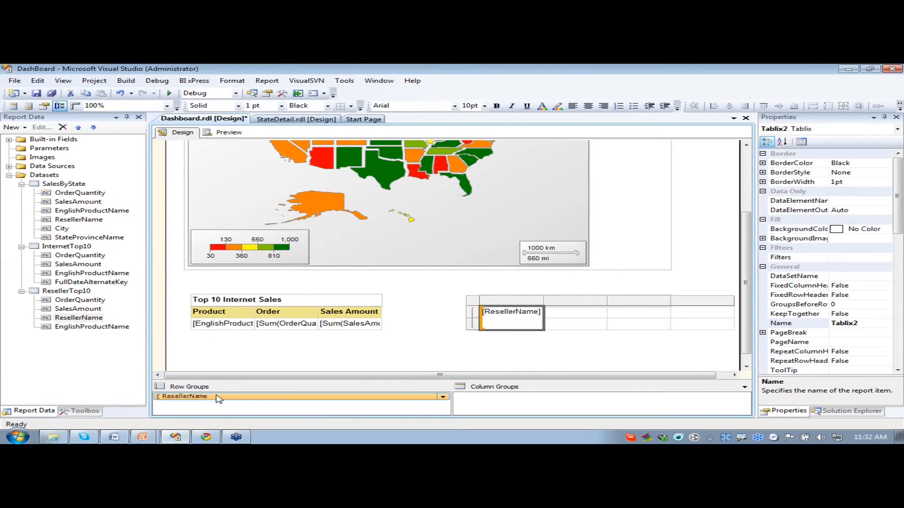
pyautogui.click(562, 360)
pyautogui.click(515, 325)
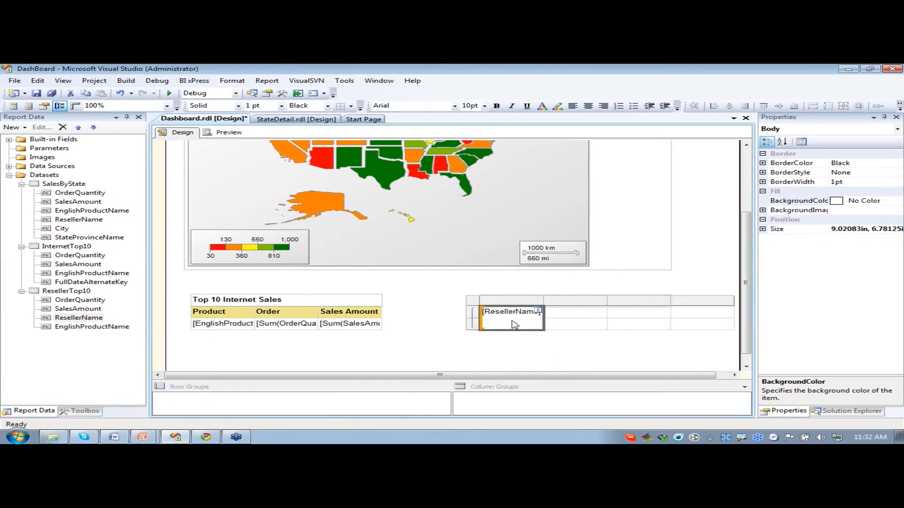
# - Delete the ResellerName column only, keeping its group, and place the ResellerName field in the first cell of the table's upper row
pyautogui.rightClick(509, 307)
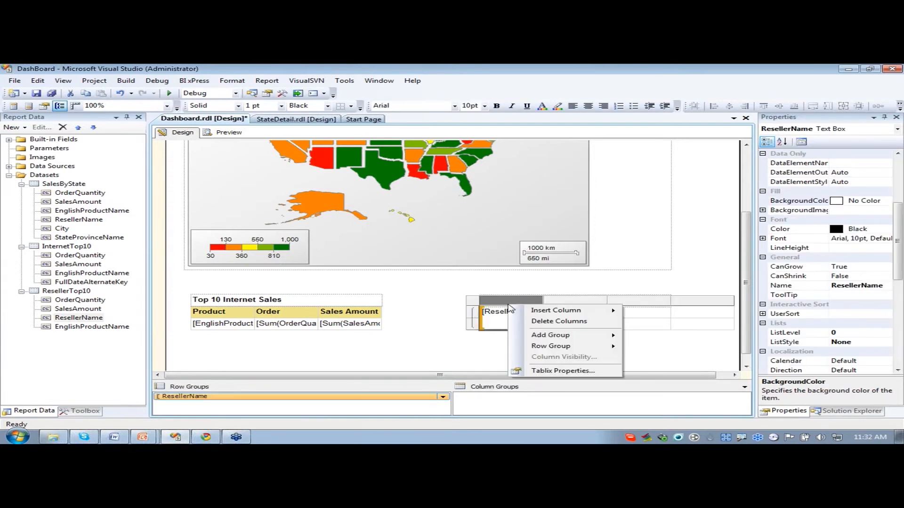
pyautogui.click(559, 321)
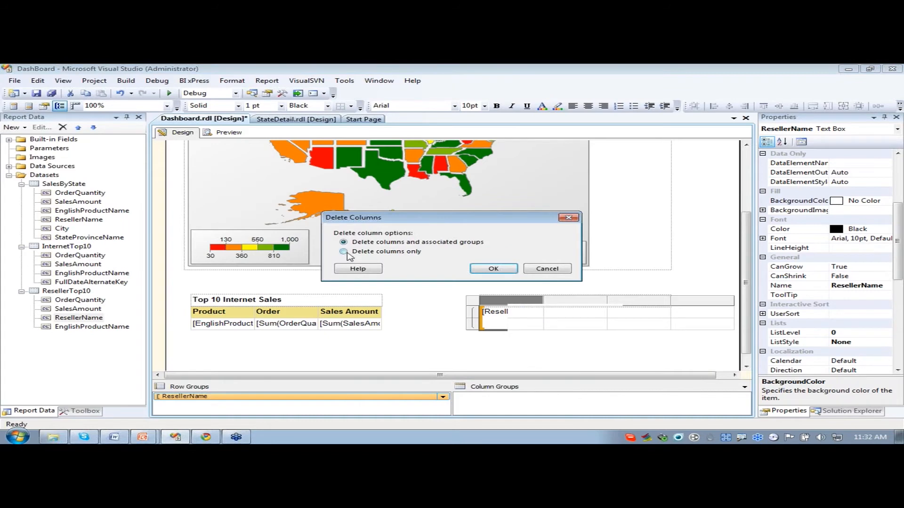
pyautogui.click(344, 251)
pyautogui.click(493, 269)
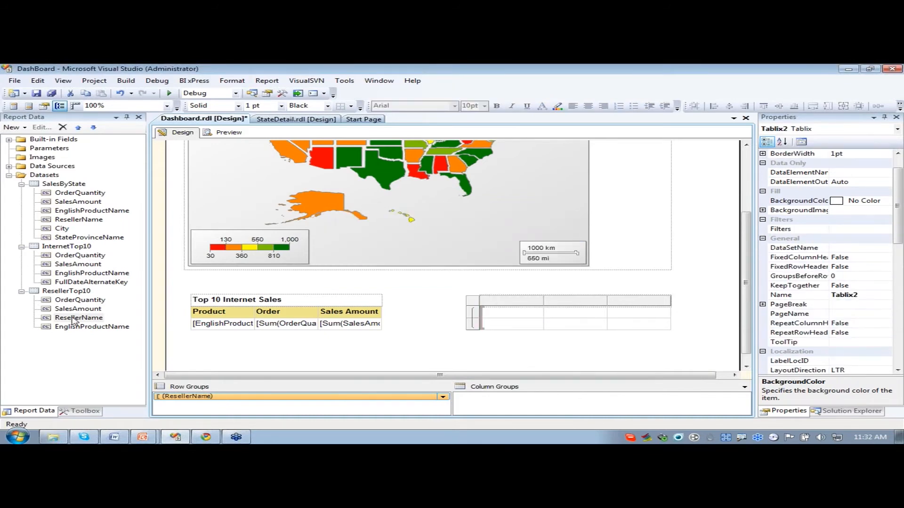
pyautogui.moveTo(73, 320); pyautogui.dragTo(504, 313)
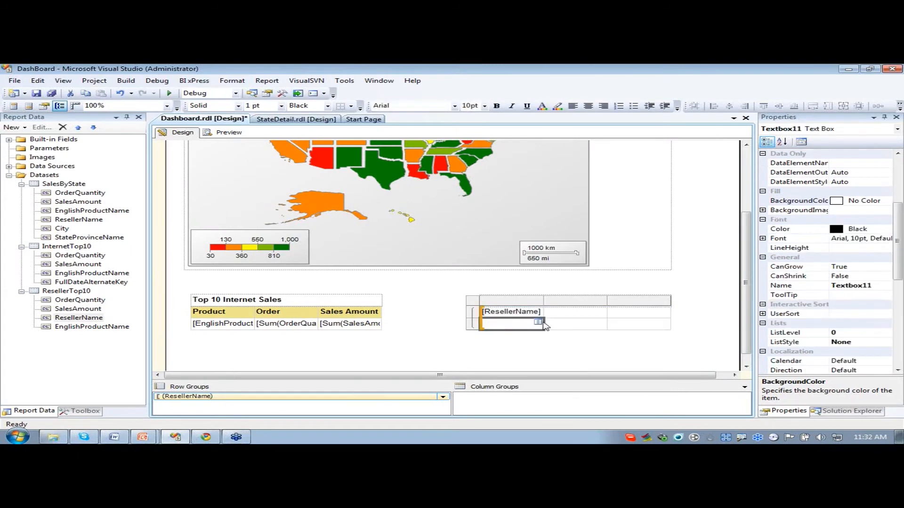
pyautogui.click(560, 324)
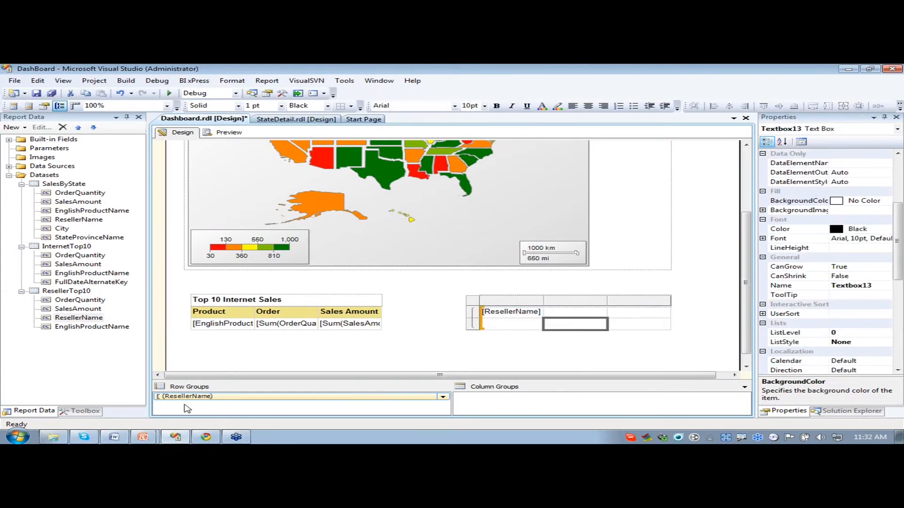
# - Delete the ResellerName row group from the table
pyautogui.rightClick(257, 397)
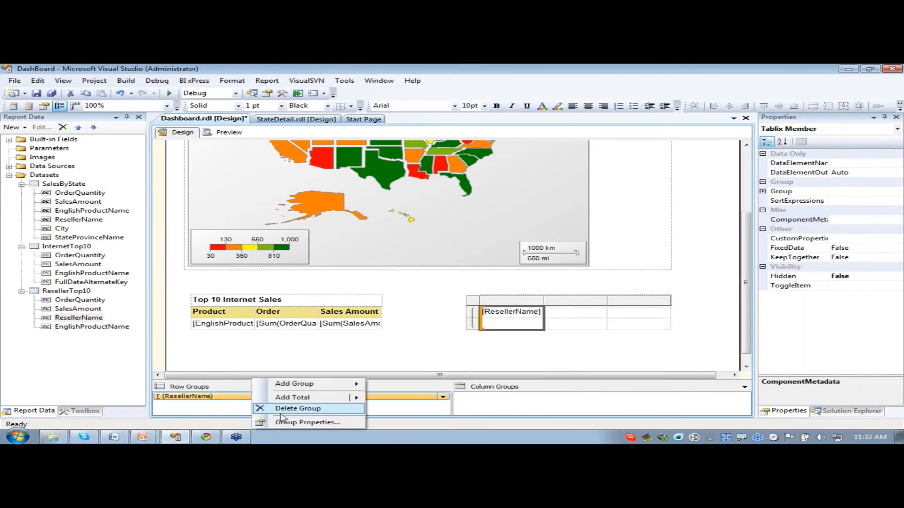
pyautogui.click(285, 408)
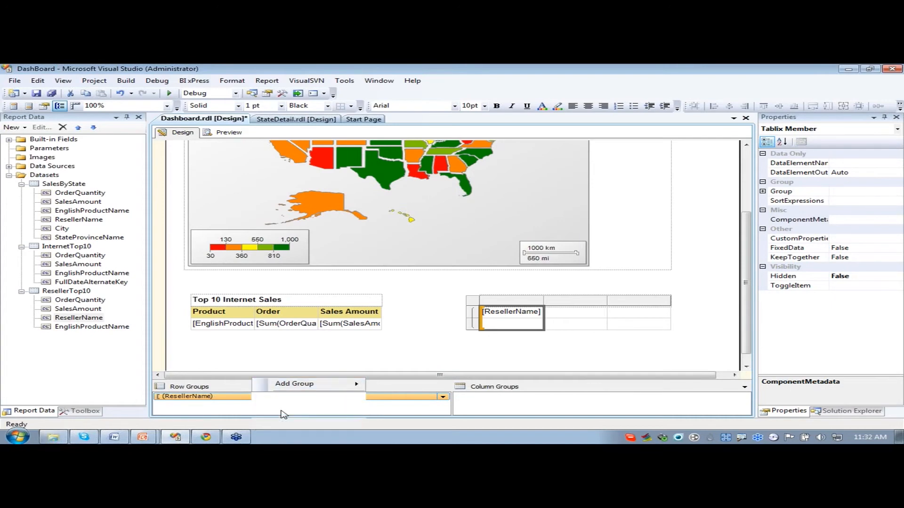
pyautogui.click(493, 269)
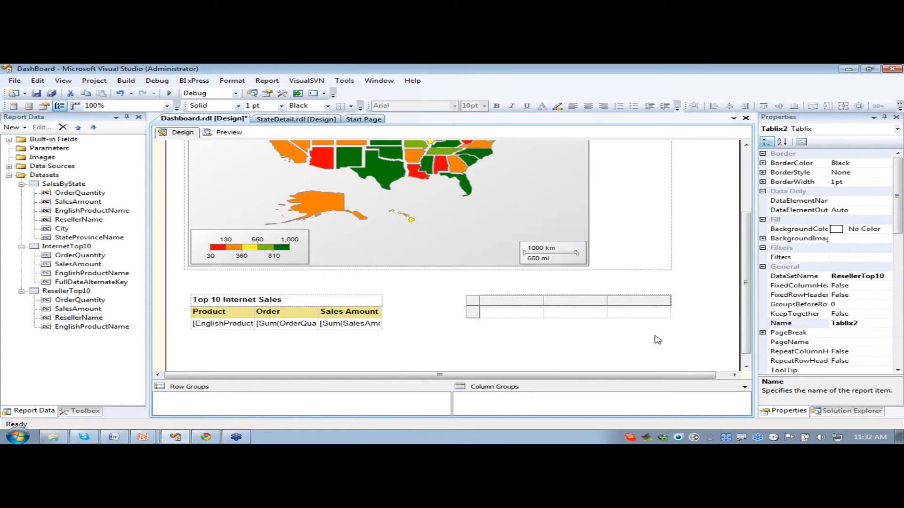
# - Delete the emptied table below the Top 10 Reseller Sales title and insert a fresh table in its place, aligned under the title
pyautogui.moveTo(674, 348); pyautogui.dragTo(464, 310)
pyautogui.click(469, 333)
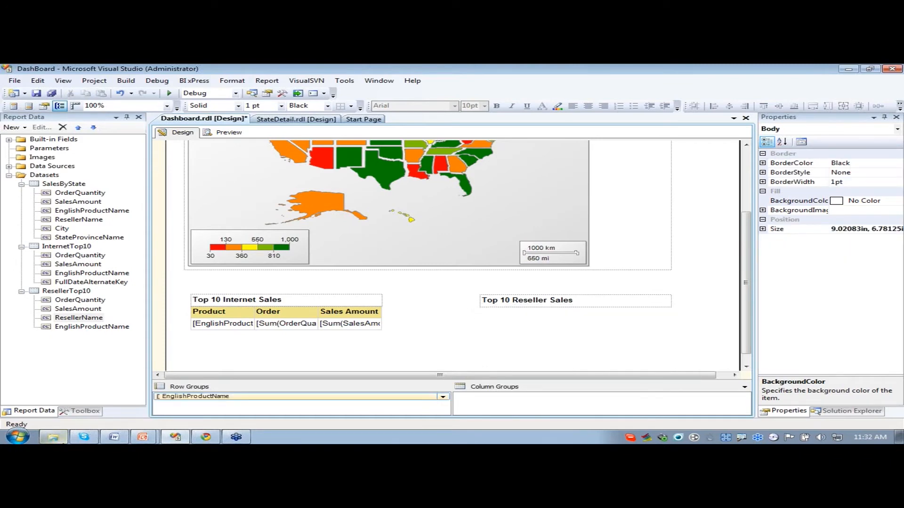
pyautogui.click(78, 413)
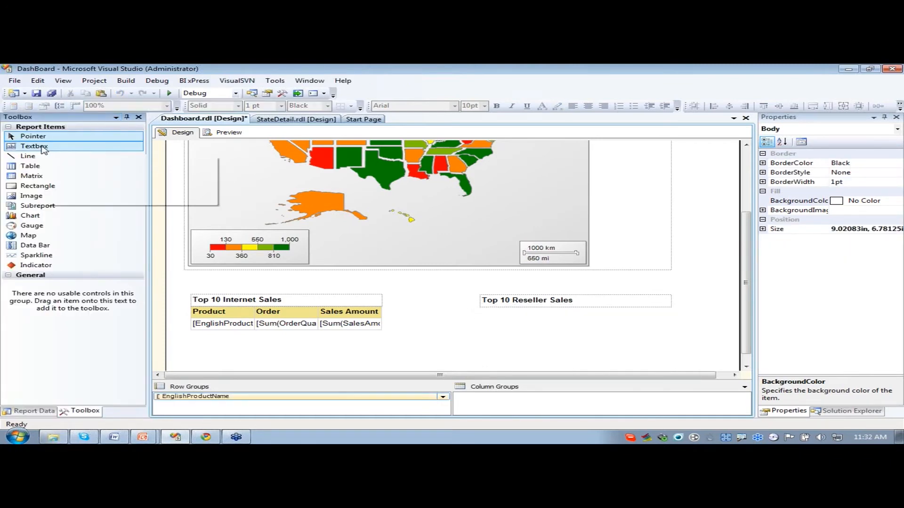
pyautogui.moveTo(32, 169); pyautogui.dragTo(489, 303)
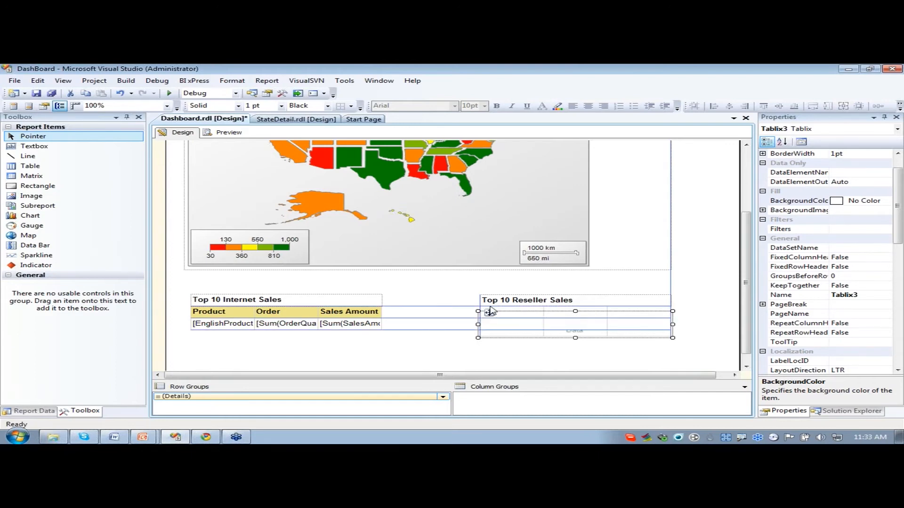
pyautogui.click(522, 326)
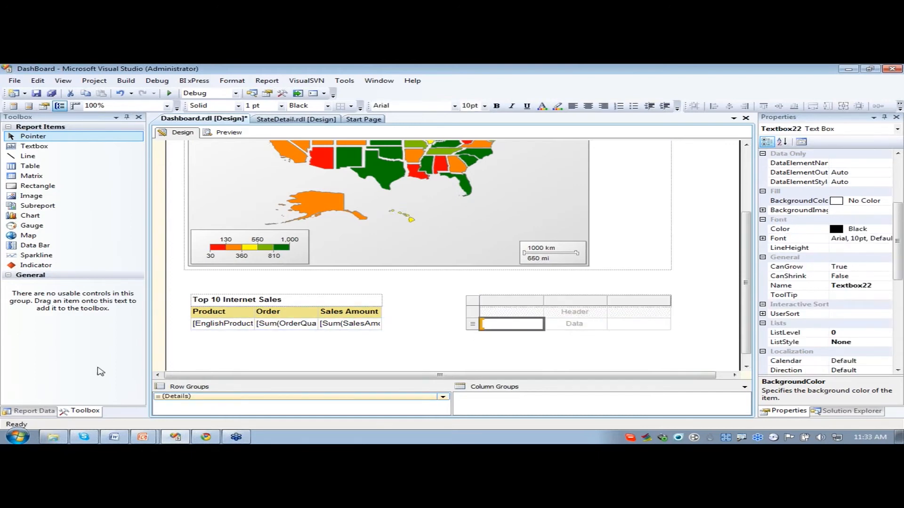
# - Group the fresh table's rows by ResellerName from ResellerTop10 and delete only the Details group, keeping its row and columns
pyautogui.click(30, 411)
pyautogui.moveTo(100, 316); pyautogui.dragTo(213, 397)
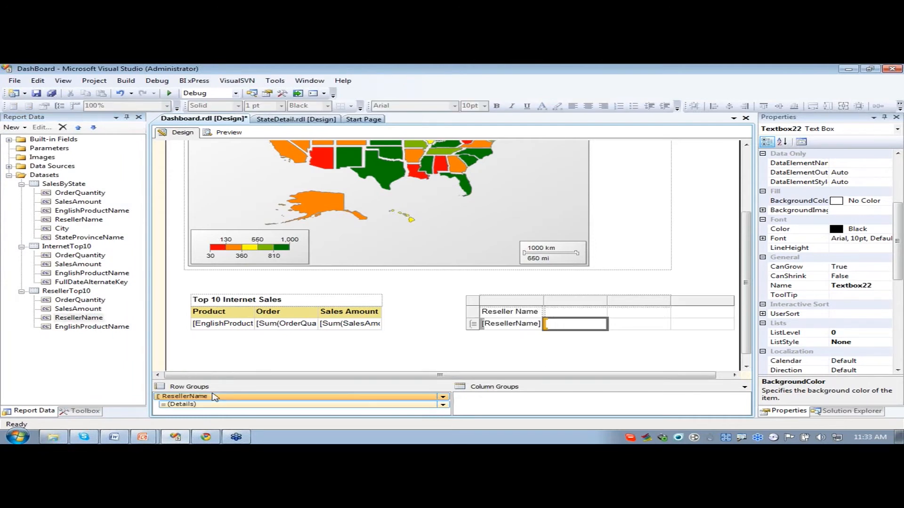
pyautogui.rightClick(244, 404)
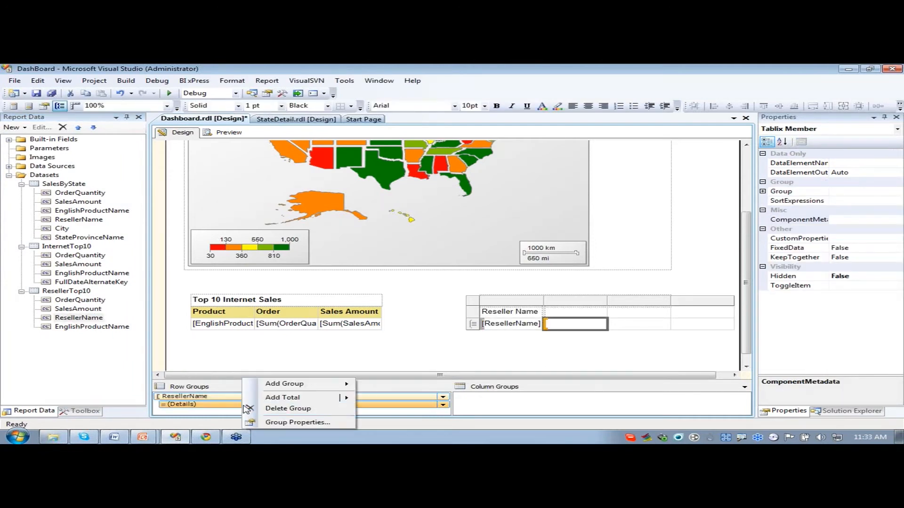
pyautogui.click(307, 409)
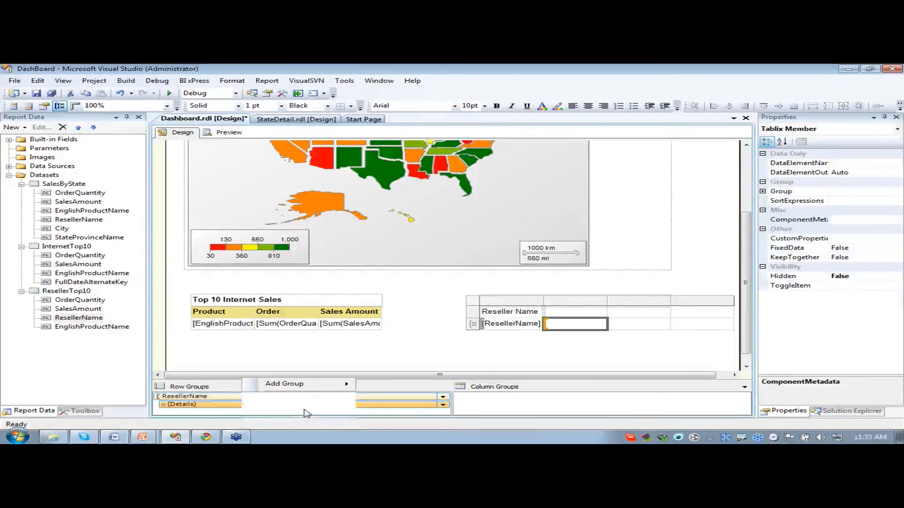
pyautogui.click(490, 267)
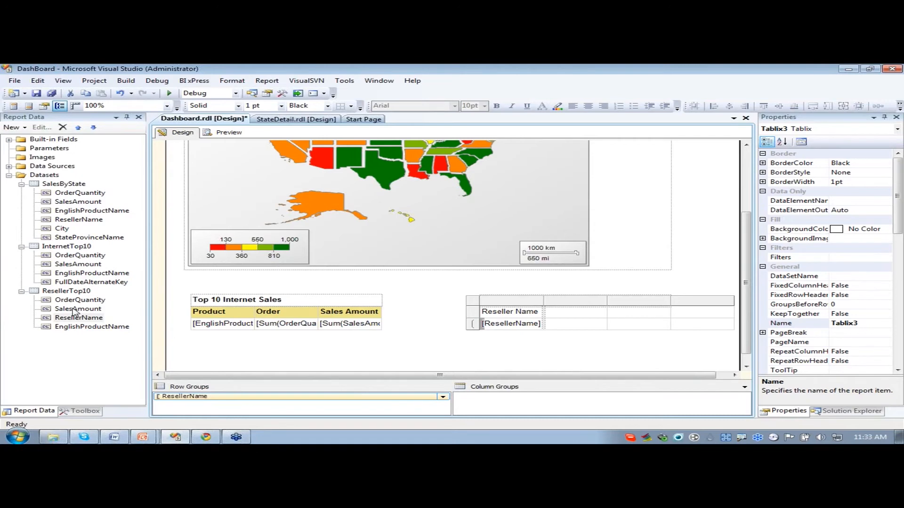
# - Add the OrderQuantity field from ResellerTop10 to the data cell beside ResellerName
pyautogui.moveTo(75, 302); pyautogui.dragTo(575, 325)
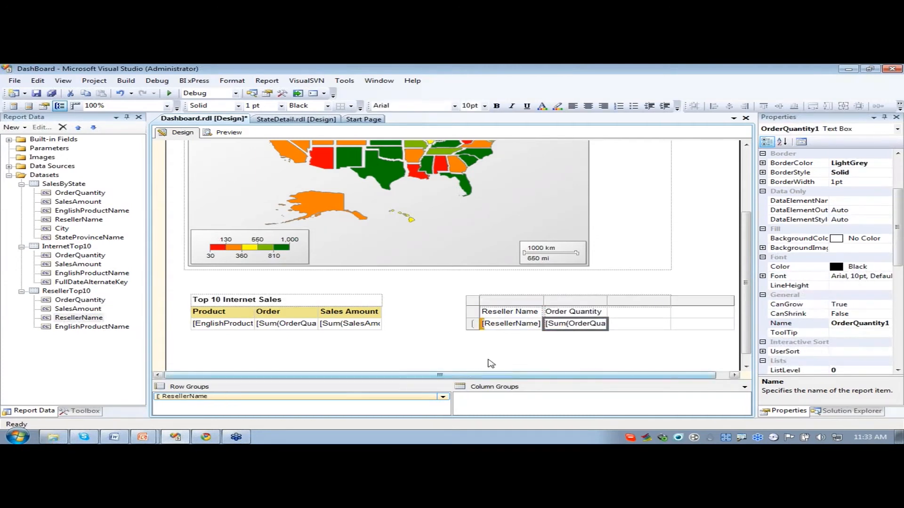
# - Add the SalesAmount field from ResellerTop10 to the column beside OrderQuantity and delete the empty last column of the reseller table
pyautogui.moveTo(74, 312); pyautogui.dragTo(656, 333)
pyautogui.rightClick(715, 304)
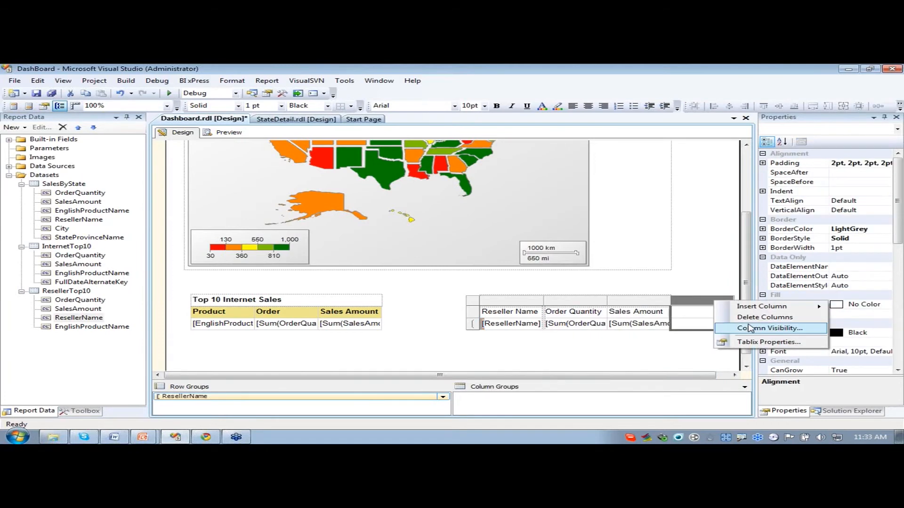
pyautogui.click(754, 317)
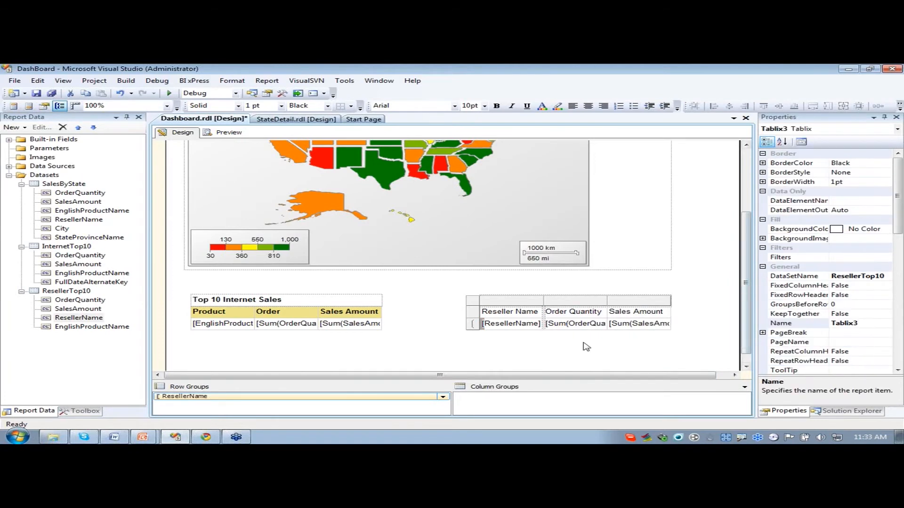
pyautogui.click(586, 347)
# - Set the background color of the reseller table's three header cells to Khaki
pyautogui.click(528, 312)
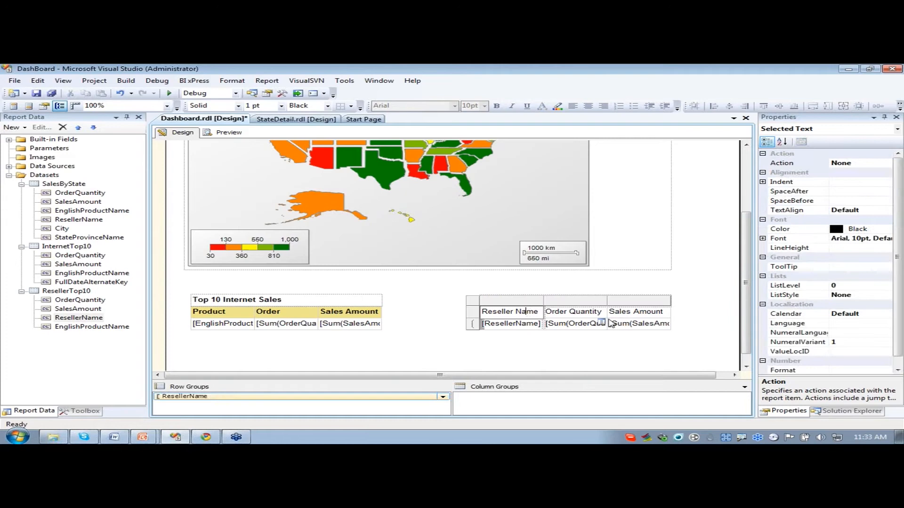
pyautogui.keyDown('shift'); pyautogui.click(656, 312); pyautogui.keyUp('shift')
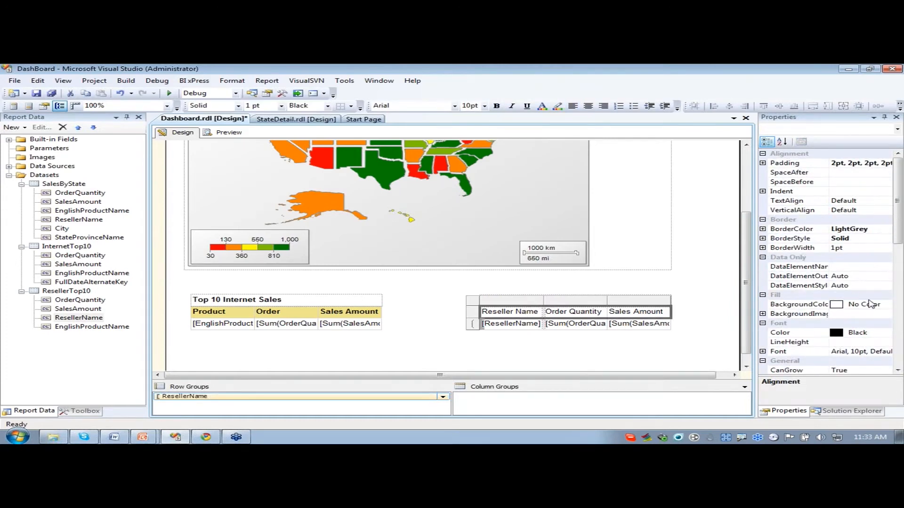
pyautogui.click(879, 307)
pyautogui.click(878, 307)
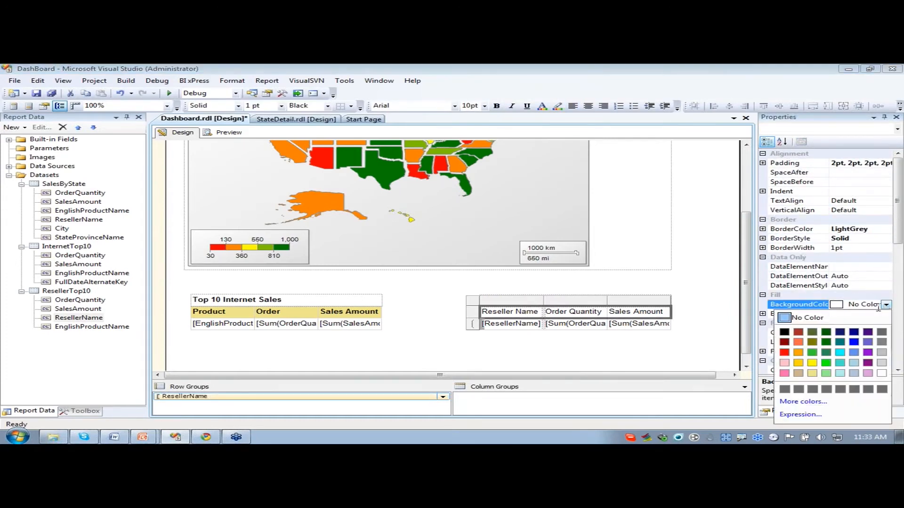
pyautogui.click(811, 373)
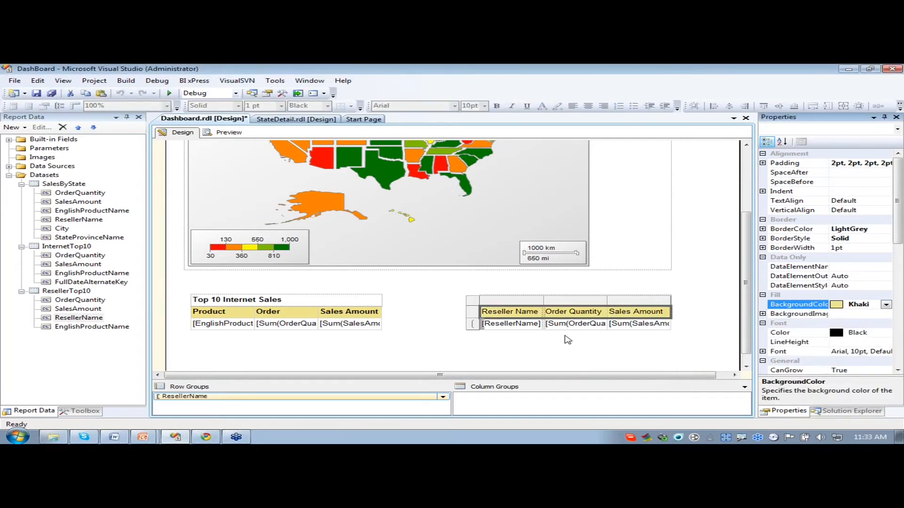
# - Set the number format of the SalesAmount value in the reseller table to c2
pyautogui.doubleClick(628, 325)
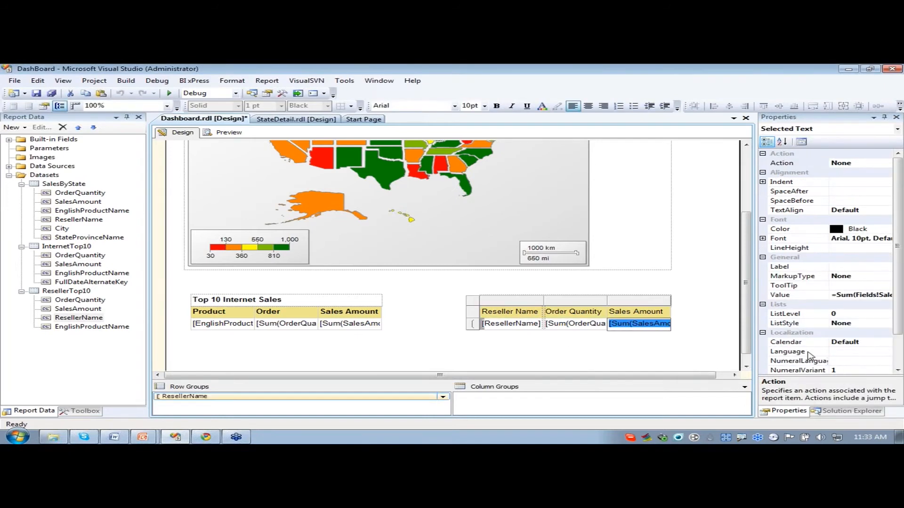
pyautogui.scroll(-2, 898, 301)
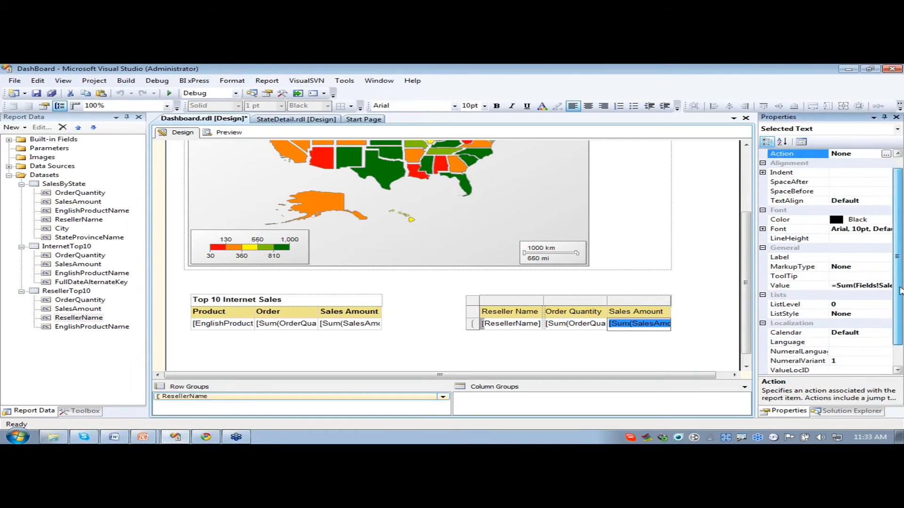
pyautogui.click(846, 361)
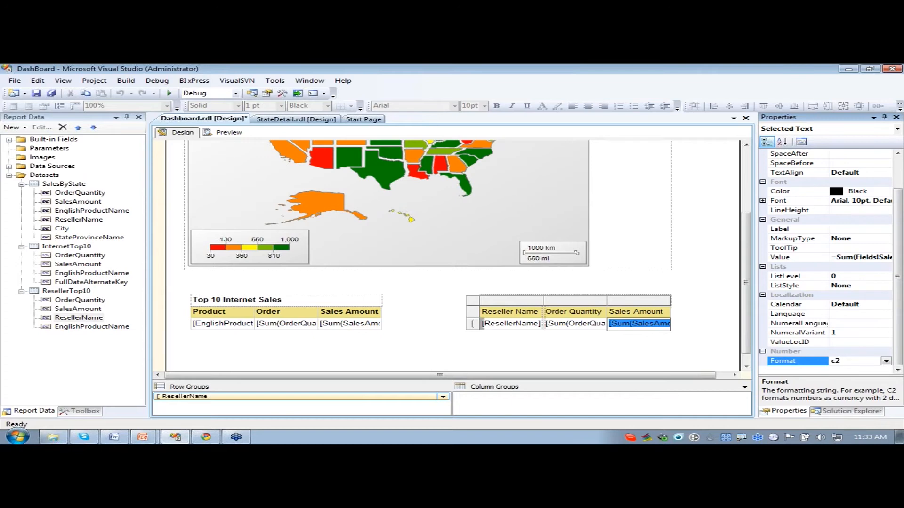
pyautogui.click(430, 341)
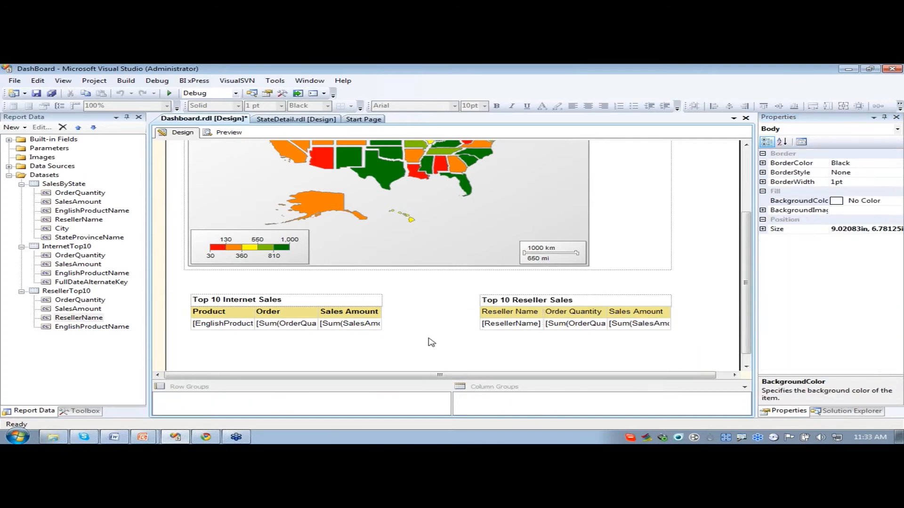
# - Make the reseller table's three header cells, Reseller Name through Sales Amount, bold
pyautogui.doubleClick(492, 313)
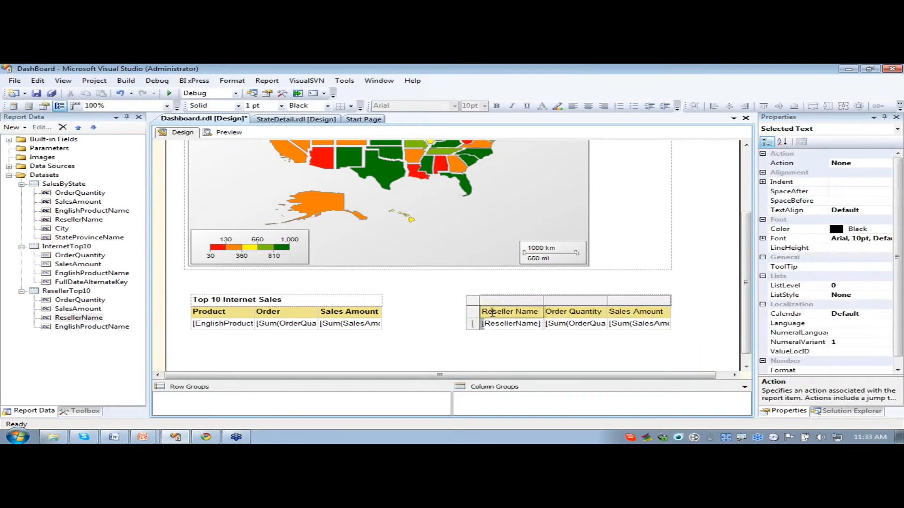
pyautogui.keyDown('shift'); pyautogui.click(666, 312); pyautogui.keyUp('shift')
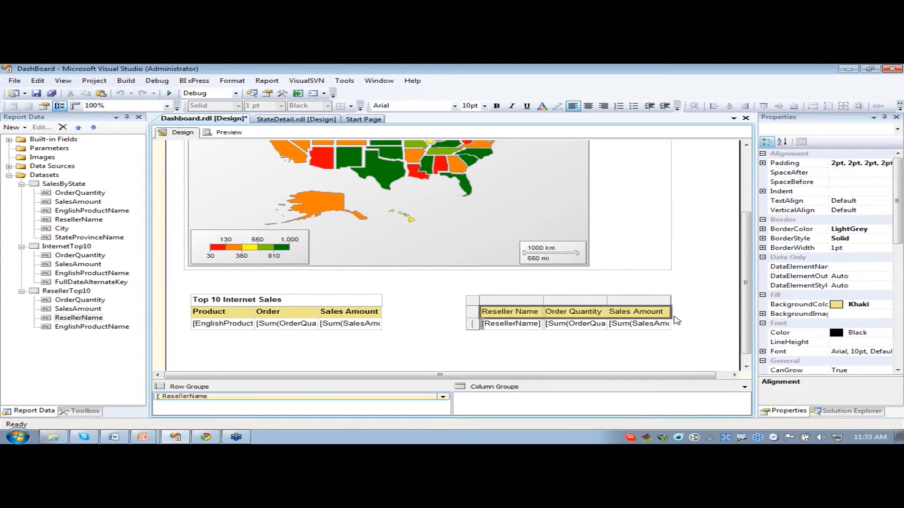
pyautogui.click(496, 106)
pyautogui.click(514, 353)
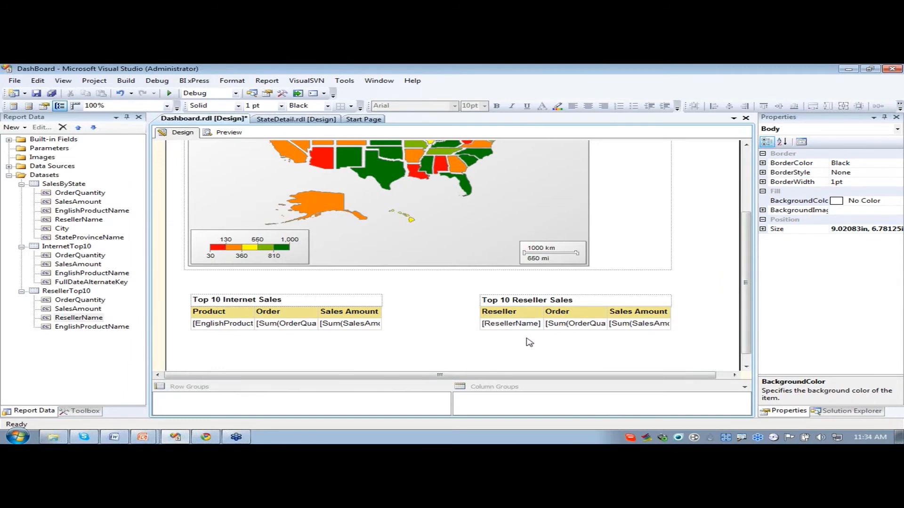
pyautogui.doubleClick(510, 323)
pyautogui.rightClick(209, 403)
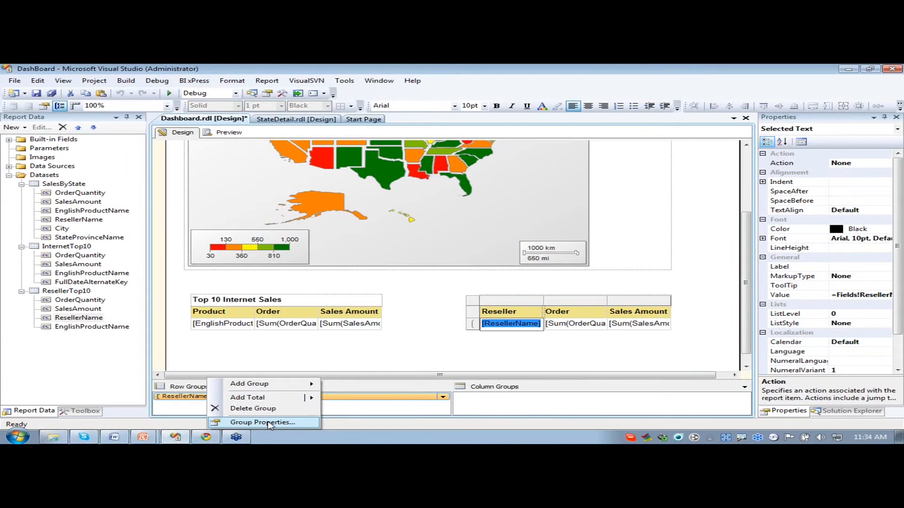
pyautogui.click(269, 422)
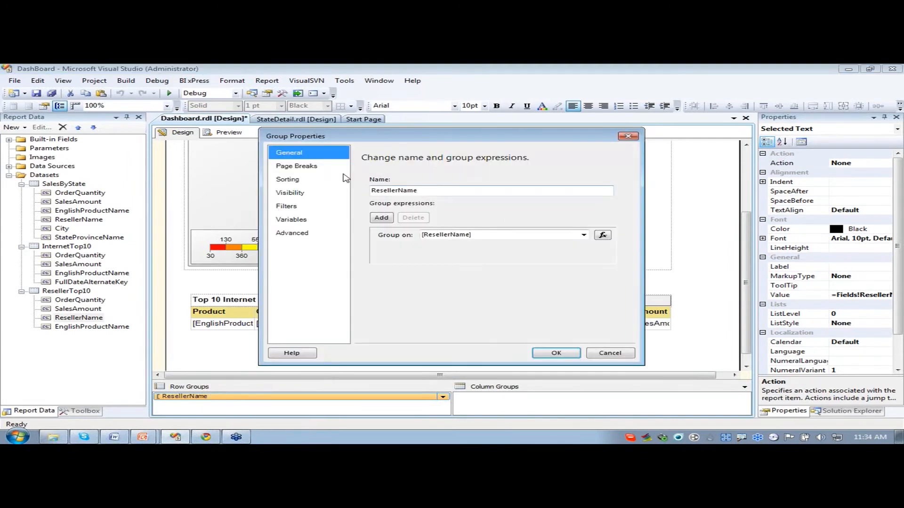
pyautogui.click(296, 192)
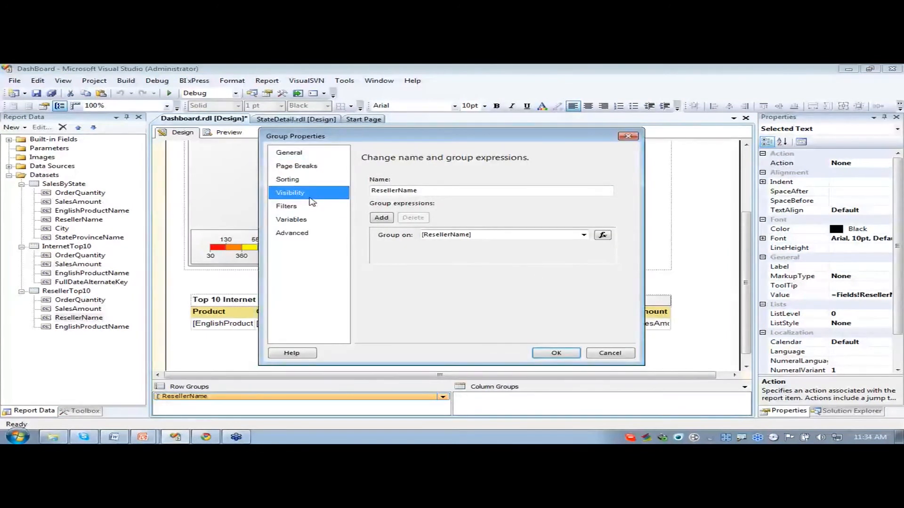
pyautogui.click(610, 354)
# - Set the ResellerName row group to be hidden initially and toggled by Textbox27, the Reseller Name header cell
pyautogui.click(524, 313)
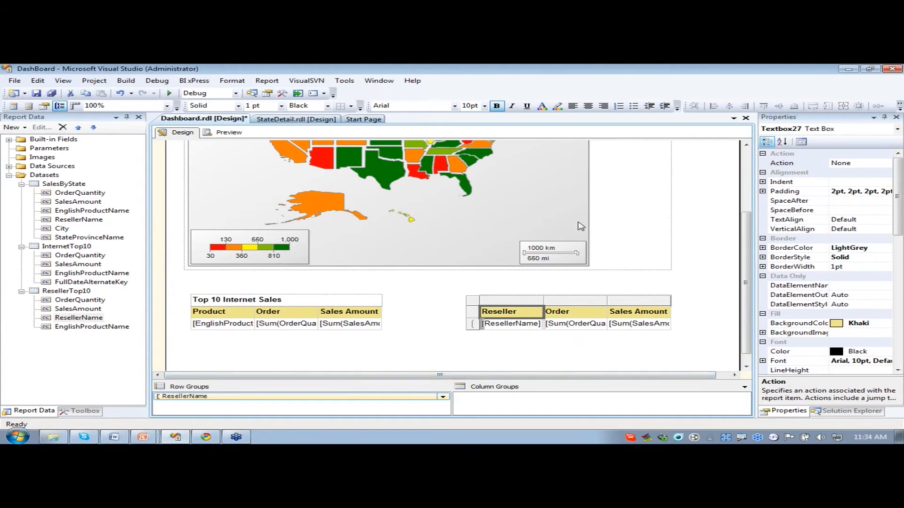
pyautogui.click(221, 396)
pyautogui.rightClick(221, 408)
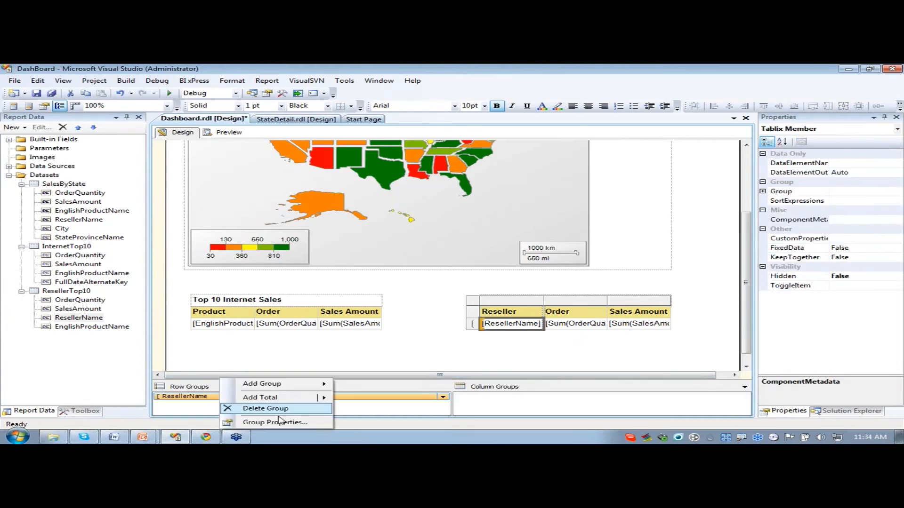
pyautogui.click(273, 423)
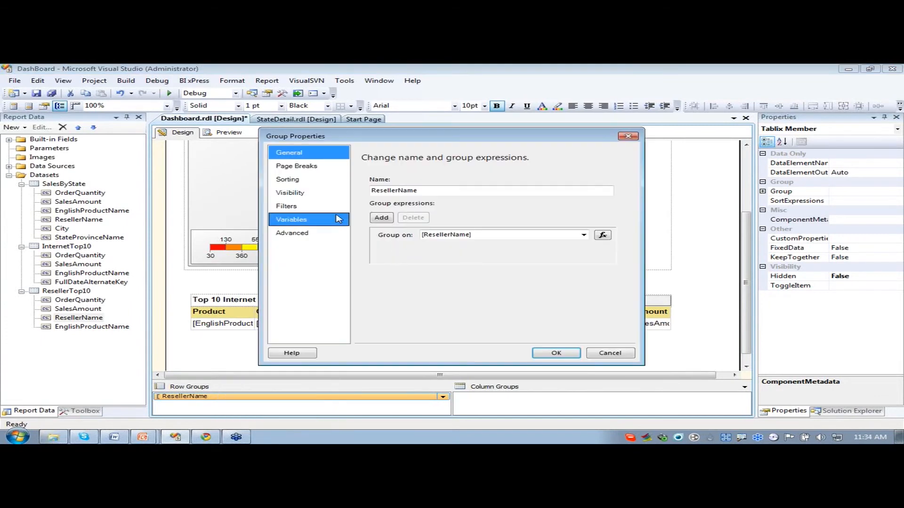
pyautogui.click(320, 198)
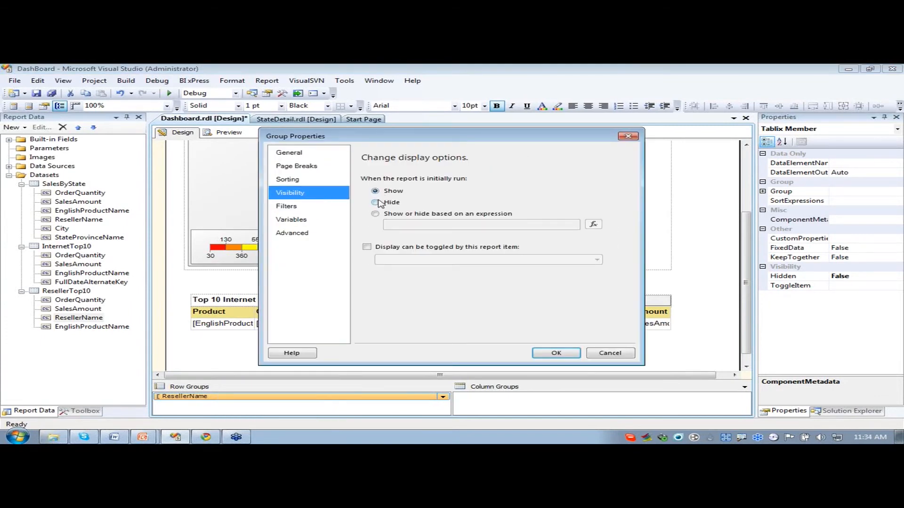
pyautogui.click(379, 203)
pyautogui.click(367, 248)
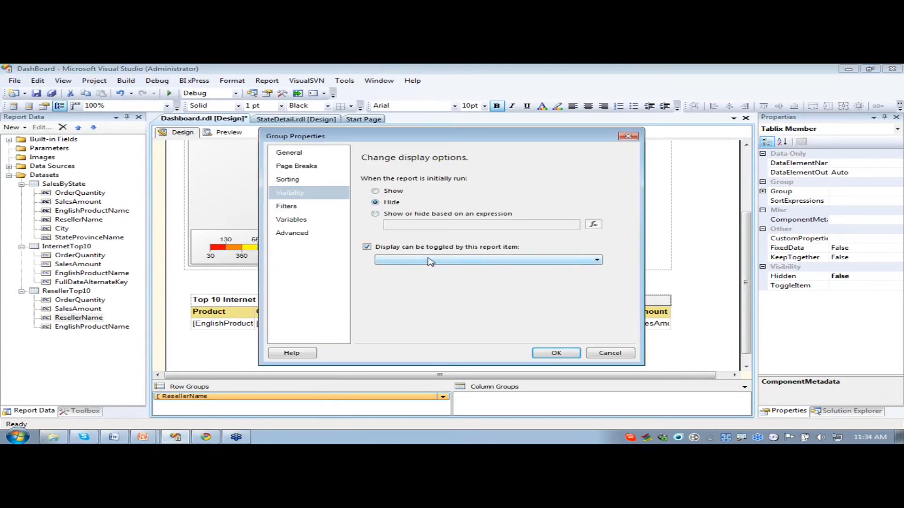
pyautogui.click(431, 262)
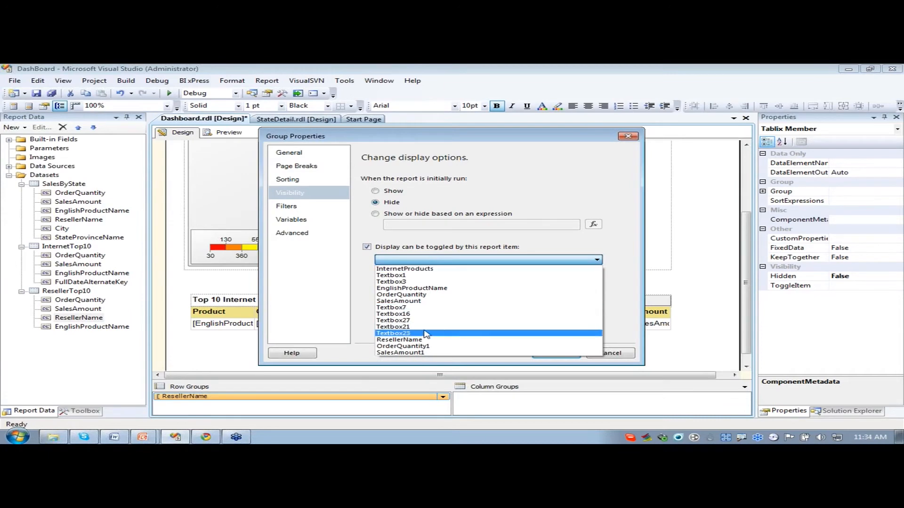
pyautogui.click(411, 321)
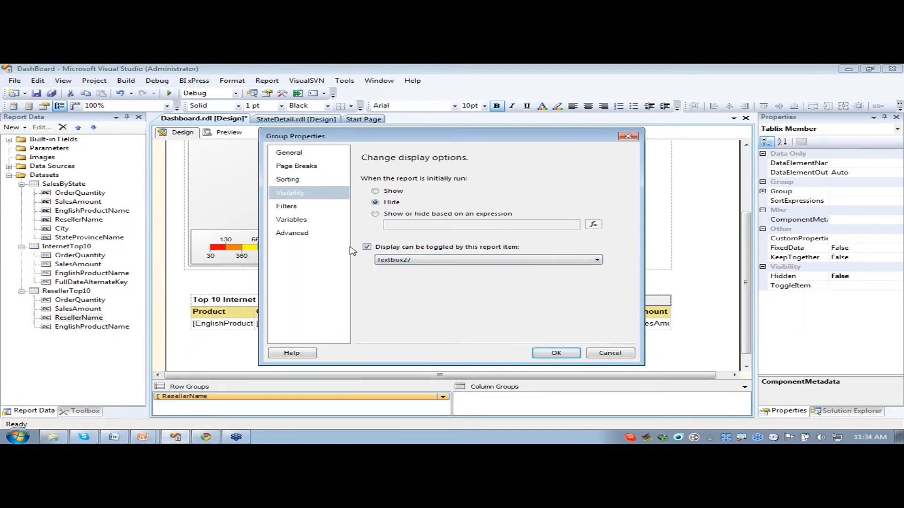
# - Add a filter to the ResellerName group on [ResellerName] with operator Top N and value 10, and apply the group properties
pyautogui.click(308, 207)
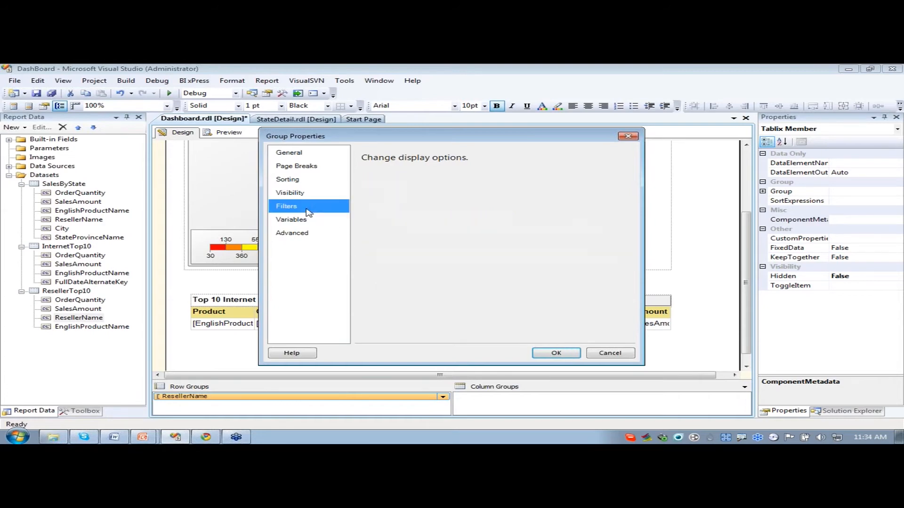
pyautogui.click(378, 191)
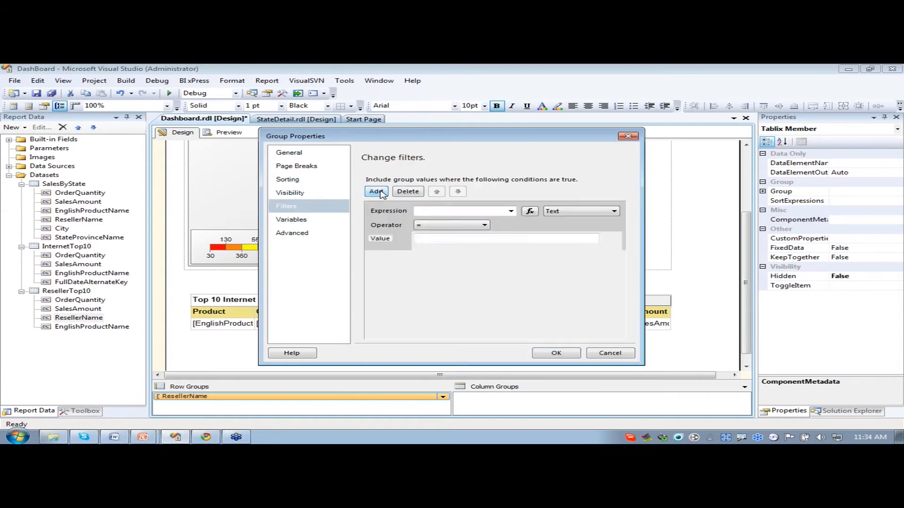
pyautogui.click(511, 212)
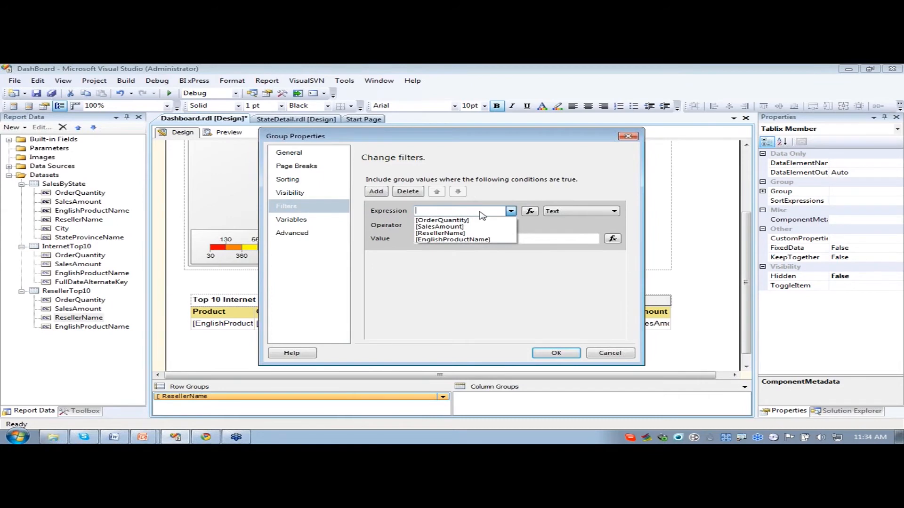
pyautogui.click(456, 233)
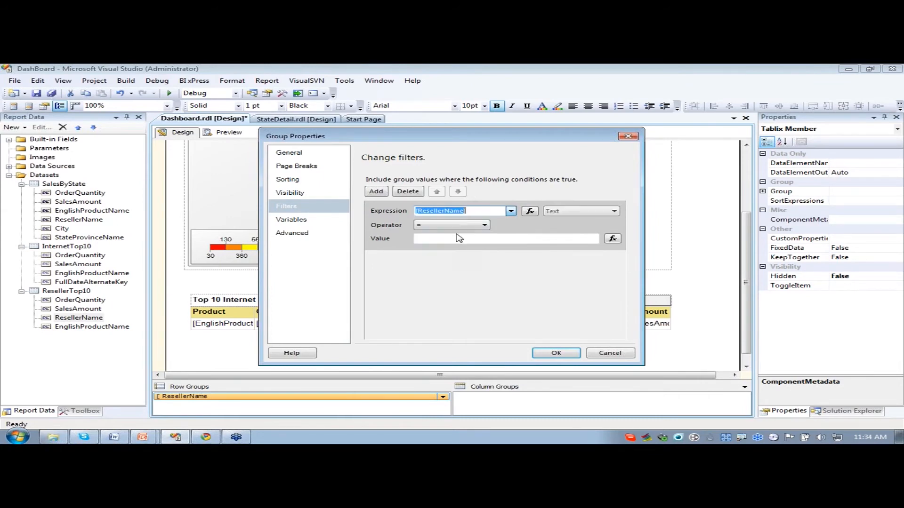
pyautogui.click(469, 227)
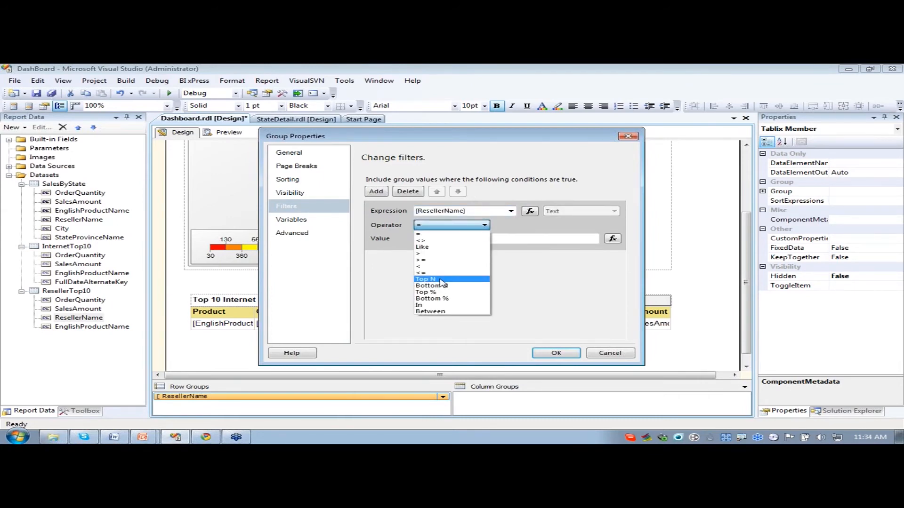
pyautogui.click(441, 280)
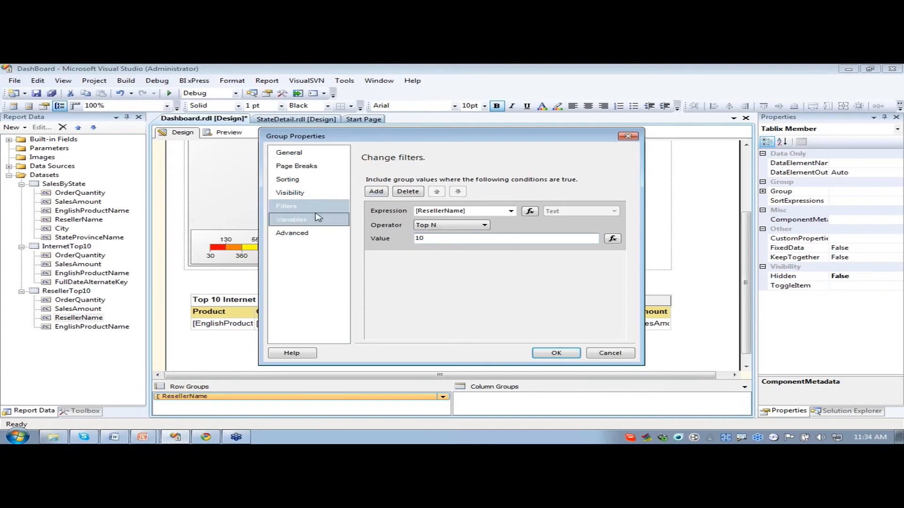
pyautogui.press('Return')
pyautogui.click(461, 342)
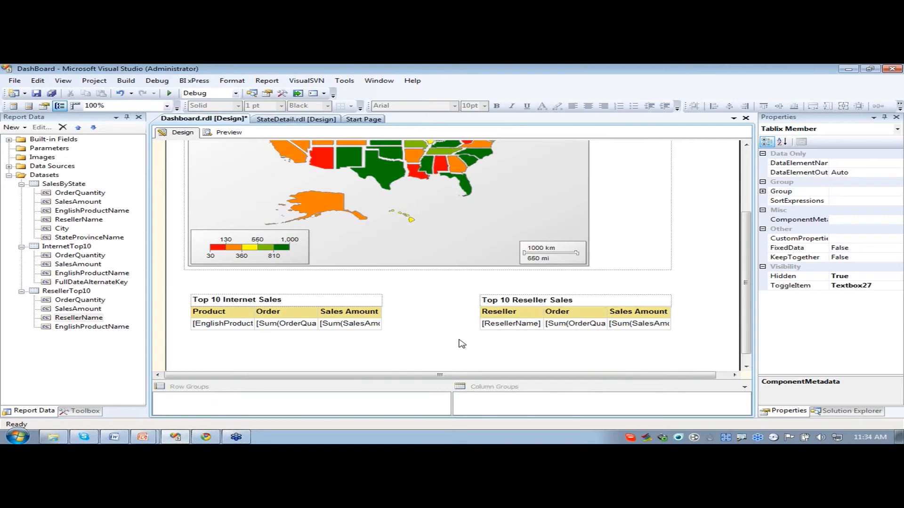
# - Preview the Dashboard report and expand the Top 10 Reseller Sales table to check its rows, then collapse it
pyautogui.click(226, 133)
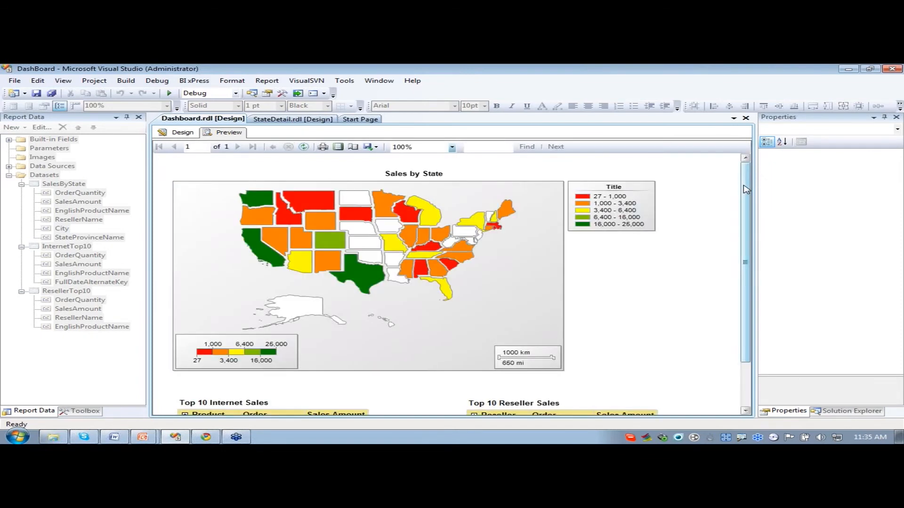
pyautogui.scroll(-3, 477, 371)
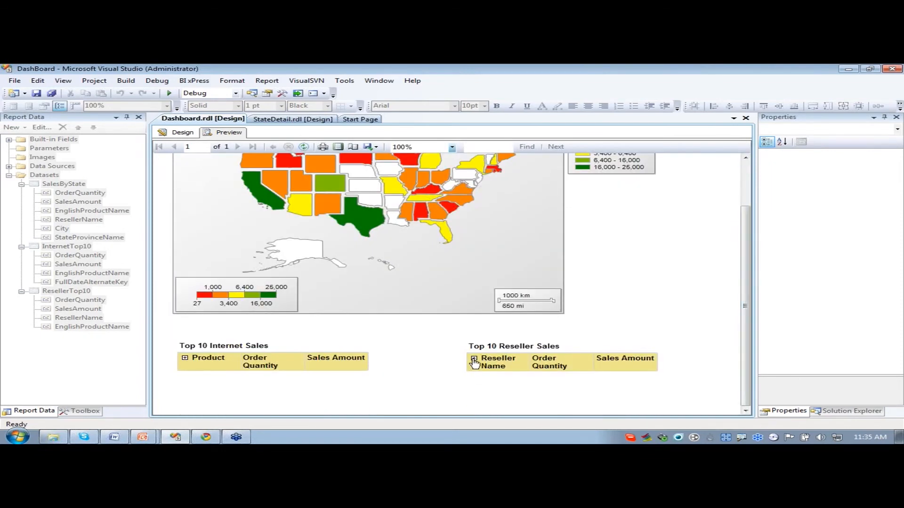
pyautogui.click(473, 358)
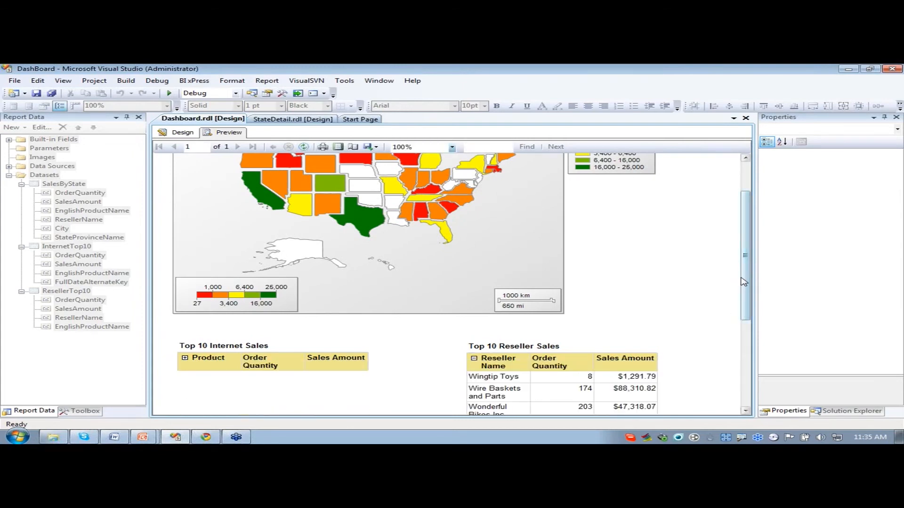
pyautogui.moveTo(744, 282); pyautogui.dragTo(748, 360)
pyautogui.moveTo(748, 361); pyautogui.dragTo(747, 311)
pyautogui.click(474, 303)
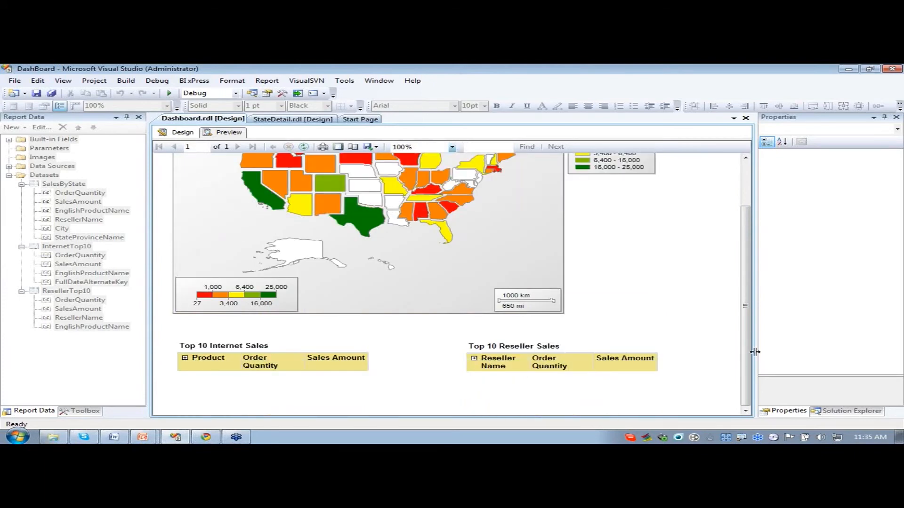
pyautogui.scroll(3, 745, 341)
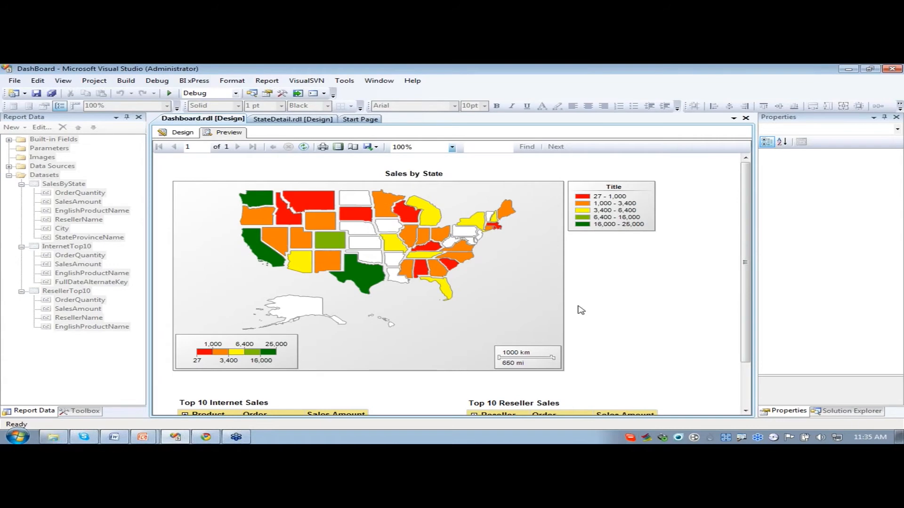
# - Return the Dashboard report to design view and extend the report body to a height of about 7.11 in
pyautogui.scroll(-3, 747, 278)
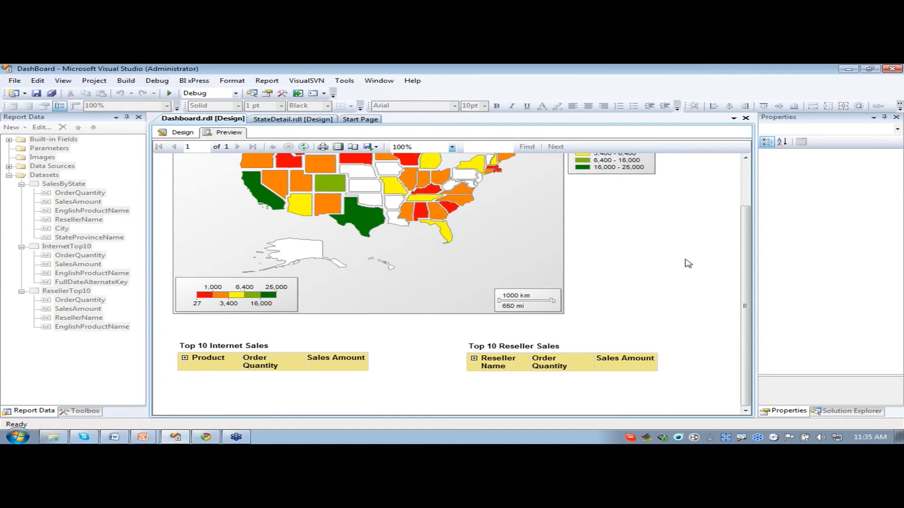
pyautogui.click(182, 133)
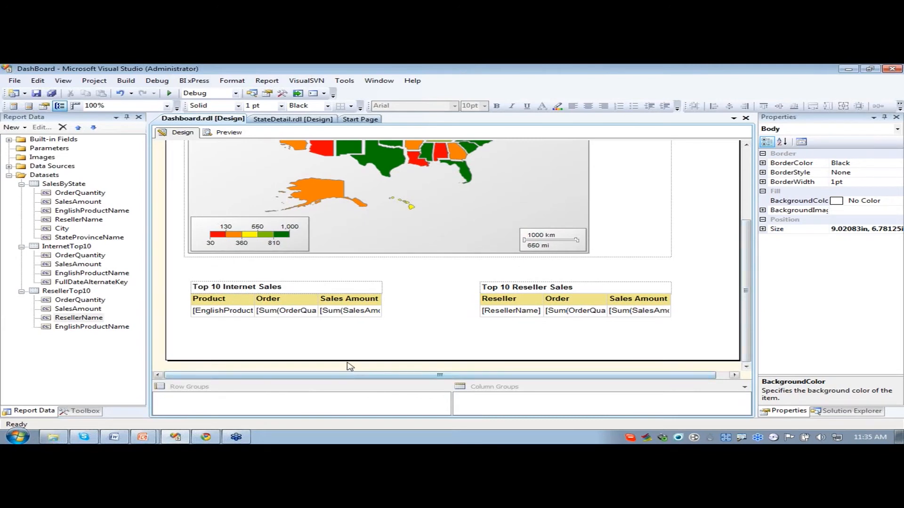
pyautogui.moveTo(346, 361); pyautogui.dragTo(343, 372)
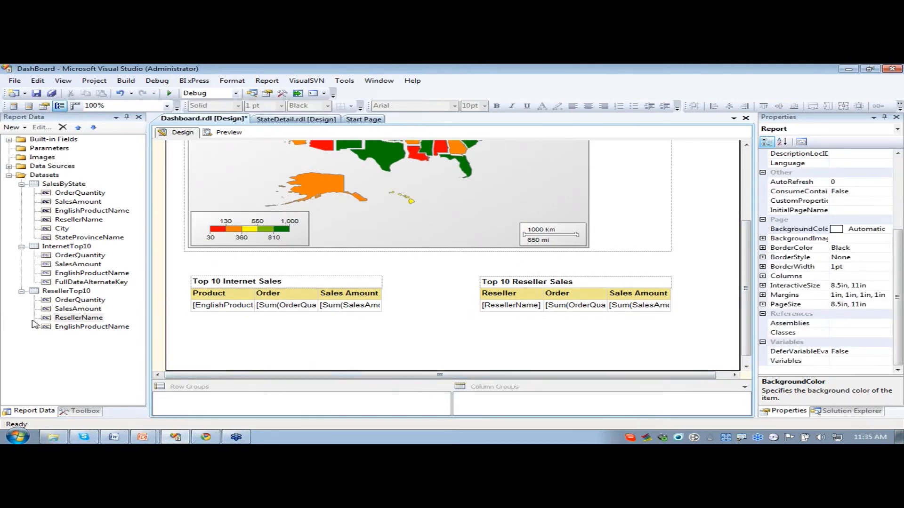
# - Create a dataset named ResellerBottom10, embedded in the report, that uses the AWDW data source
pyautogui.rightClick(43, 176)
pyautogui.click(84, 180)
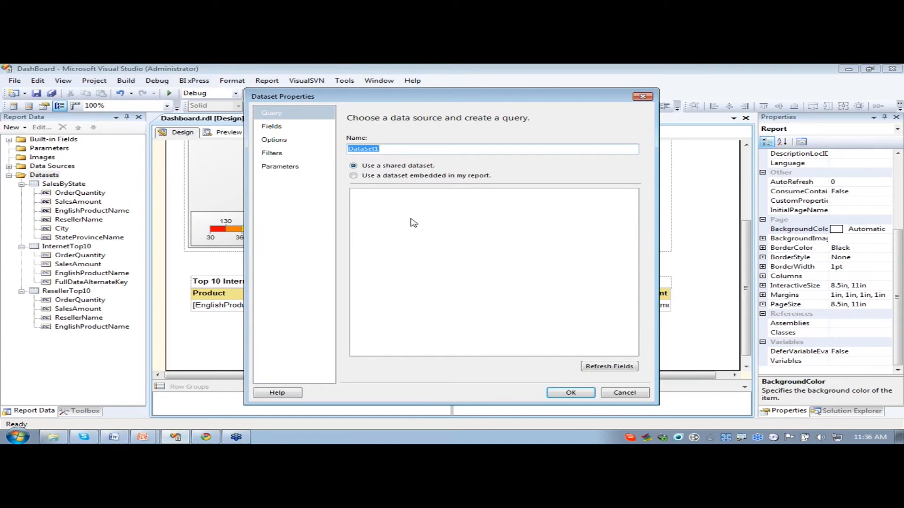
pyautogui.write('Bottom')
pyautogui.write('10')
pyautogui.click(372, 177)
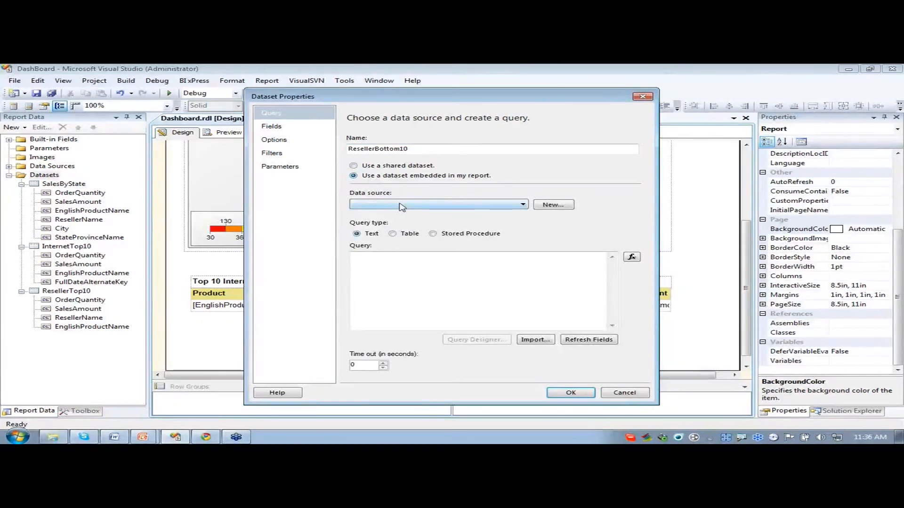
pyautogui.click(402, 204)
pyautogui.click(399, 214)
pyautogui.click(427, 291)
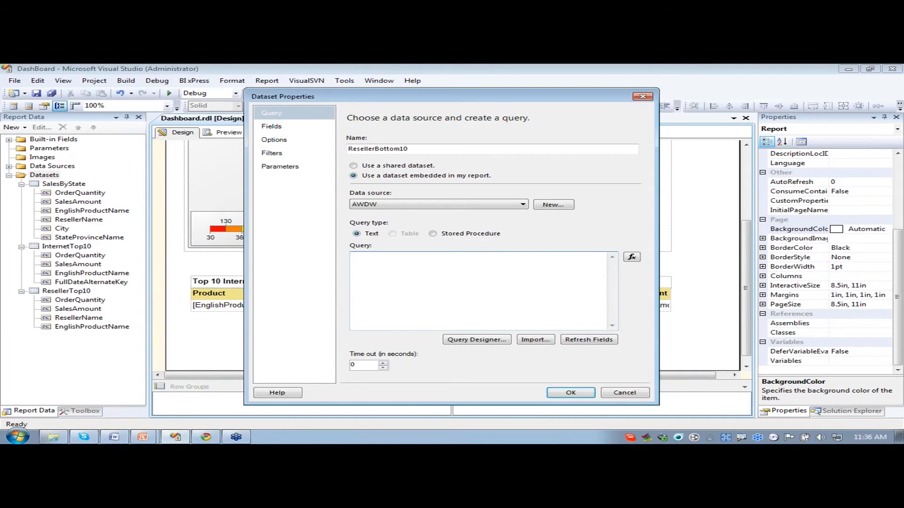
# - Paste the query selecting TOP (10) ResellerName, OrderQuantity and SalesAmount from FactResellerSales joined to DimReseller, ordered by SalesAmount
pyautogui.hotkey('alt', 'Tab')
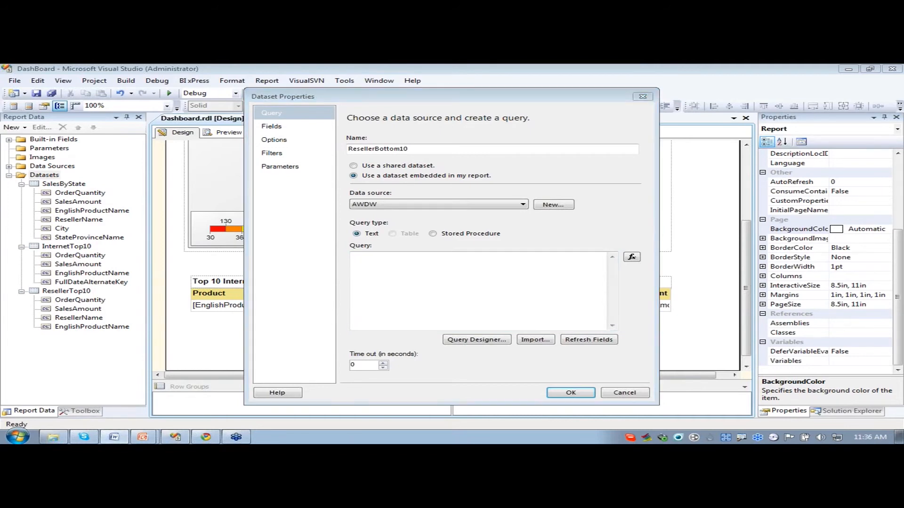
pyautogui.click(450, 285)
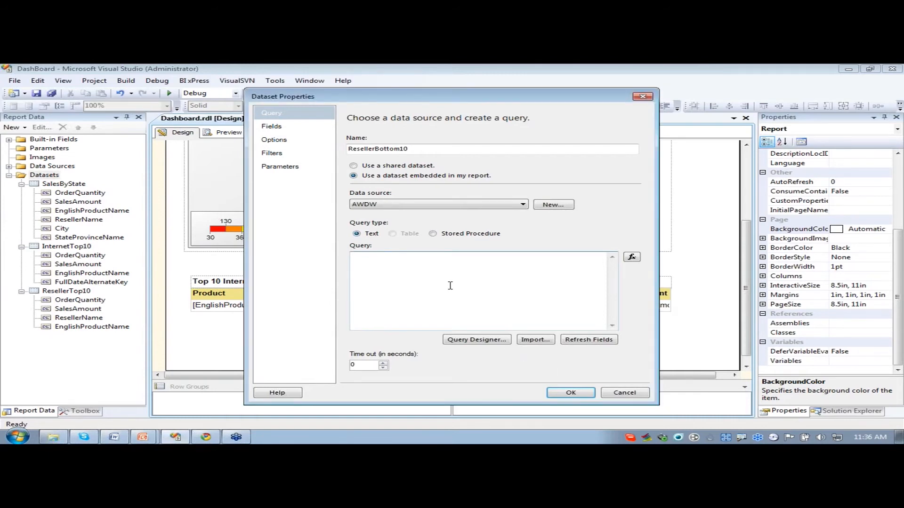
pyautogui.write('SELECT TOP (10) DimReseller.ResellerName, FactResellerSales.OrderQuantity, FactResellerSales.SalesAmount FROM FactResellerSales INNER JOIN DimReseller ON FactResellerSales.ResellerKey = DimReseller.ResellerKey ORDER BY FactResellerSales.SalesAmount')
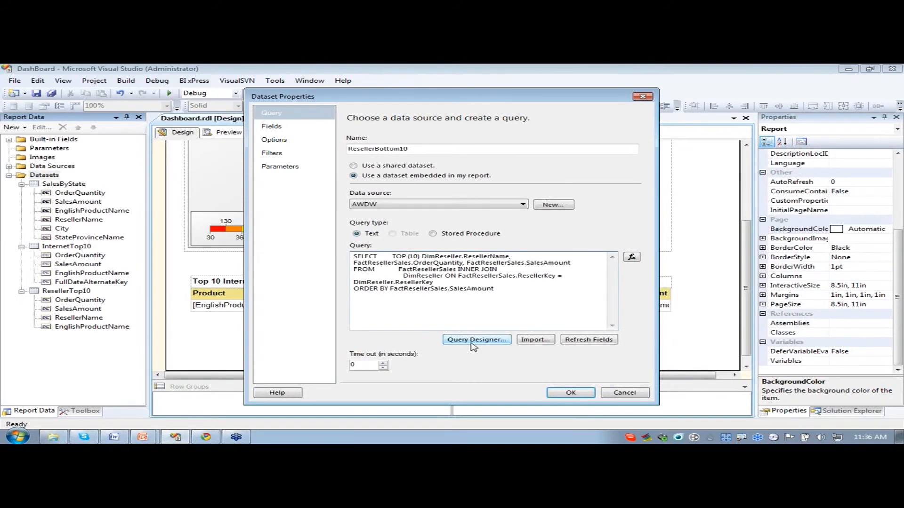
# - Review the SalesAmount sort in the Query Designer, leave it without changes, and save the ResellerBottom10 dataset
pyautogui.click(472, 342)
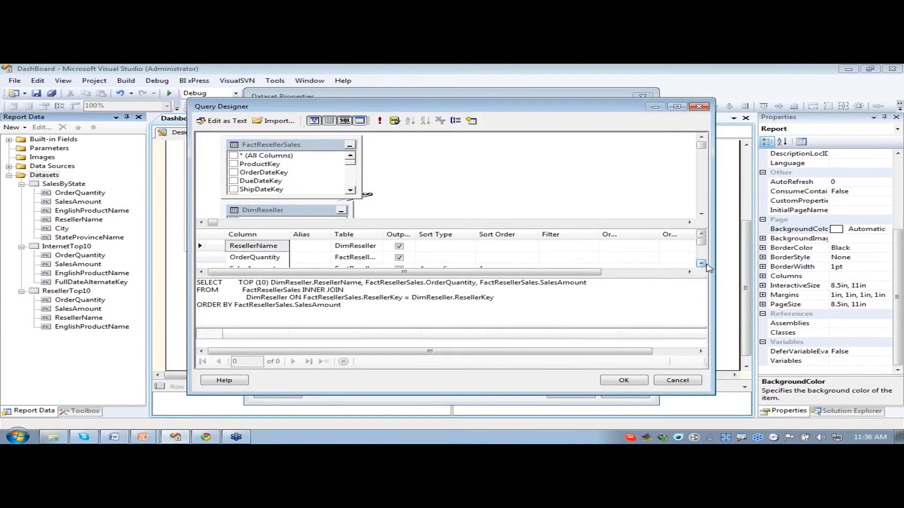
pyautogui.click(703, 263)
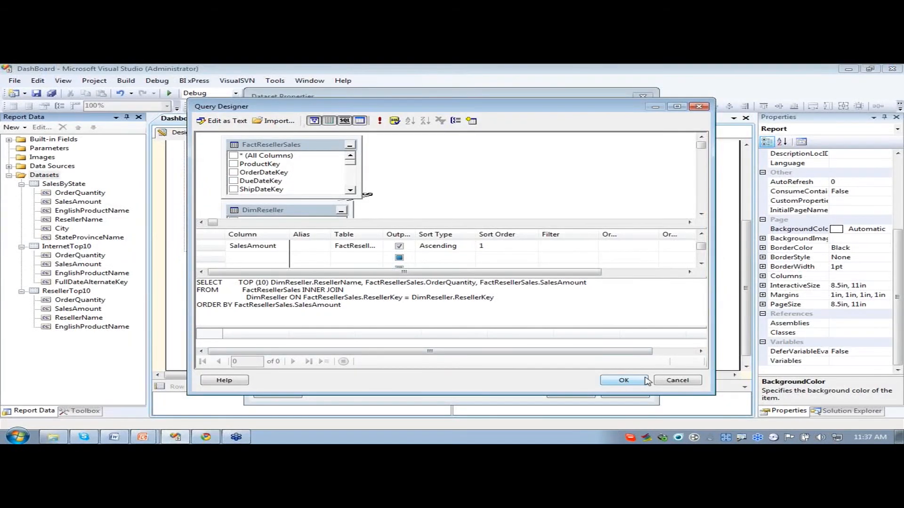
pyautogui.click(674, 382)
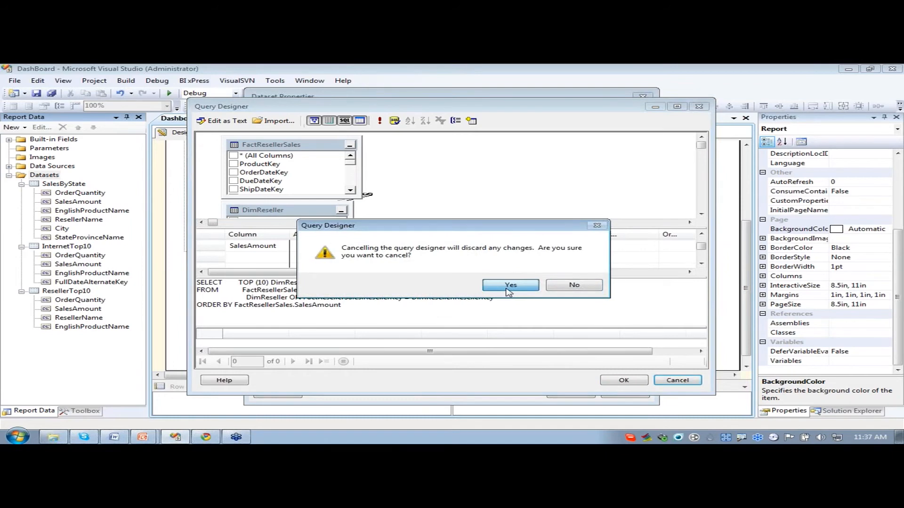
pyautogui.click(509, 288)
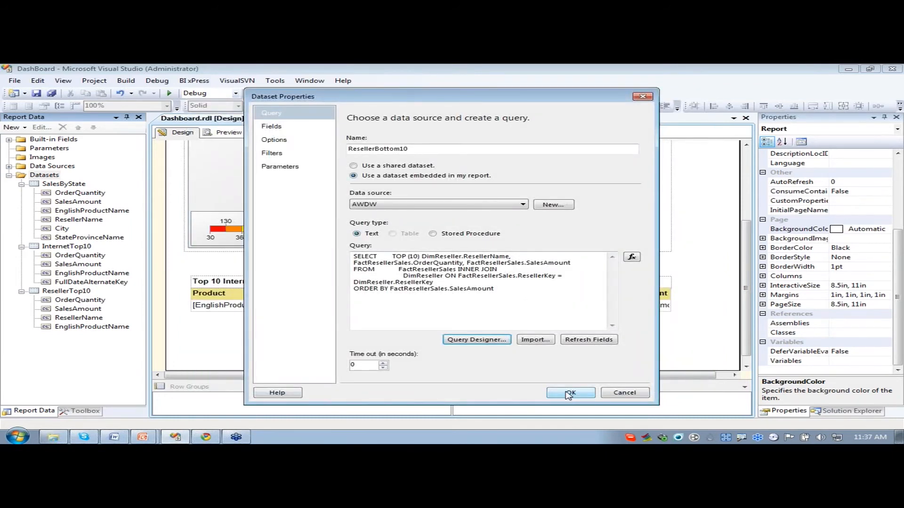
pyautogui.click(569, 394)
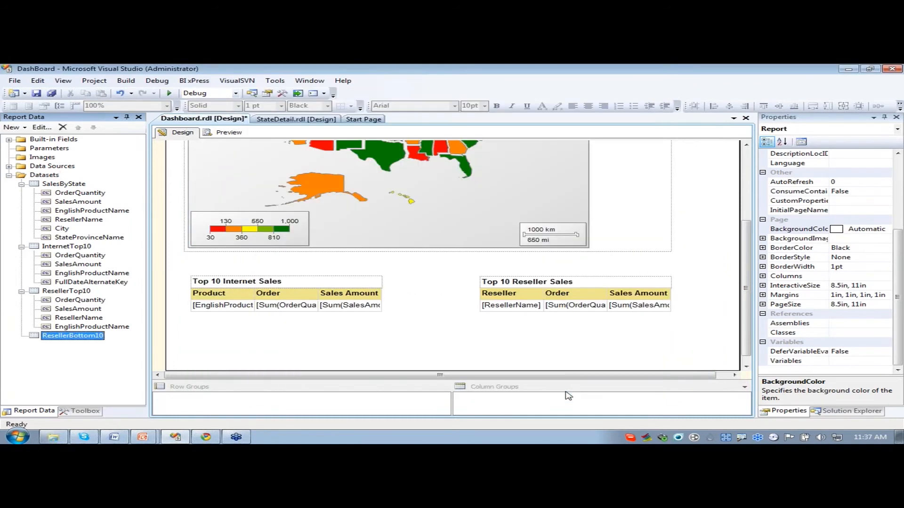
# - Try to load the fields of the ResellerBottom10 dataset by reapplying its properties
pyautogui.rightClick(71, 339)
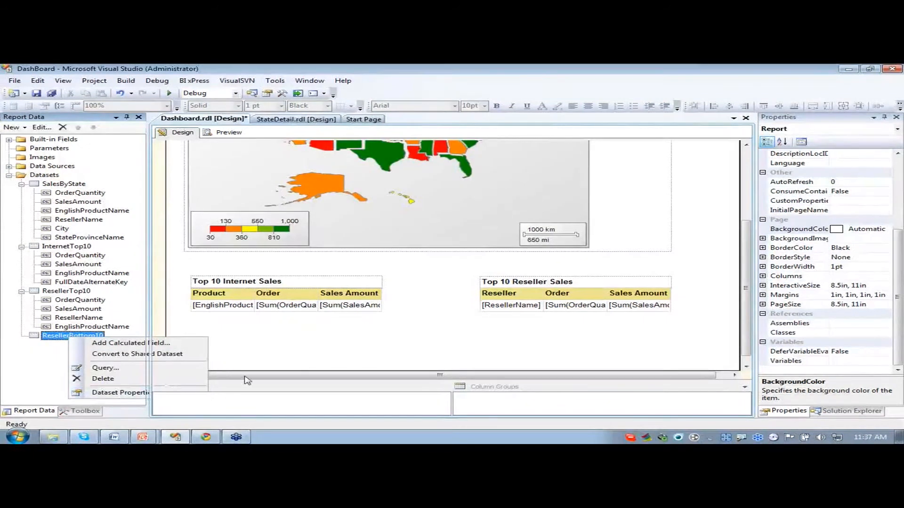
pyautogui.click(118, 393)
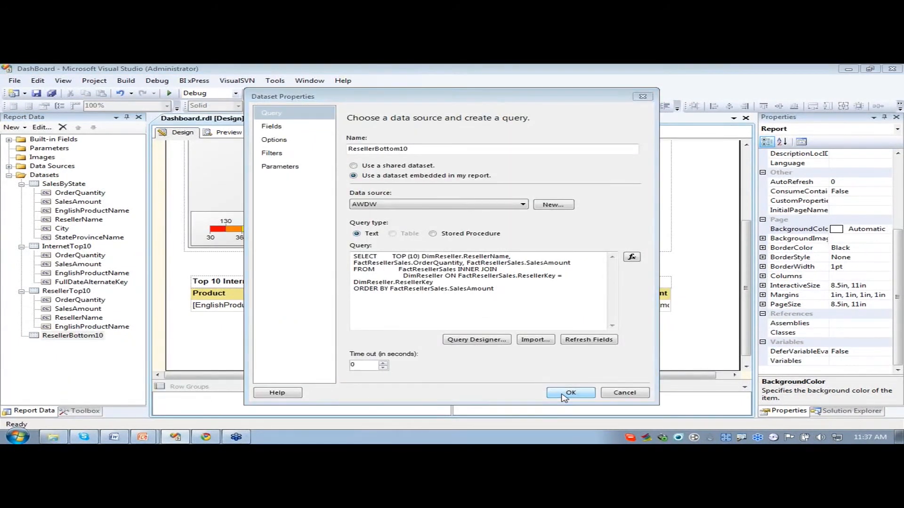
pyautogui.click(564, 398)
# - Confirm the ResellerBottom10 query through the Query Designer, save the dataset, and expand its field list
pyautogui.rightClick(70, 331)
pyautogui.rightClick(60, 337)
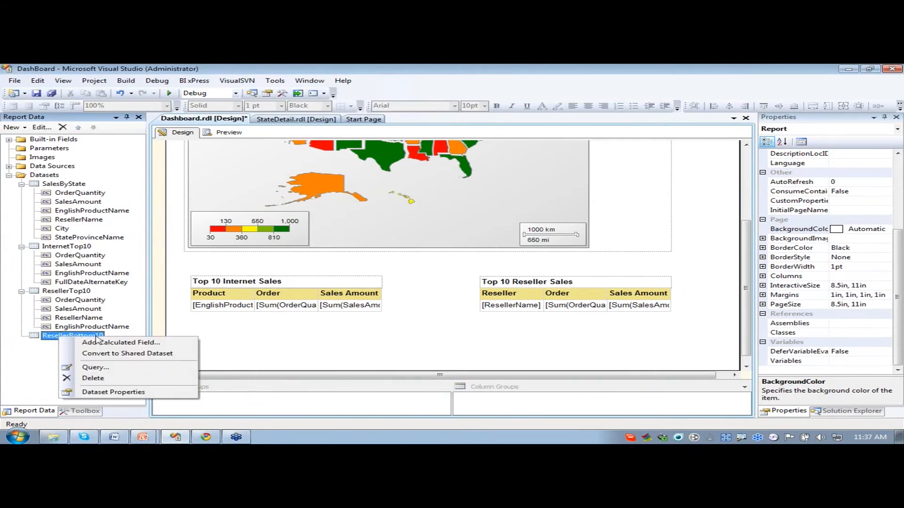
pyautogui.click(93, 393)
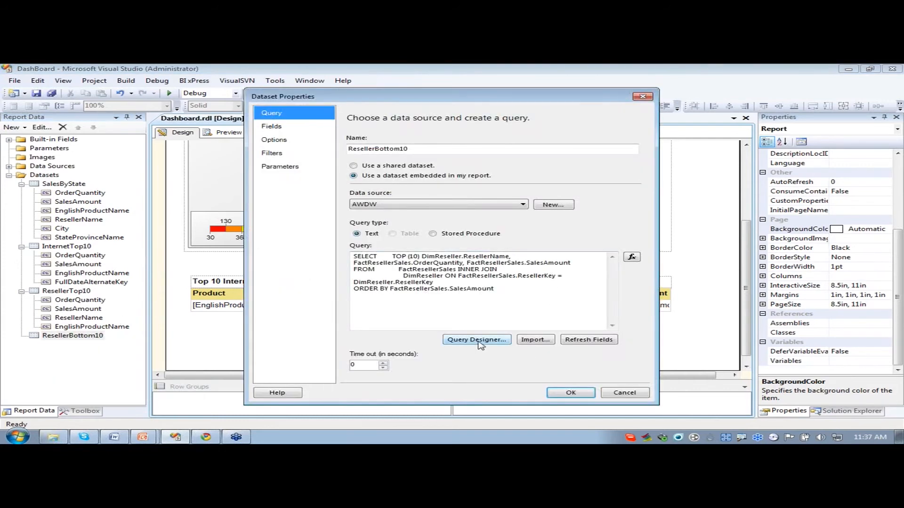
pyautogui.click(477, 342)
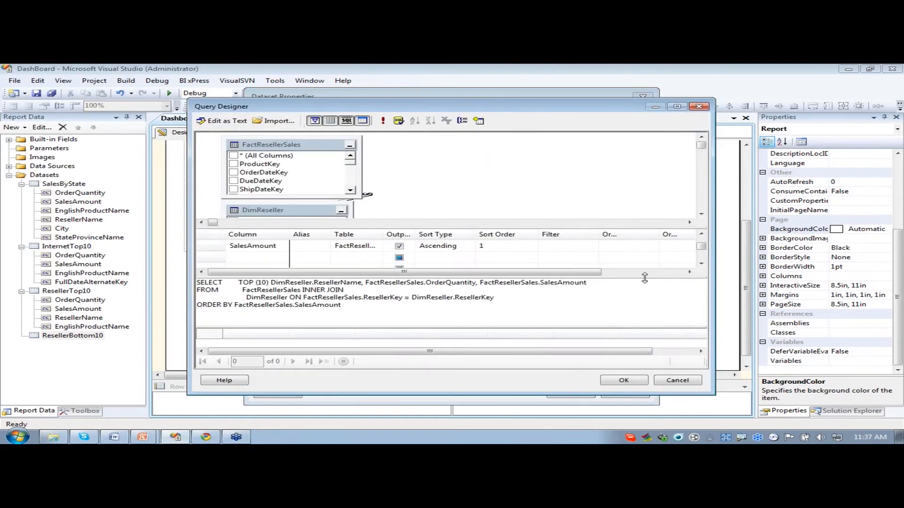
pyautogui.click(611, 381)
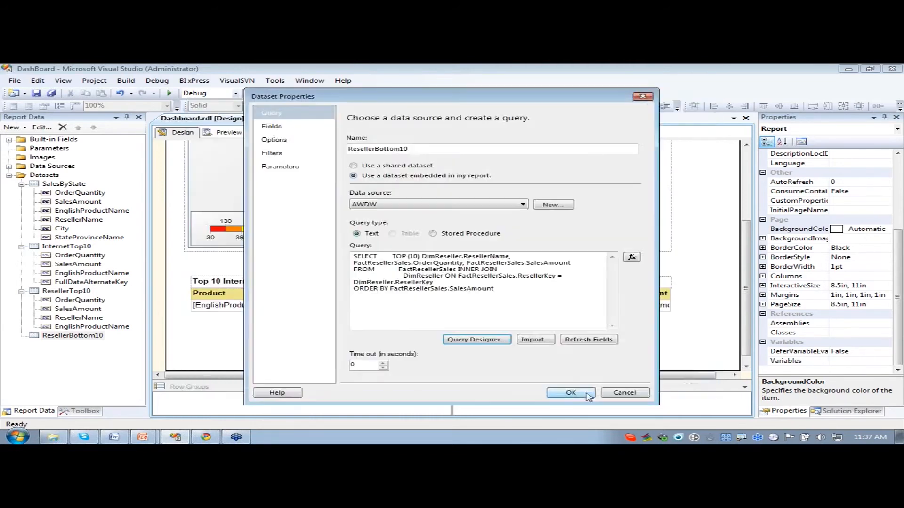
pyautogui.click(570, 392)
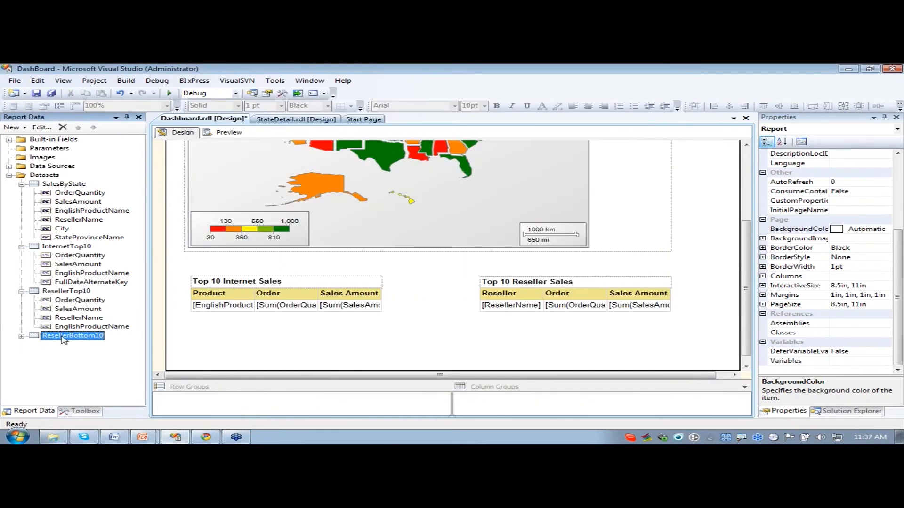
pyautogui.click(22, 337)
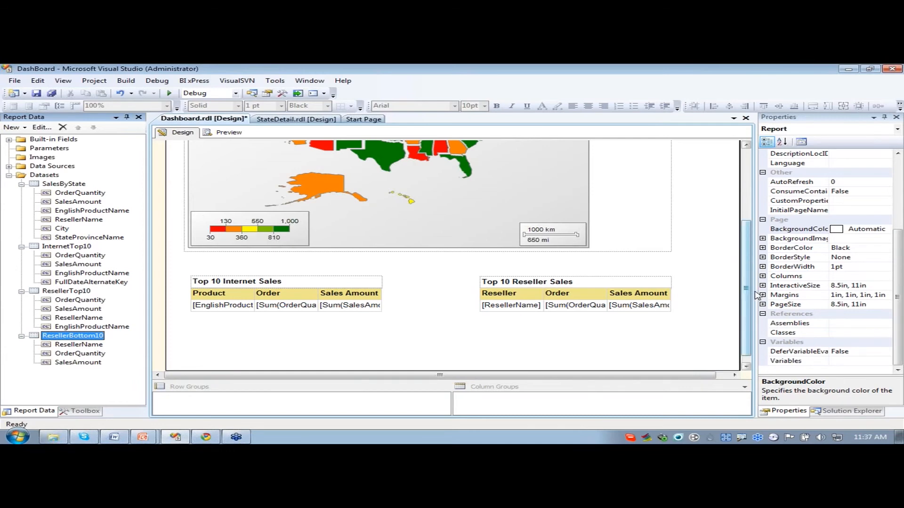
# - Insert a table below the Top 10 Internet Sales table and a text box above it, widened to about the table's width
pyautogui.click(727, 322)
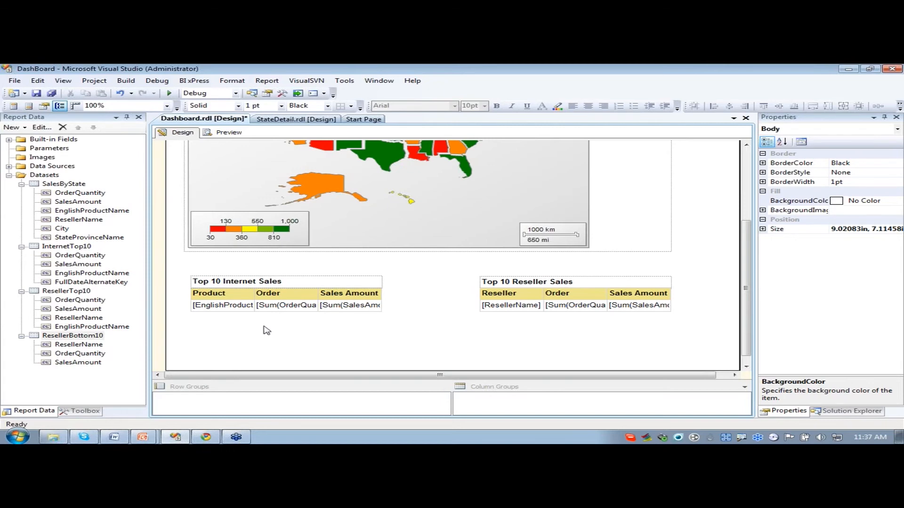
pyautogui.click(70, 412)
pyautogui.moveTo(71, 165); pyautogui.dragTo(208, 337)
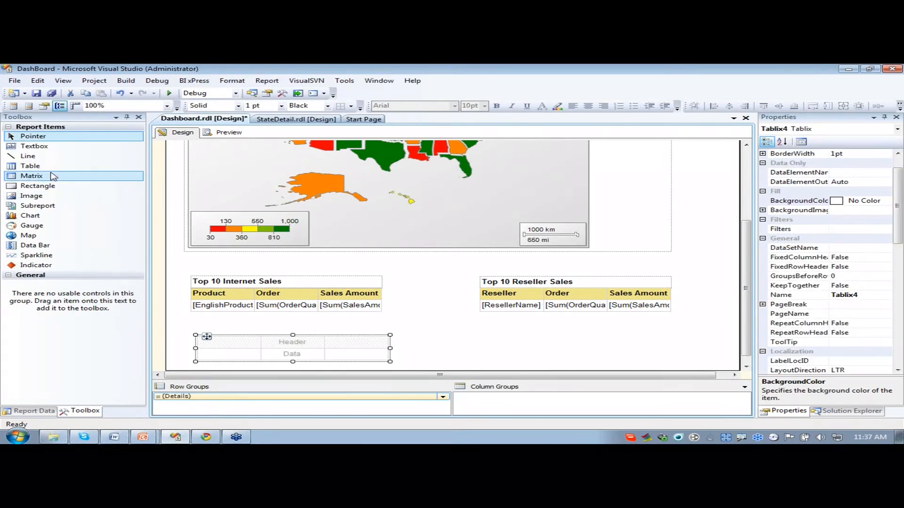
pyautogui.moveTo(33, 146); pyautogui.dragTo(210, 327)
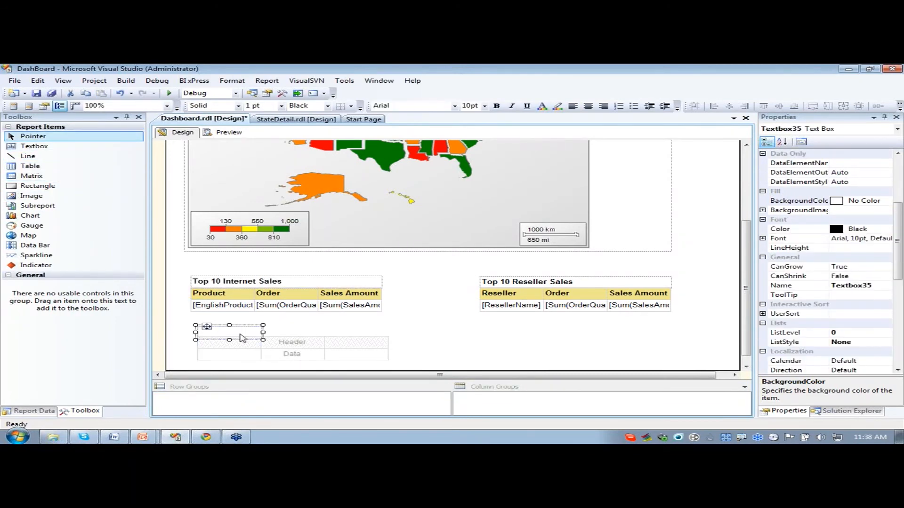
pyautogui.moveTo(263, 332); pyautogui.dragTo(388, 332)
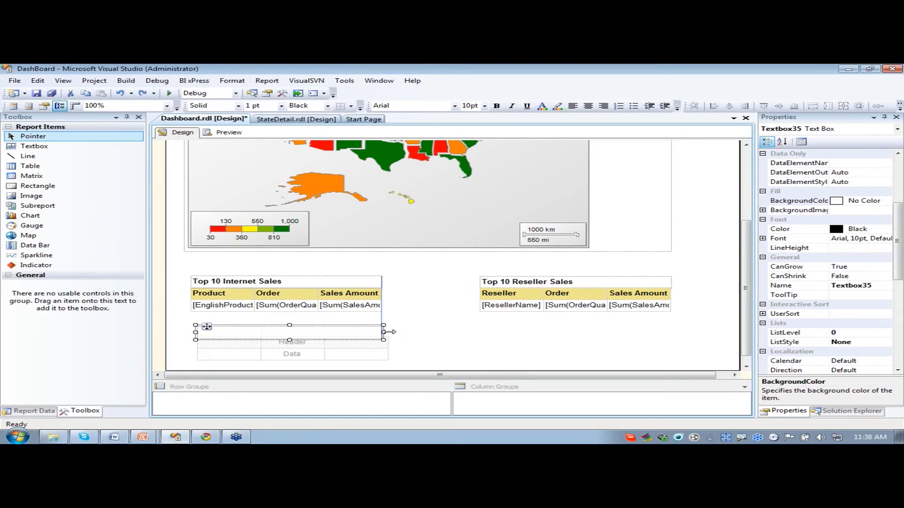
# - Align the new table and the left edge of its text box with the Top 10 Internet Sales table above
pyautogui.click(254, 354)
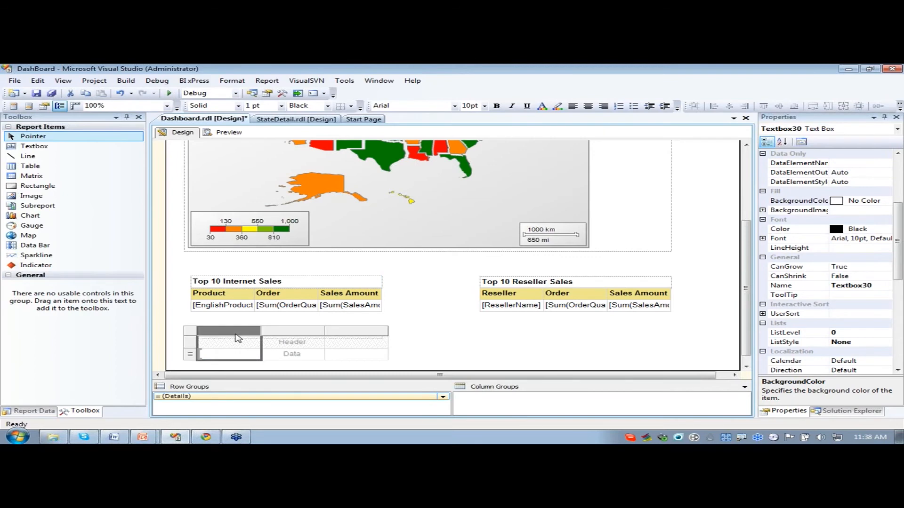
pyautogui.click(353, 364)
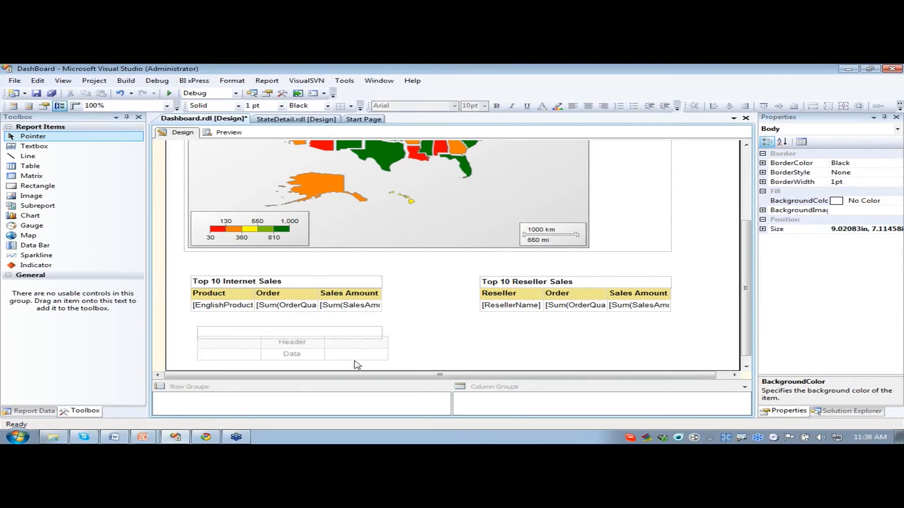
pyautogui.click(356, 358)
pyautogui.click(191, 331)
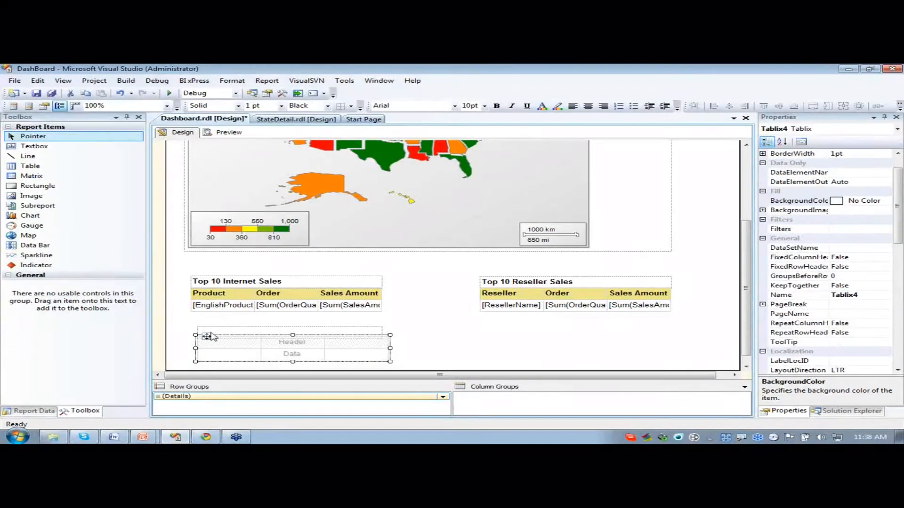
pyautogui.moveTo(209, 336); pyautogui.dragTo(203, 338)
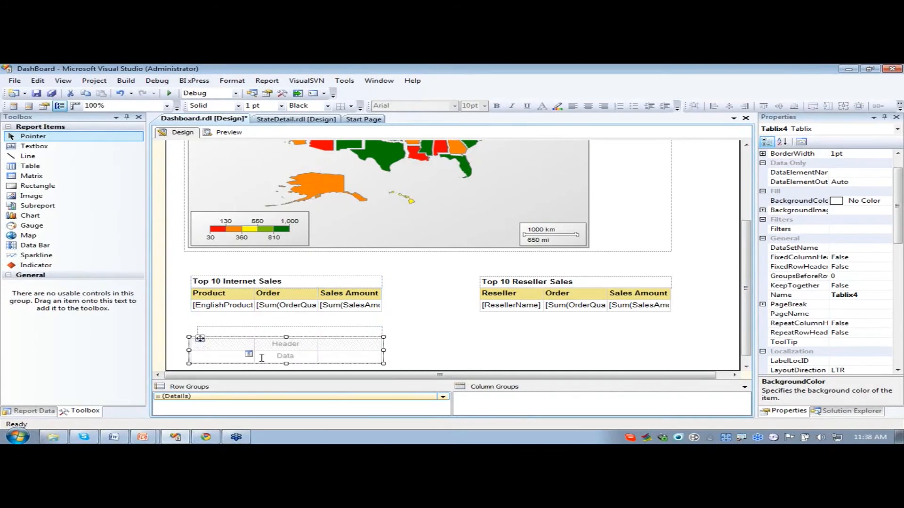
pyautogui.click(209, 329)
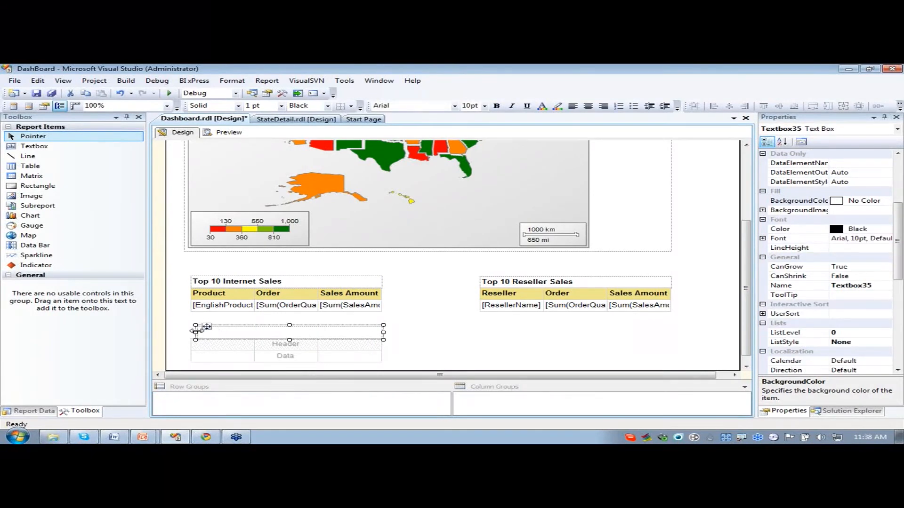
pyautogui.moveTo(196, 333); pyautogui.dragTo(189, 333)
# - Enter the title Bottom 10 Resellers in the new text box and make it bold
pyautogui.click(330, 334)
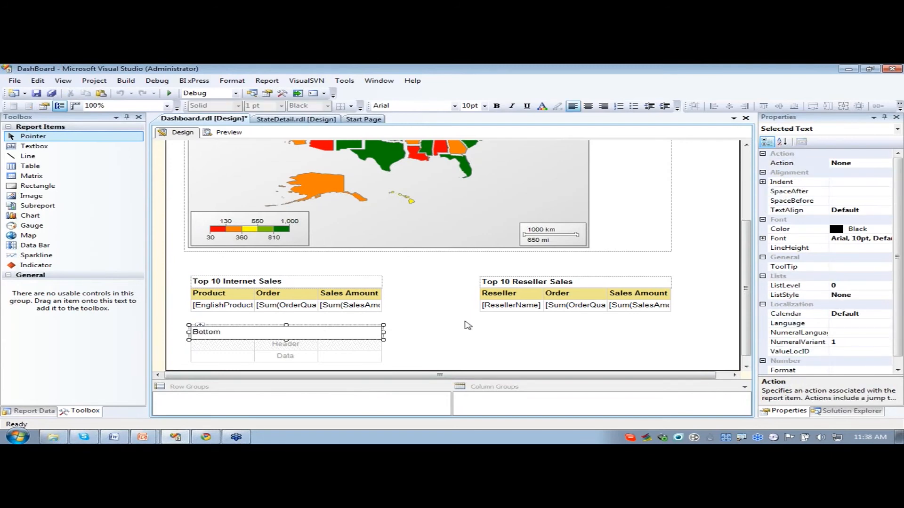
pyautogui.write('Bottom 10 Resellers')
pyautogui.moveTo(311, 333); pyautogui.dragTo(200, 333)
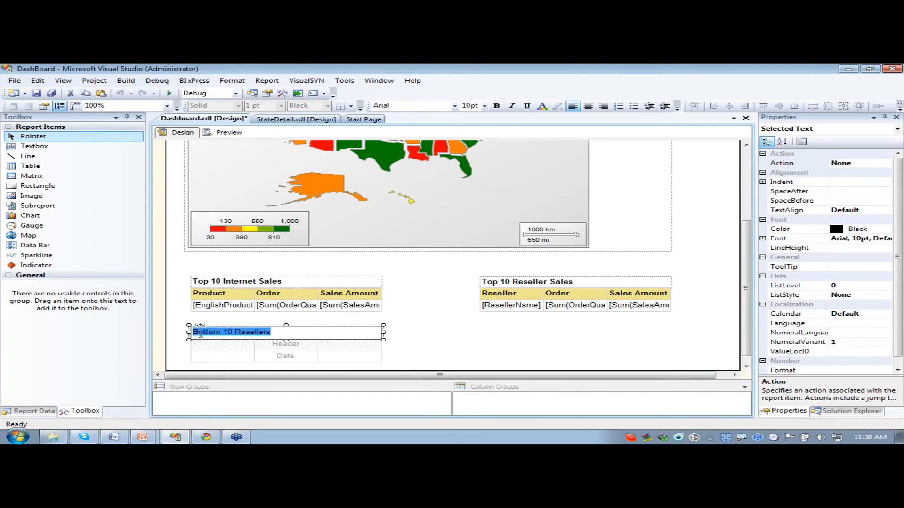
pyautogui.click(498, 106)
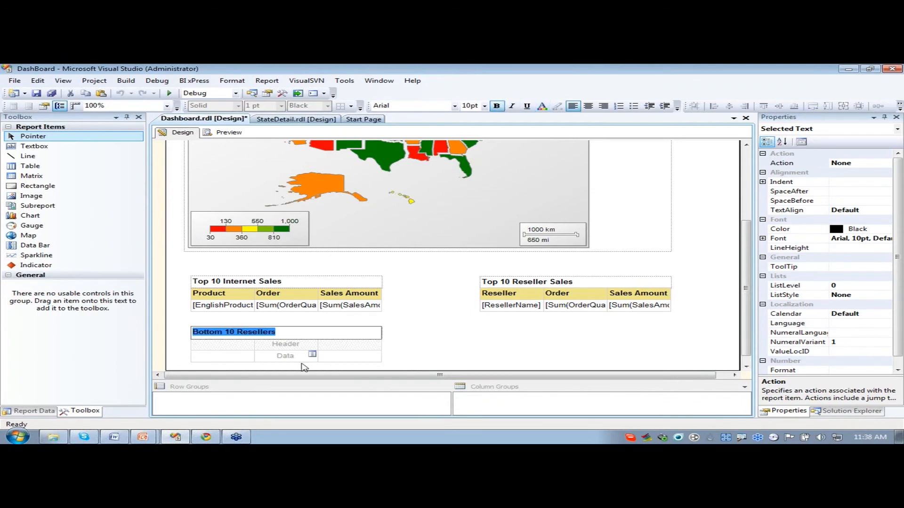
pyautogui.click(475, 347)
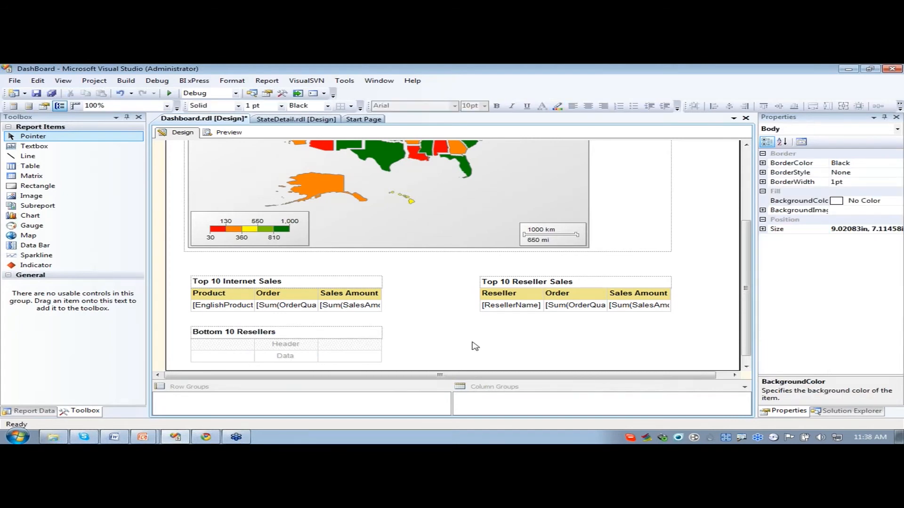
# - Add the ResellerName field of the ResellerBottom10 dataset as a row group of the Bottom 10 Resellers table
pyautogui.click(33, 412)
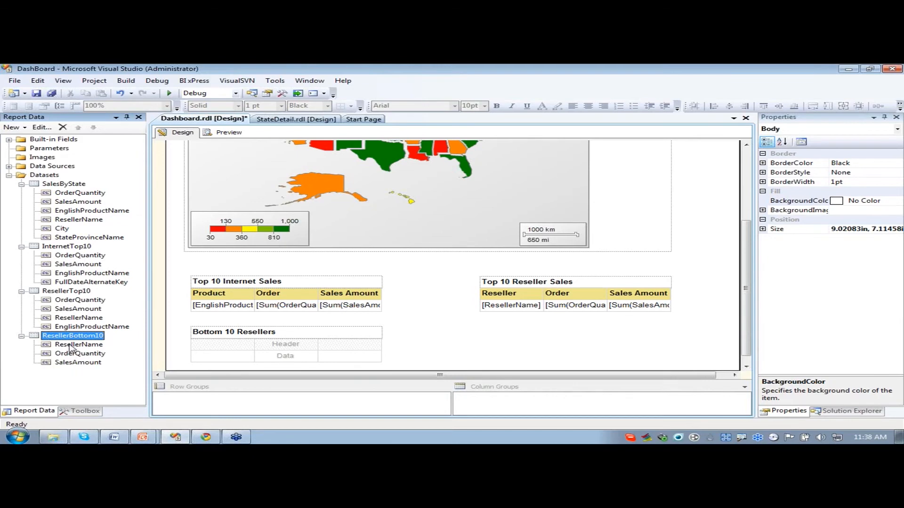
pyautogui.moveTo(71, 348); pyautogui.dragTo(248, 357)
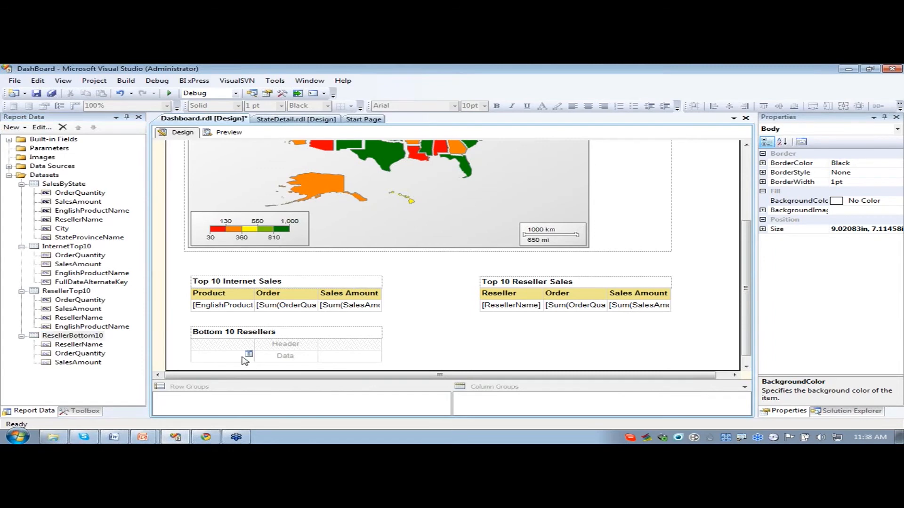
pyautogui.moveTo(64, 348); pyautogui.dragTo(210, 401)
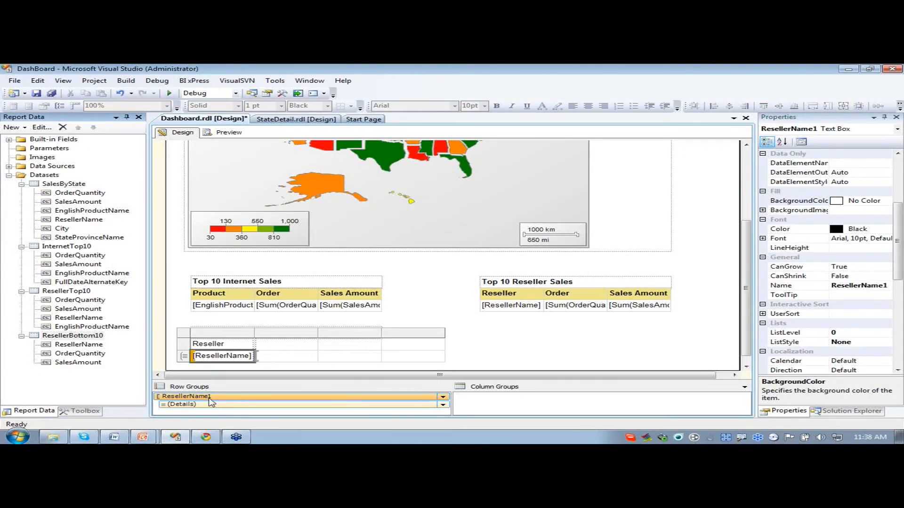
# - Delete the Details row group of the Bottom 10 Resellers table, removing the group only
pyautogui.click(211, 404)
pyautogui.rightClick(210, 404)
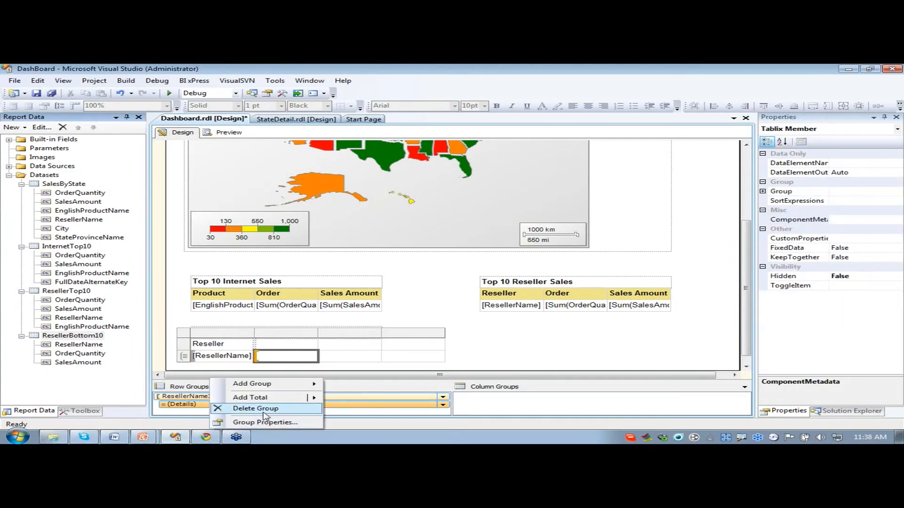
pyautogui.click(258, 409)
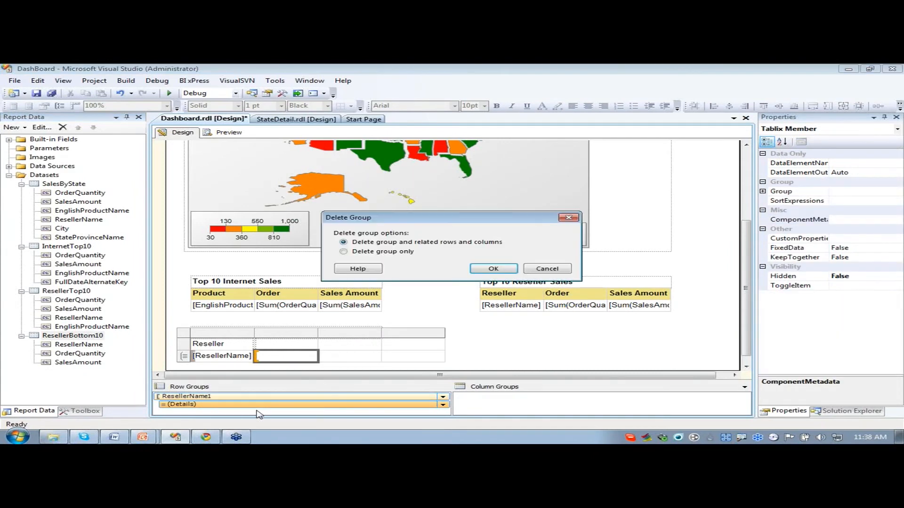
pyautogui.click(360, 252)
pyautogui.click(475, 271)
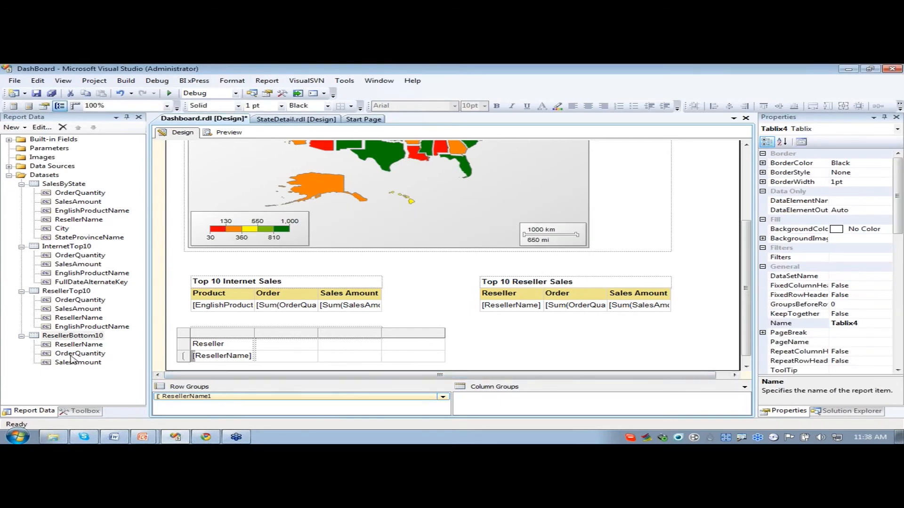
# - Fill the next two columns with OrderQuantity and SalesAmount from ResellerBottom10 and delete the empty last column
pyautogui.moveTo(70, 356); pyautogui.dragTo(294, 361)
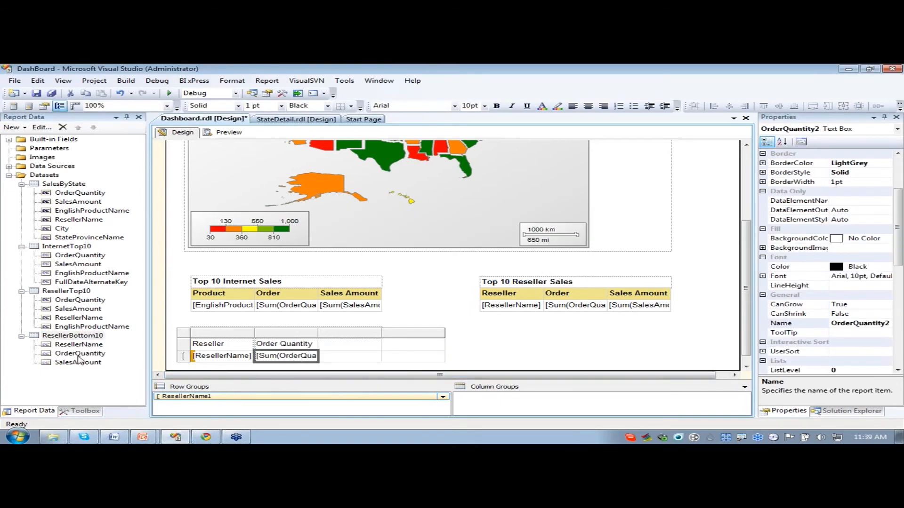
pyautogui.moveTo(78, 365); pyautogui.dragTo(355, 357)
pyautogui.rightClick(423, 332)
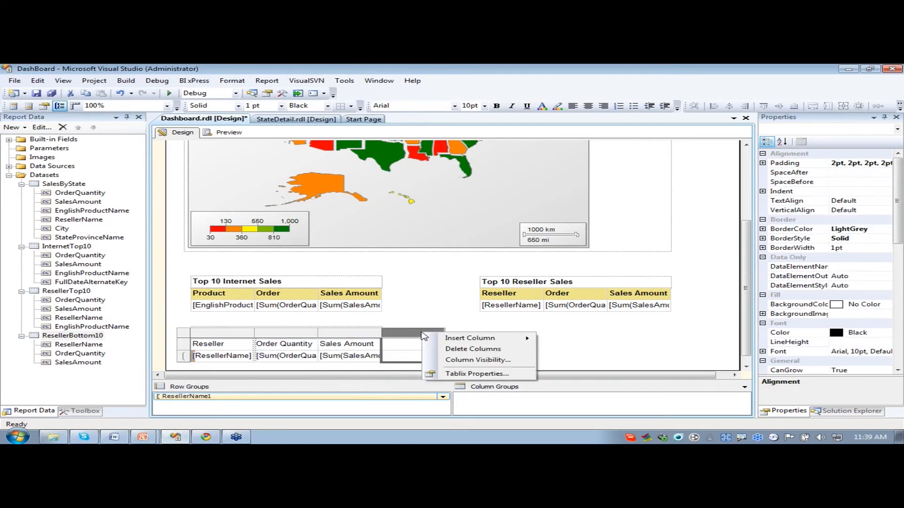
pyautogui.click(466, 353)
pyautogui.click(423, 310)
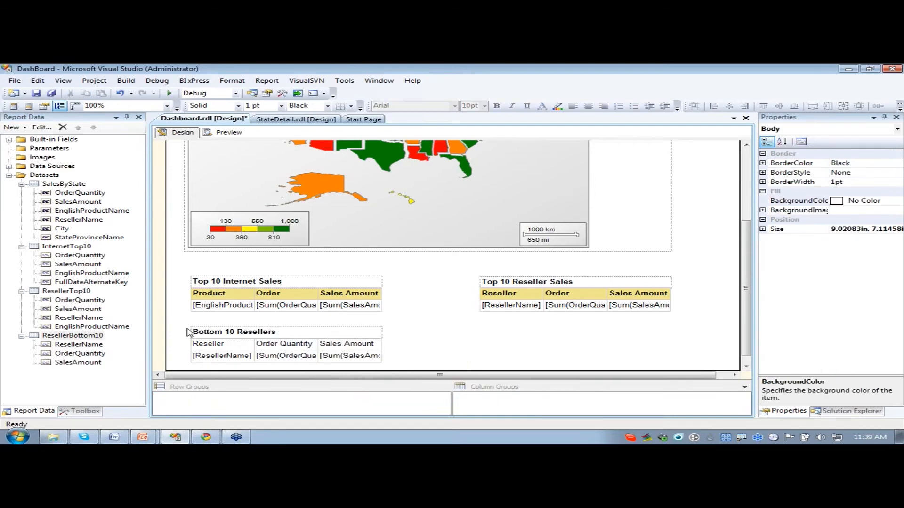
# - Shorten the first column header of the Bottom 10 Resellers table to Reseller
pyautogui.doubleClick(217, 346)
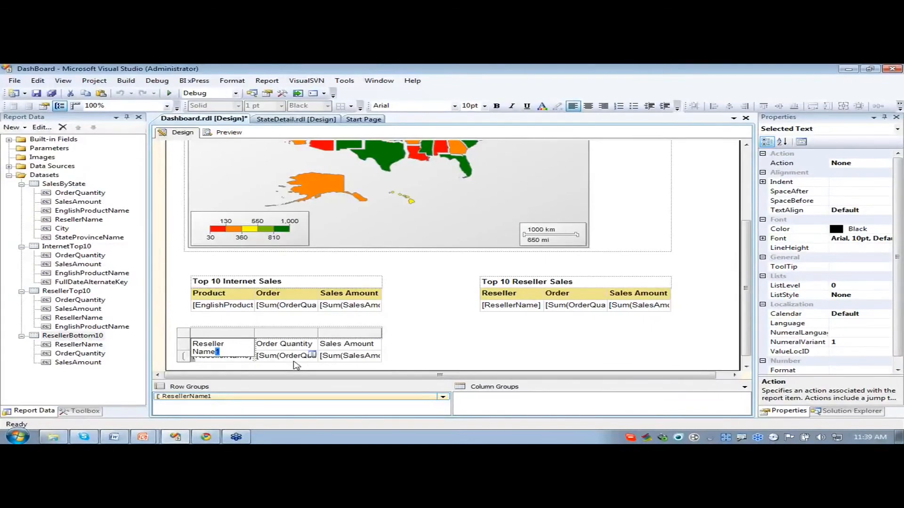
pyautogui.press('BackSpace')
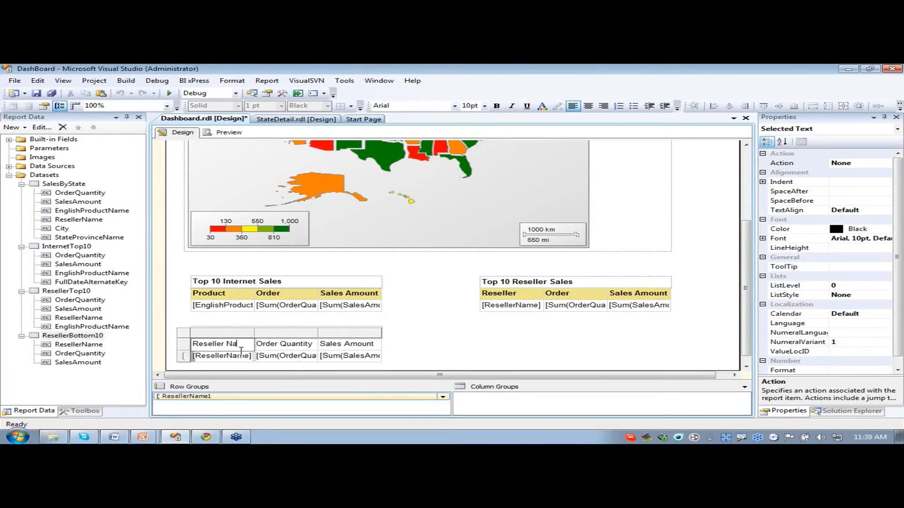
pyautogui.press('BackSpace')
pyautogui.press('BackSpace')
# - Set the background color of the Bottom 10 Resellers table's header row to Khaki
pyautogui.click(375, 350)
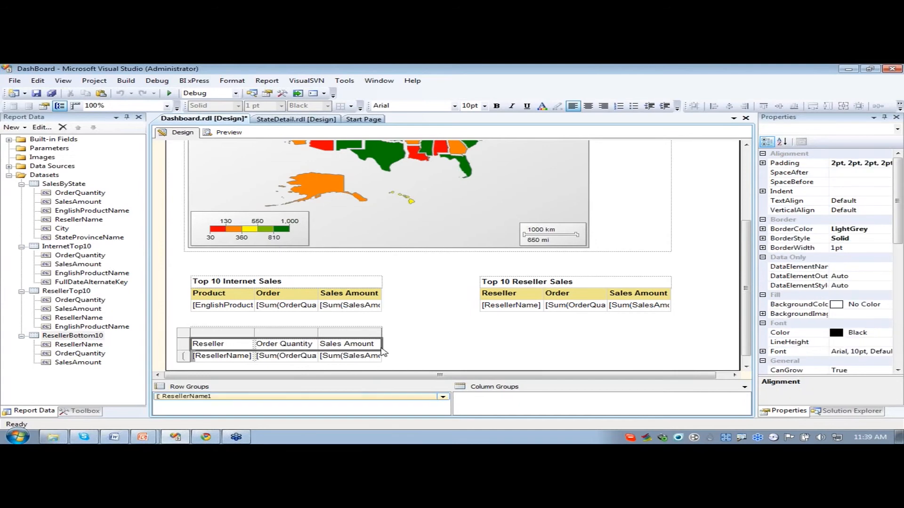
pyautogui.click(869, 304)
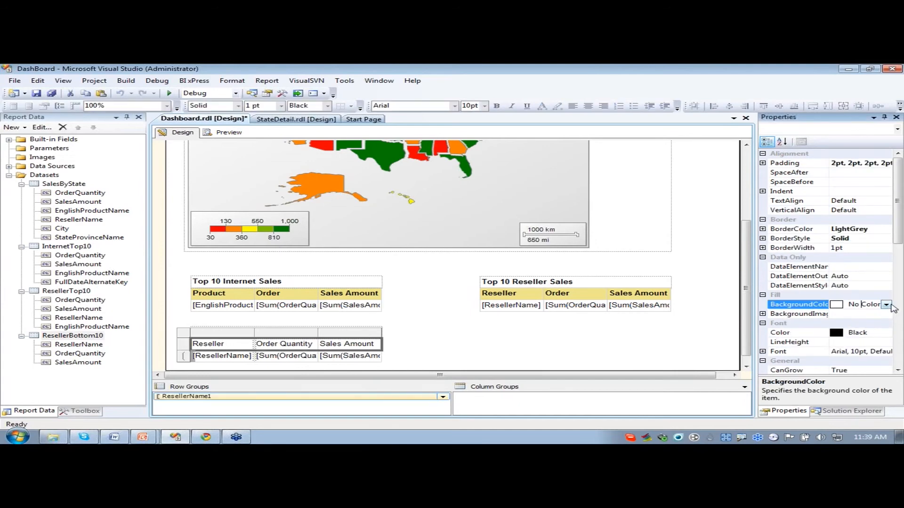
pyautogui.click(886, 305)
pyautogui.click(814, 377)
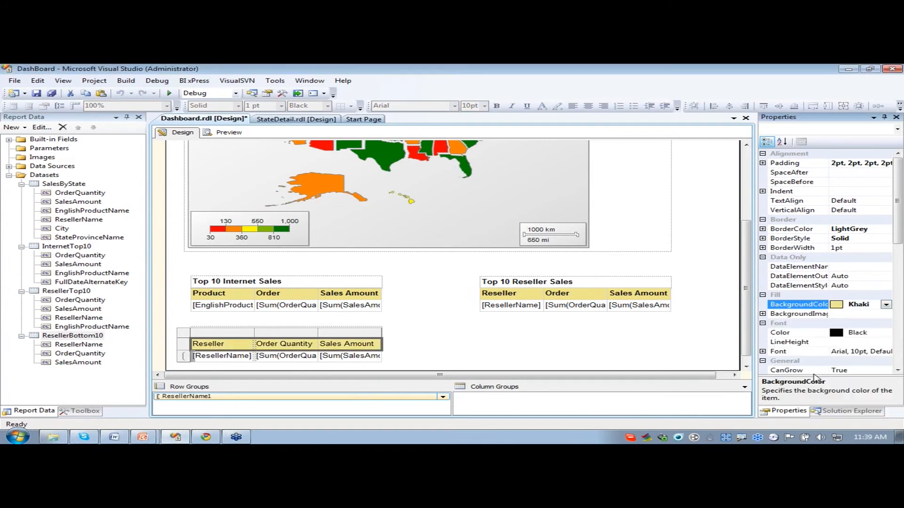
pyautogui.click(400, 338)
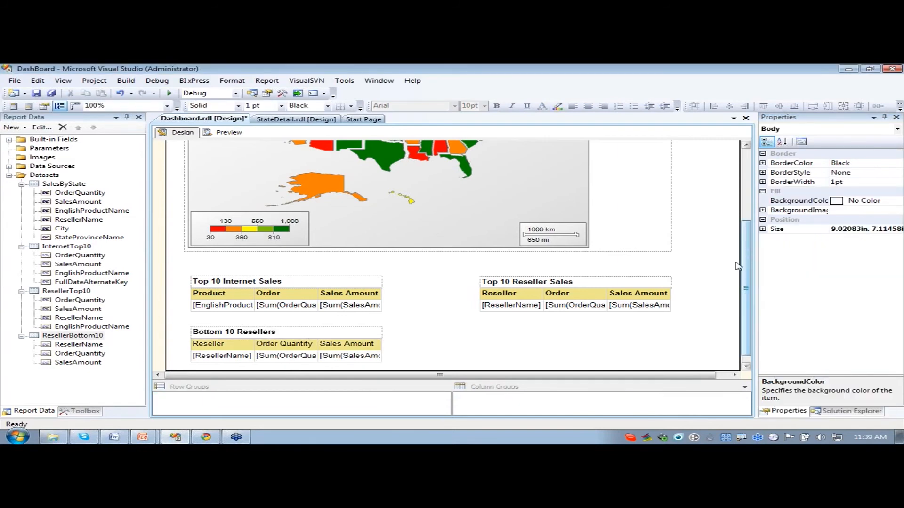
# - Make the header row text of the Bottom 10 Resellers table bold
pyautogui.click(366, 343)
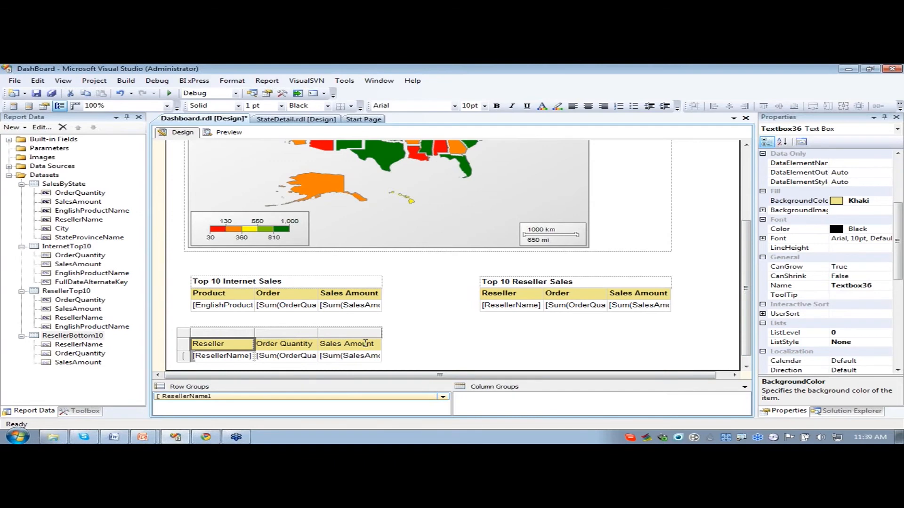
pyautogui.keyDown('shift'); pyautogui.click(366, 344); pyautogui.keyUp('shift')
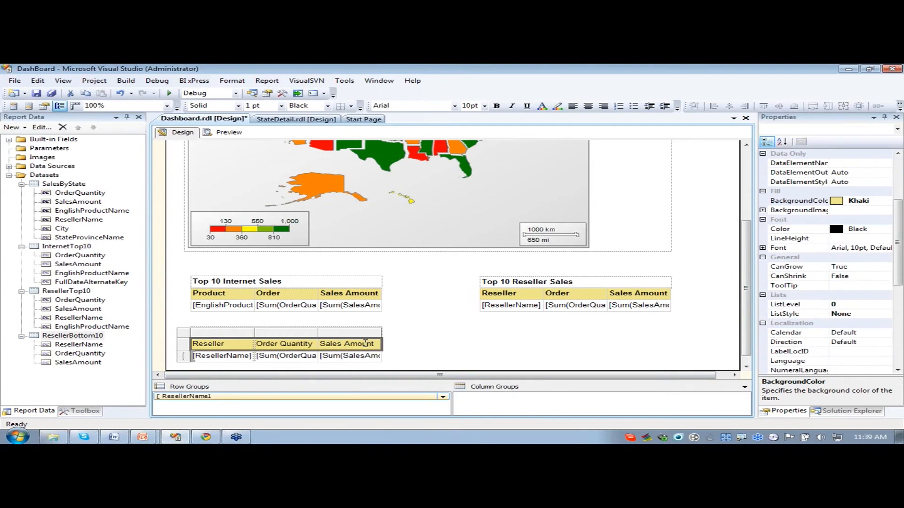
pyautogui.click(424, 348)
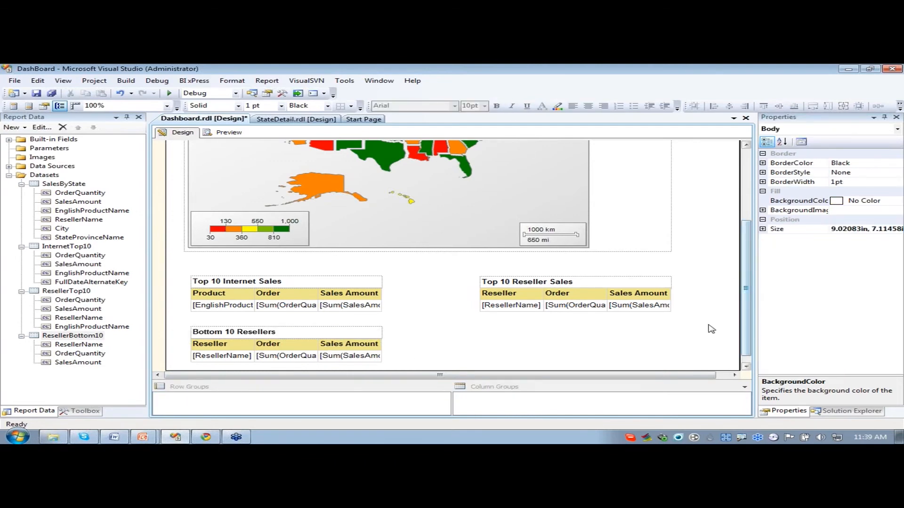
# - Set the number format of the Sales Amount data cell in the Bottom 10 Resellers table to c2
pyautogui.click(746, 366)
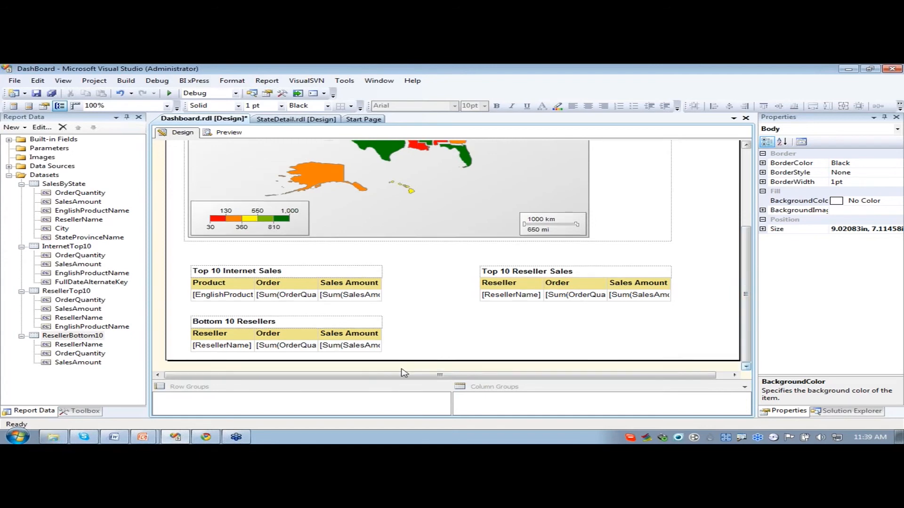
pyautogui.click(352, 347)
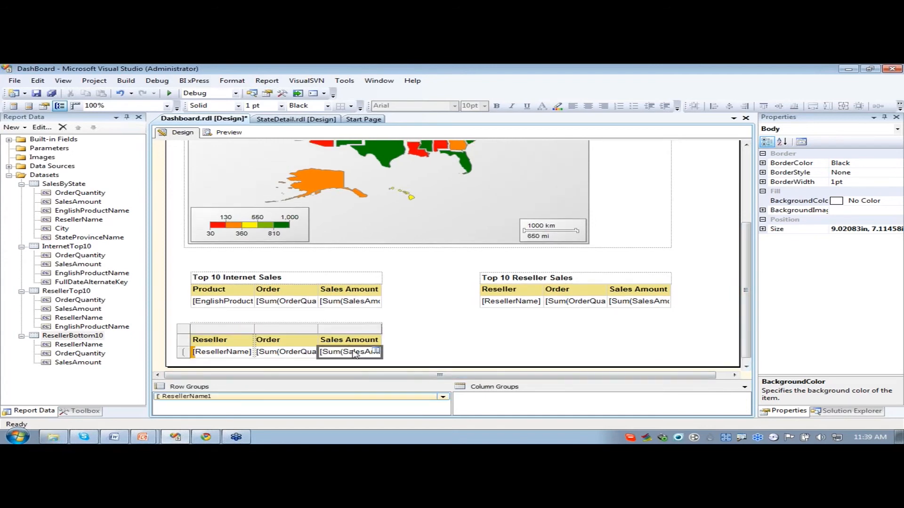
pyautogui.moveTo(899, 262); pyautogui.dragTo(897, 347)
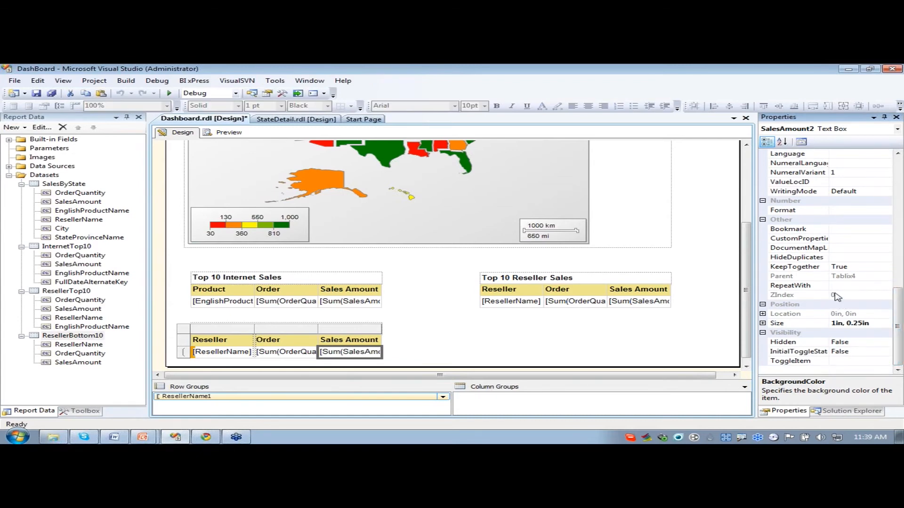
pyautogui.click(848, 211)
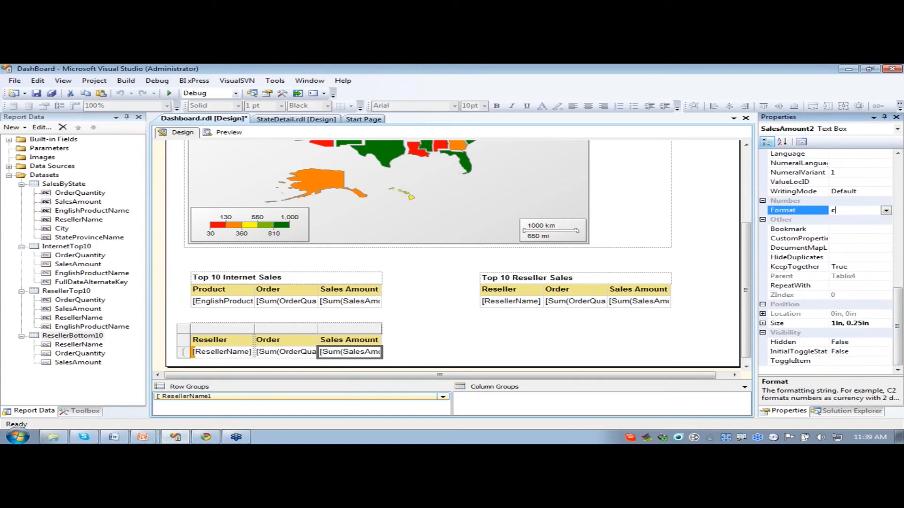
pyautogui.write('c2')
pyautogui.click(439, 354)
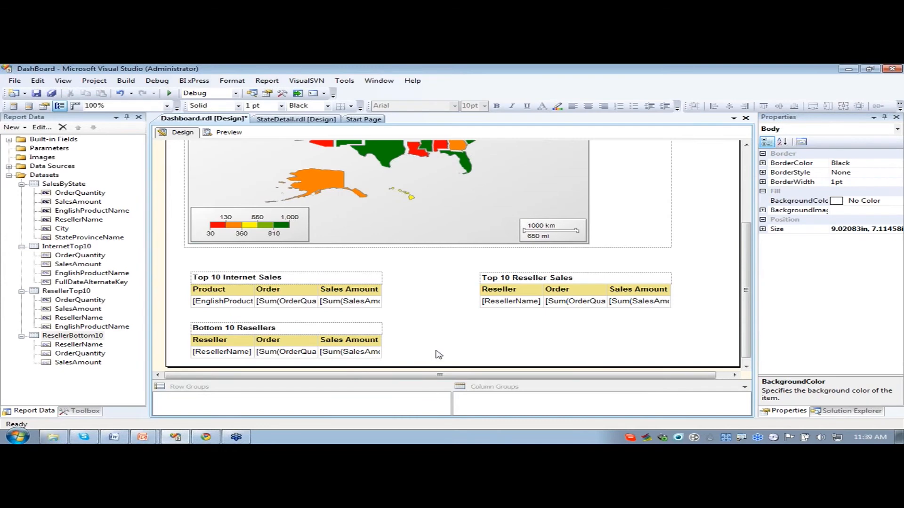
pyautogui.click(231, 345)
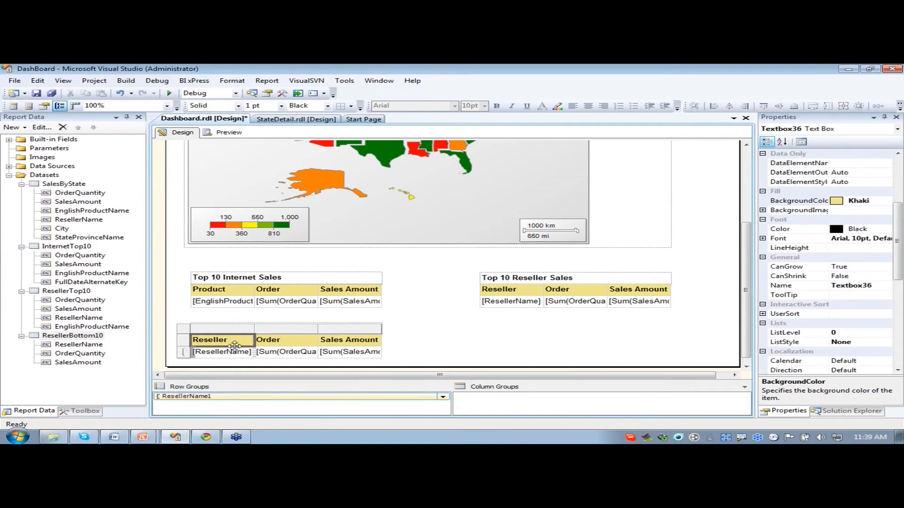
pyautogui.rightClick(187, 397)
pyautogui.click(240, 422)
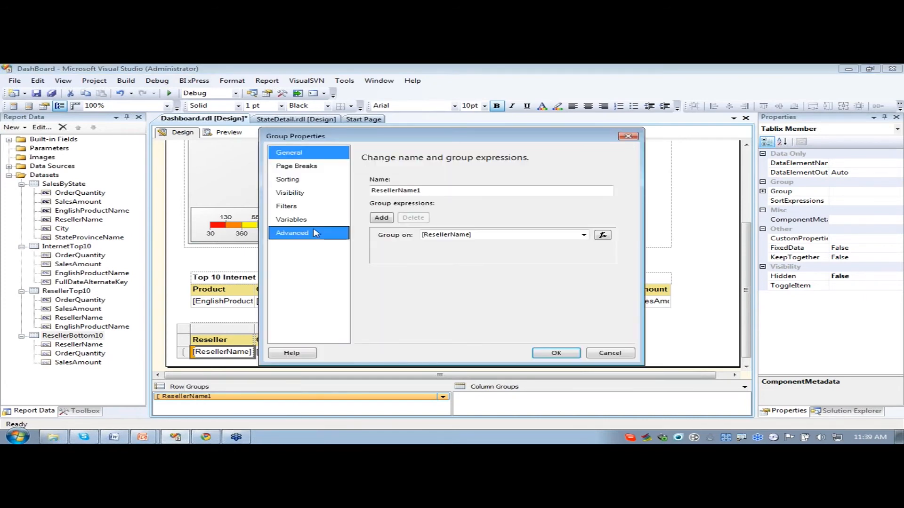
pyautogui.click(611, 353)
# - Set the ResellerName1 row group to be hidden initially and toggled by the Reseller header cell, Textbox36
pyautogui.click(232, 343)
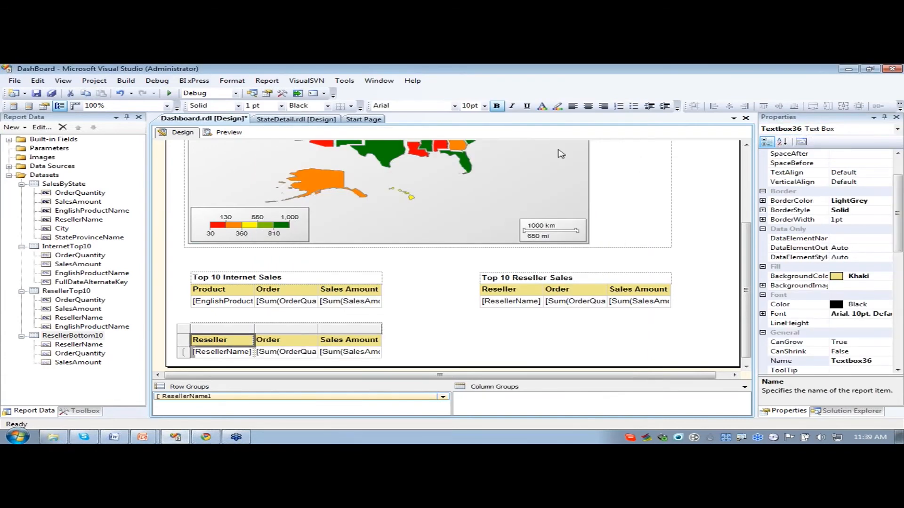
pyautogui.rightClick(241, 401)
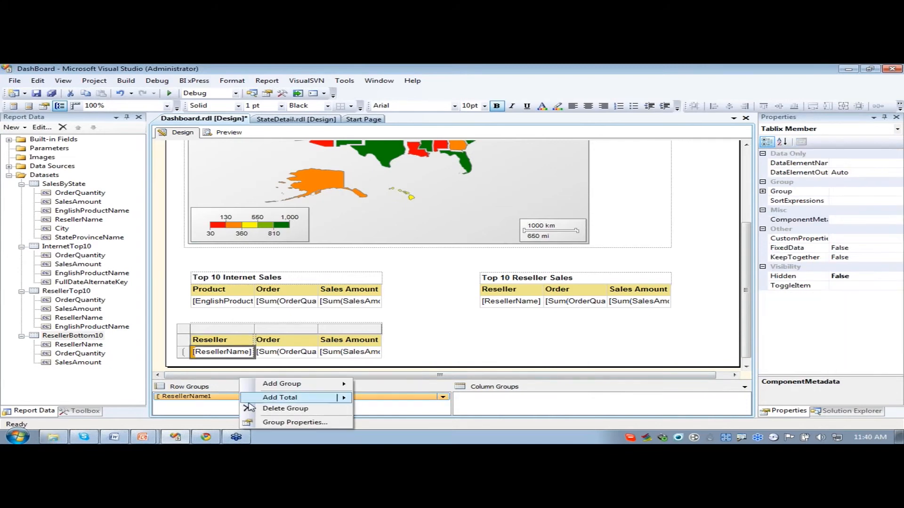
pyautogui.click(269, 426)
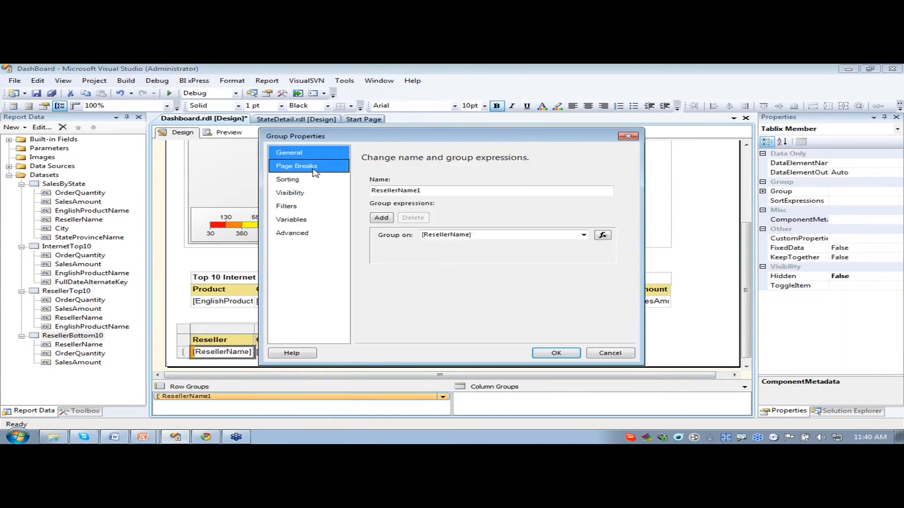
pyautogui.click(309, 194)
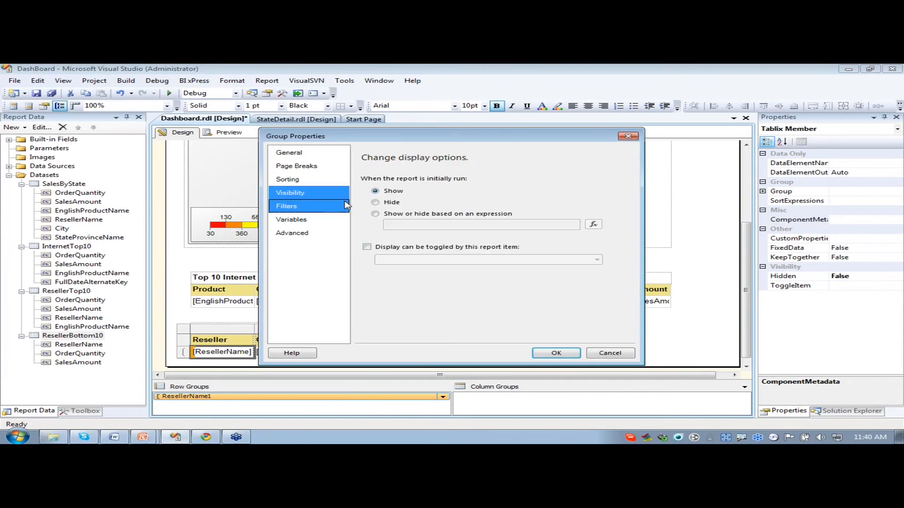
pyautogui.click(376, 202)
pyautogui.click(367, 247)
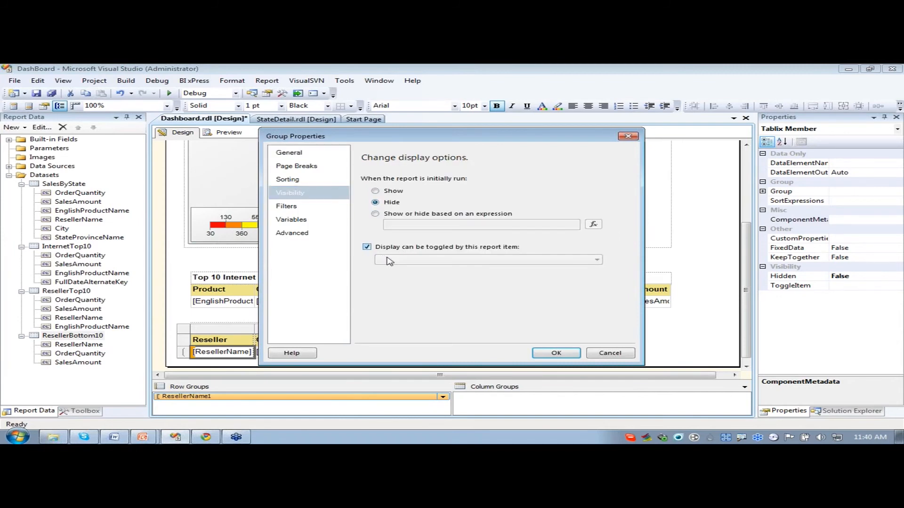
pyautogui.click(432, 261)
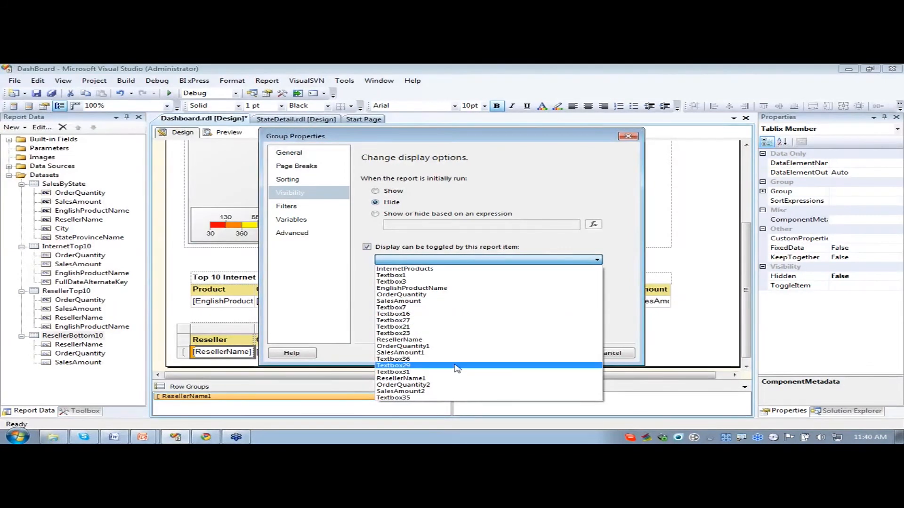
pyautogui.click(400, 360)
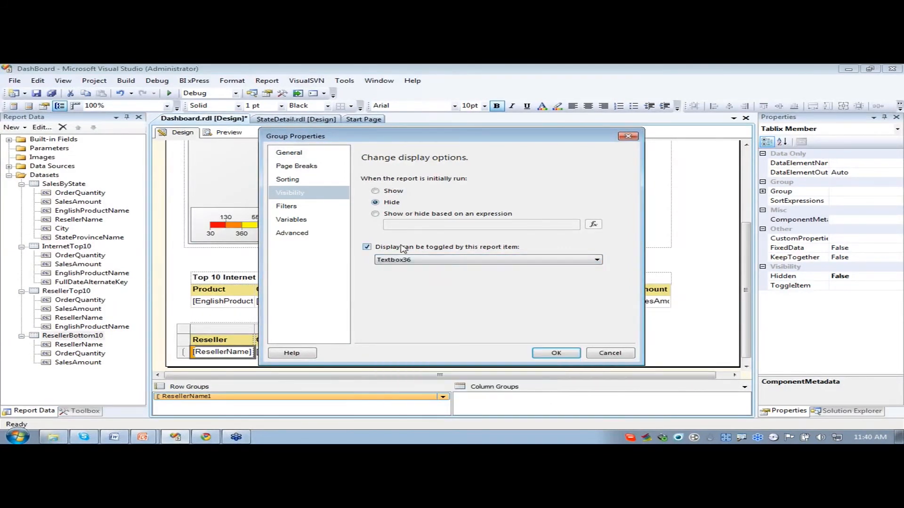
pyautogui.click(572, 355)
pyautogui.click(480, 337)
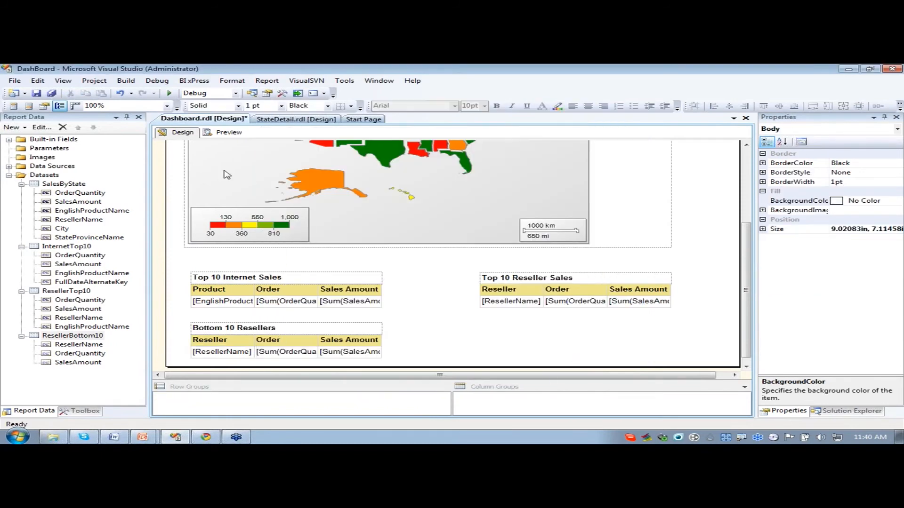
# - Preview the report, expand and collapse the Bottom 10 Resellers table to check its rows, and return to the design view
pyautogui.click(221, 134)
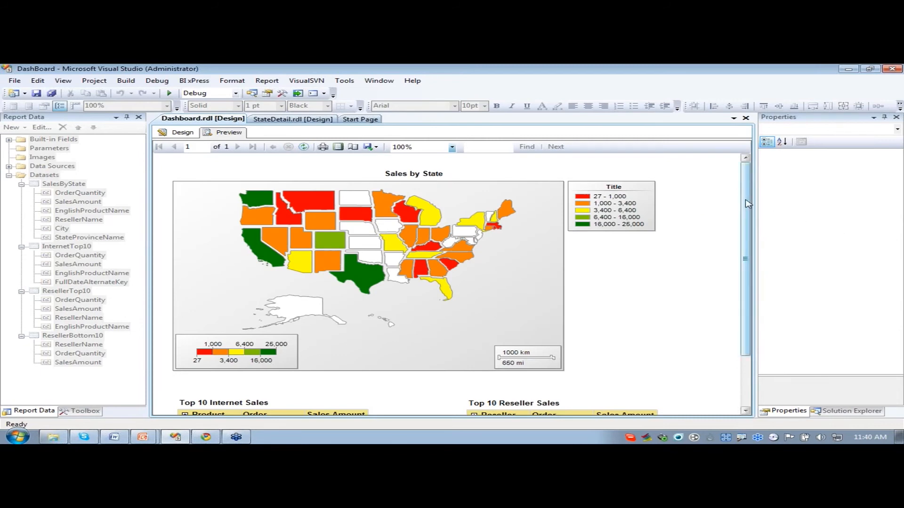
pyautogui.moveTo(748, 203); pyautogui.dragTo(748, 258)
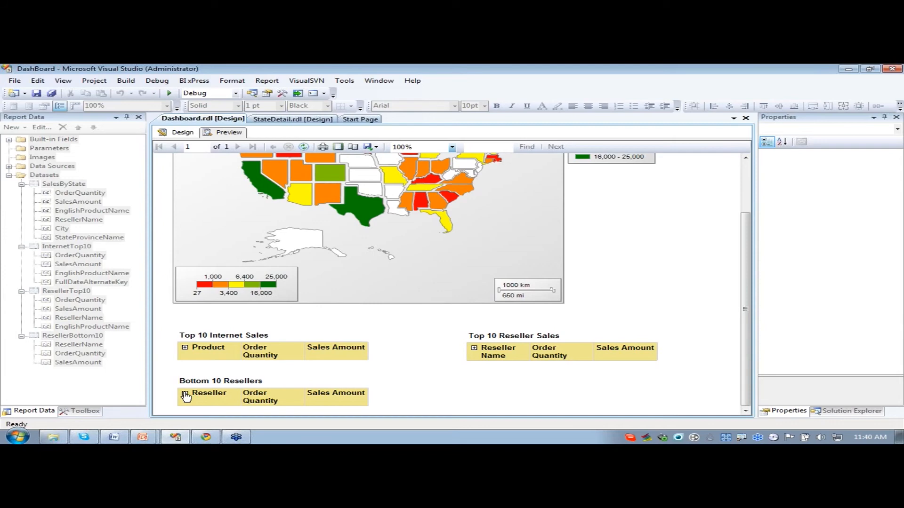
pyautogui.click(185, 394)
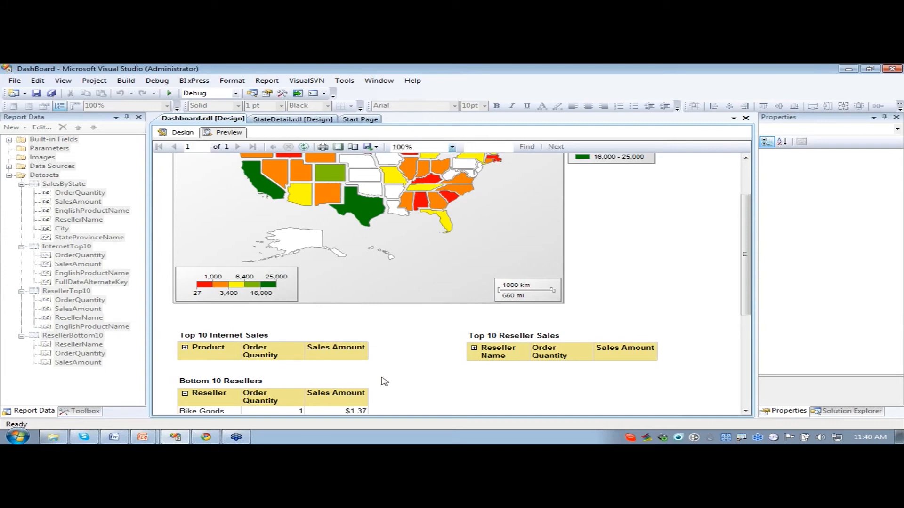
pyautogui.scroll(-6, 385, 381)
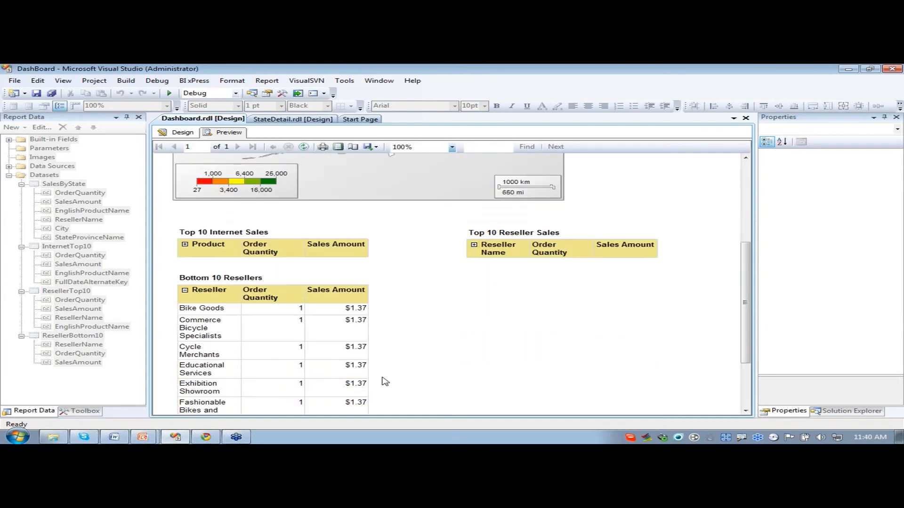
pyautogui.scroll(-2, 355, 308)
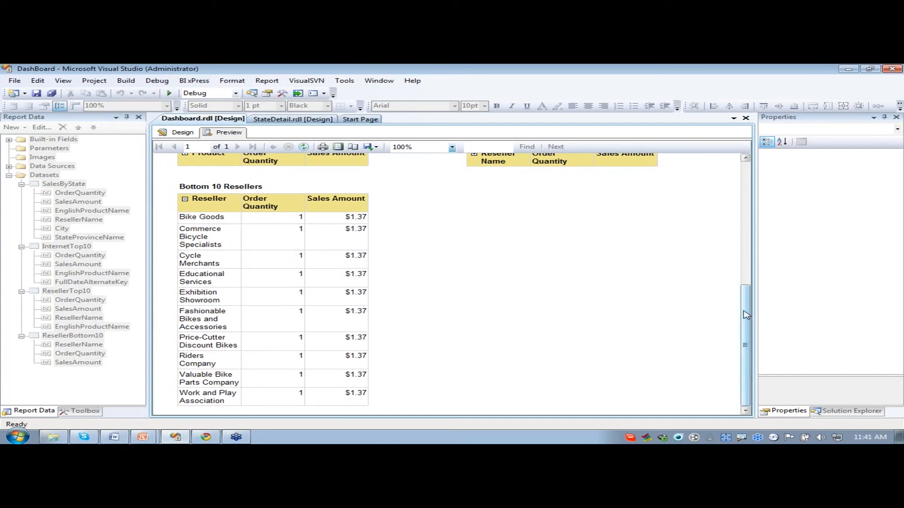
pyautogui.moveTo(745, 339); pyautogui.dragTo(745, 327)
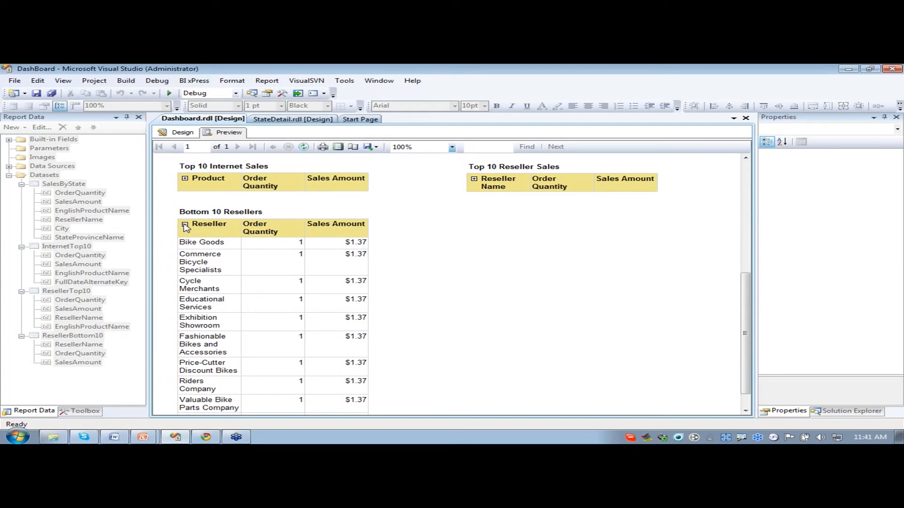
pyautogui.click(185, 226)
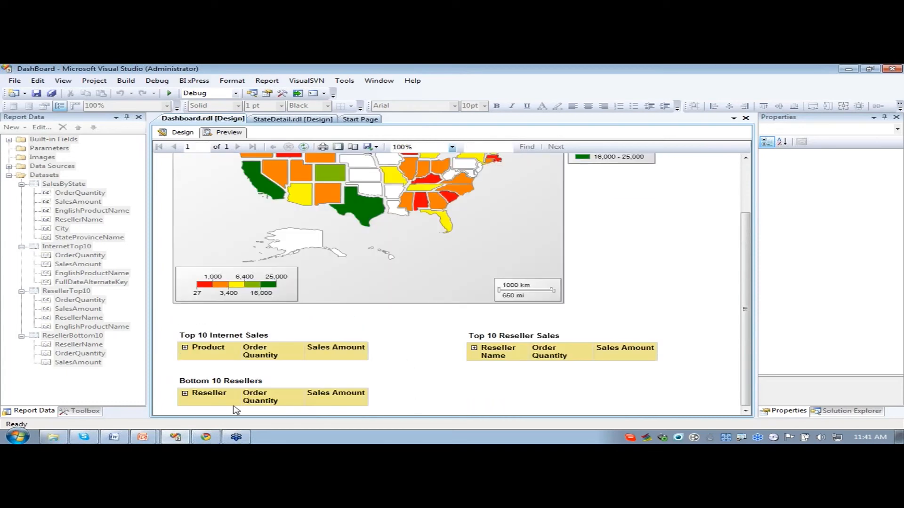
pyautogui.click(183, 133)
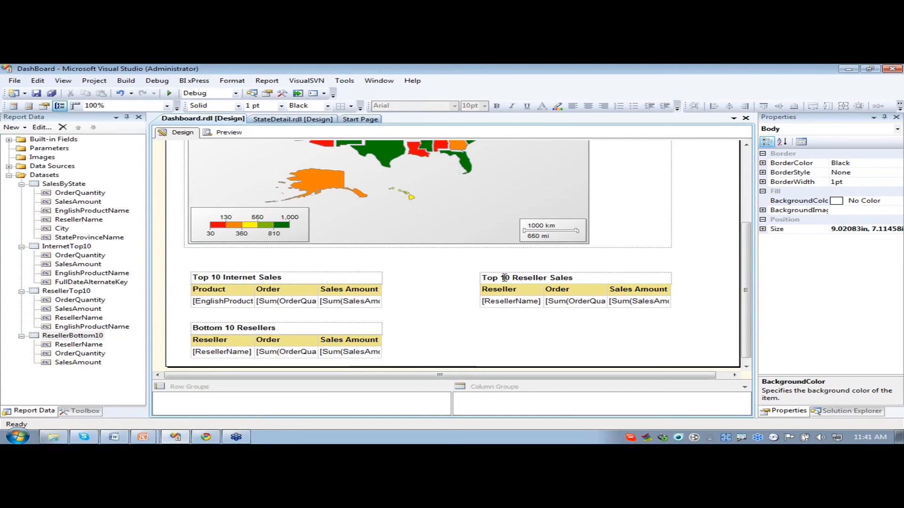
pyautogui.click(91, 411)
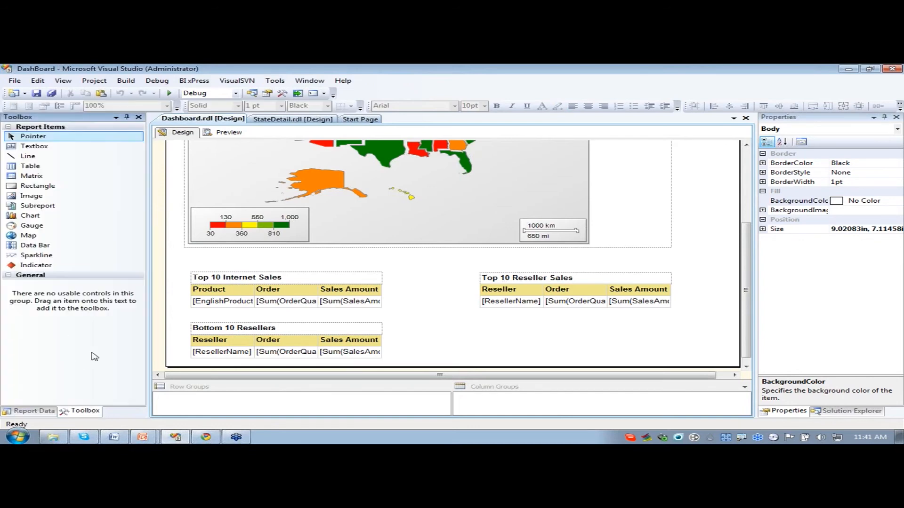
pyautogui.click(47, 268)
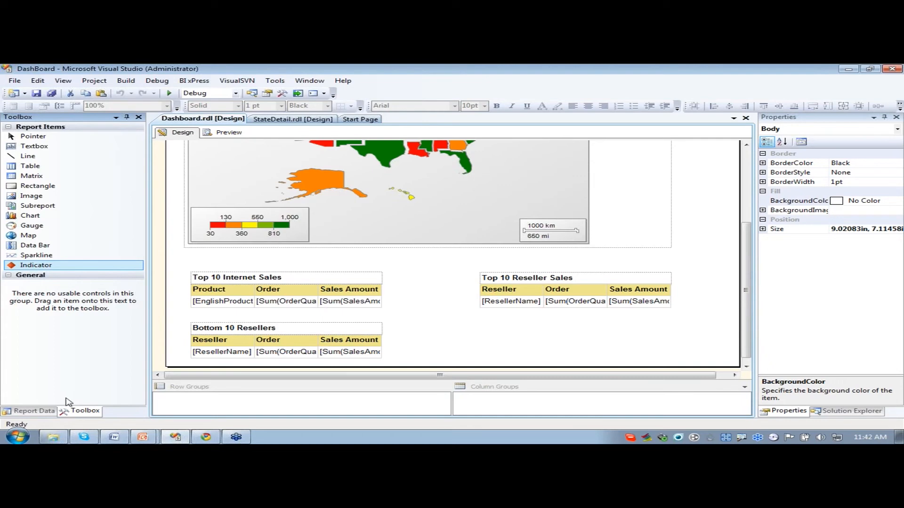
# - Start a new dataset named ProductStats, embedded in the report and using the AWDW data source
pyautogui.click(33, 411)
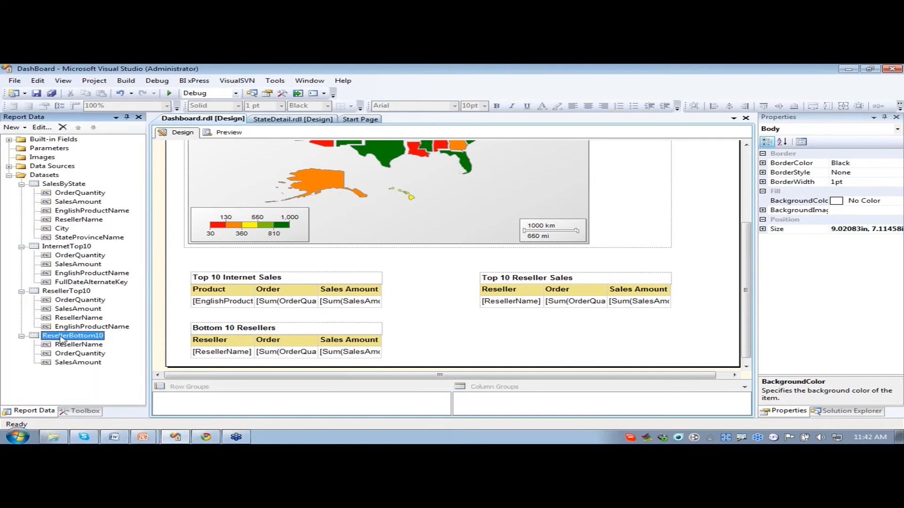
pyautogui.click(45, 176)
pyautogui.rightClick(46, 177)
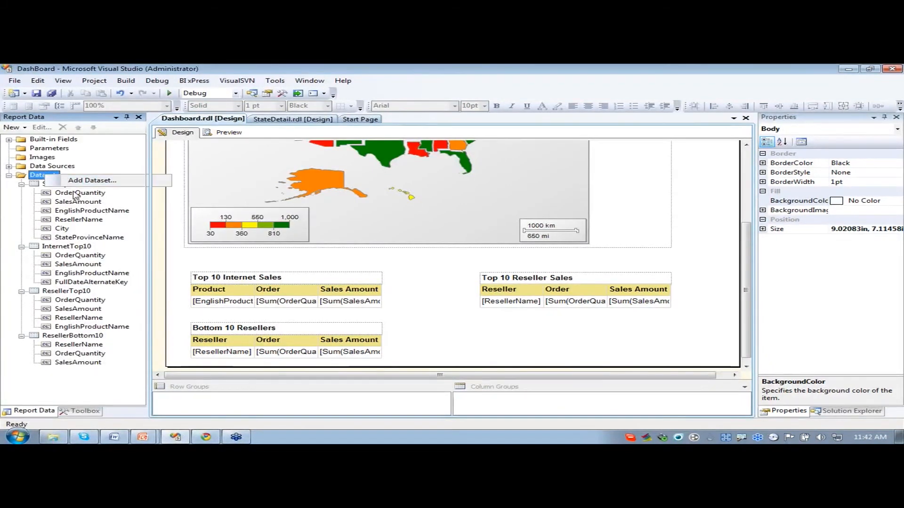
pyautogui.click(92, 180)
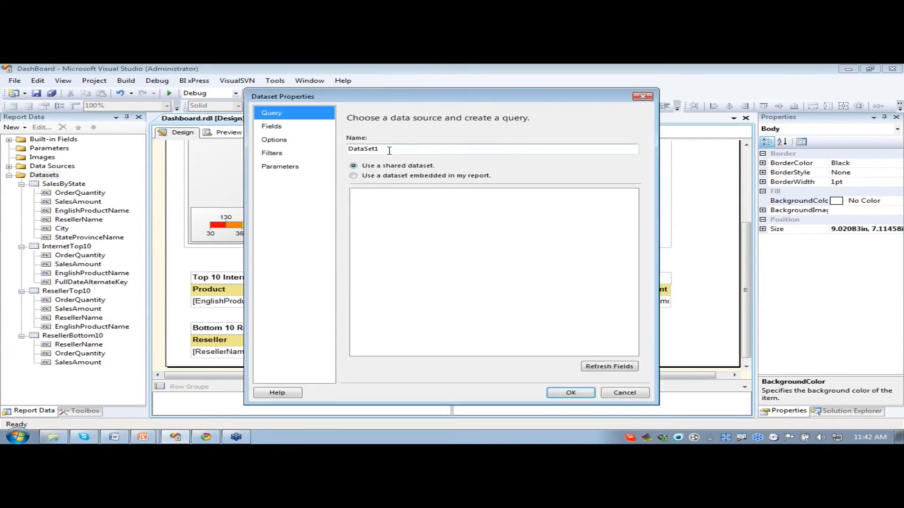
pyautogui.write('ProductStats')
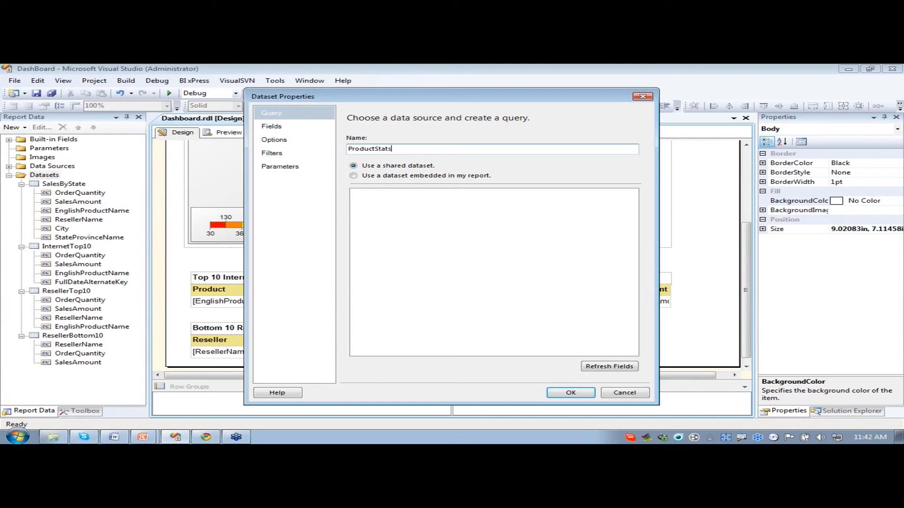
pyautogui.click(353, 175)
pyautogui.click(442, 205)
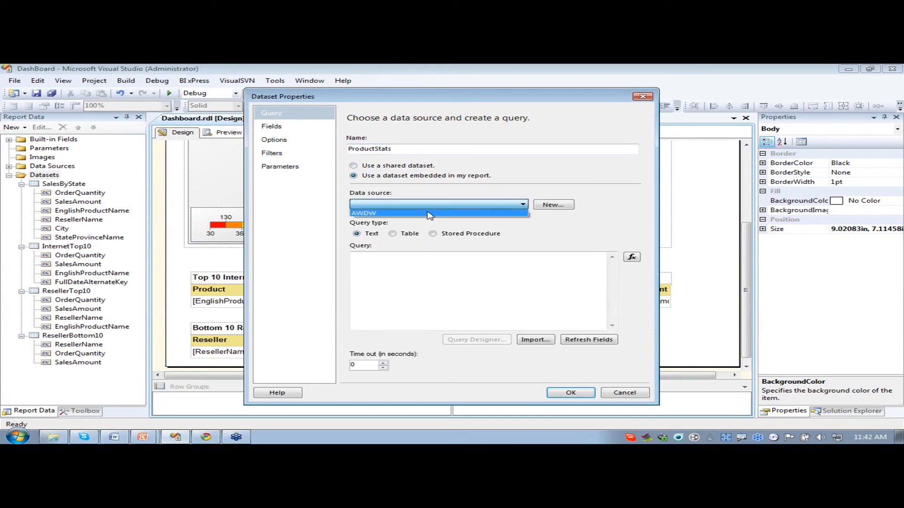
pyautogui.click(429, 214)
# - Paste the query summing OrderQuantity as TotalSales per EnglishProductName, with a Case returning -1, 0 or 1, and create the dataset
pyautogui.hotkey('alt', 'Tab')
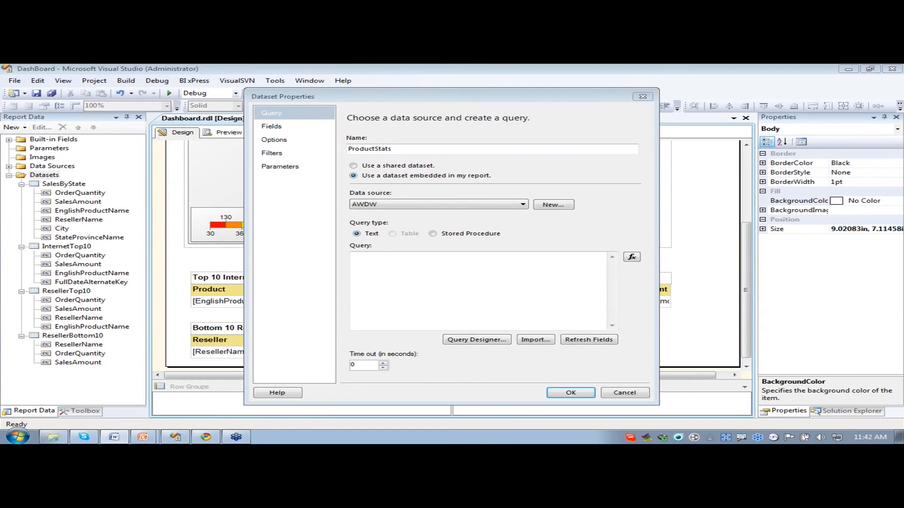
pyautogui.click(367, 303)
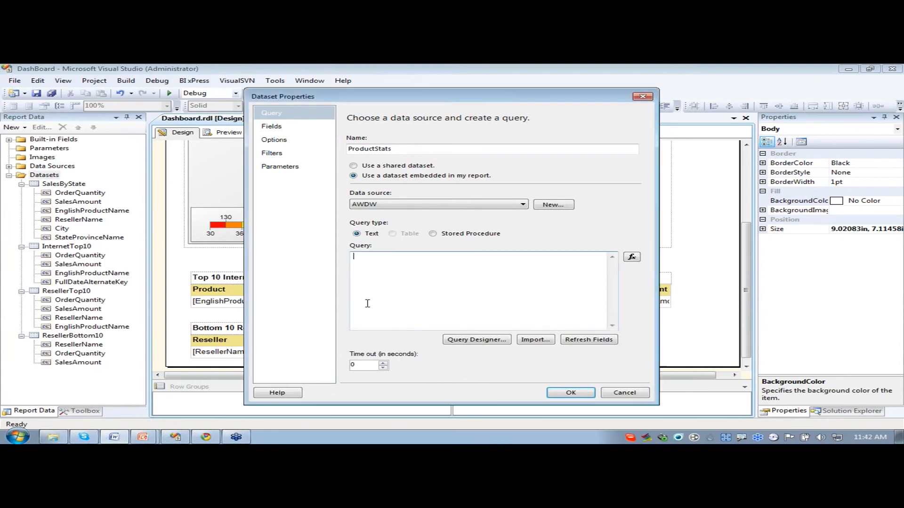
pyautogui.write('Select EnglishProductName , SUM(OrderQuantity)as TotalSales ,Case When SUM(OrderQuantity) < 200 Then -1 When SUM(OrderQuantity) between 200 and 500 Then 0 When SUM(OrderQuantity) > 500 Then 1 End From DimProduct p join FactInternetSales f on f.ProductKey = p.ProductKey Group by EnglishProductName')
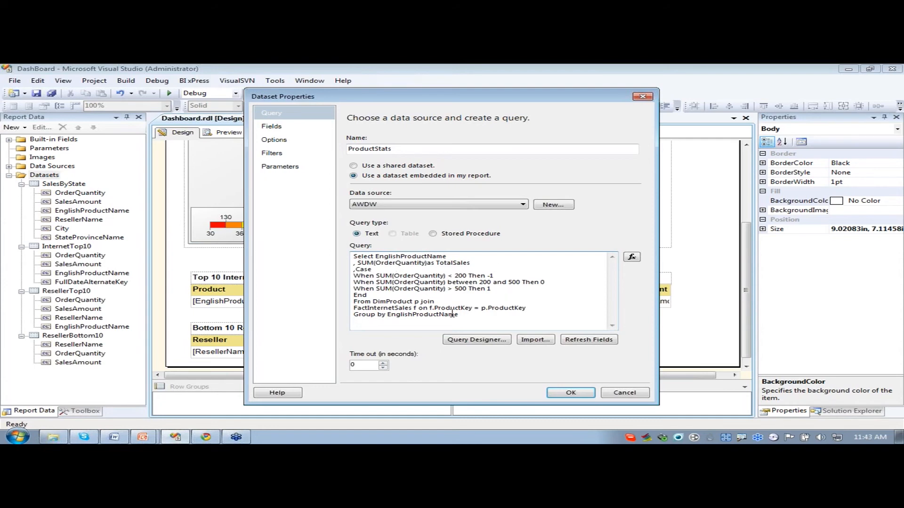
pyautogui.click(572, 393)
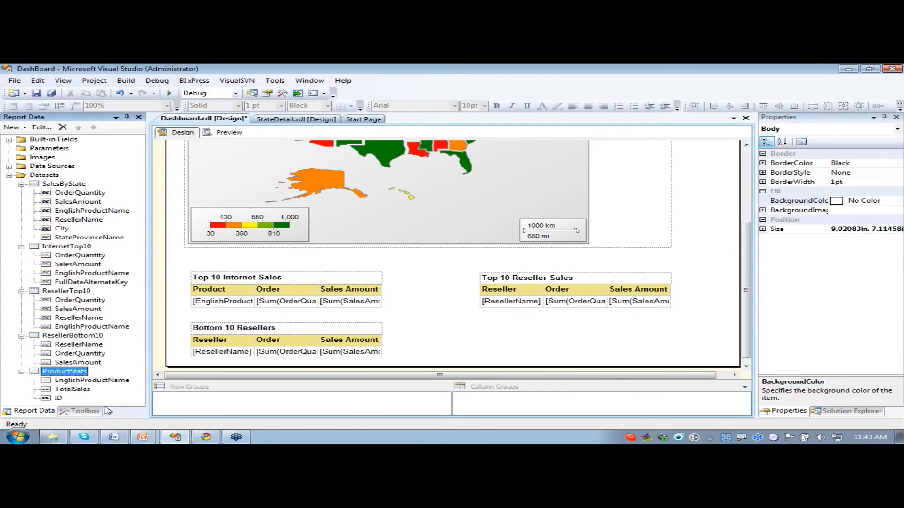
# - Insert a table below the Top 10 Reseller Sales table, and place a text box above it spanning the table's width
pyautogui.click(81, 412)
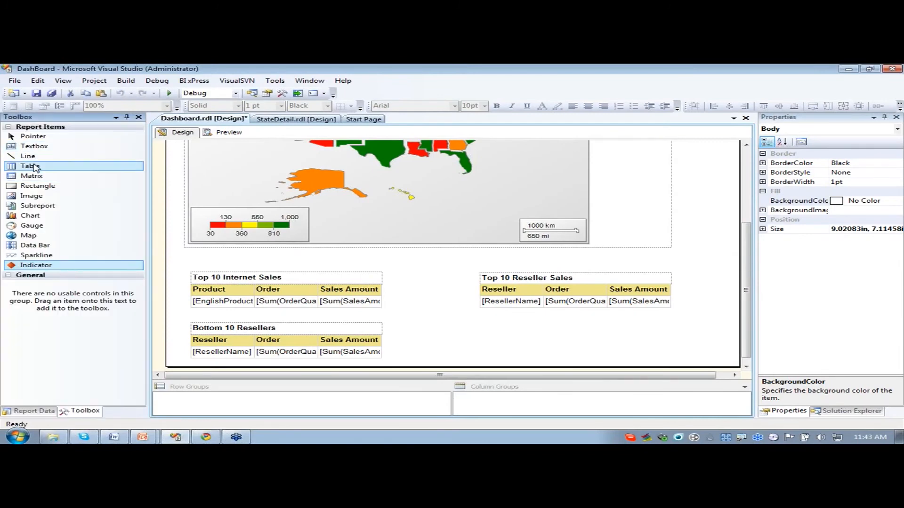
pyautogui.moveTo(30, 166); pyautogui.dragTo(487, 337)
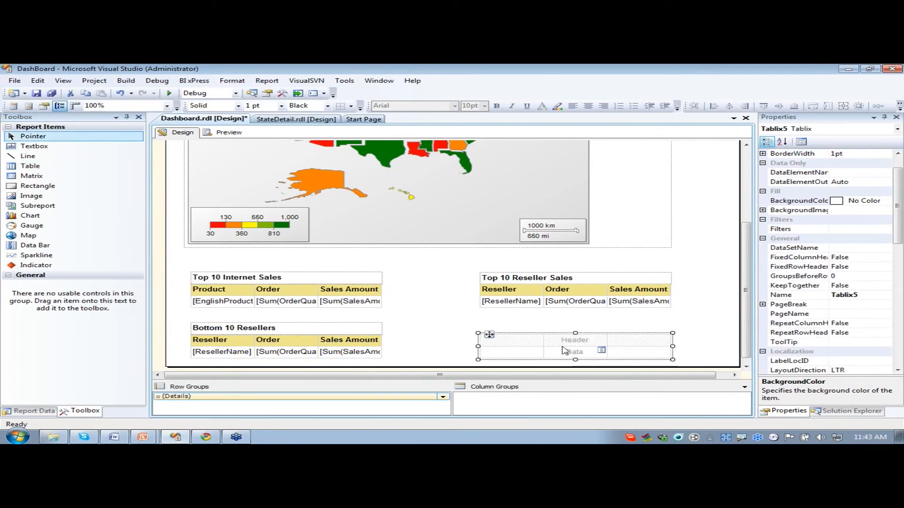
pyautogui.moveTo(27, 146); pyautogui.dragTo(489, 322)
pyautogui.moveTo(546, 336); pyautogui.dragTo(672, 335)
# - Enter the title Product Stats in the new text box and make it bold
pyautogui.click(568, 331)
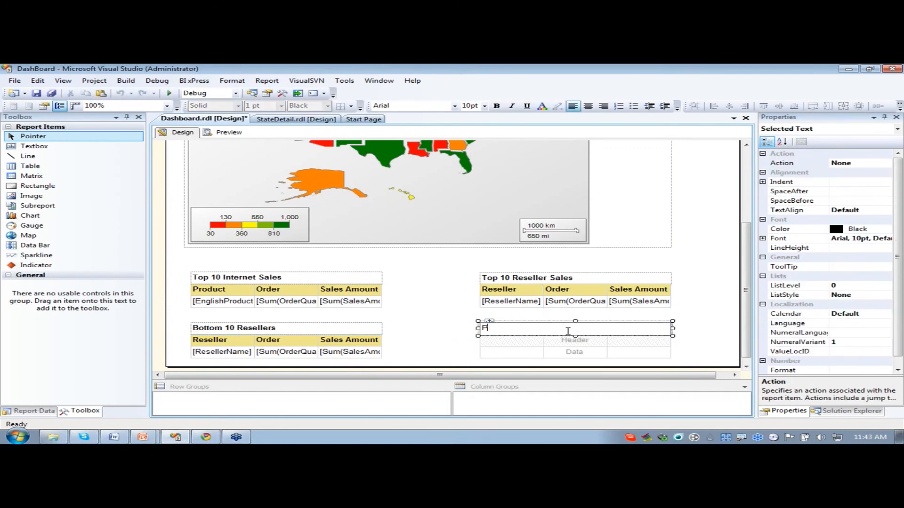
pyautogui.write('Product Stats')
pyautogui.moveTo(555, 327); pyautogui.dragTo(482, 336)
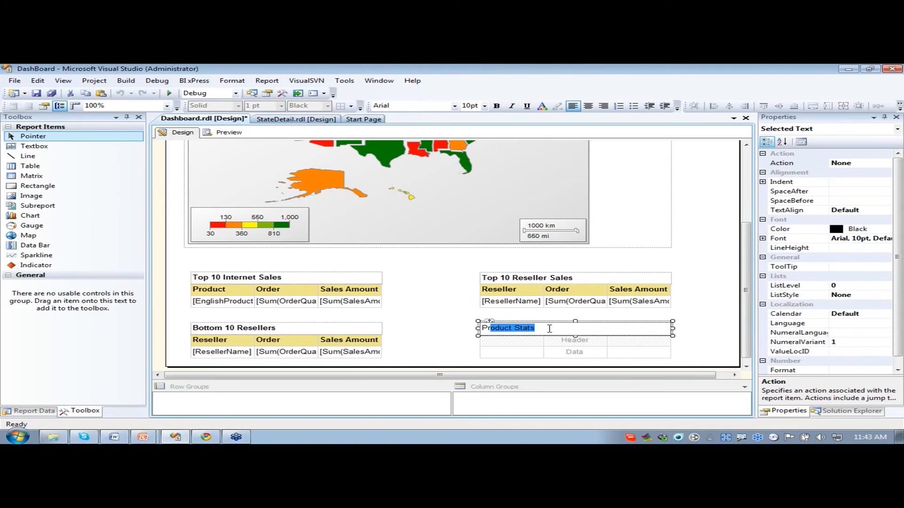
pyautogui.moveTo(549, 329); pyautogui.dragTo(472, 329)
pyautogui.click(497, 105)
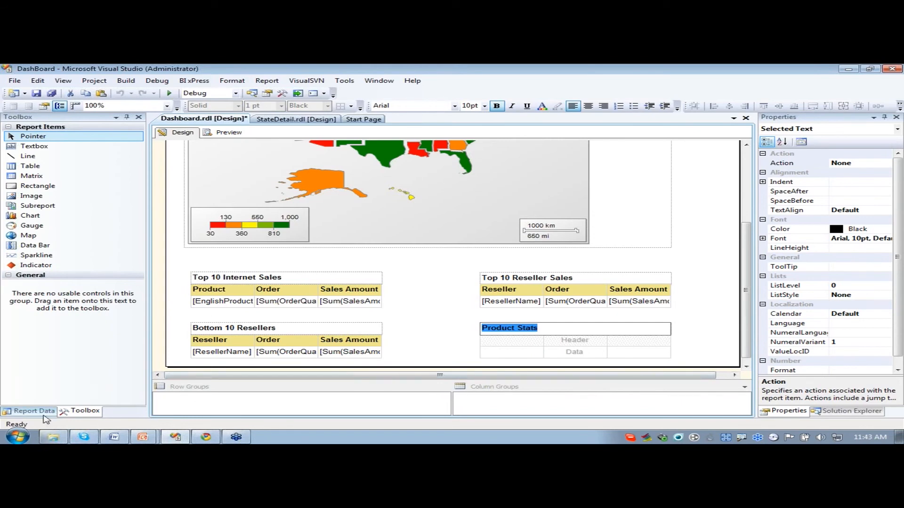
# - Group the new table's rows by EnglishProductName from the ProductStats dataset
pyautogui.click(29, 411)
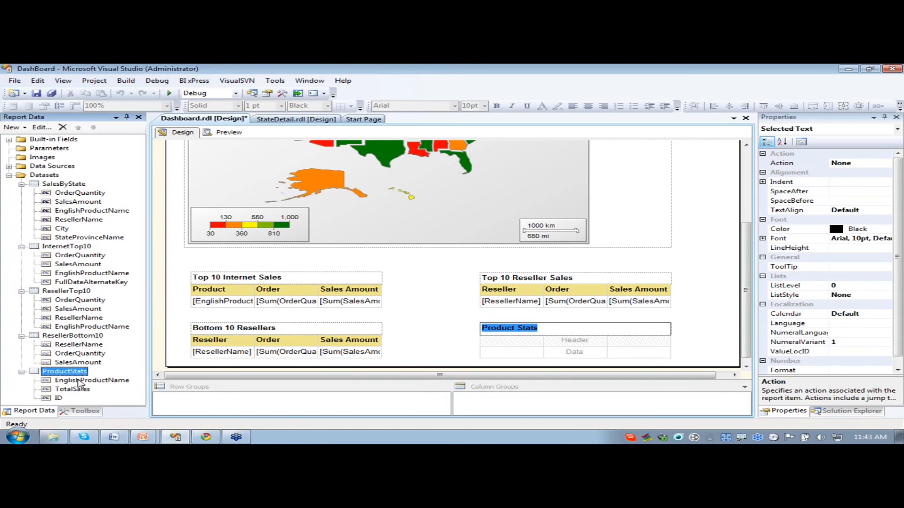
pyautogui.moveTo(79, 384); pyautogui.dragTo(185, 397)
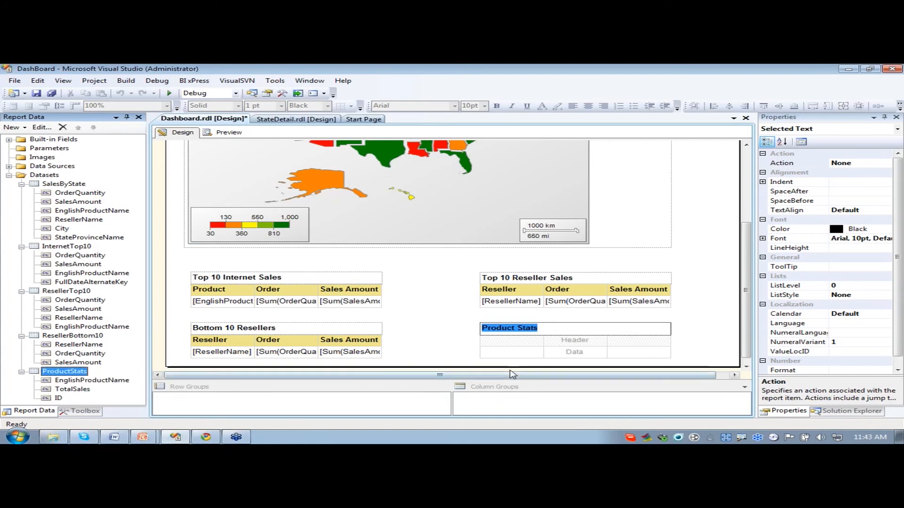
pyautogui.click(512, 353)
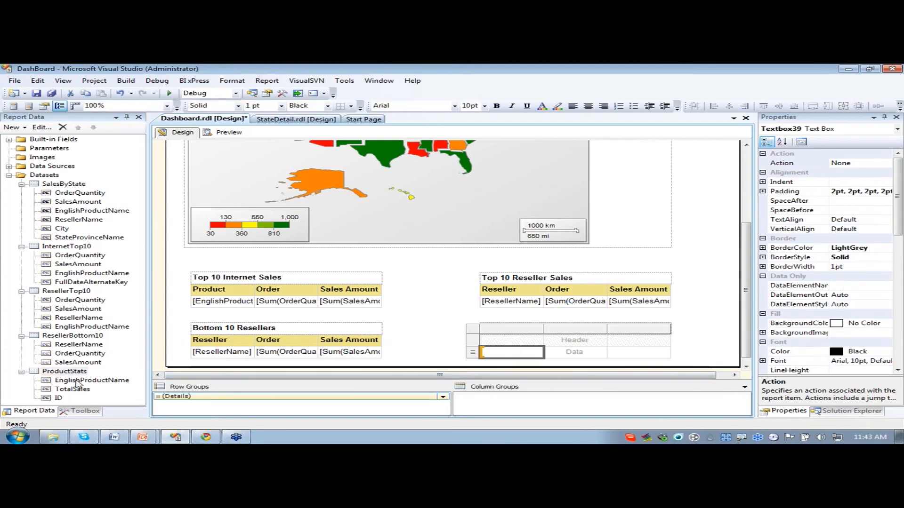
pyautogui.moveTo(78, 383); pyautogui.dragTo(200, 400)
# - Delete the Details row group of the Product Stats table, removing the group only
pyautogui.rightClick(214, 397)
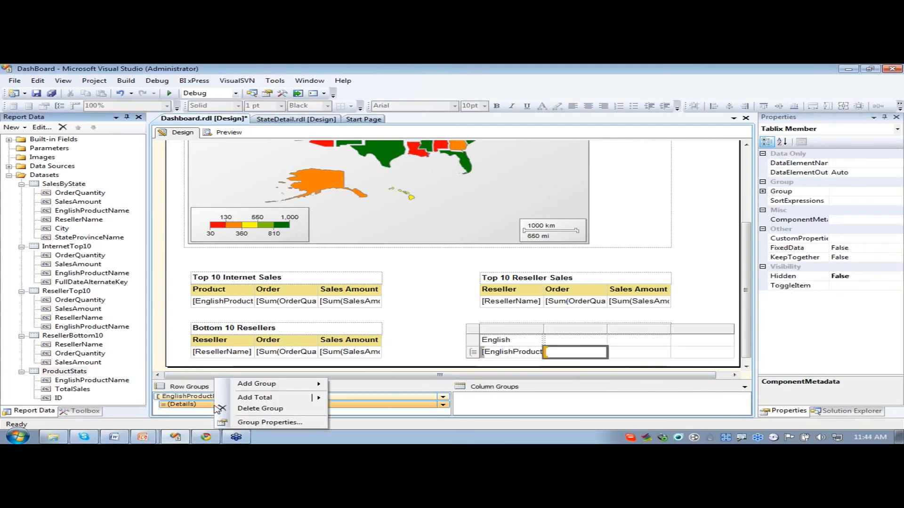
pyautogui.click(261, 408)
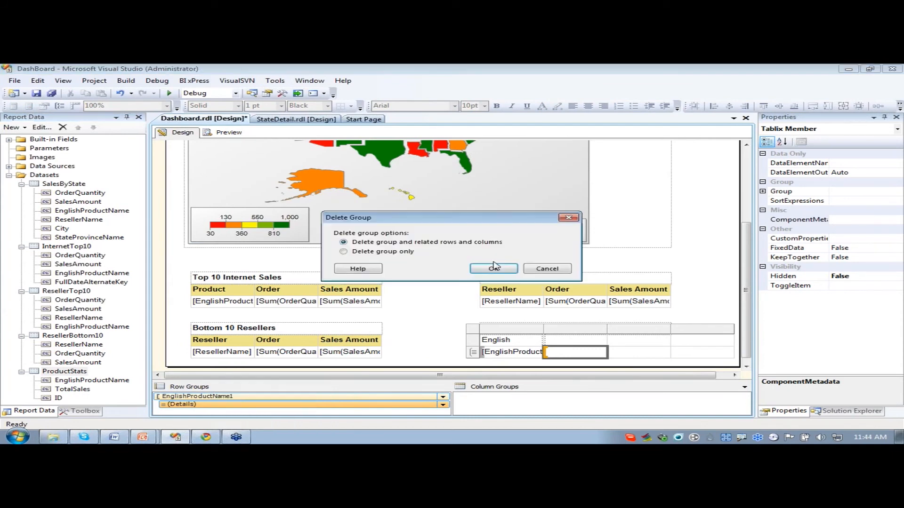
pyautogui.click(343, 251)
pyautogui.click(493, 269)
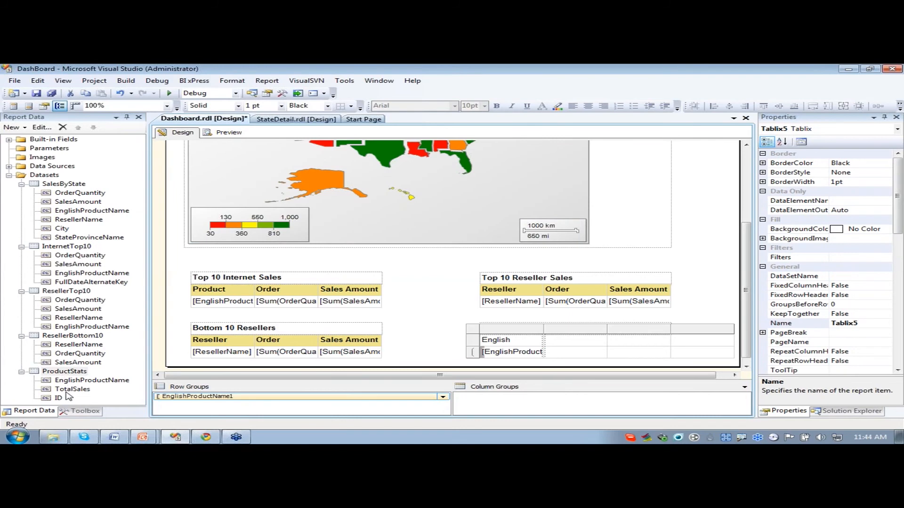
# - Add the TotalSales and ID fields to the Product Stats table's data row and delete the empty last column
pyautogui.moveTo(68, 390); pyautogui.dragTo(567, 358)
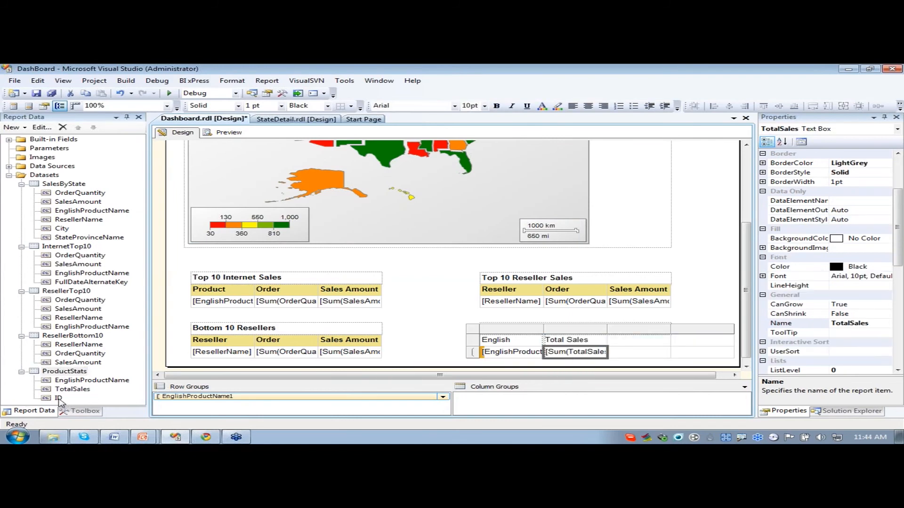
pyautogui.moveTo(60, 399); pyautogui.dragTo(638, 354)
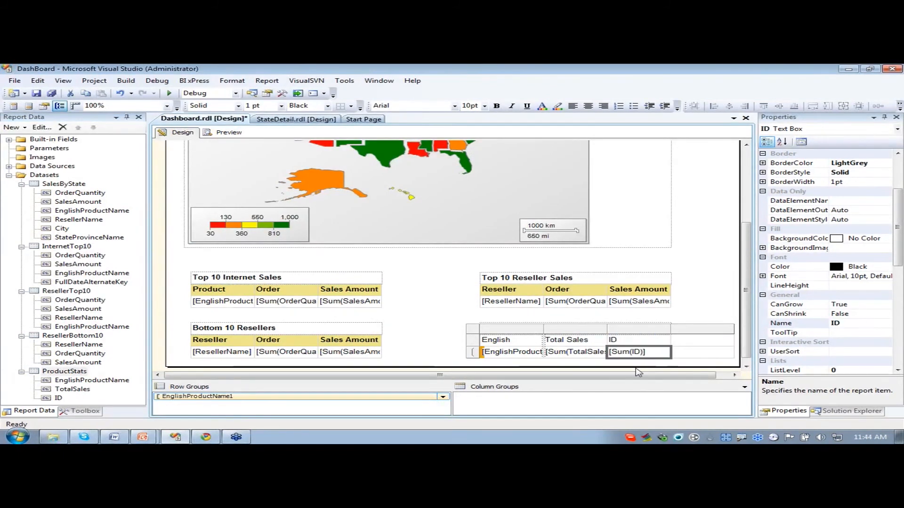
pyautogui.rightClick(690, 334)
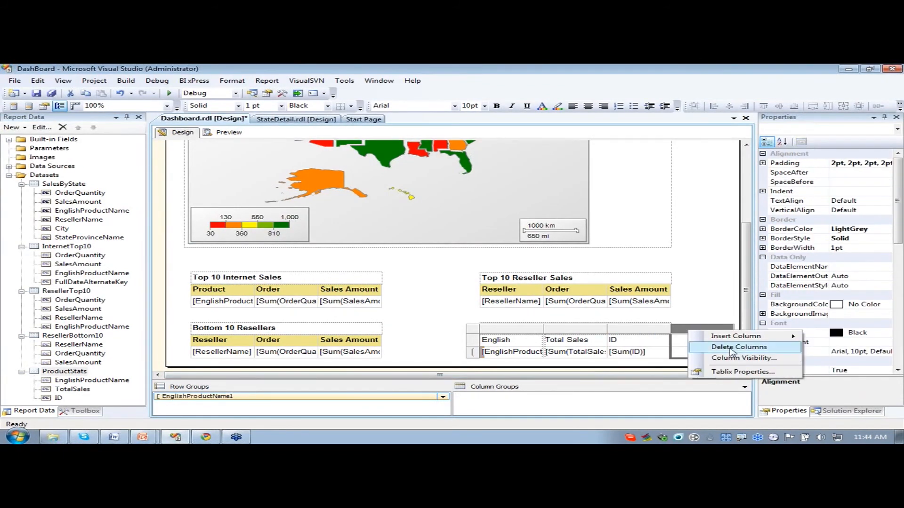
pyautogui.click(709, 350)
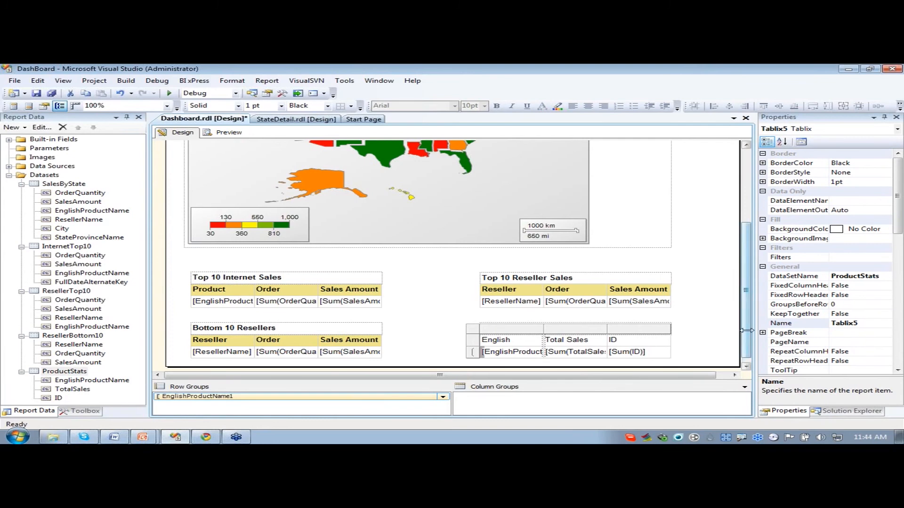
pyautogui.scroll(-1, 507, 330)
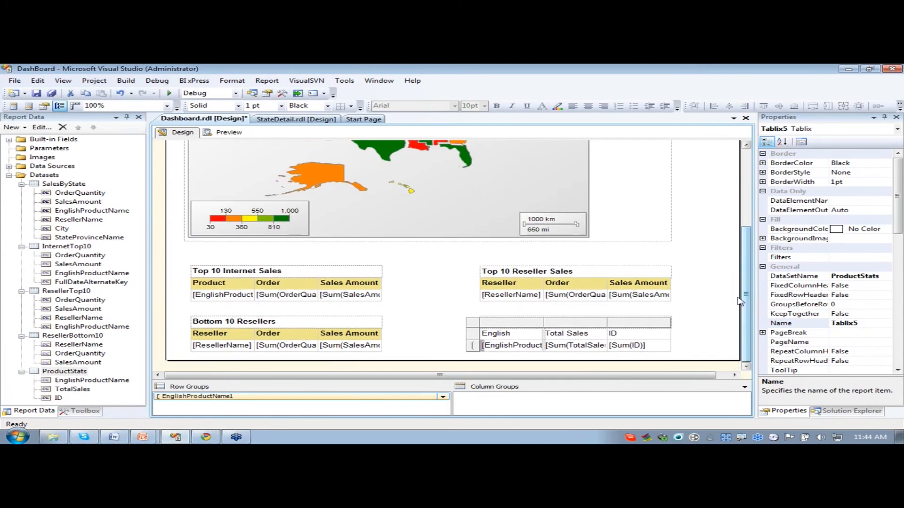
# - Shorten the first column header of the Product Stats table to Product
pyautogui.scroll(1, 516, 334)
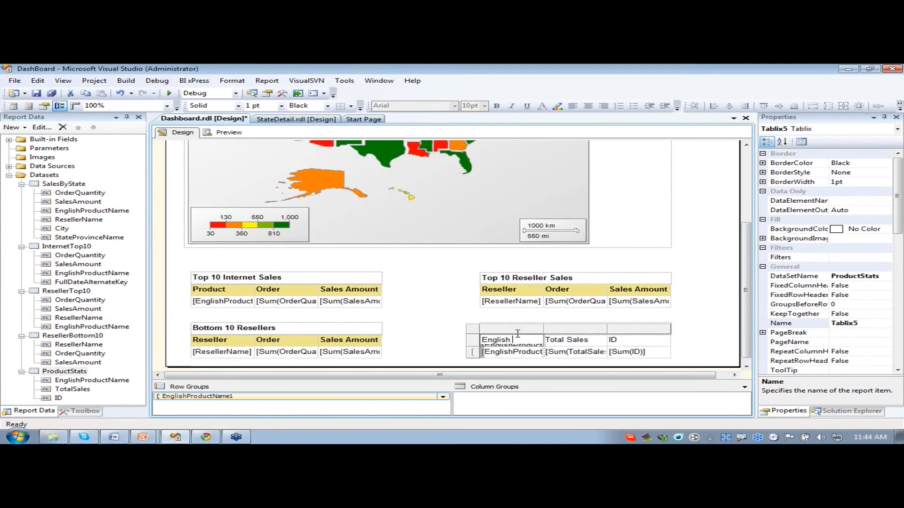
pyautogui.click(515, 340)
pyautogui.doubleClick(505, 339)
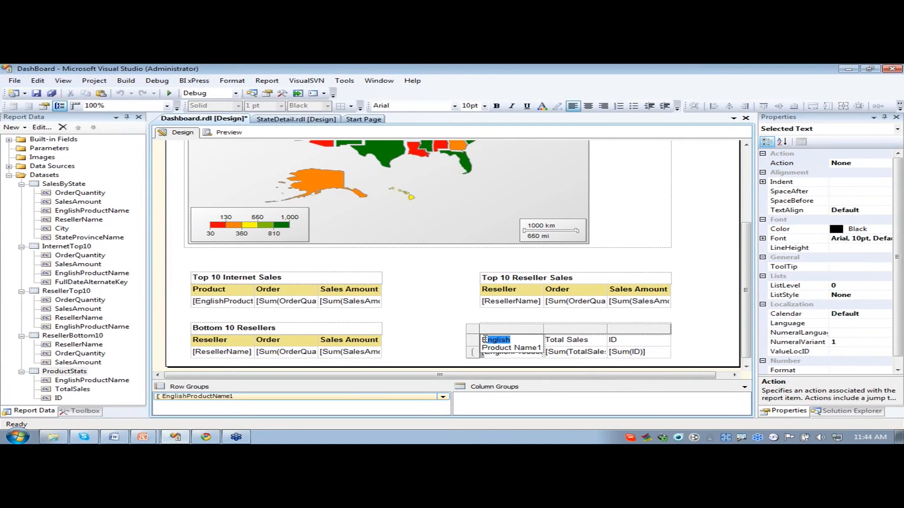
pyautogui.press('Delete')
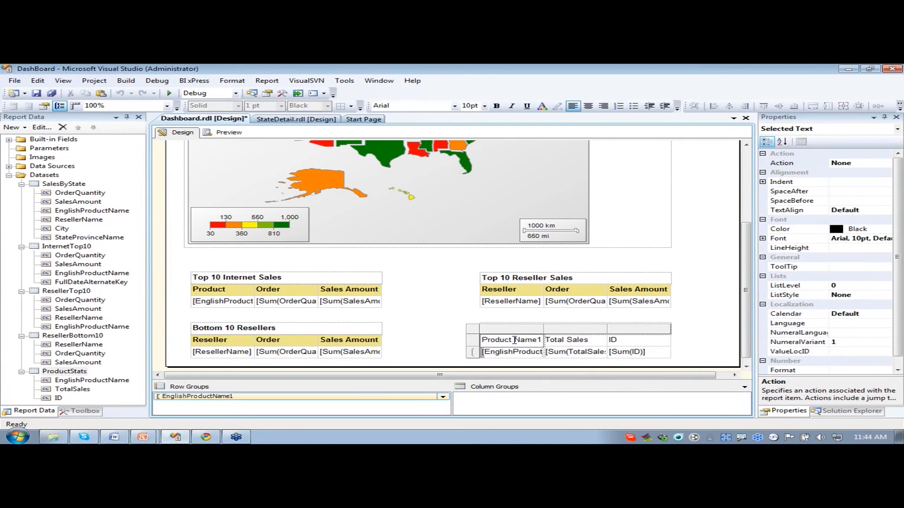
pyautogui.doubleClick(528, 340)
pyautogui.press('Delete')
# - Make the Product Stats table's header row bold and give it a Khaki background
pyautogui.keyDown('shift'); pyautogui.click(636, 345); pyautogui.keyUp('shift')
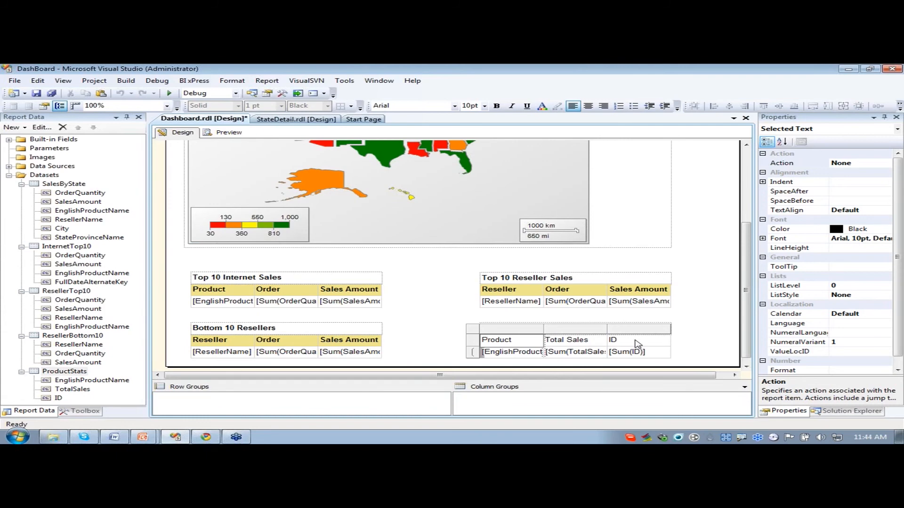
pyautogui.click(498, 108)
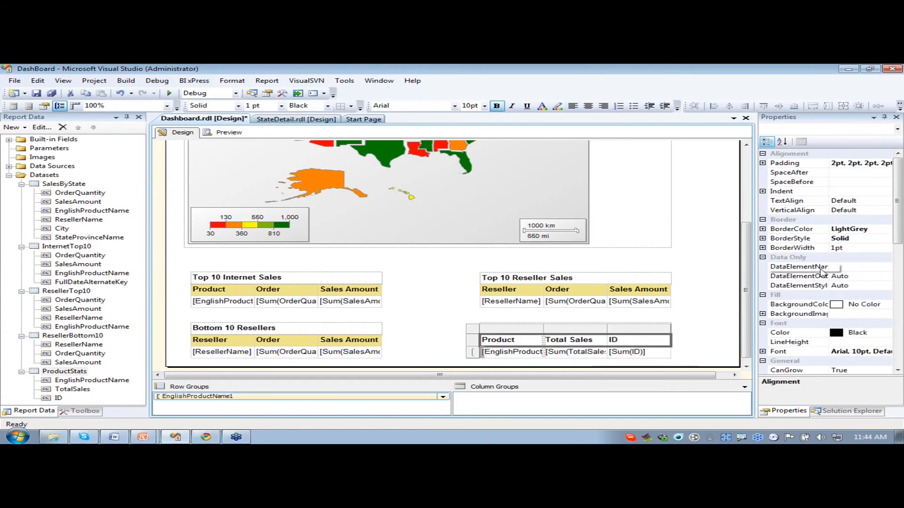
pyautogui.click(874, 308)
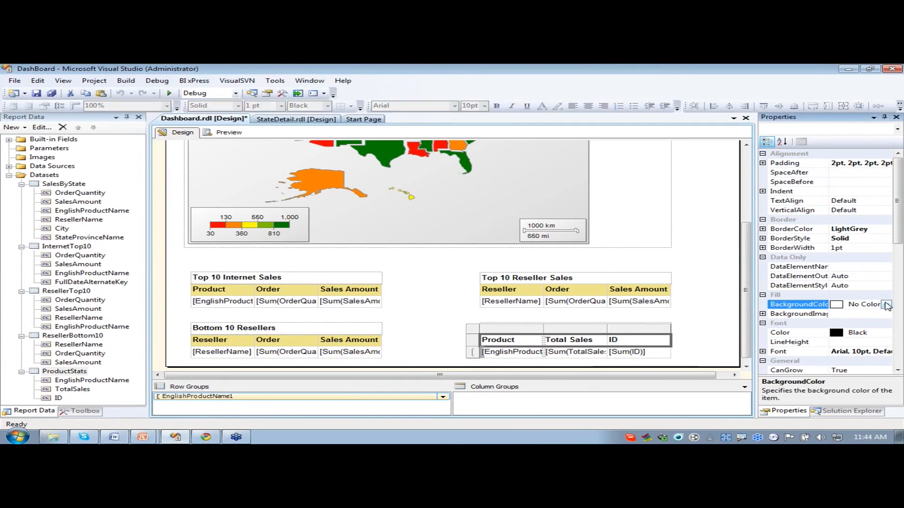
pyautogui.click(886, 305)
pyautogui.click(812, 373)
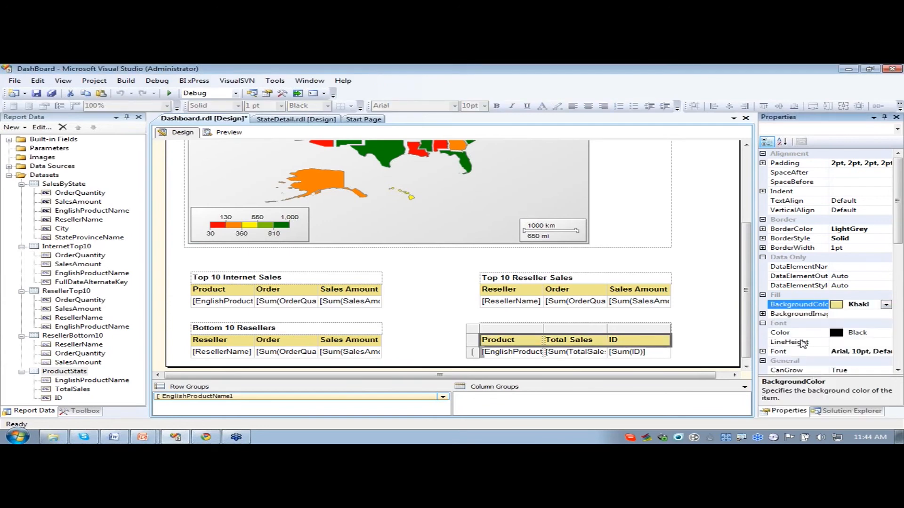
pyautogui.click(691, 344)
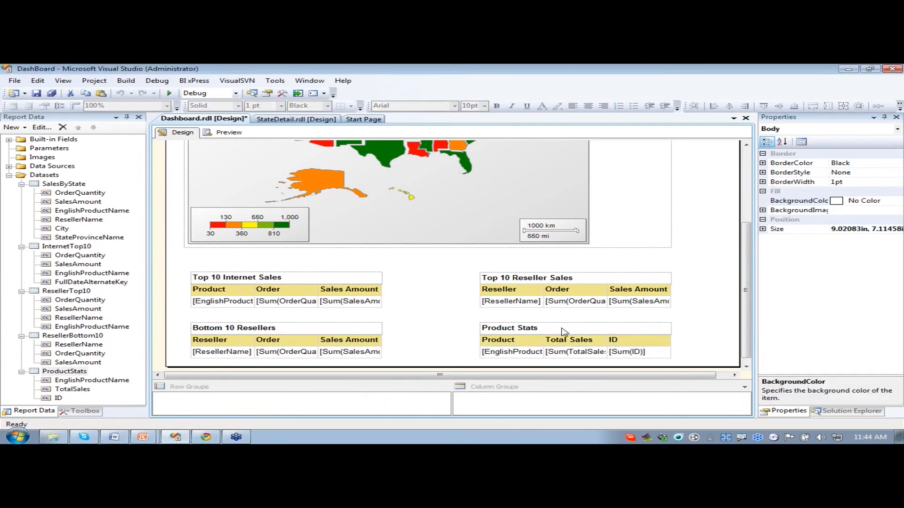
# - Set the number format of the Product Stats table's TotalSales data cell to c2
pyautogui.click(590, 353)
pyautogui.scroll(-3, 828, 306)
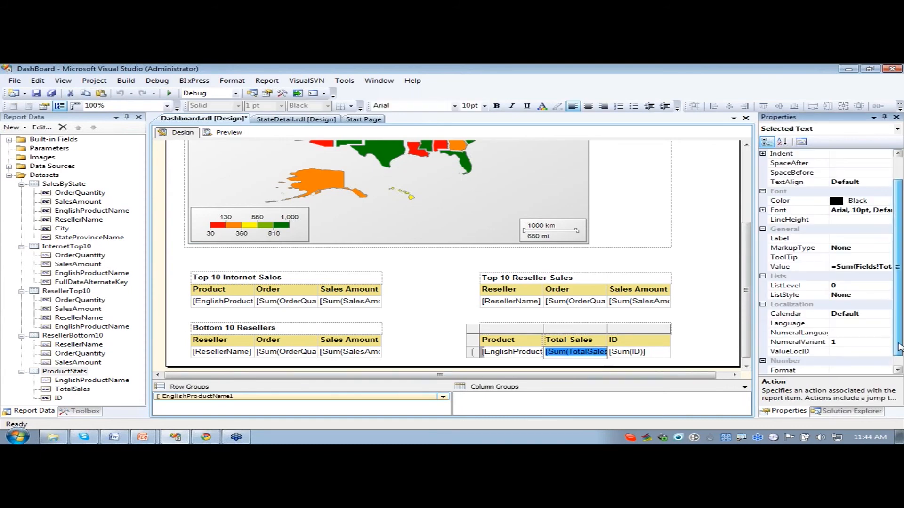
pyautogui.click(837, 362)
pyautogui.write('c')
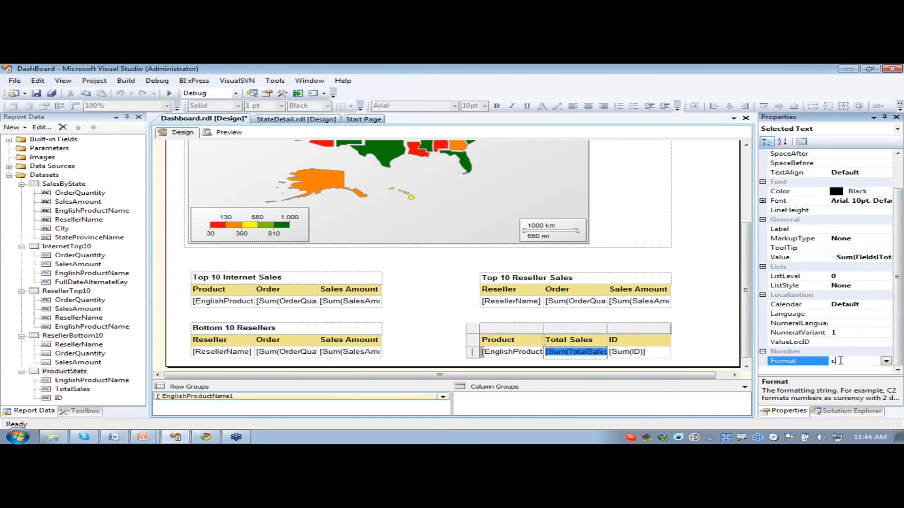
pyautogui.write('2')
pyautogui.click(748, 357)
pyautogui.moveTo(747, 353); pyautogui.dragTo(747, 361)
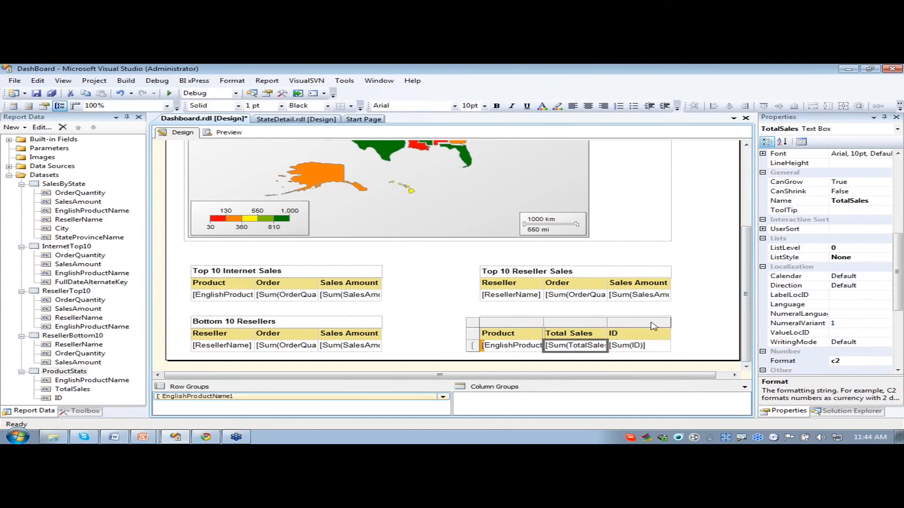
# - Preview the report to check the Product Stats table, then return to the design
pyautogui.click(229, 134)
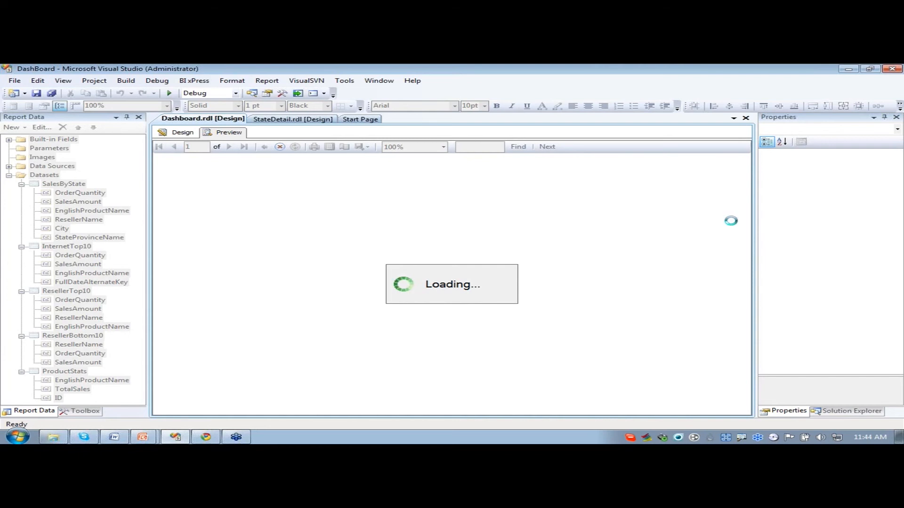
pyautogui.moveTo(747, 230); pyautogui.dragTo(741, 288)
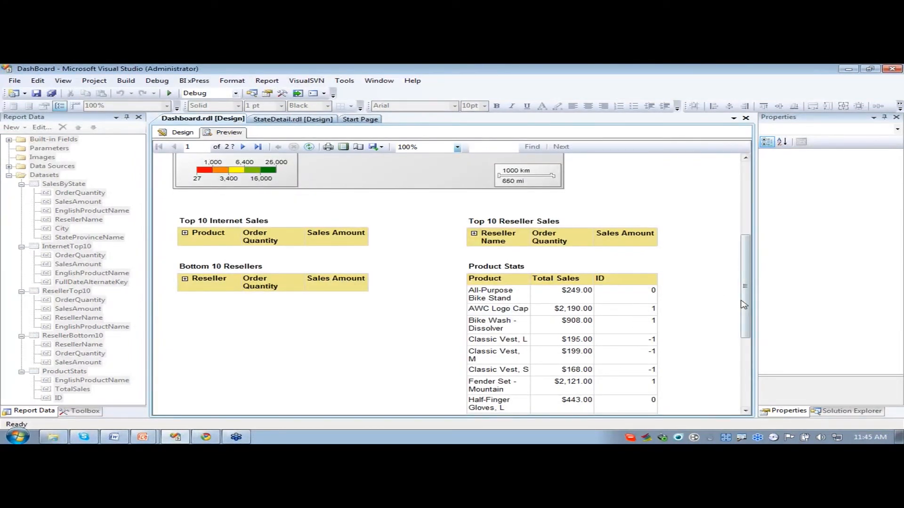
pyautogui.click(177, 132)
# - Hide the Product Stats table's EnglishProductName1 row group on the initial run and make its display toggle by Textbox35
pyautogui.doubleClick(503, 340)
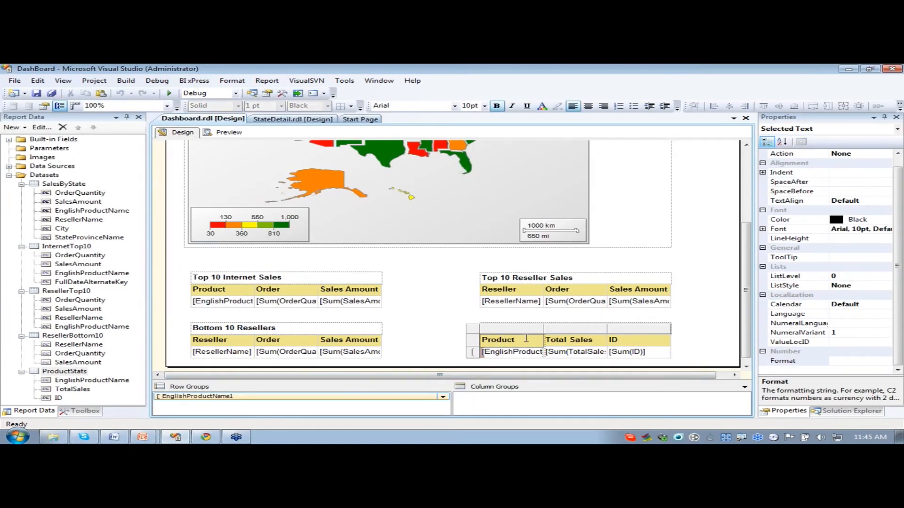
pyautogui.click(455, 316)
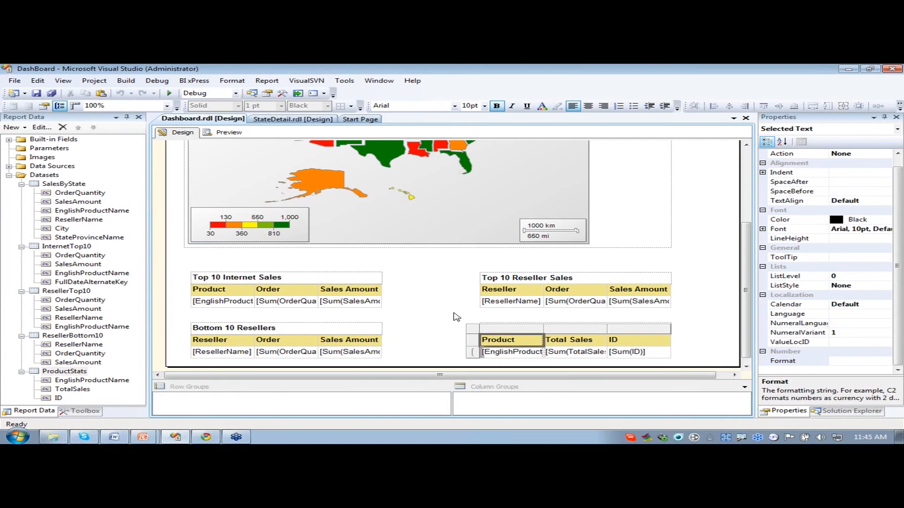
pyautogui.click(534, 339)
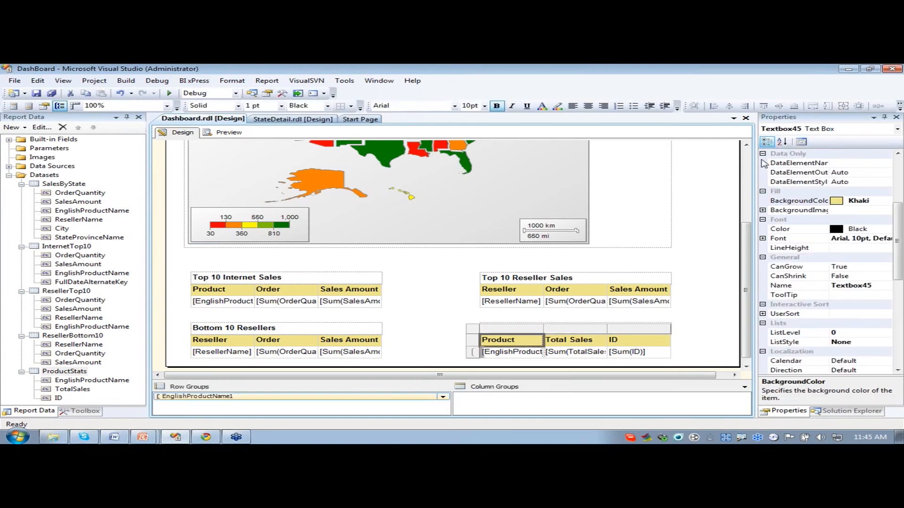
pyautogui.rightClick(286, 396)
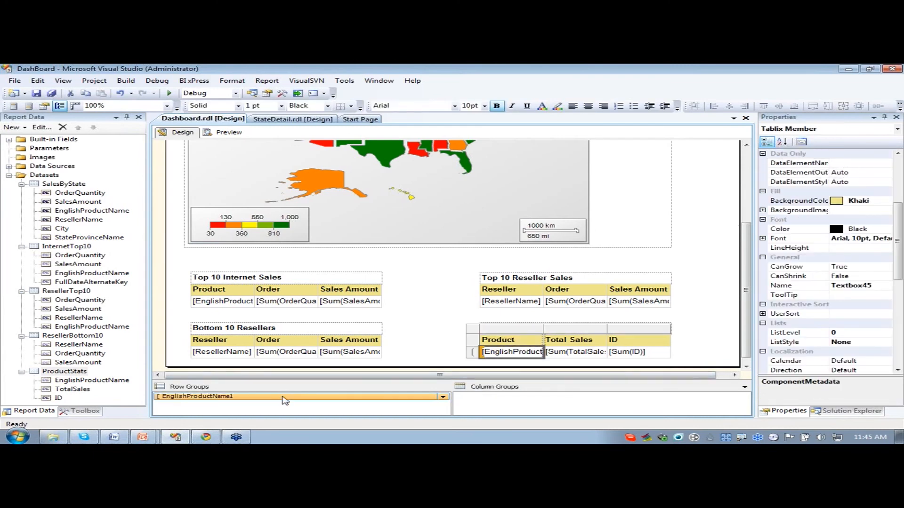
pyautogui.click(330, 423)
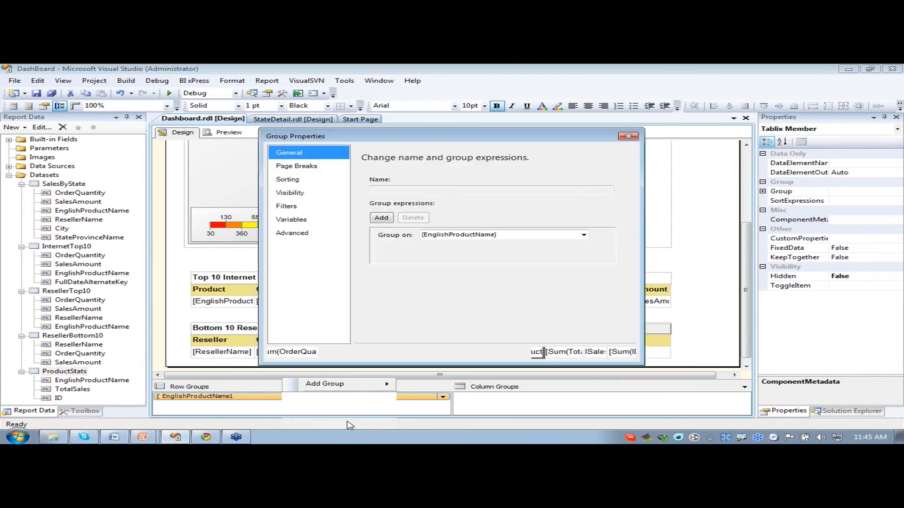
pyautogui.click(317, 194)
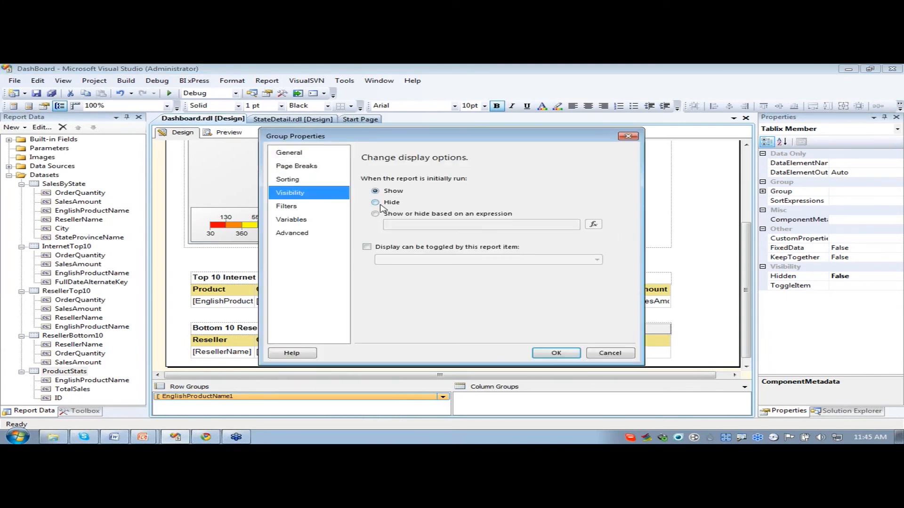
pyautogui.click(376, 203)
pyautogui.click(366, 247)
pyautogui.click(471, 260)
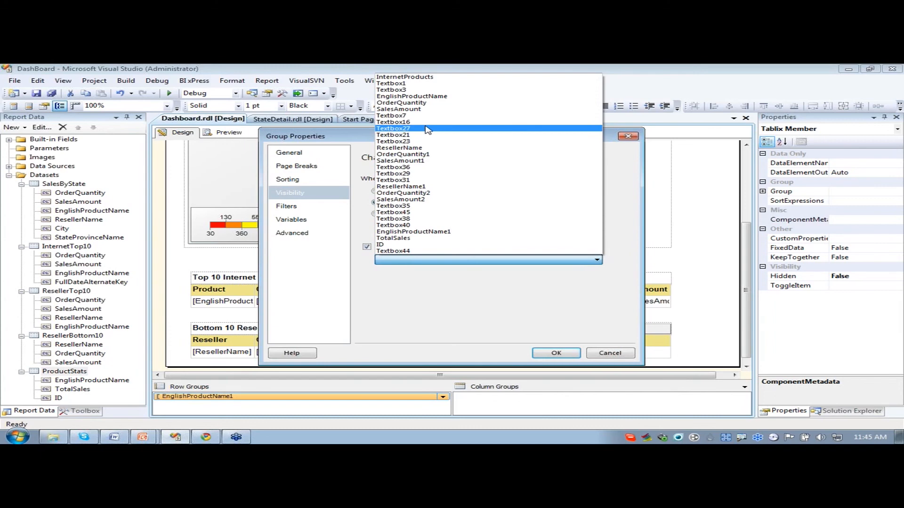
pyautogui.click(411, 207)
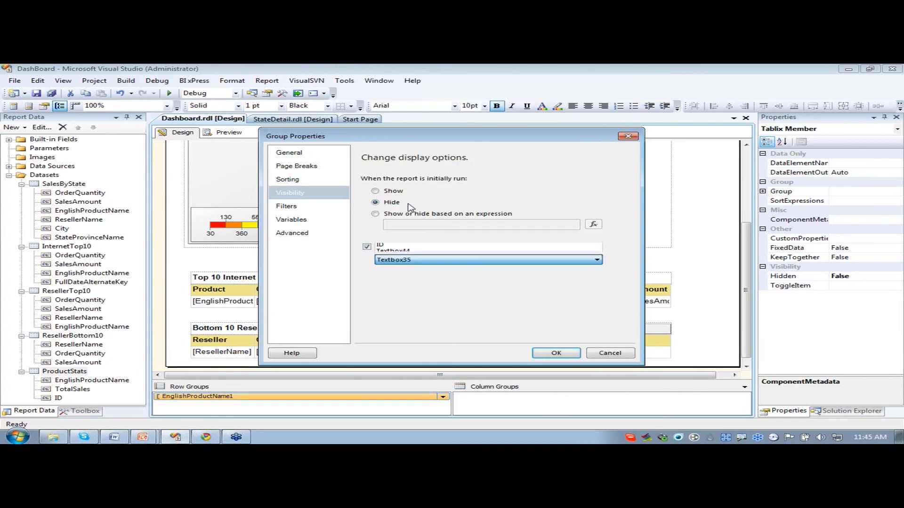
pyautogui.click(571, 354)
# - Change the toggle item of the Product Stats row group to Textbox45, the table's Product header cell
pyautogui.click(530, 343)
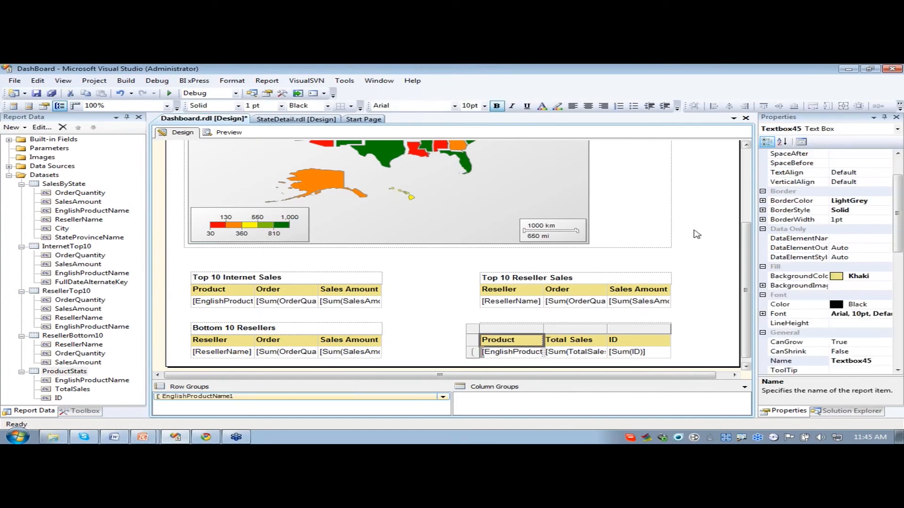
pyautogui.click(359, 397)
pyautogui.doubleClick(359, 397)
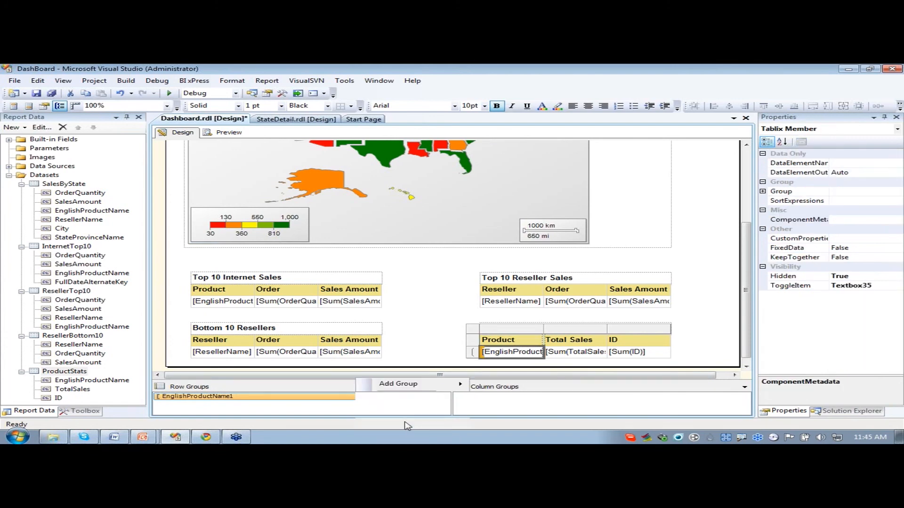
pyautogui.click(301, 193)
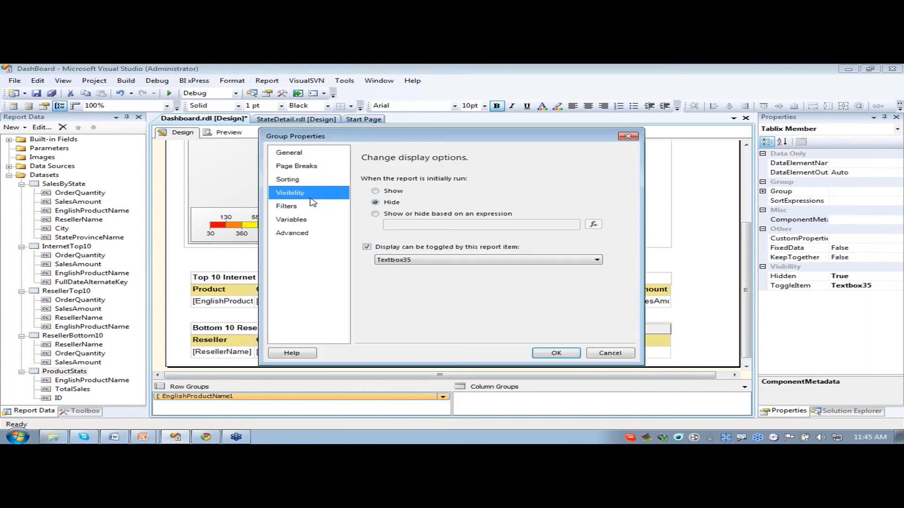
pyautogui.click(412, 260)
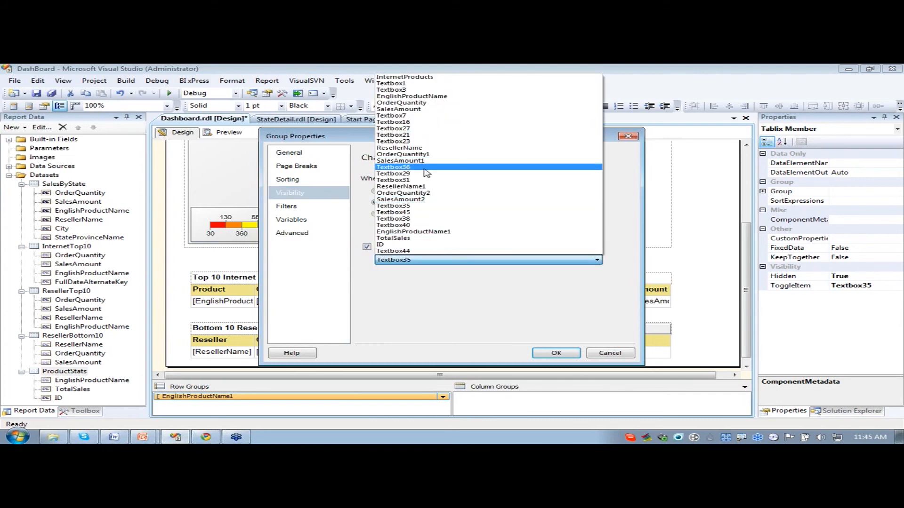
pyautogui.click(406, 212)
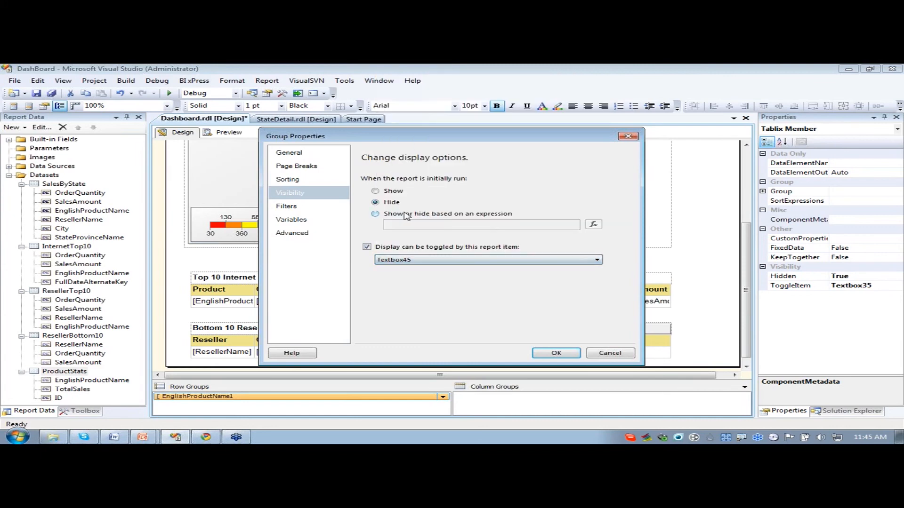
pyautogui.click(552, 353)
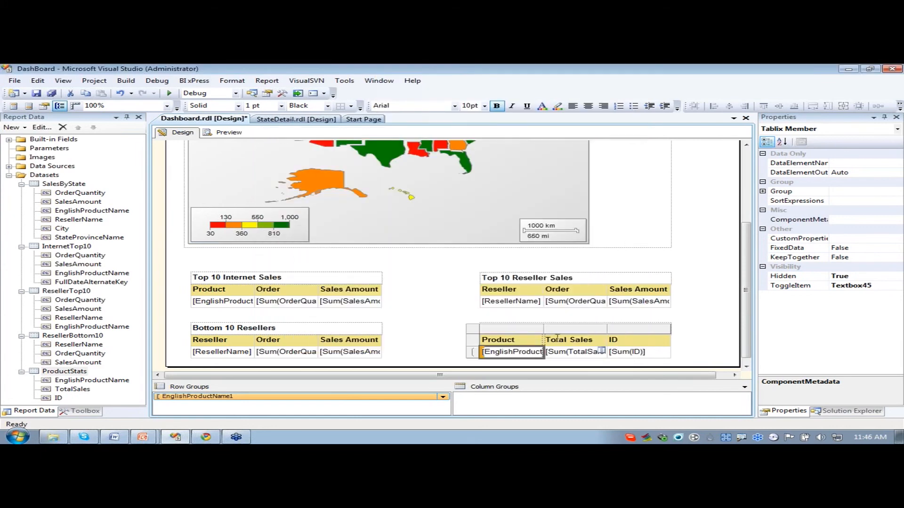
# - Insert a 3 Symbols (Circled) indicator into the data cell under the Product Stats table's ID header
pyautogui.click(436, 300)
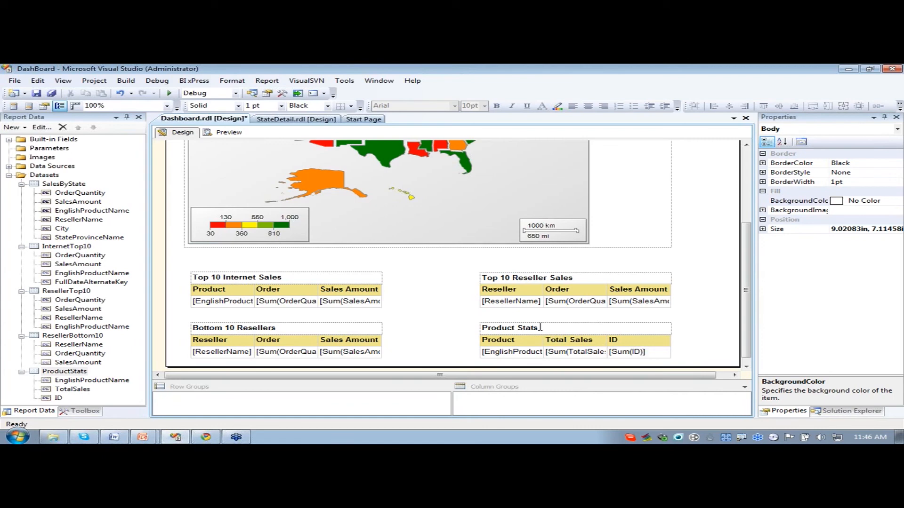
pyautogui.click(81, 412)
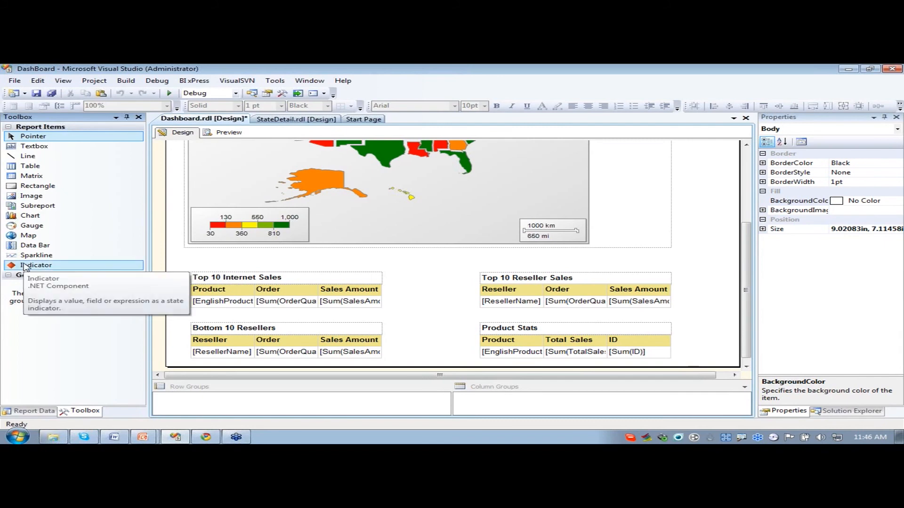
pyautogui.moveTo(25, 267); pyautogui.dragTo(639, 356)
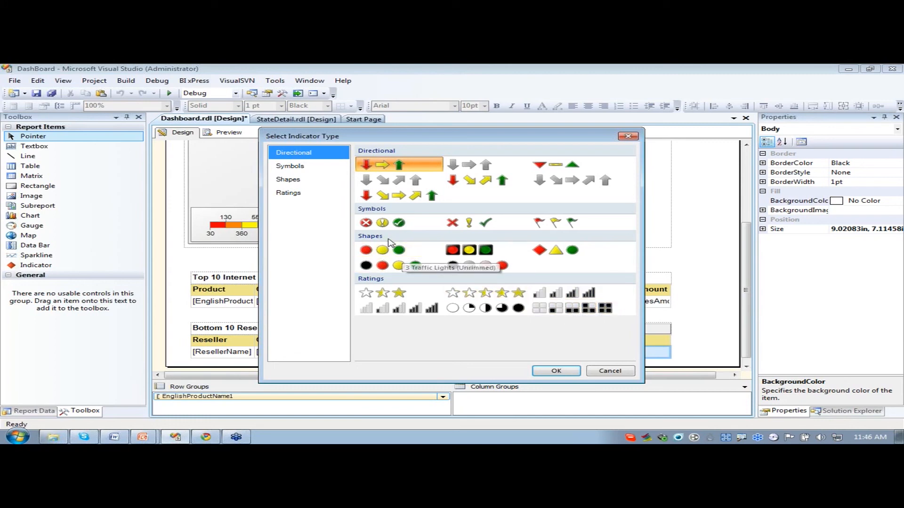
pyautogui.click(384, 223)
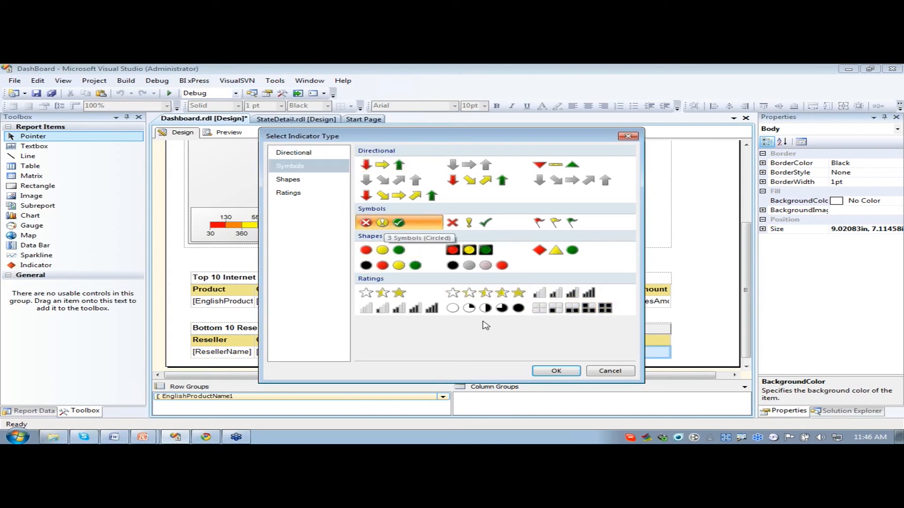
pyautogui.click(557, 371)
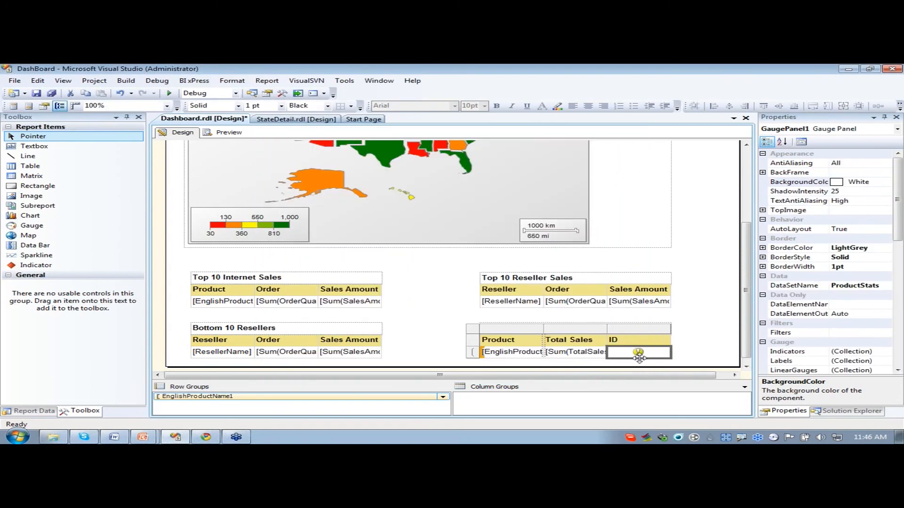
# - Preview the report and expand the Product Stats table to check its indicators
pyautogui.click(237, 133)
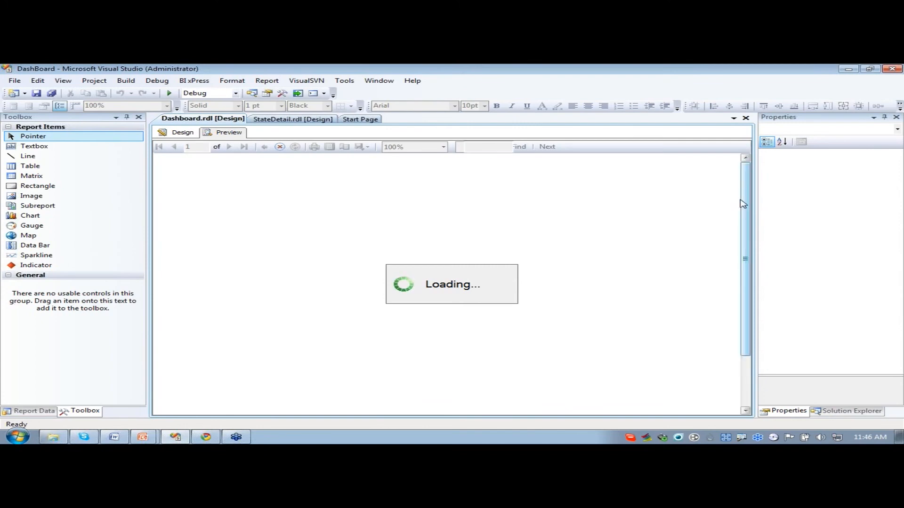
pyautogui.moveTo(746, 204); pyautogui.dragTo(746, 262)
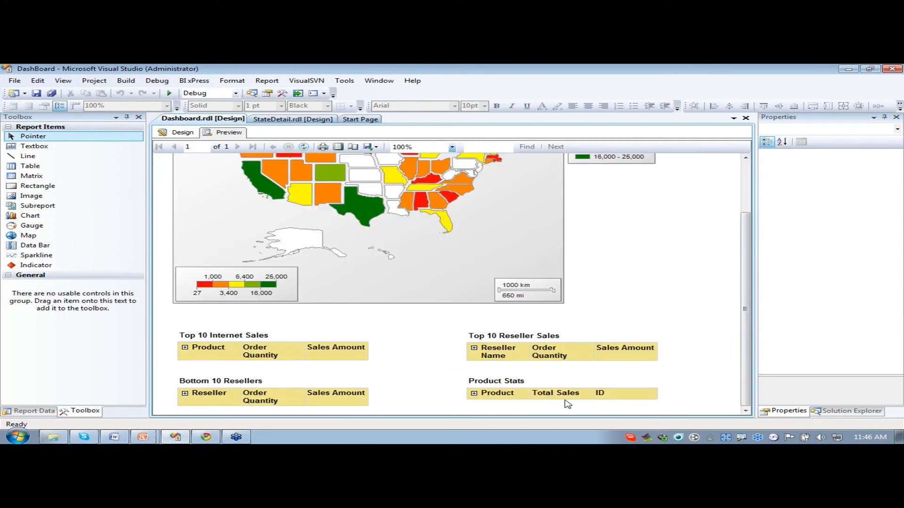
pyautogui.click(474, 393)
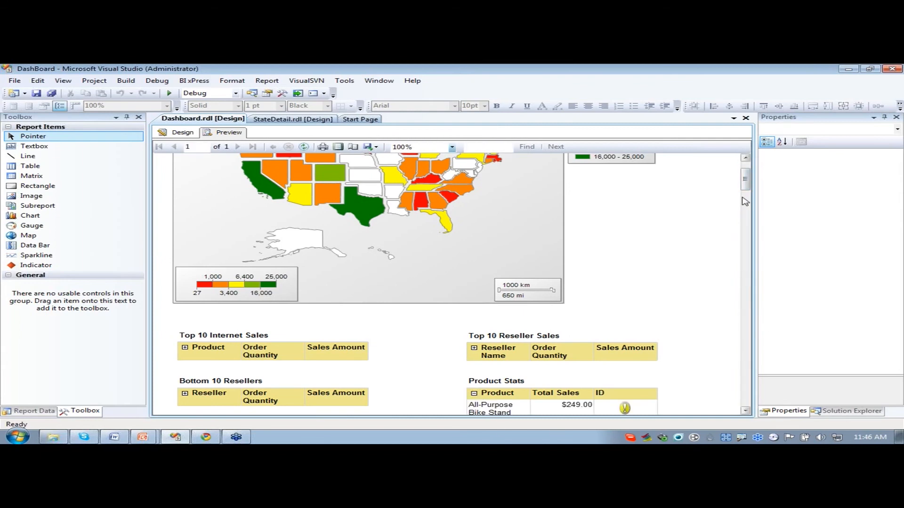
# - Examine the indicators across the previewed Product Stats table's rows and collapse the table
pyautogui.scroll(-4, 572, 235)
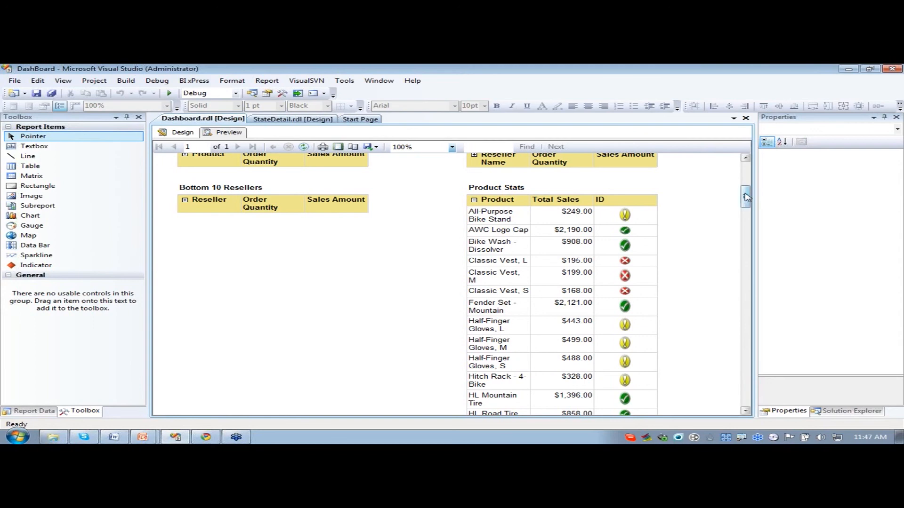
pyautogui.moveTo(745, 197); pyautogui.dragTo(752, 230)
pyautogui.scroll(10, 699, 304)
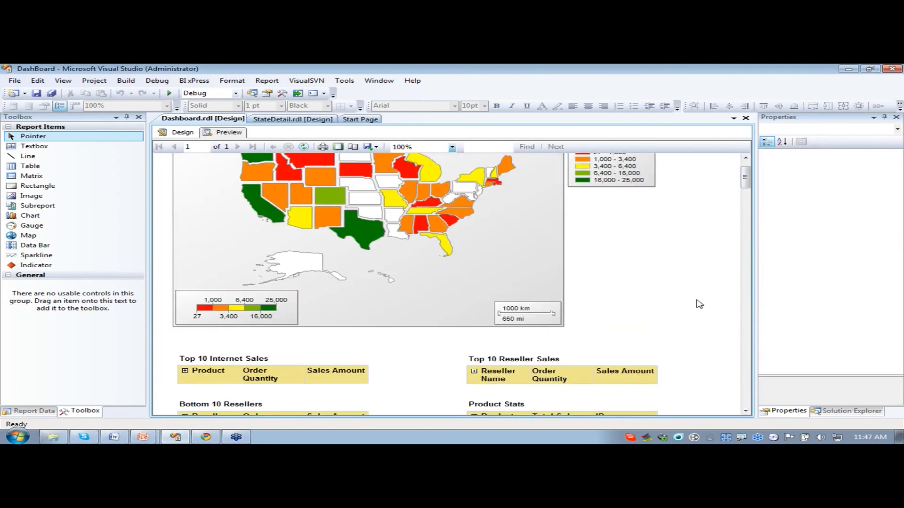
pyautogui.scroll(-5, 699, 304)
pyautogui.click(474, 164)
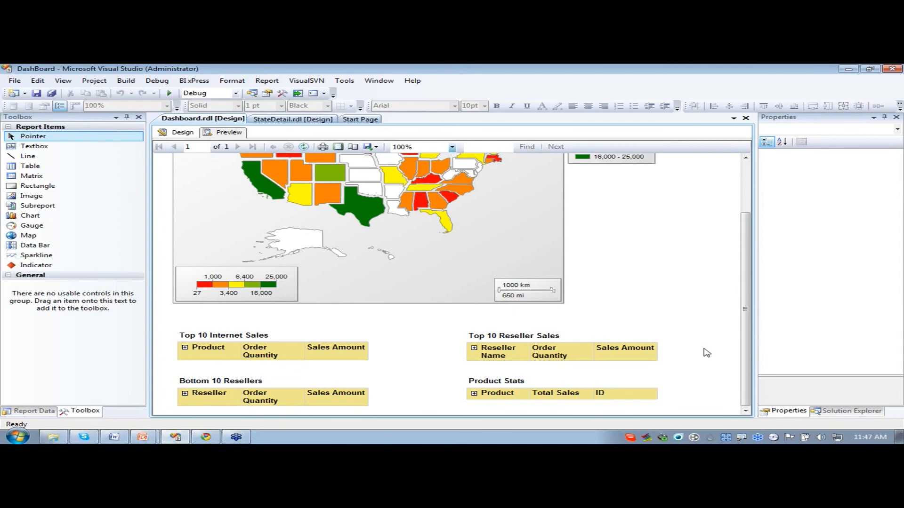
# - Return to the Dashboard report's design view and review the layout of the Sales by State map and the four tables
pyautogui.click(183, 135)
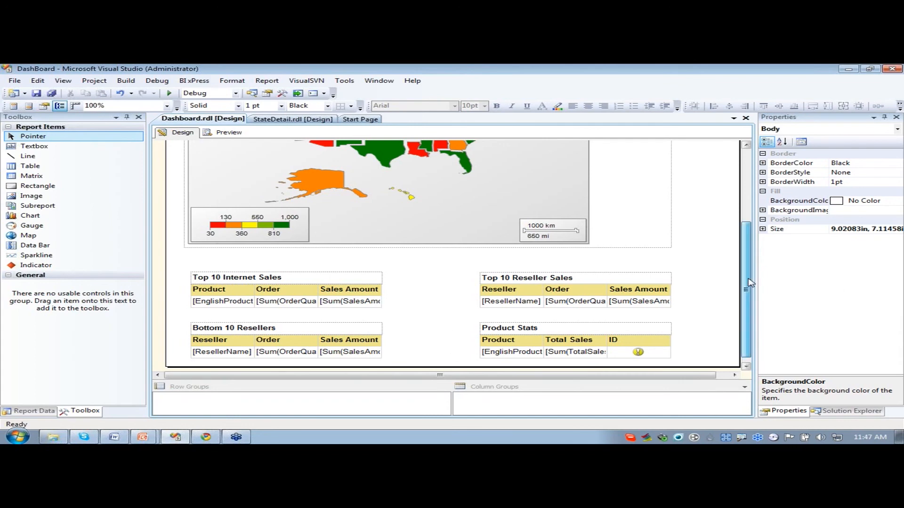
pyautogui.scroll(5, 511, 237)
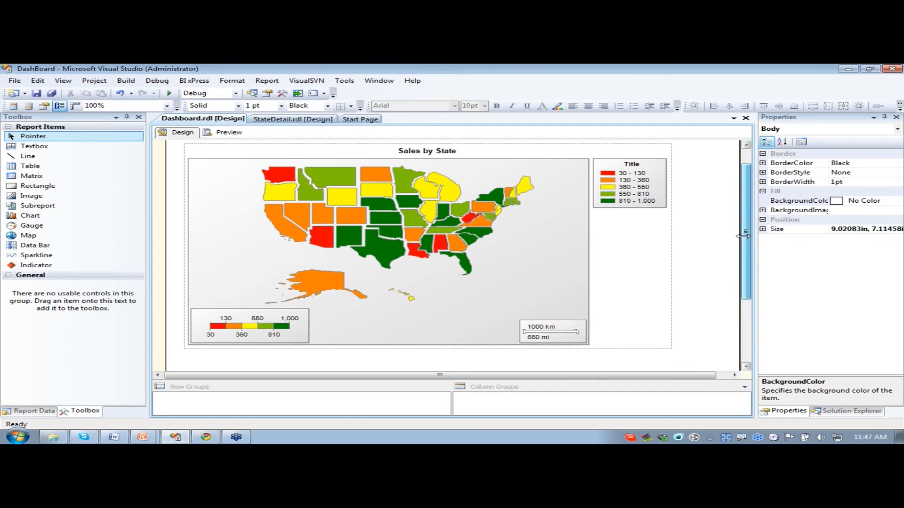
pyautogui.moveTo(743, 234); pyautogui.dragTo(740, 292)
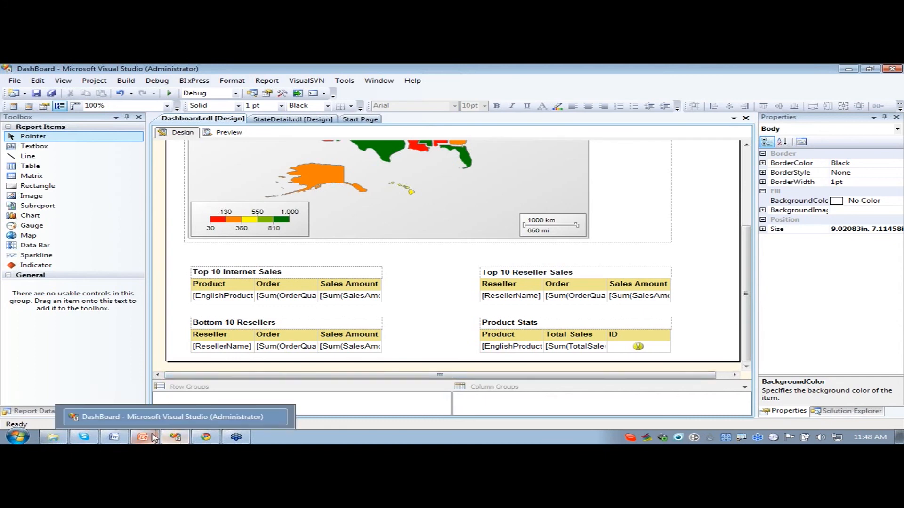
# - Switch to the PowerPoint slide show and advance from the Demo slide to the References slide
pyautogui.moveTo(153, 438)
pyautogui.click(146, 416)
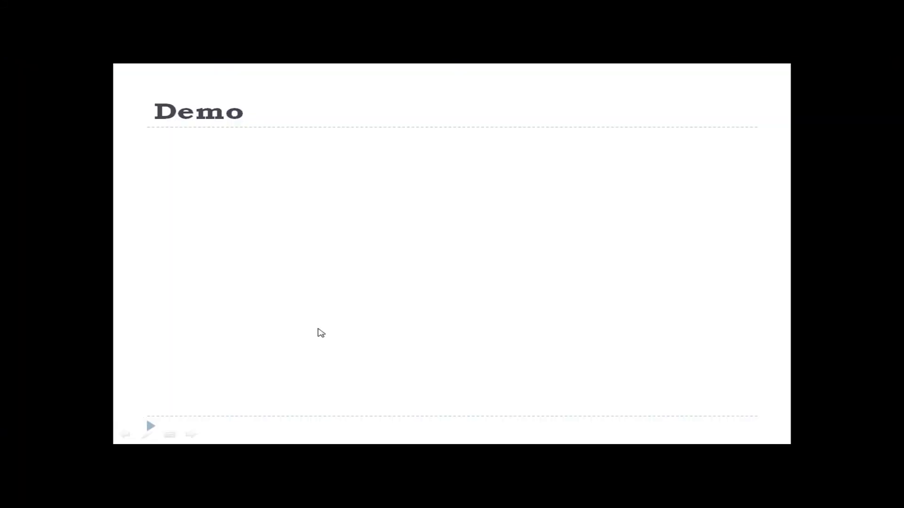
pyautogui.click(321, 333)
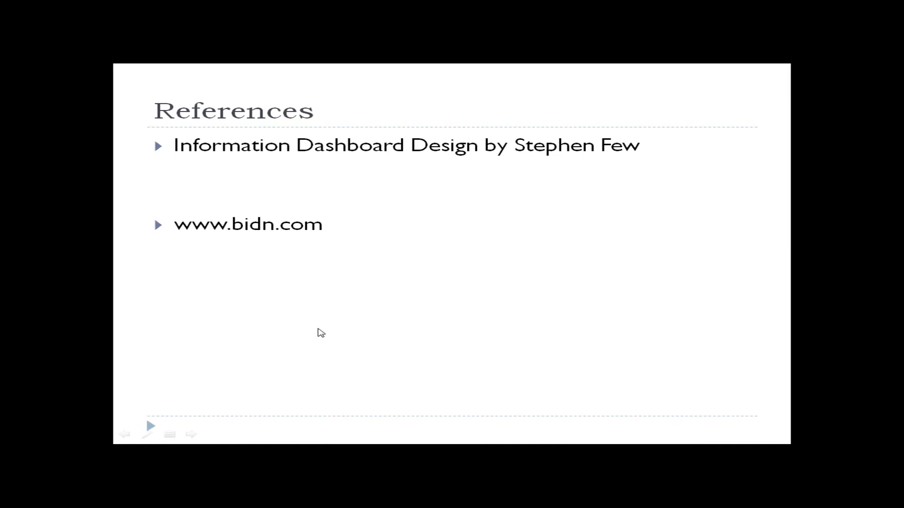